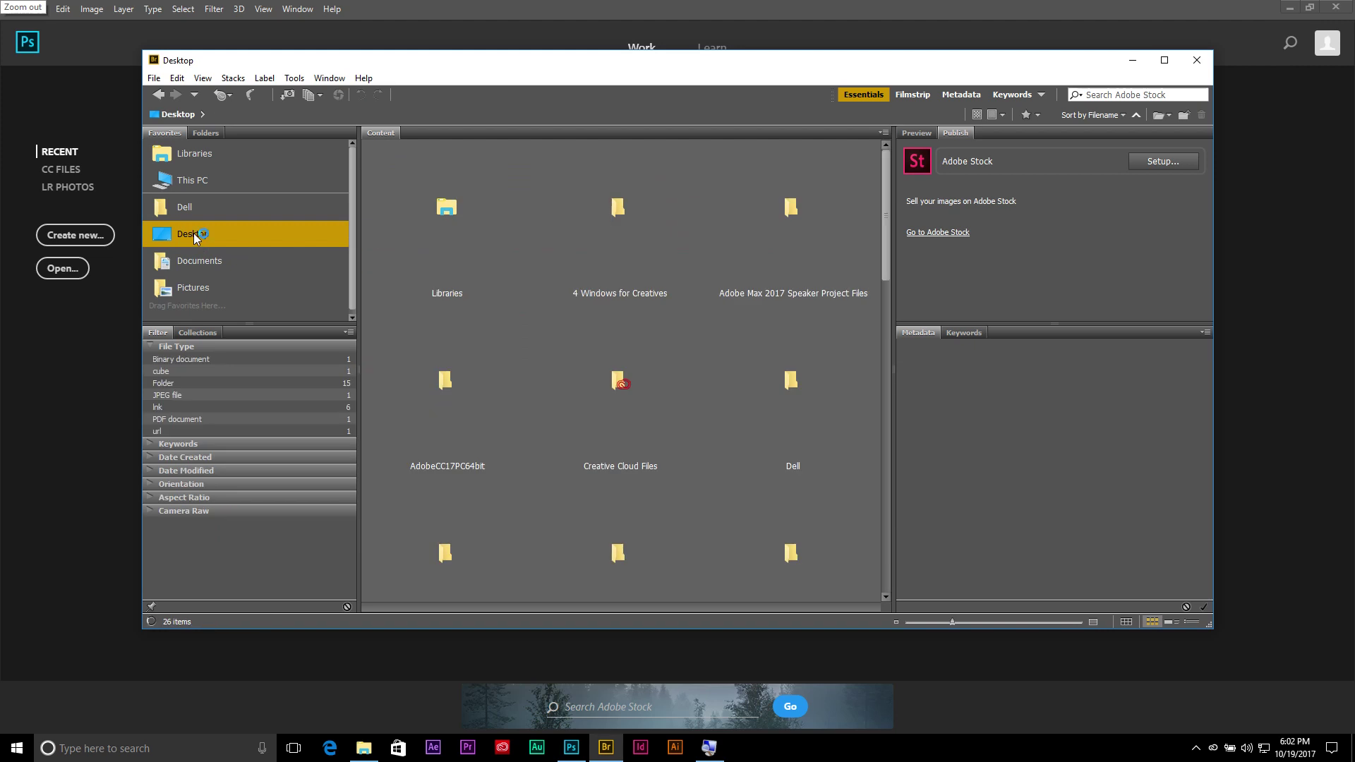
- Open 1A Environment.psd from the 01 Approach folder inside Fixing Color and Exposure in Photoshop
scroll(438, 296, down, 5)
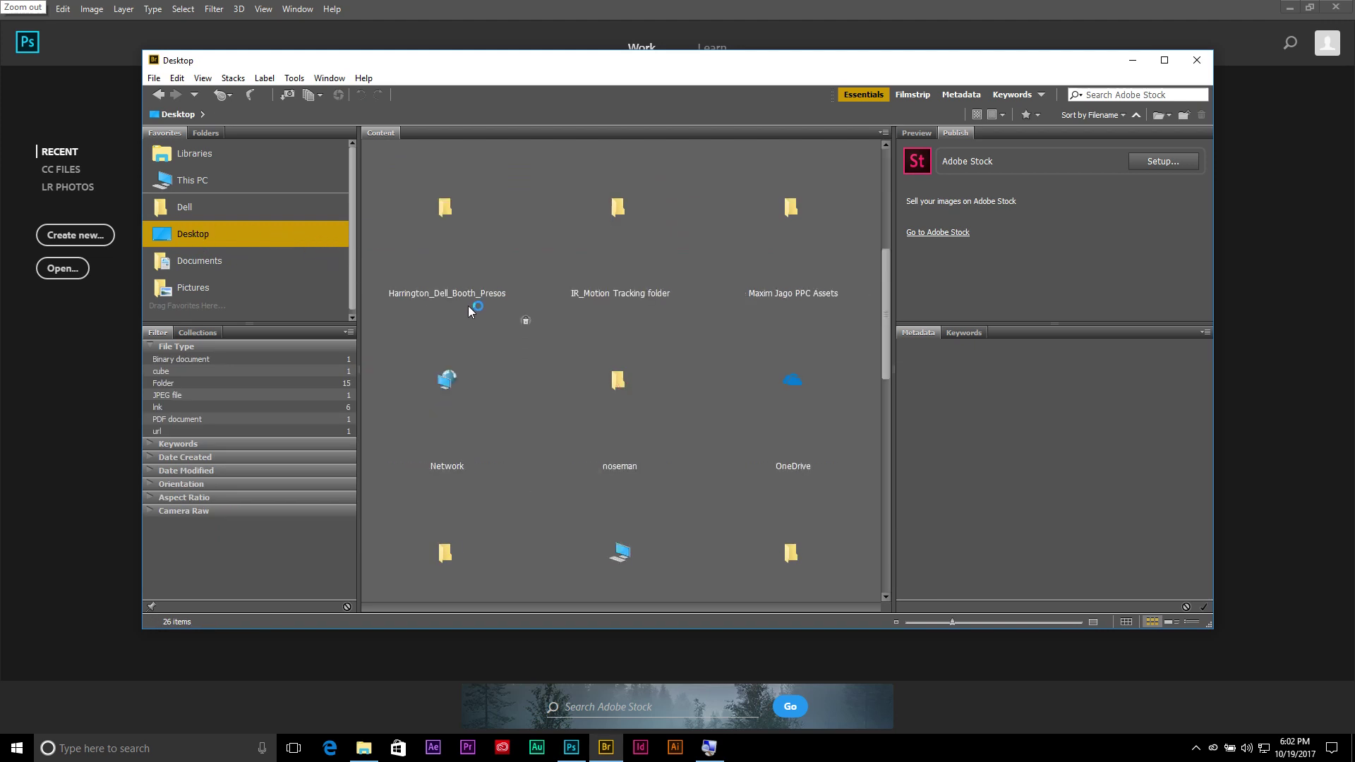
double_click(438, 210)
double_click(444, 210)
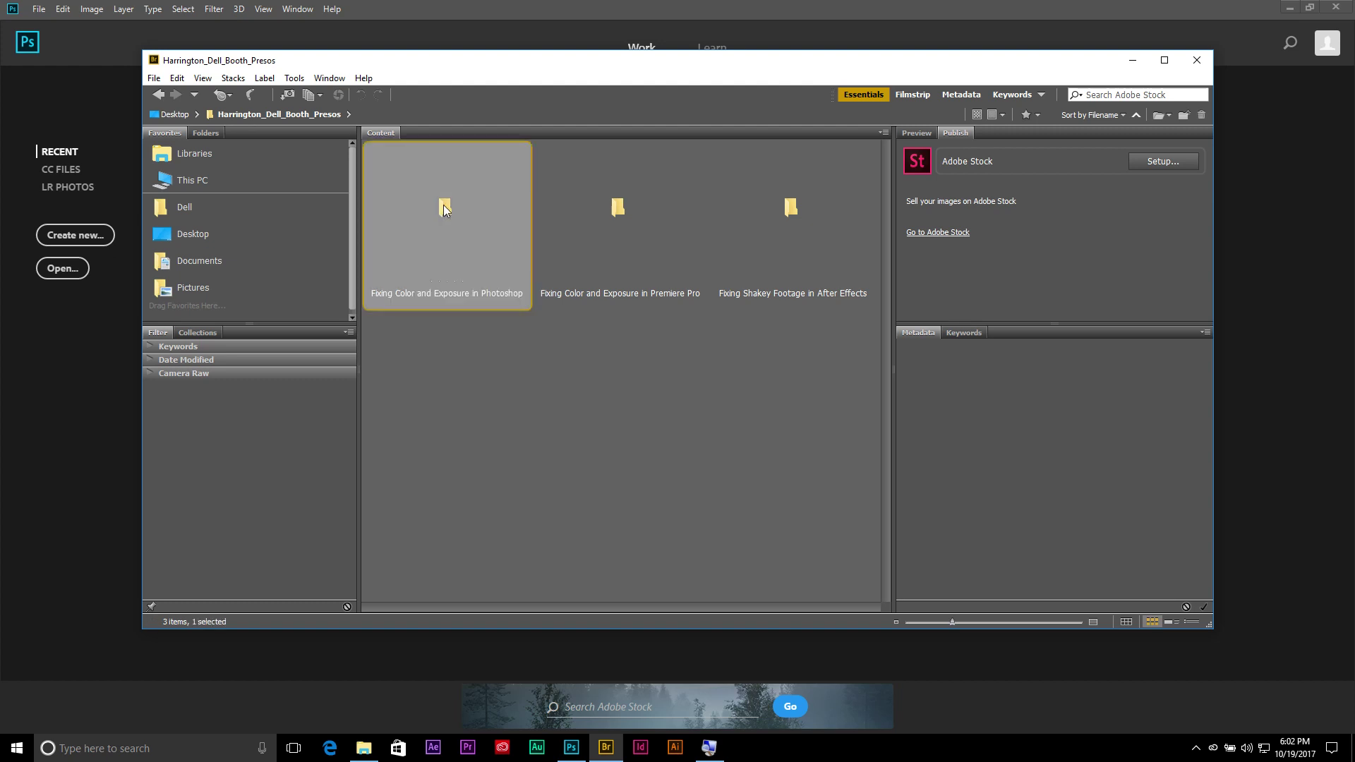
double_click(444, 207)
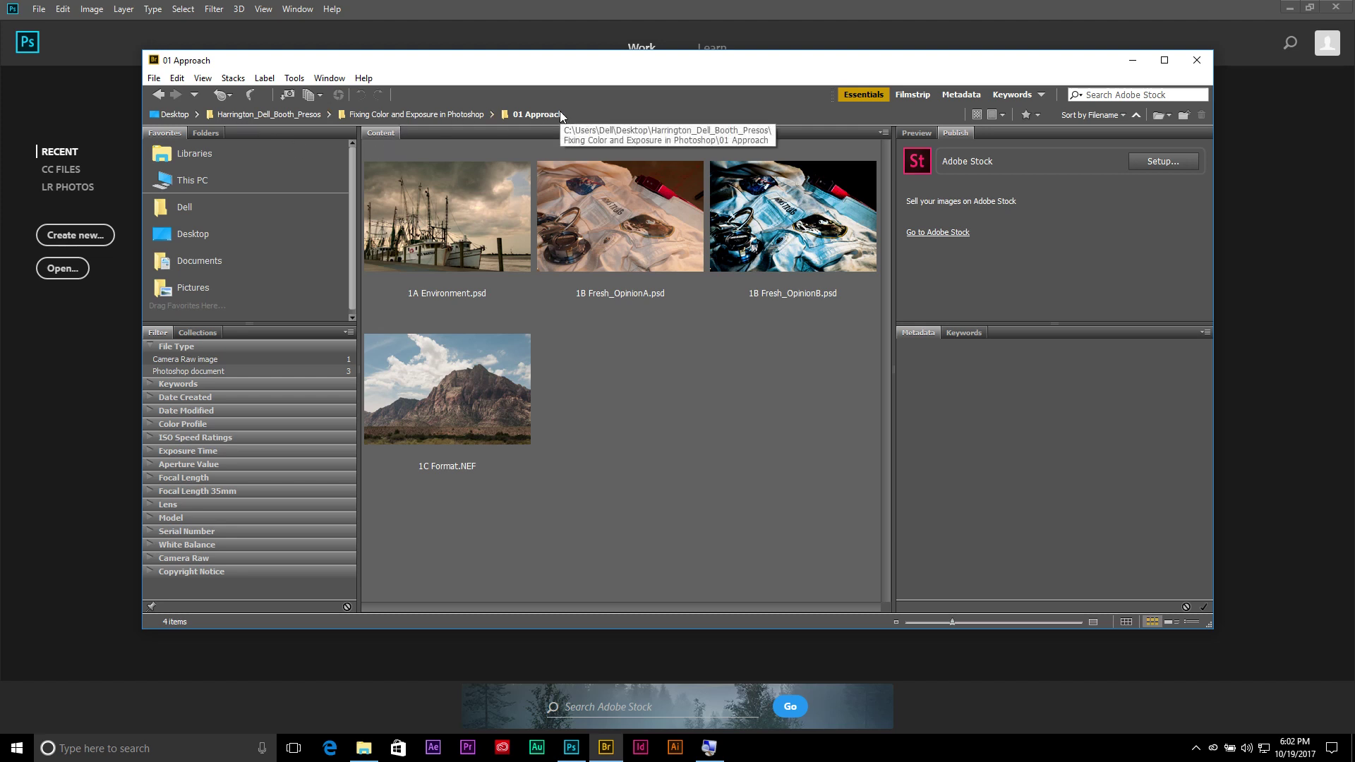
double_click(449, 197)
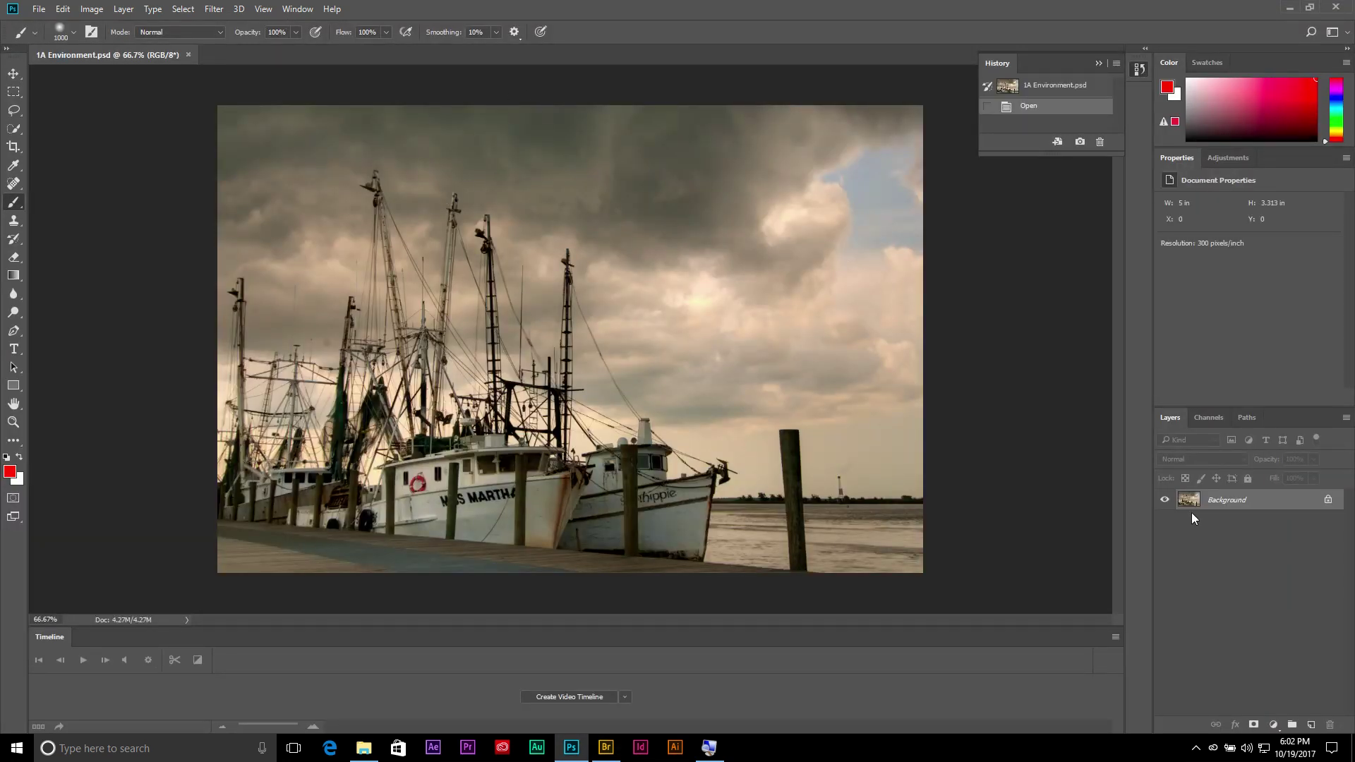
- Display the available adjustments and set the workspace to Essentials (Default)
click(1228, 158)
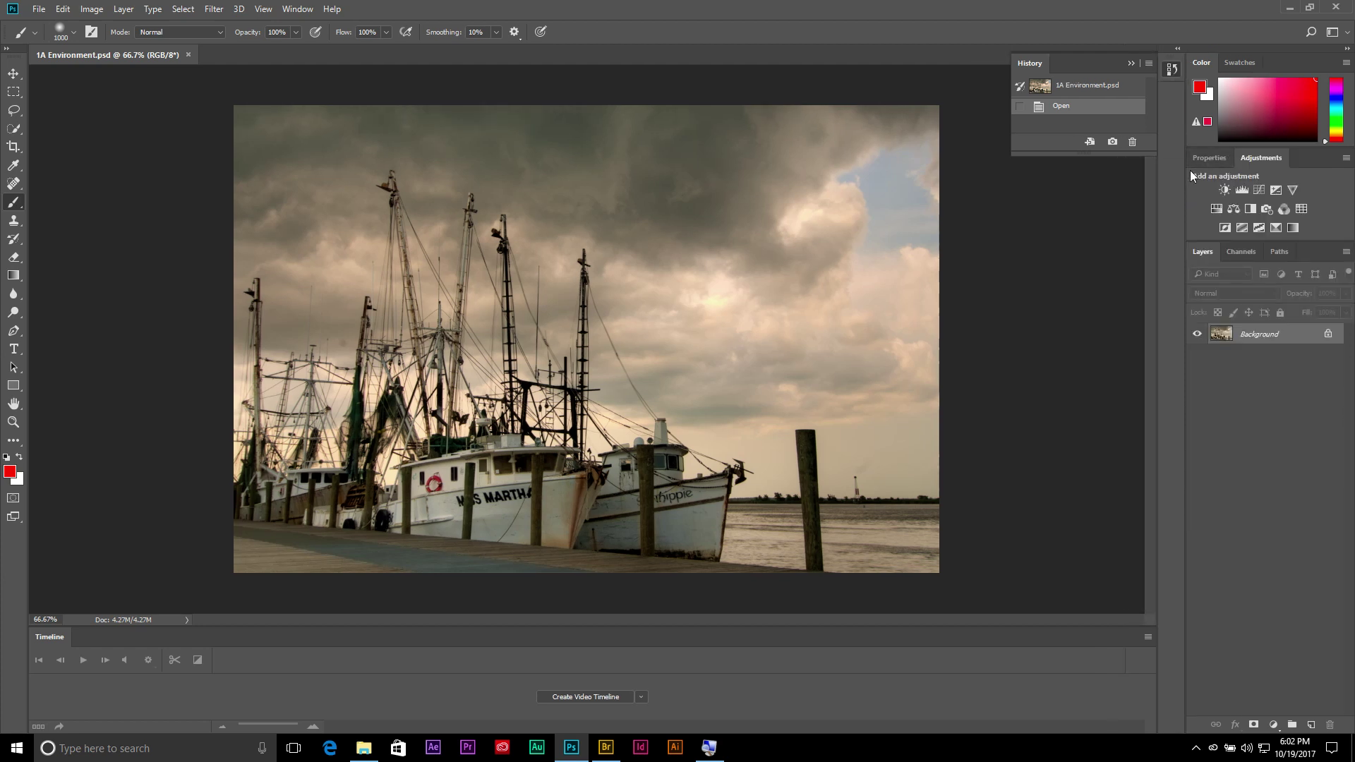
click(295, 7)
mouse_move(307, 39)
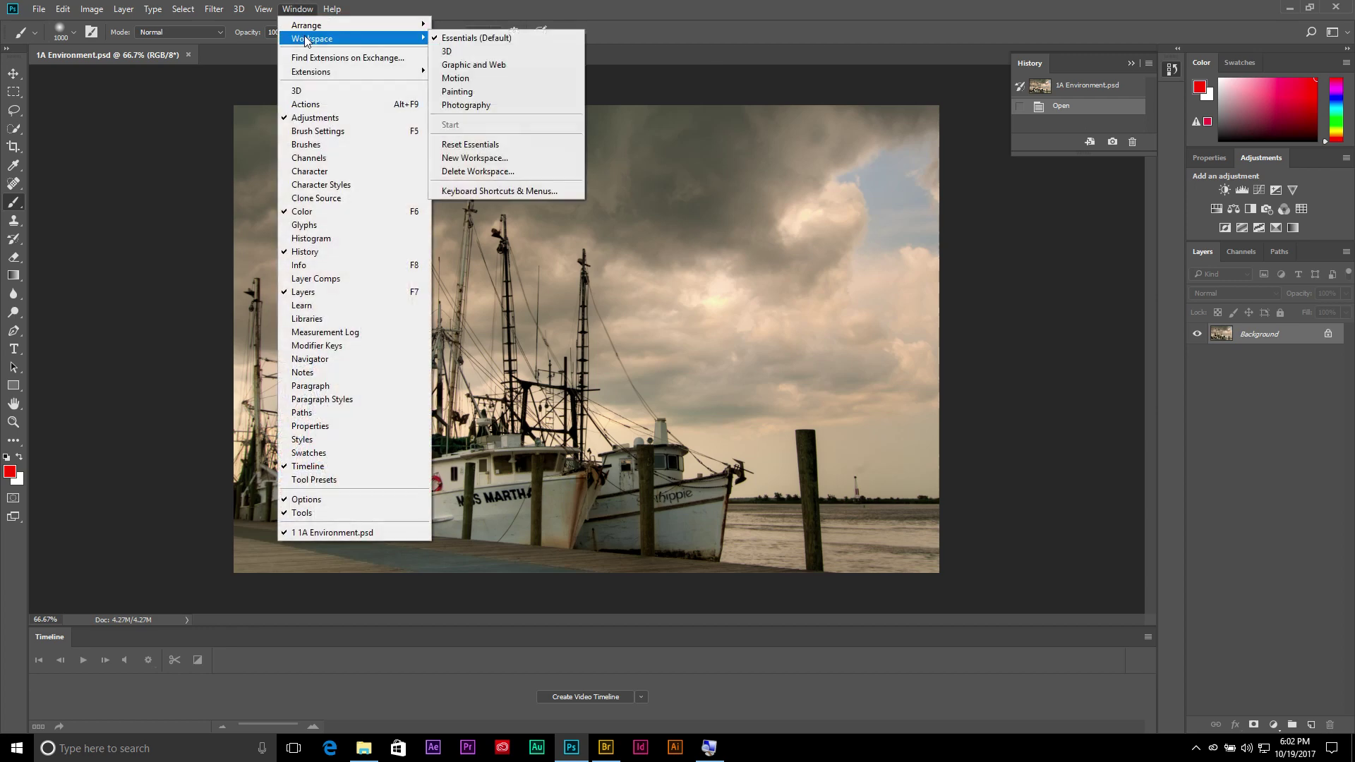
click(506, 40)
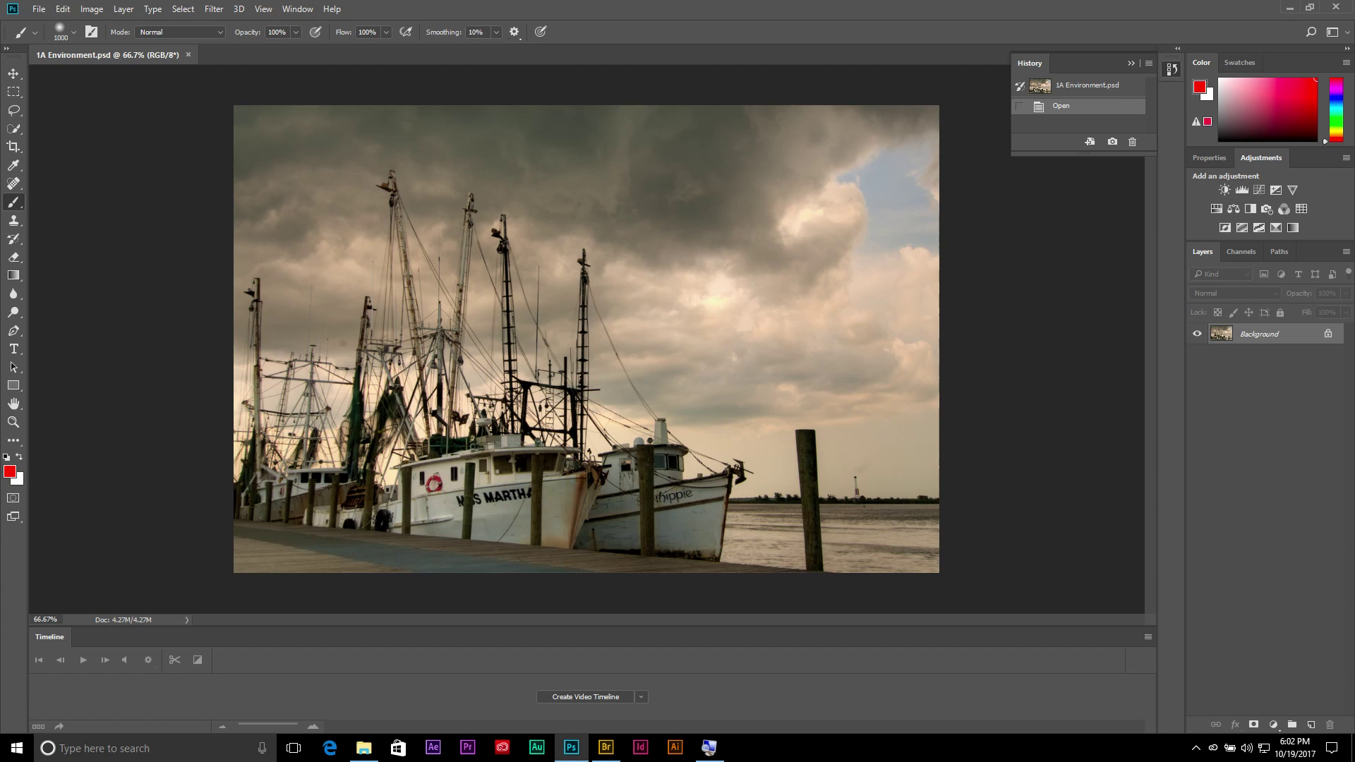
- Add a Curves adjustment layer and use on-image adjustment to darken the clouds and brighten the boat hull, comparing with the original
click(1258, 193)
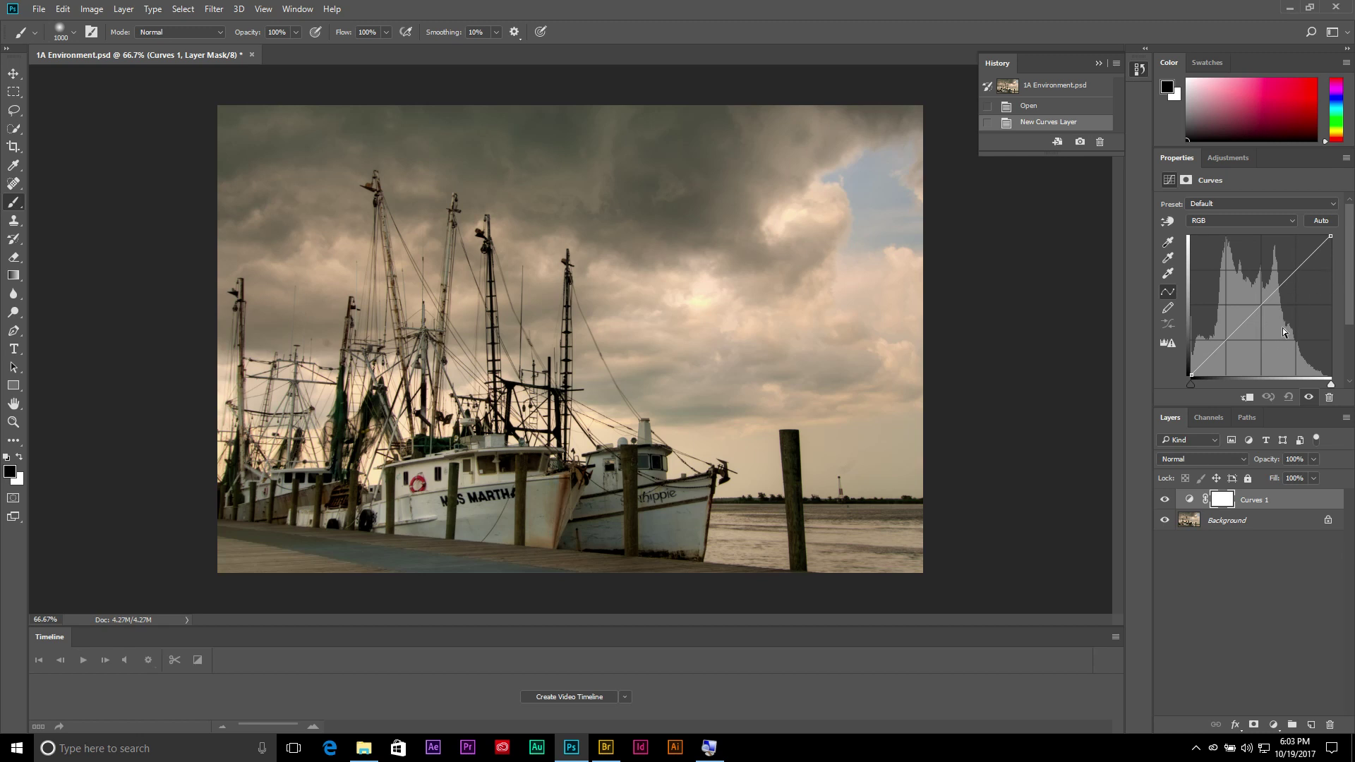
click(1173, 221)
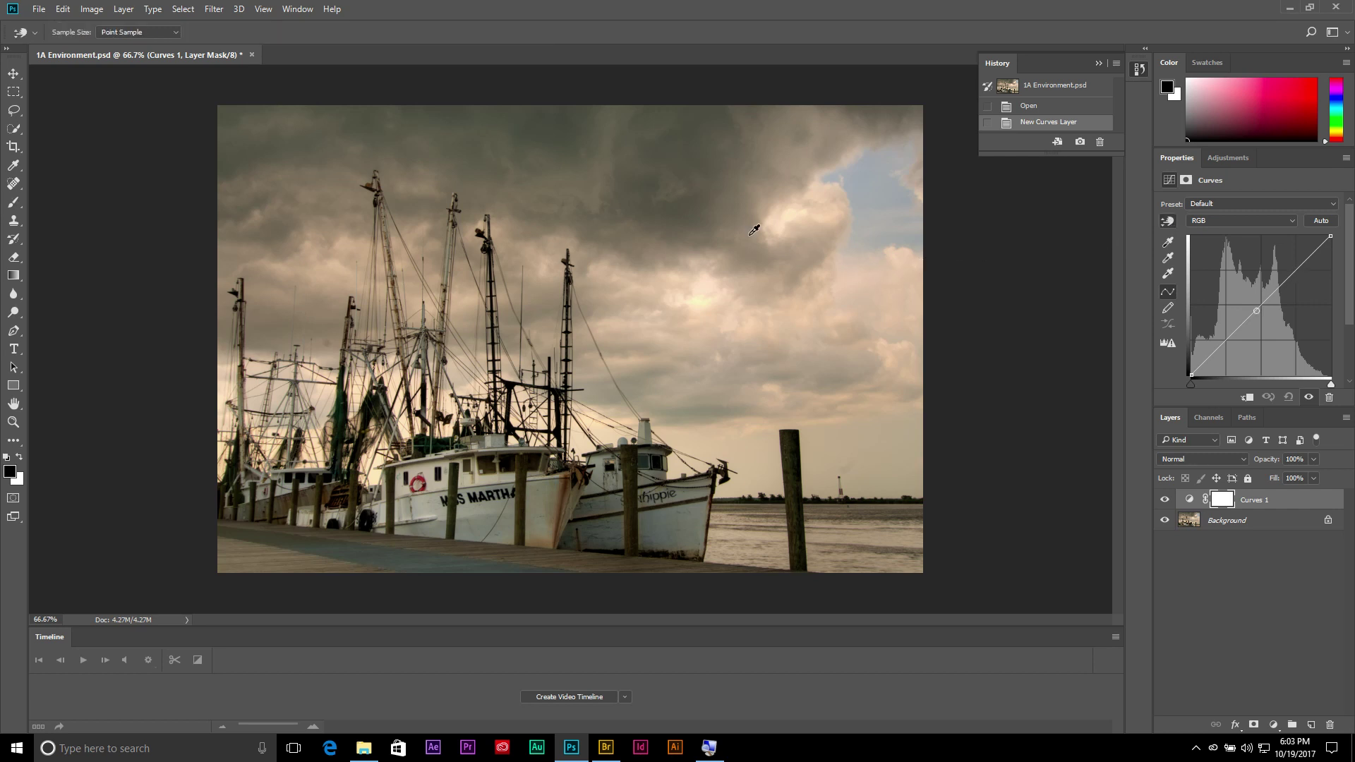
mouse_move(702, 169)
mouse_down()
mouse_move(699, 155)
mouse_move(699, 181)
mouse_up()
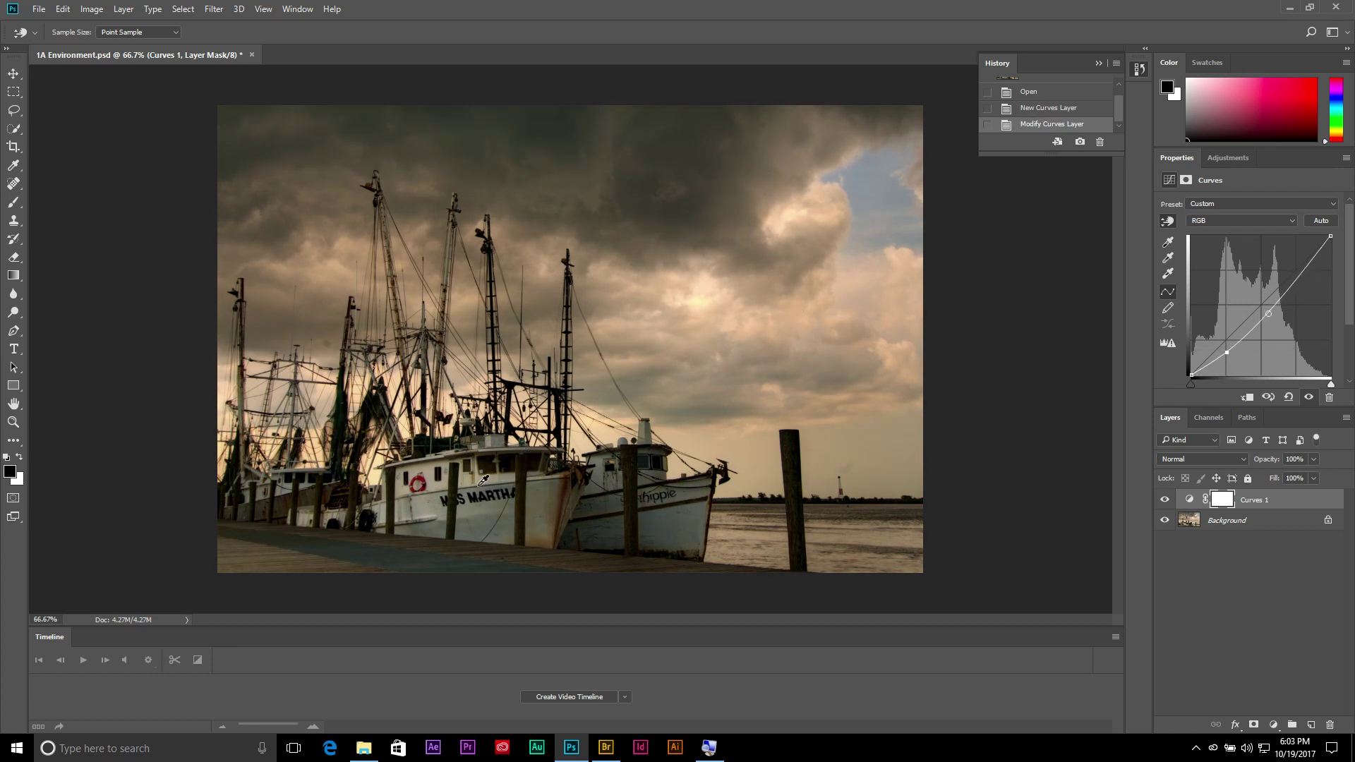
mouse_move(450, 502)
mouse_down()
mouse_move(437, 509)
mouse_move(436, 487)
mouse_up()
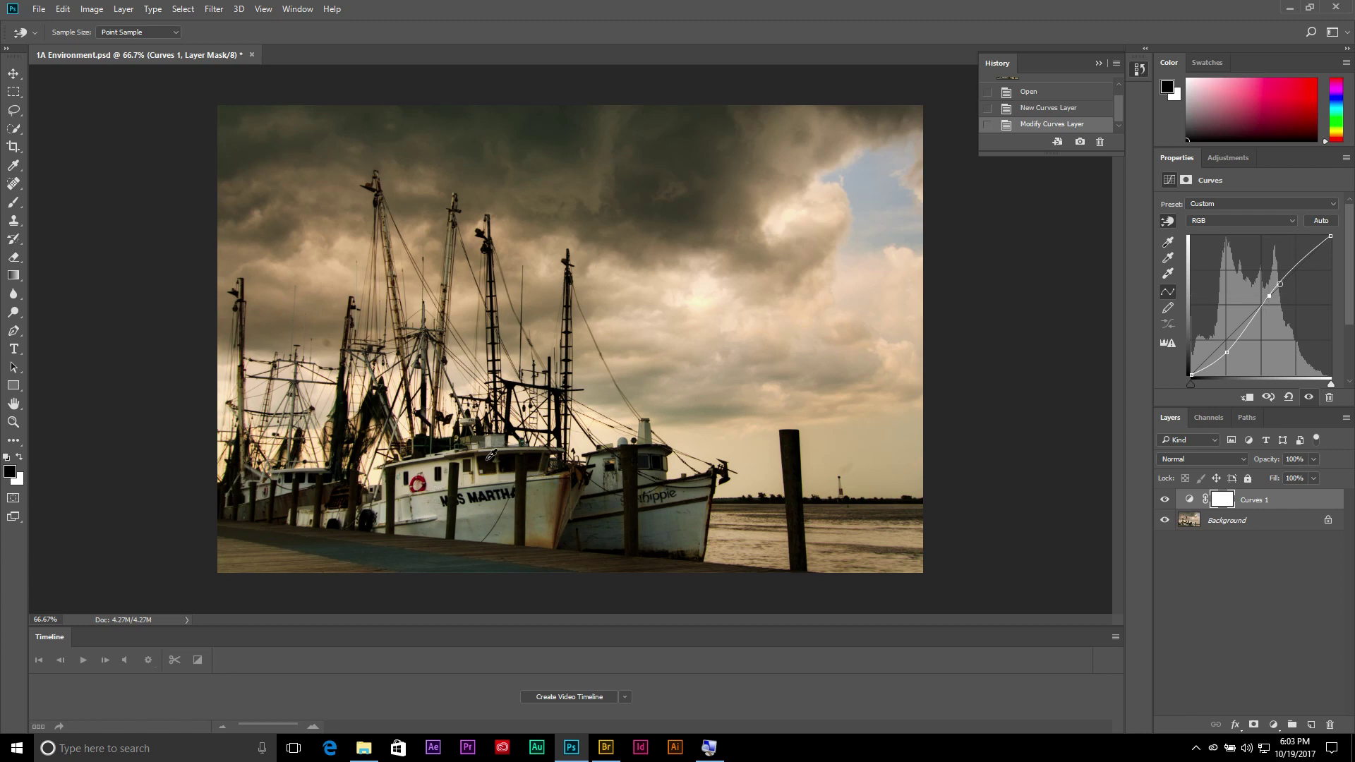
click(1165, 499)
click(1165, 500)
drag(608, 517, 609, 521)
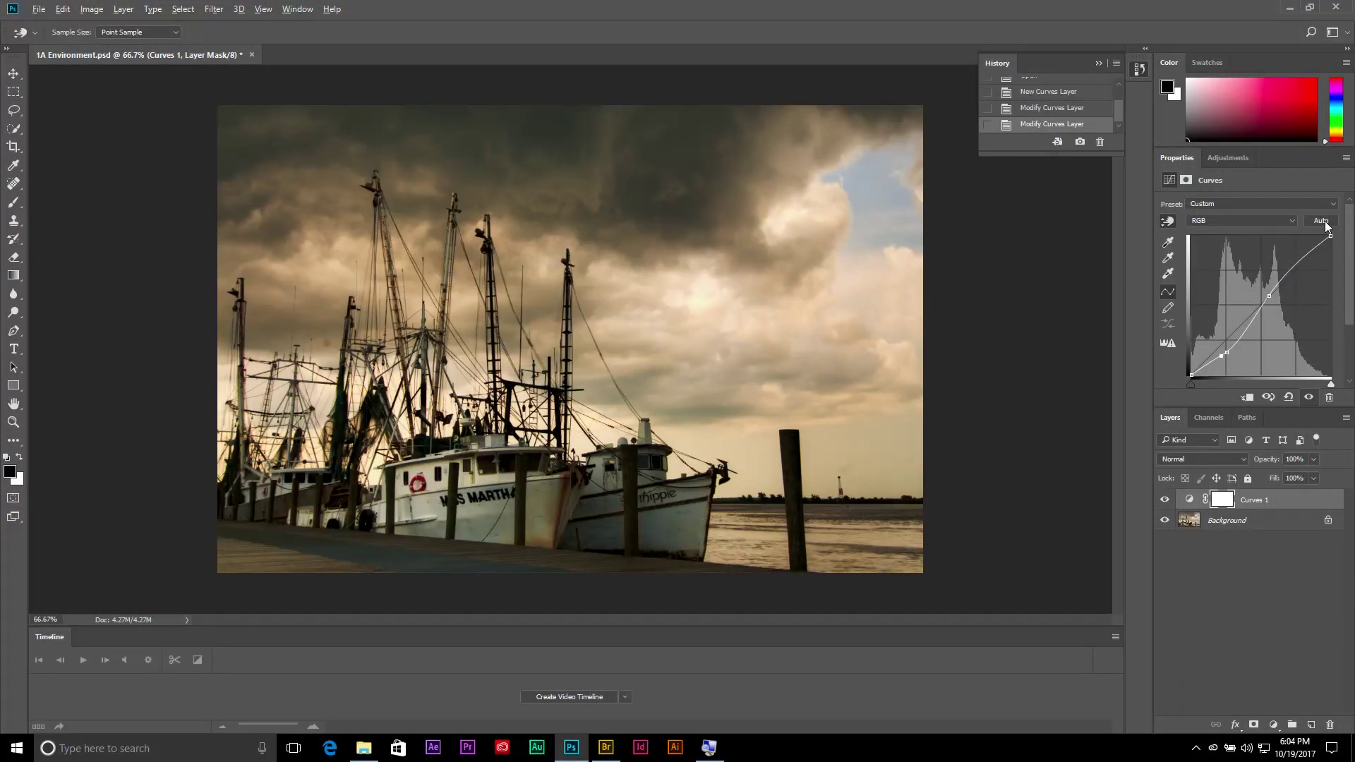
- Apply auto color correction to the curves with Enhance Per Channel Contrast and Snap Neutral Midtones
alt+click(1321, 221)
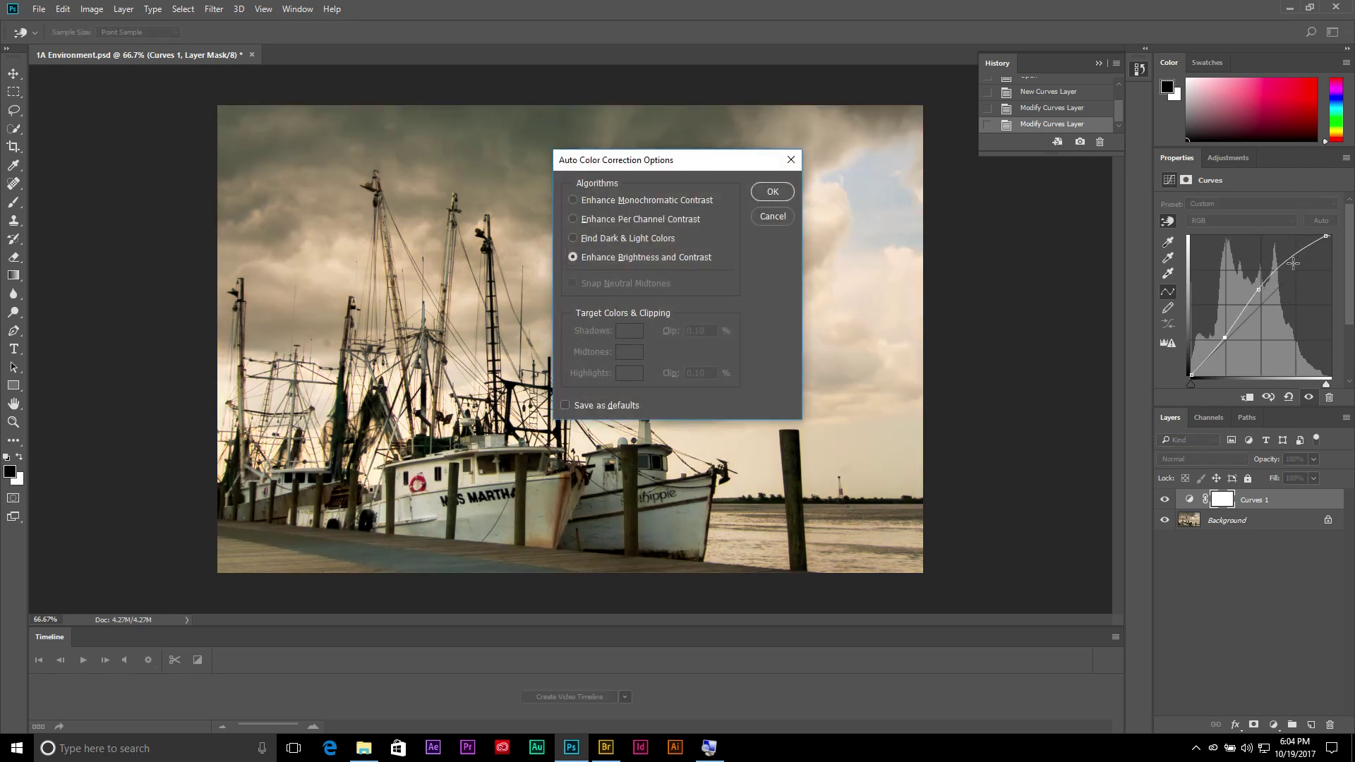
click(615, 218)
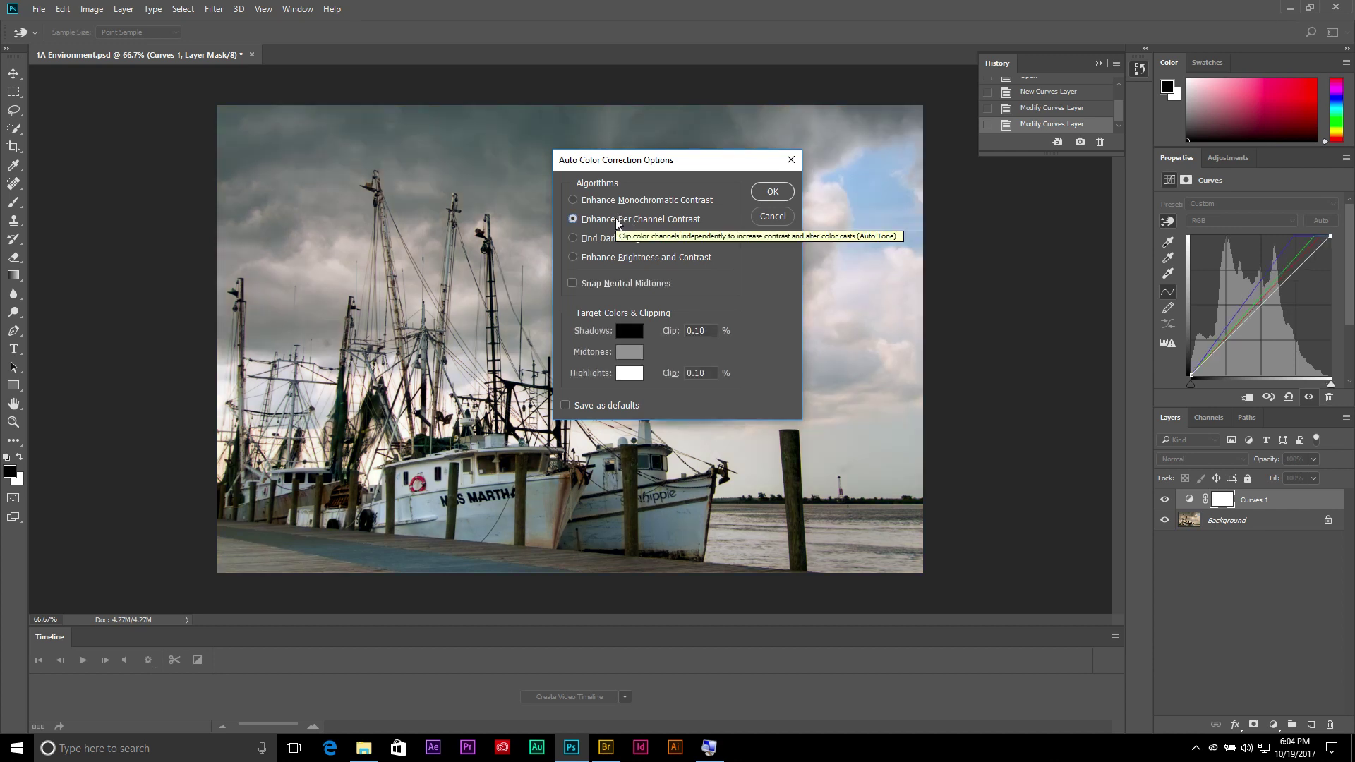
click(625, 287)
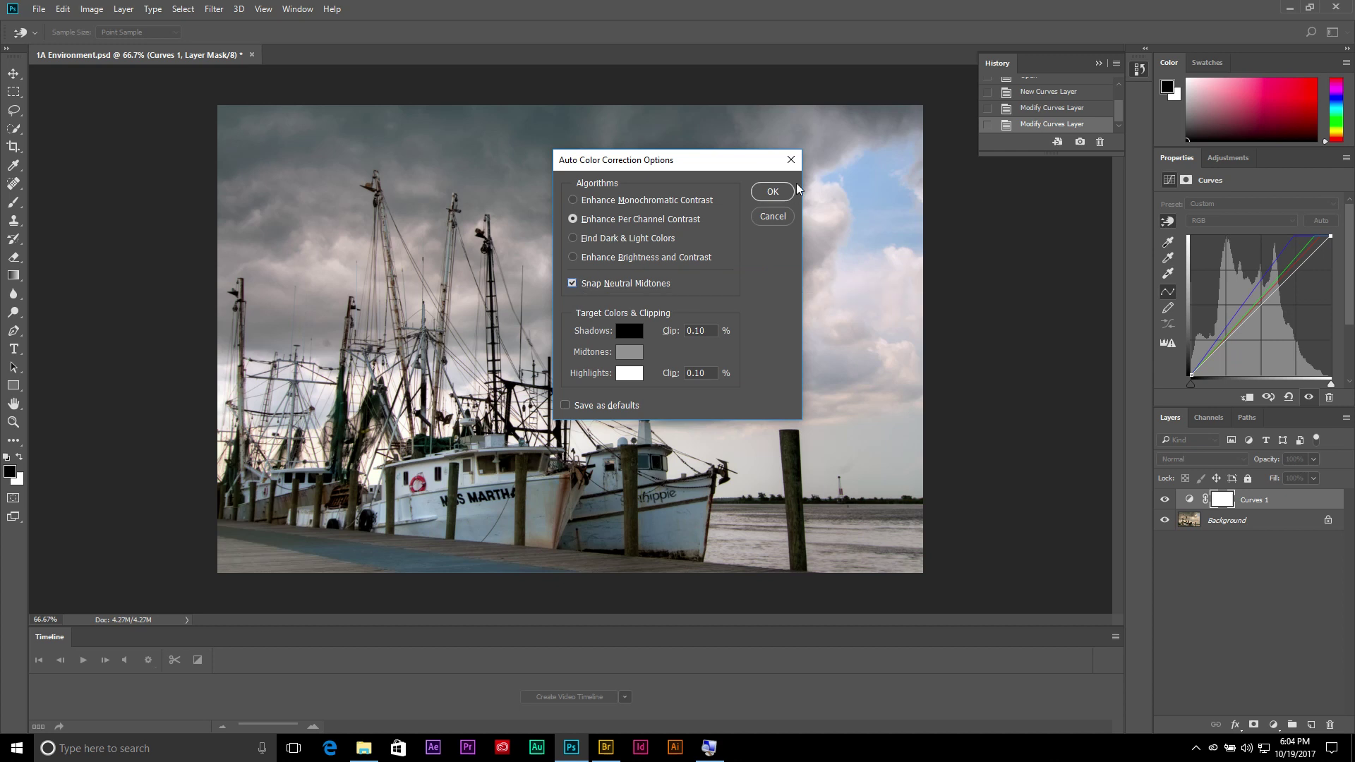
click(773, 192)
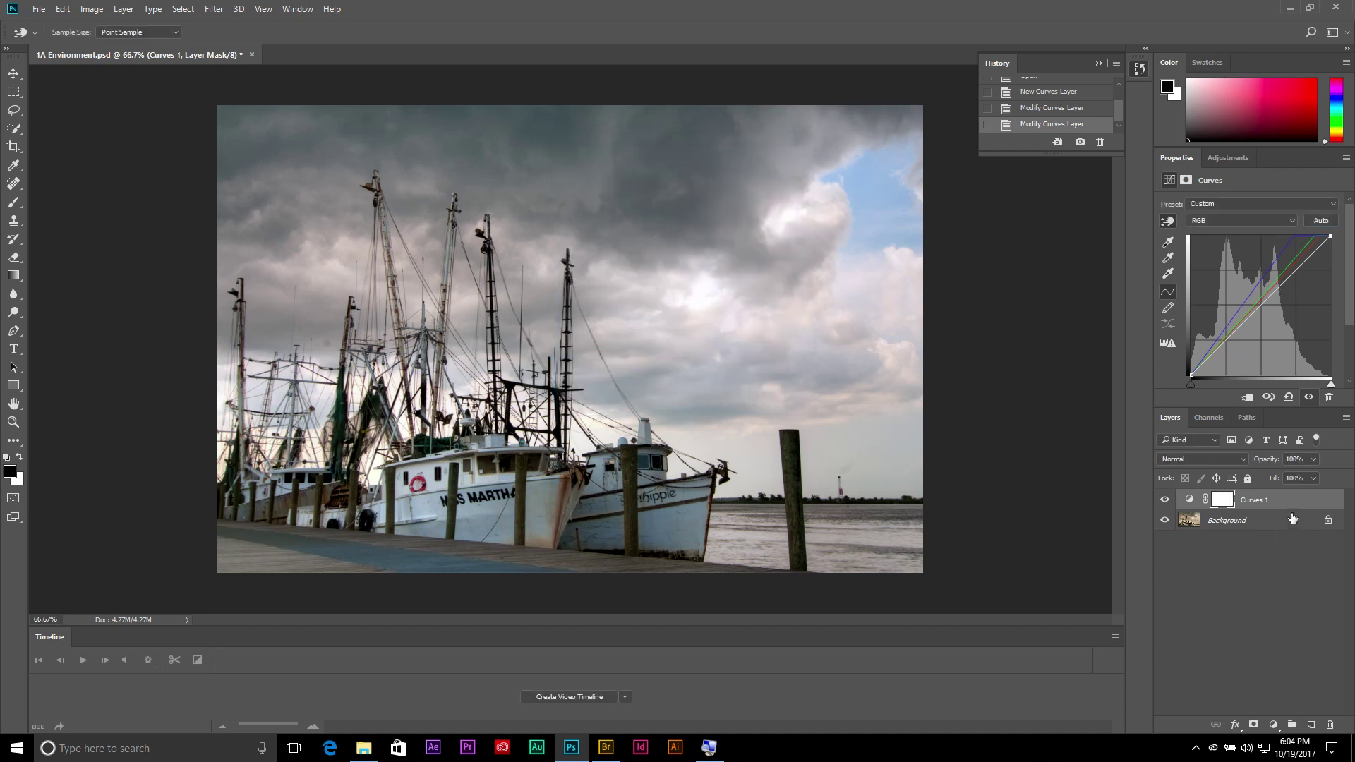
- Delete the Curves 1 layer and add a fresh Curves adjustment layer above the background
mouse_move(1279, 501)
mouse_down()
mouse_move(1313, 718)
mouse_move(1329, 724)
mouse_up()
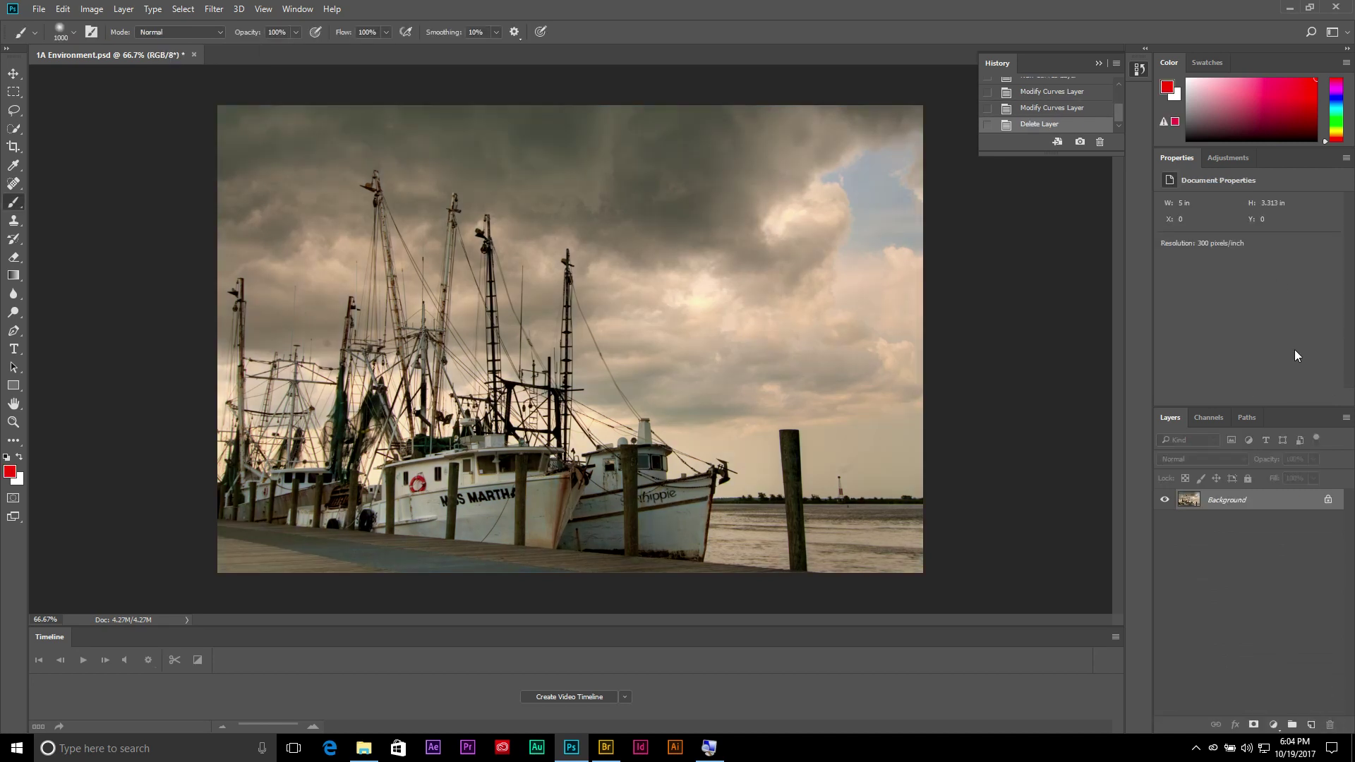
click(1225, 159)
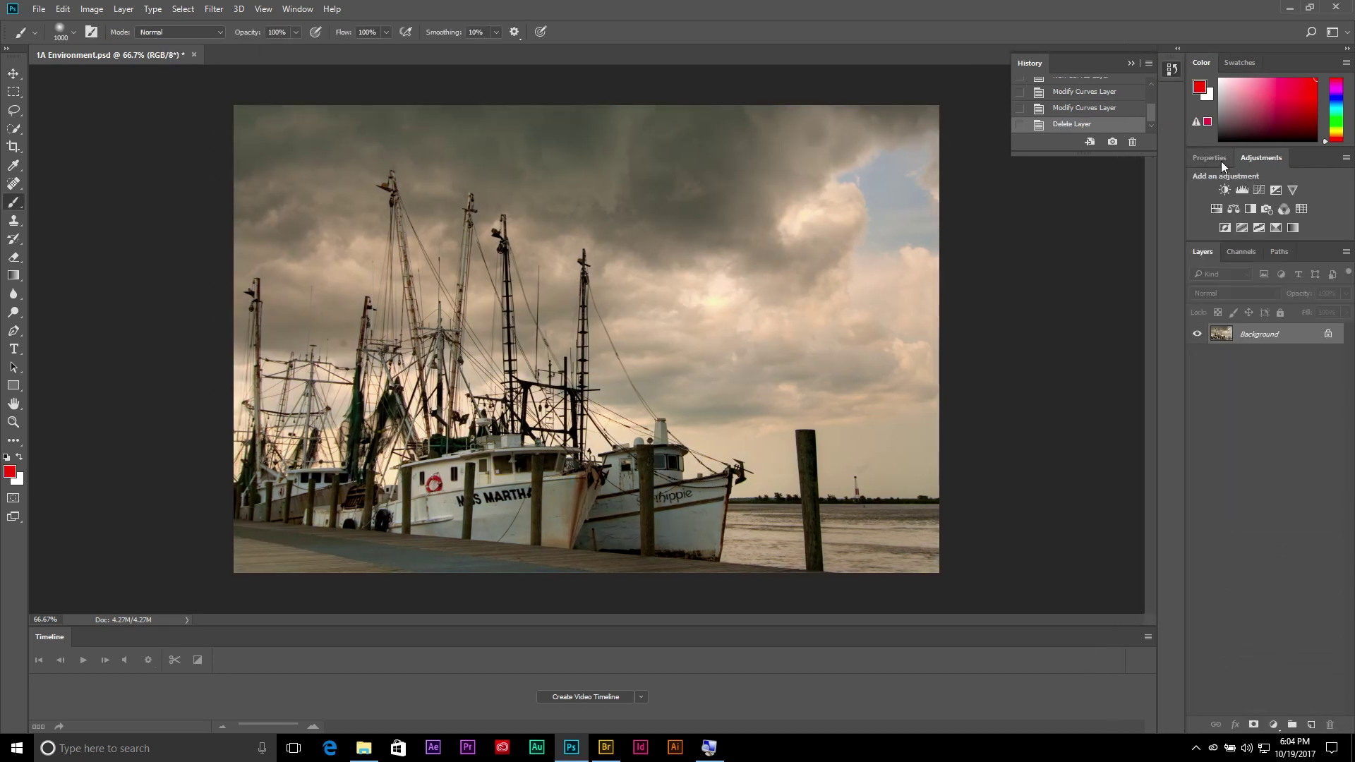
click(1260, 188)
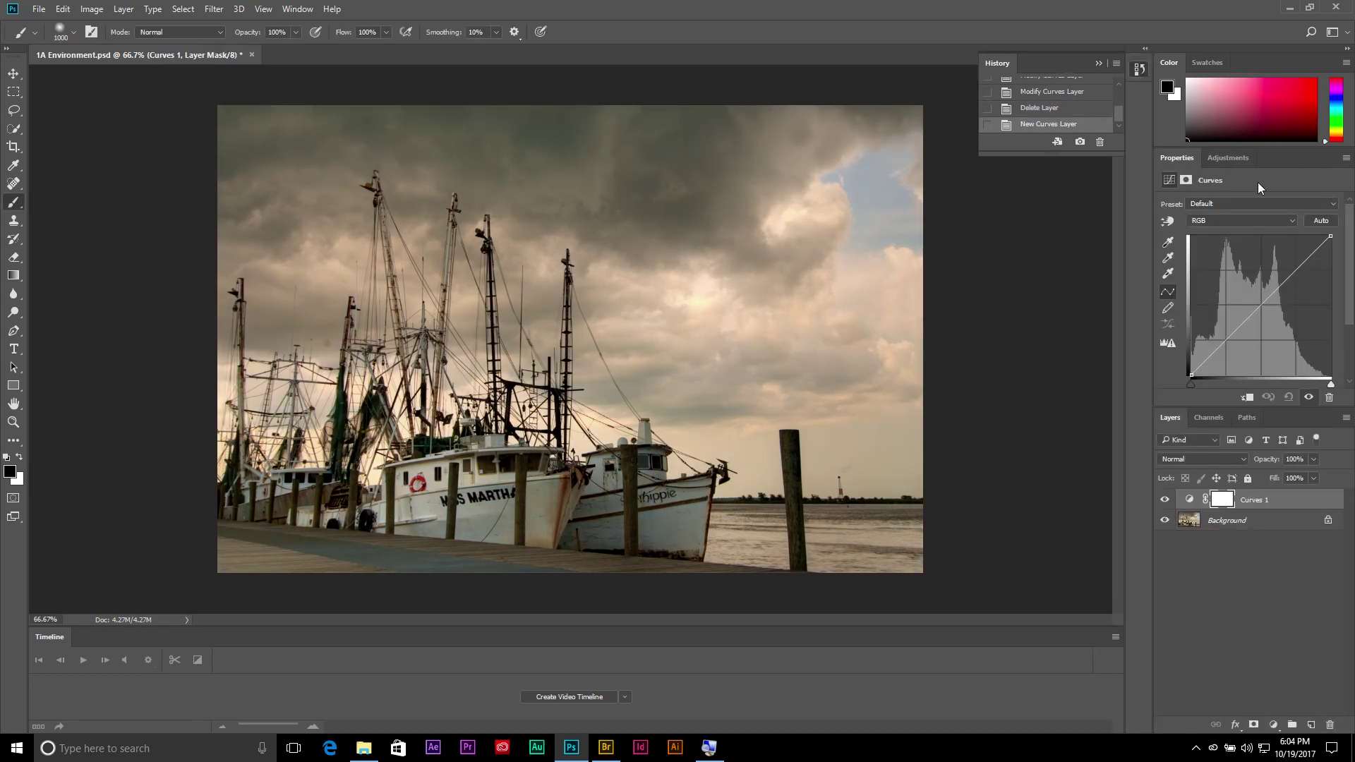
- Auto-correct the new Curves layer using the Enhance Per Channel Contrast algorithm with Snap Neutral Midtones enabled
alt+click(1322, 221)
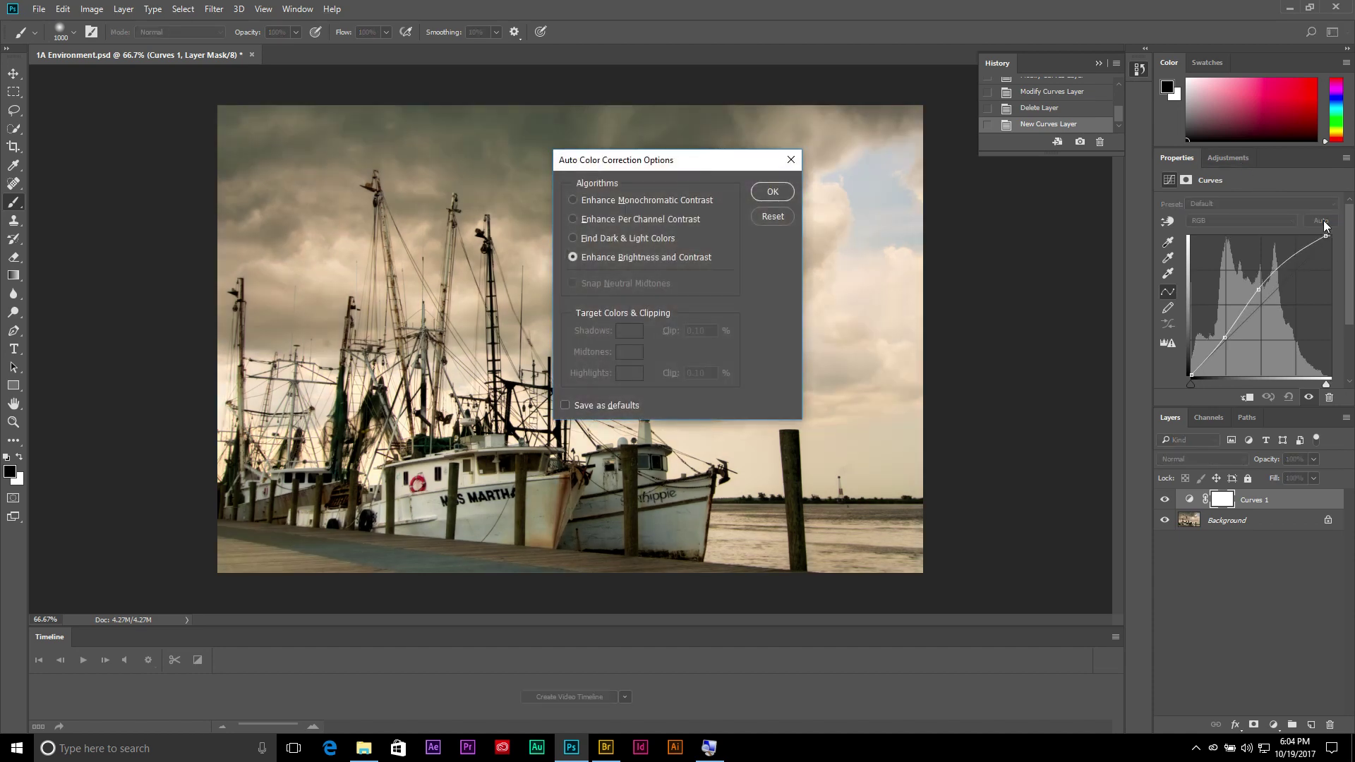
click(643, 224)
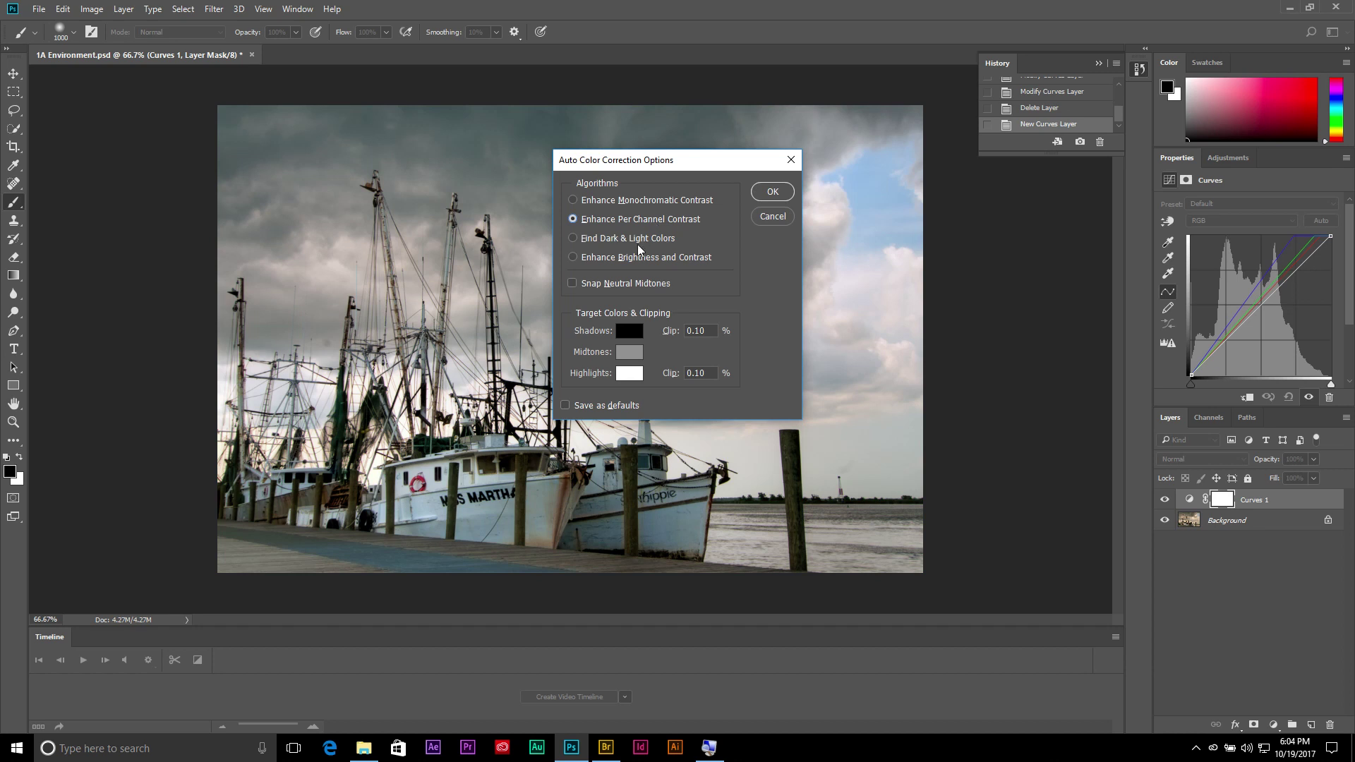
click(619, 283)
drag(721, 159, 1063, 233)
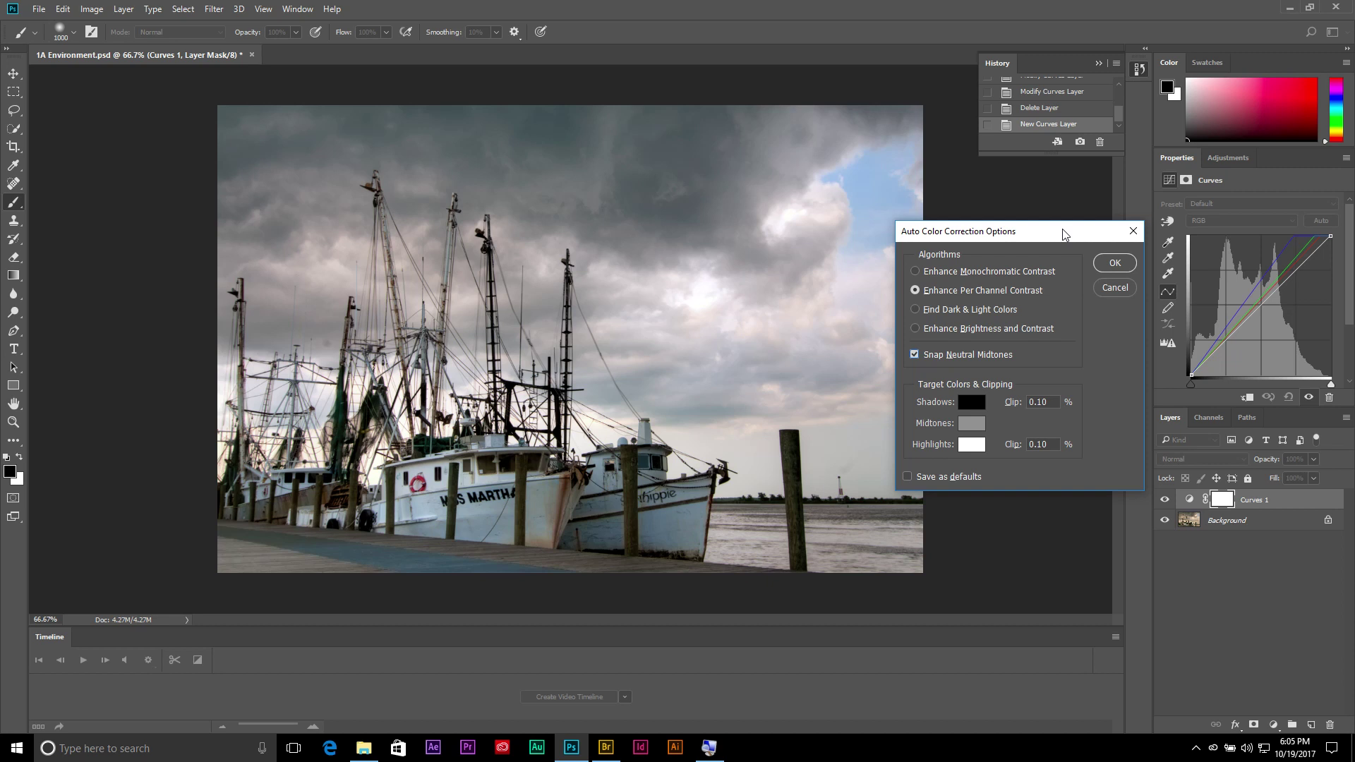
click(1114, 264)
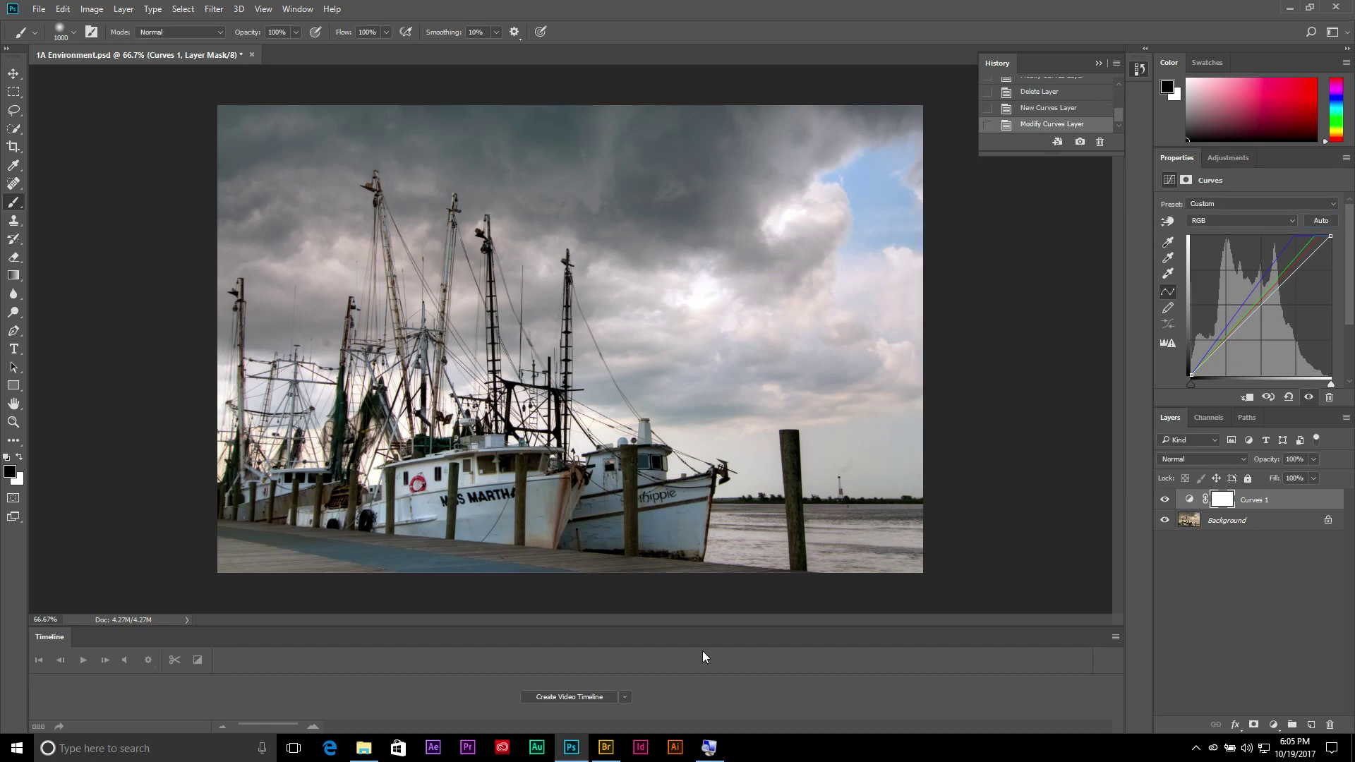
- Switch to Bridge and open the raw photo 1C Format.NEF in Camera Raw
click(605, 747)
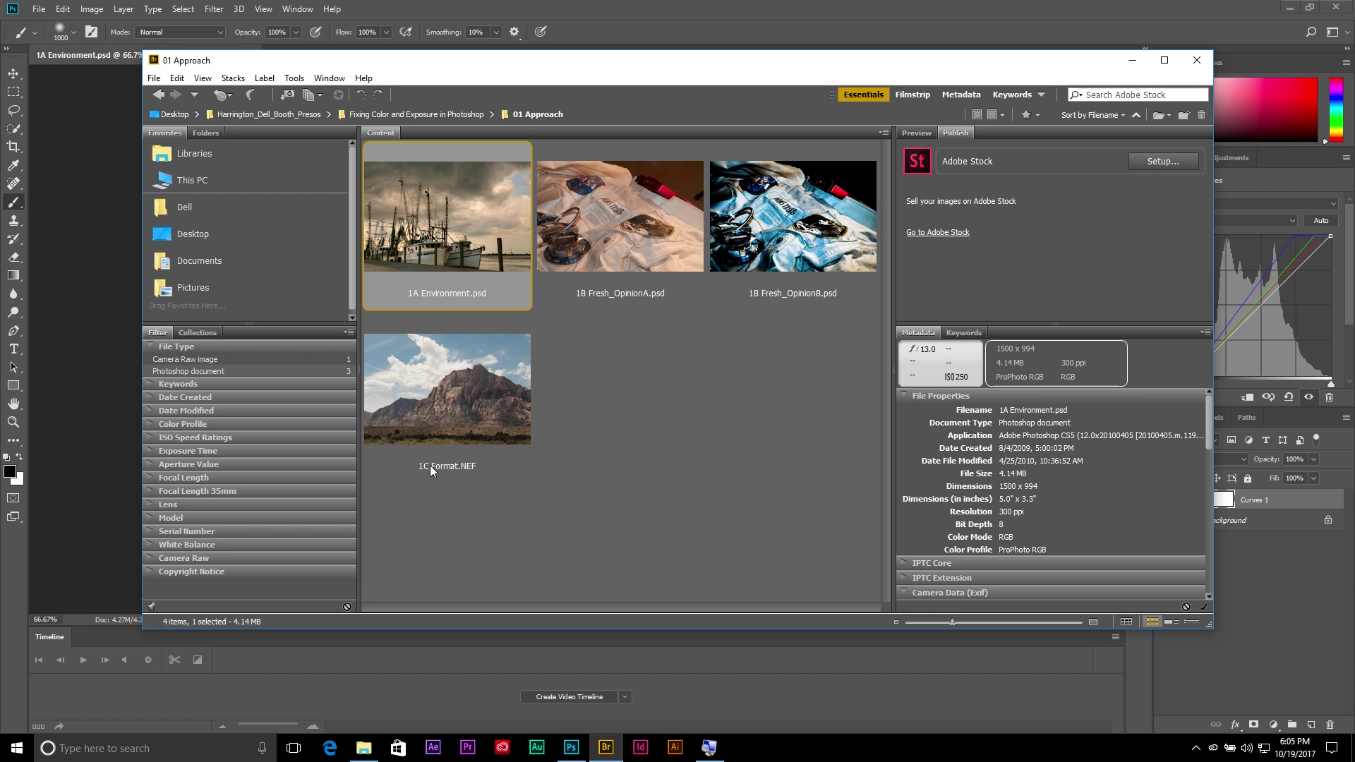
click(413, 375)
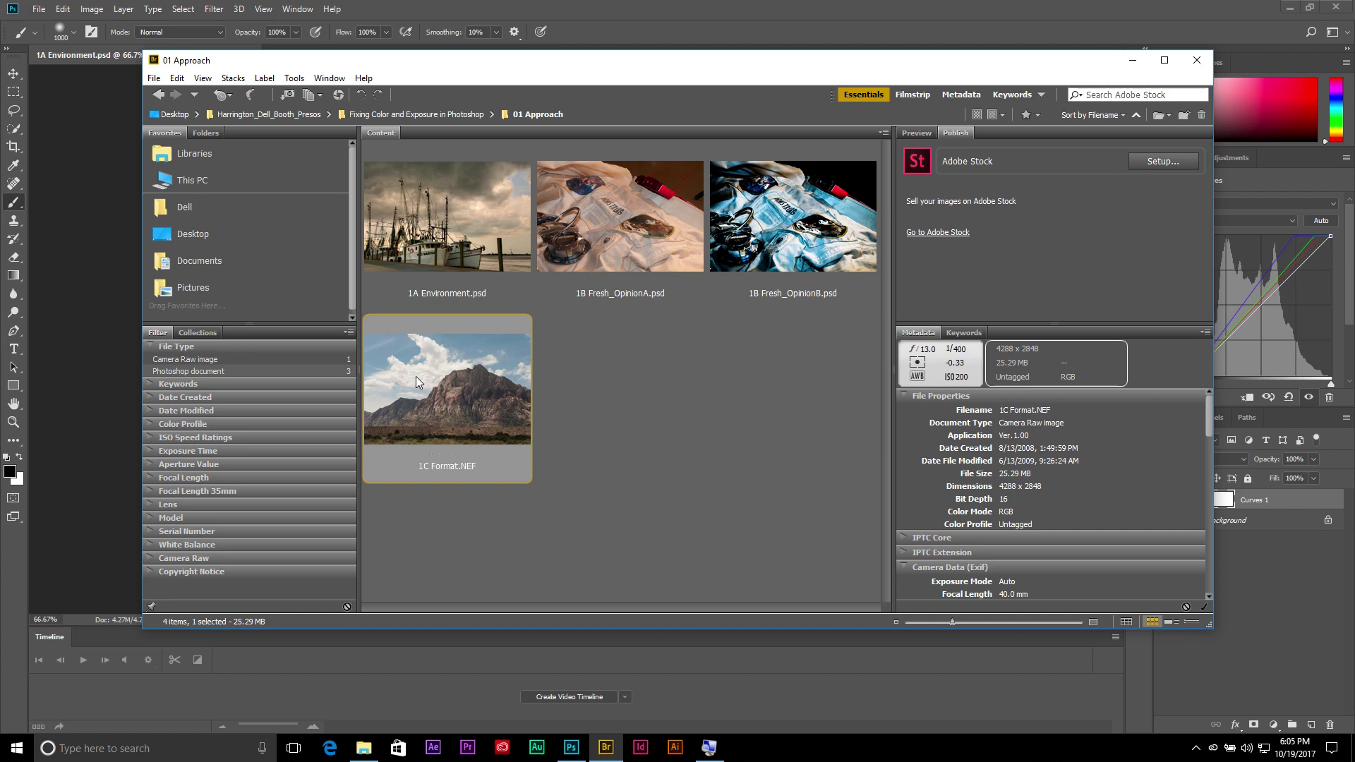
key(alt+Tab)
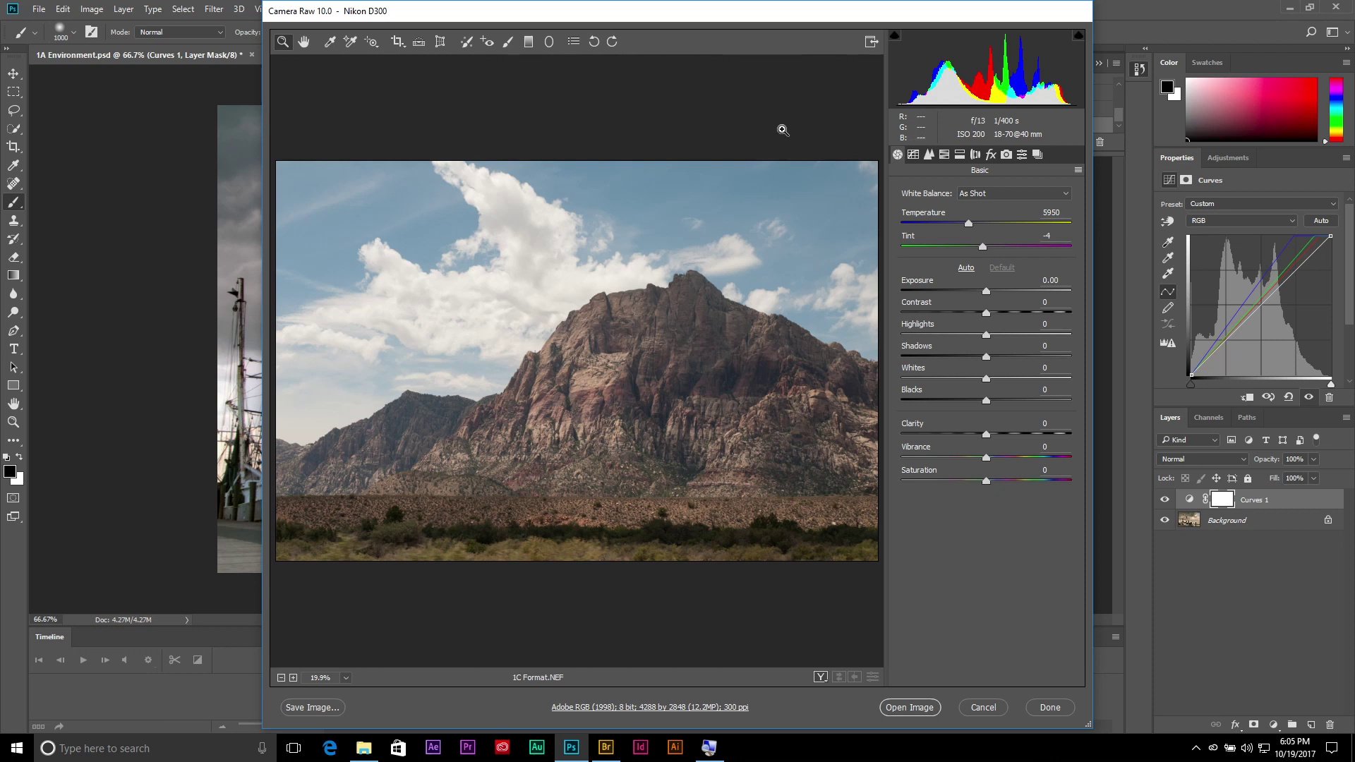
- Review the raw photo's tone curve, detail, HSL and split toning settings, ending on the basic settings
click(913, 154)
click(928, 154)
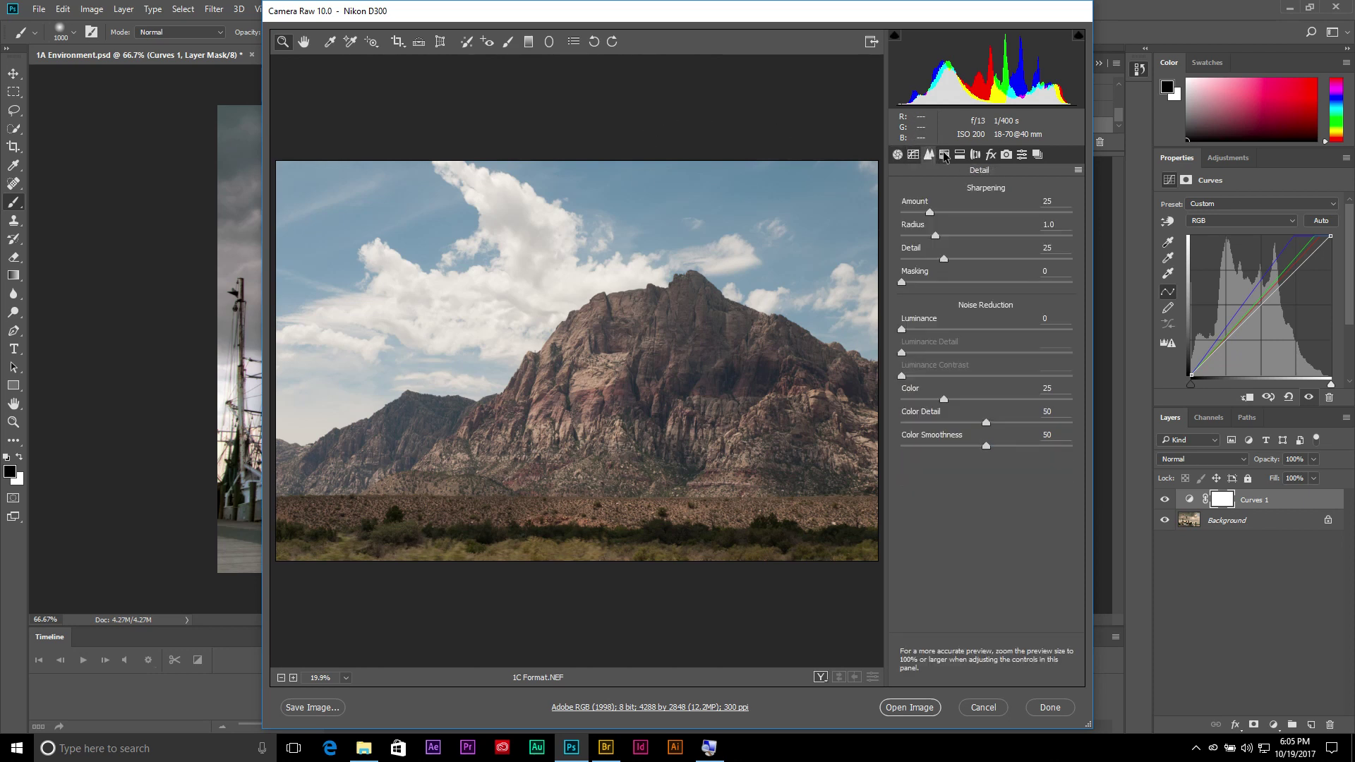
click(945, 154)
click(962, 154)
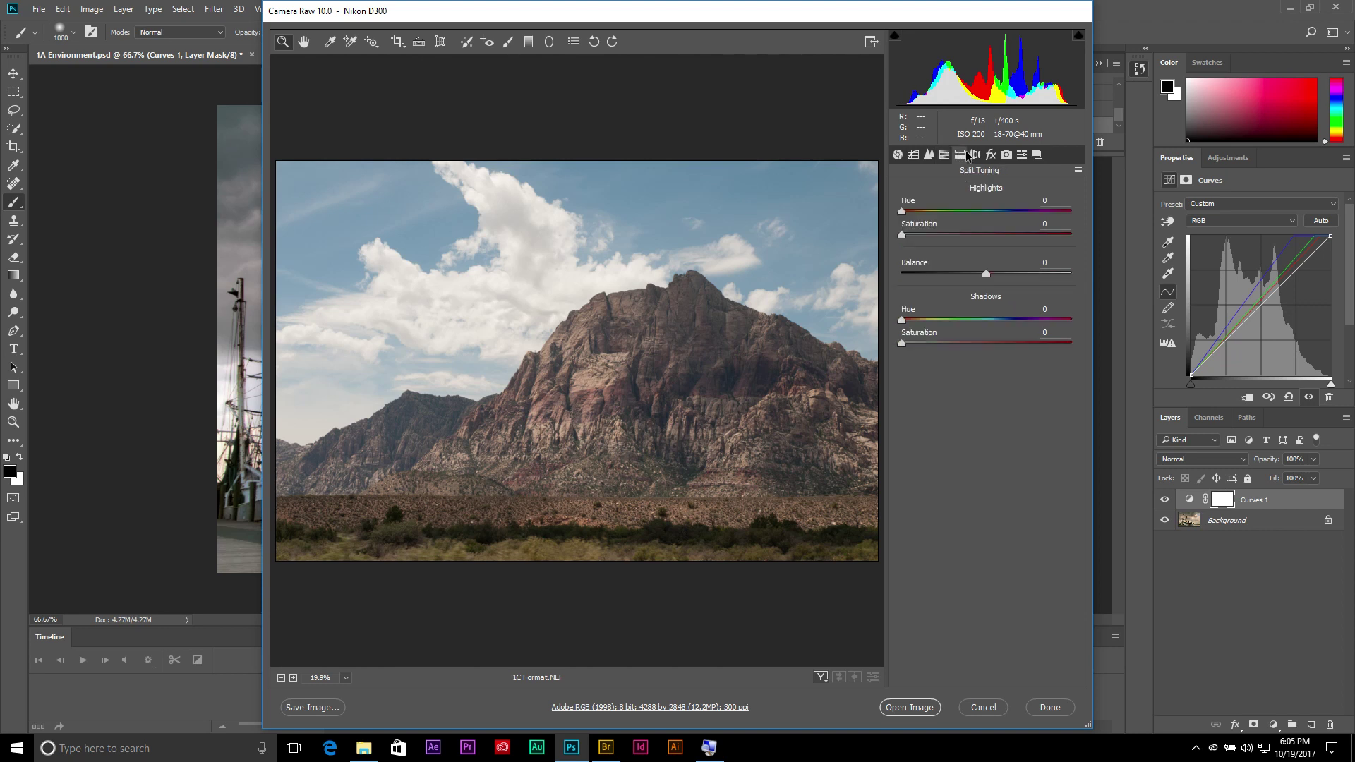
click(897, 155)
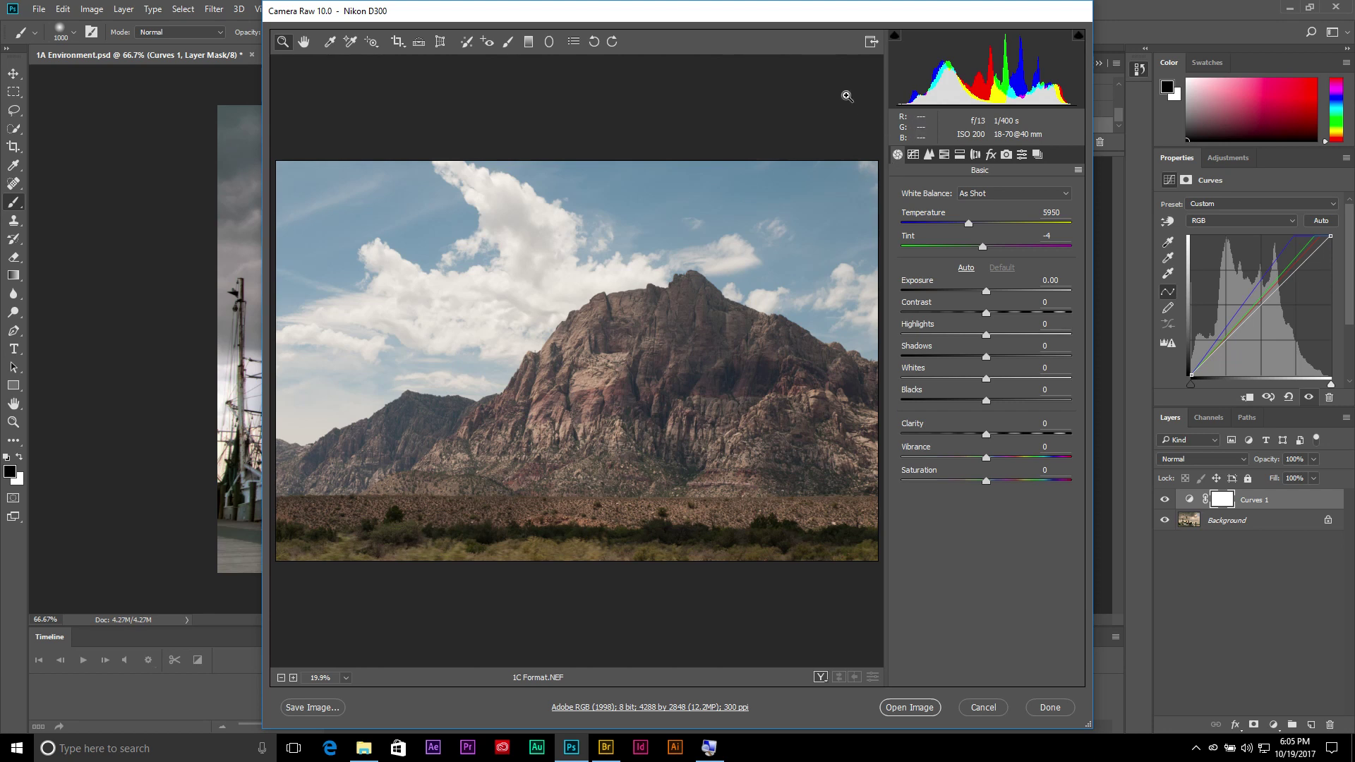
- Use targeted parametric curve adjustment on the photo to set Lights to -40 and Highlights to +21
click(373, 44)
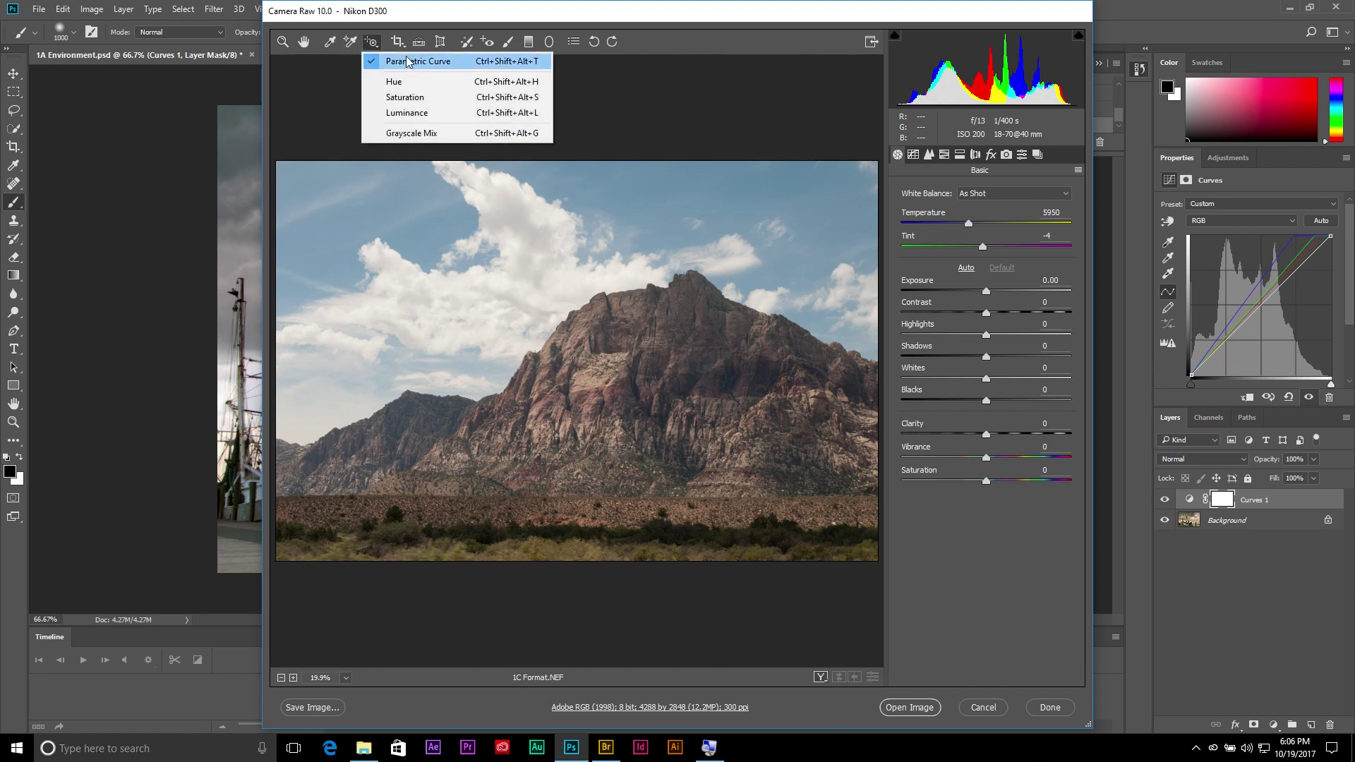
click(407, 62)
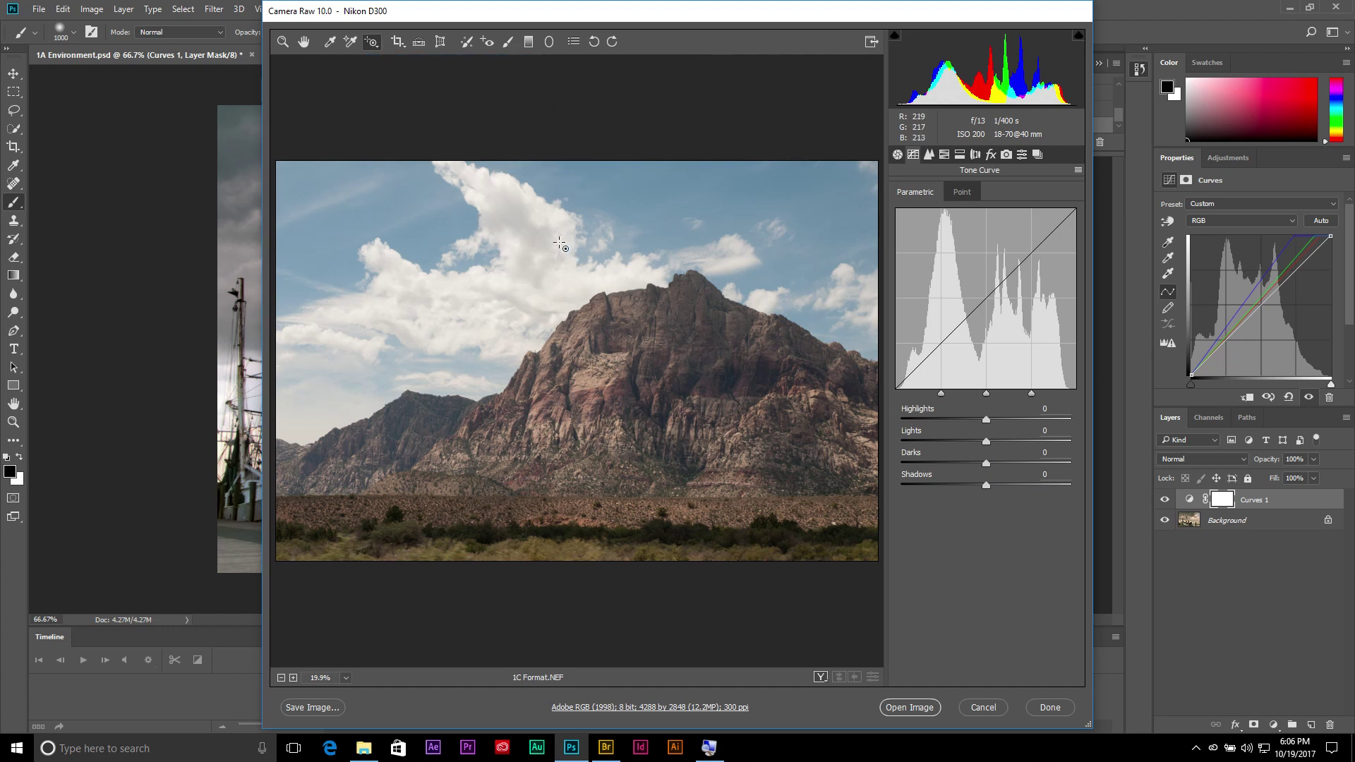
drag(645, 200, 644, 315)
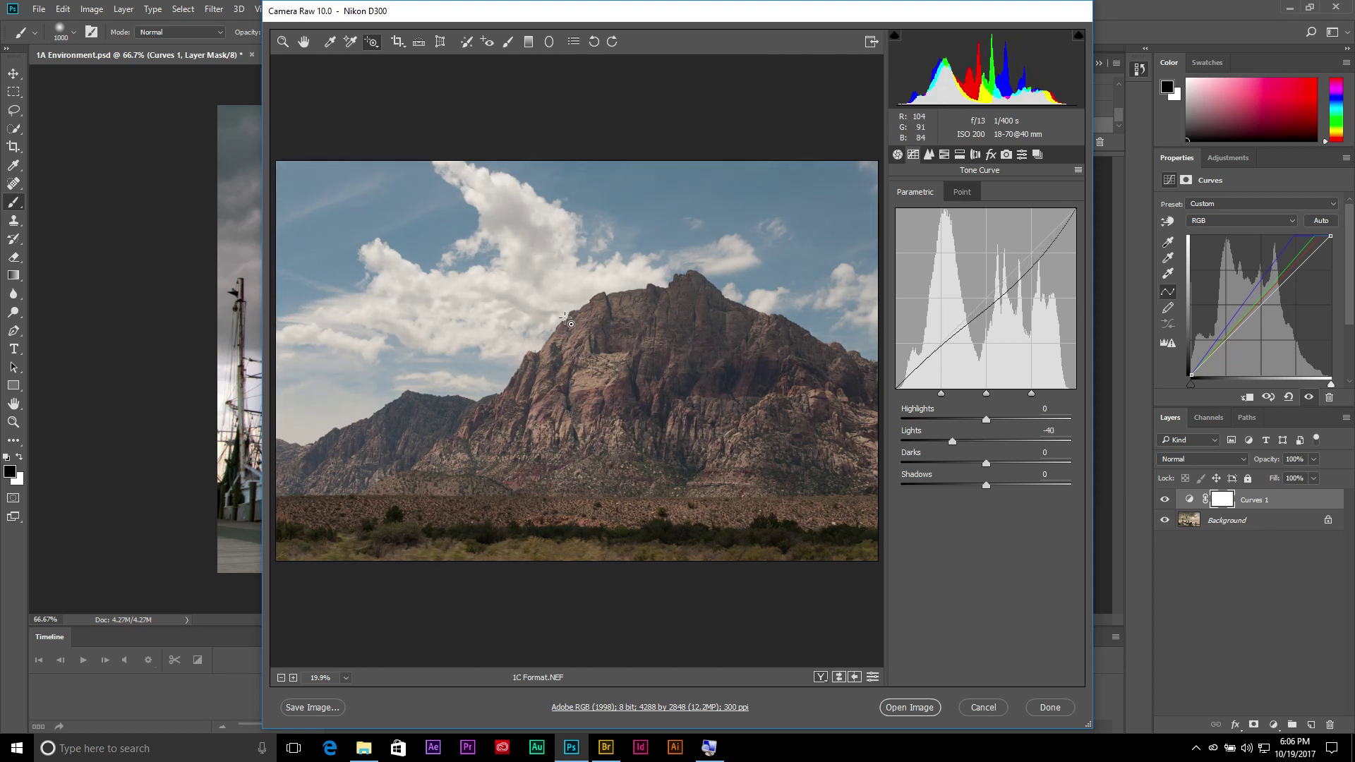
drag(463, 291, 463, 275)
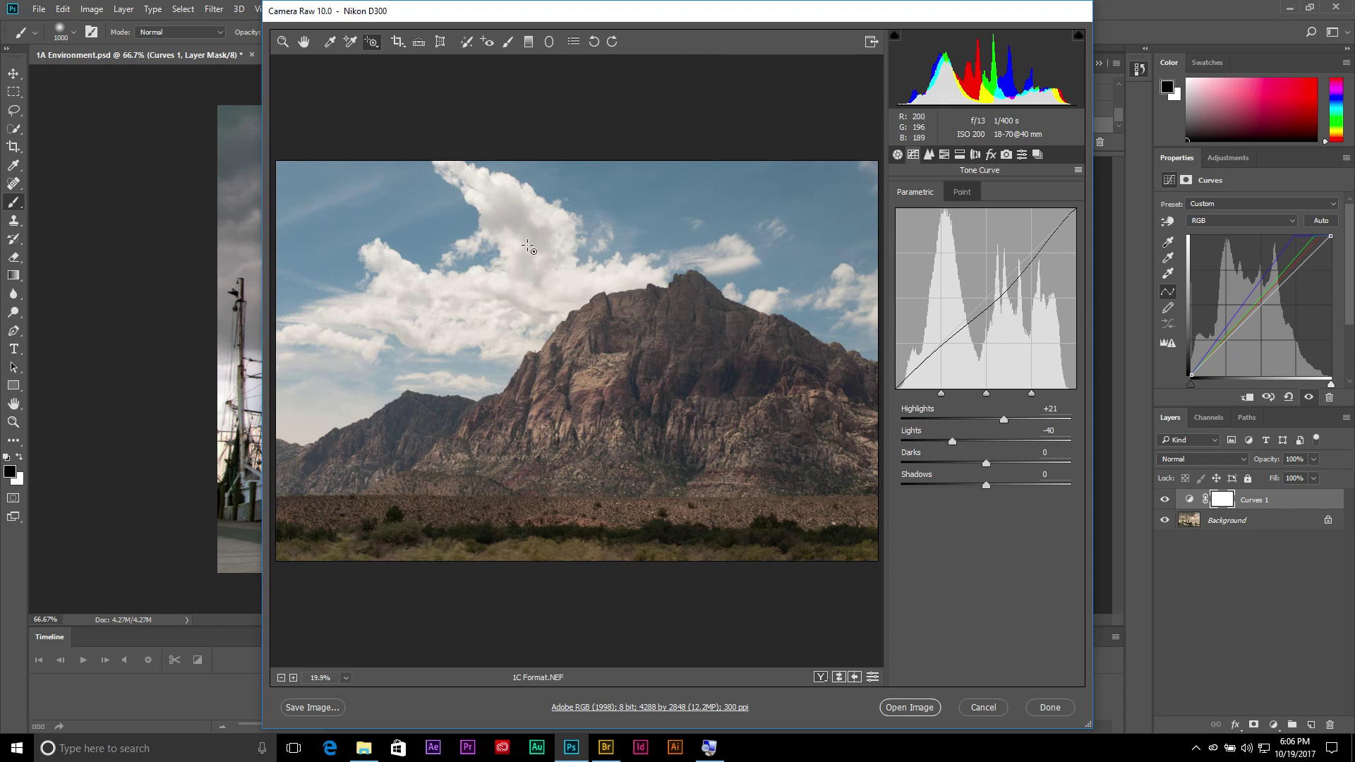
- Use targeted hue adjustment on the sky to shift Blues to +32 and Aquas to +3
click(373, 47)
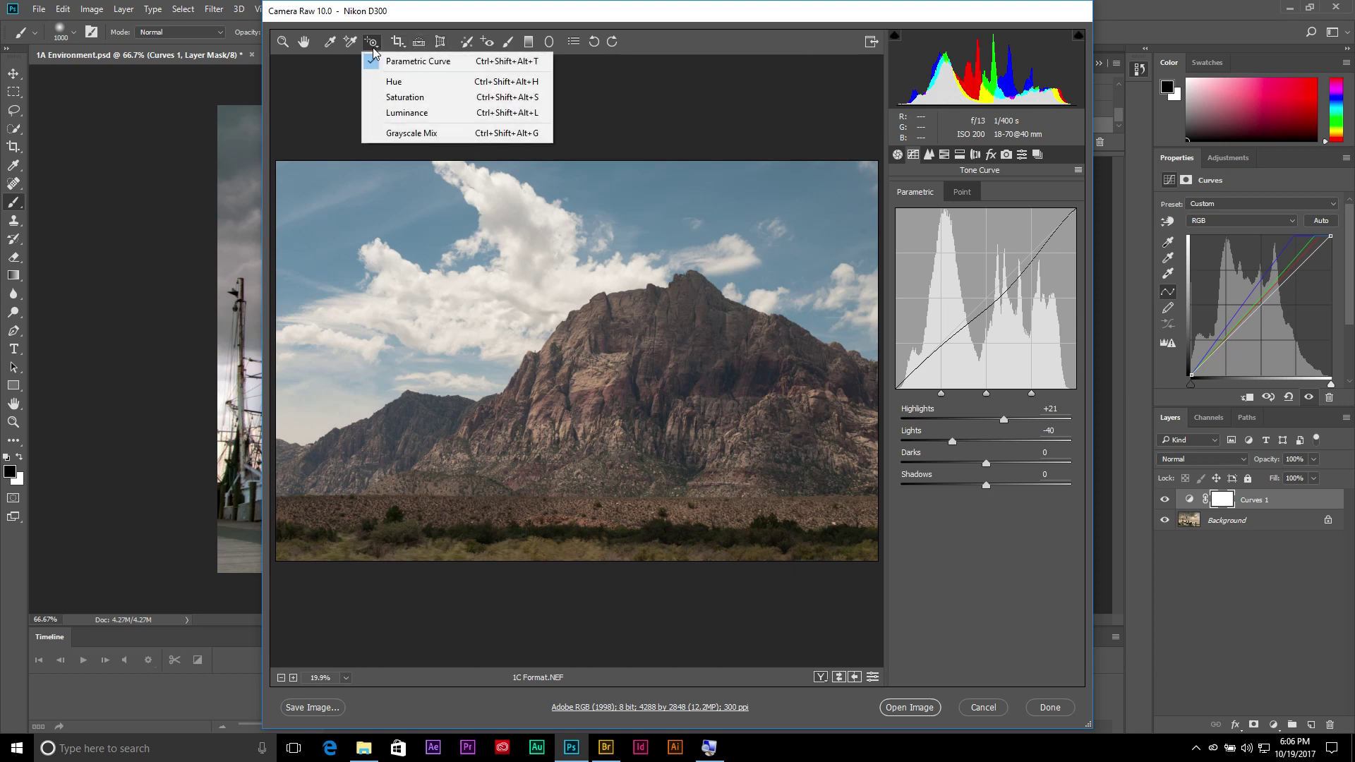
click(393, 82)
mouse_move(331, 216)
mouse_down()
mouse_move(369, 219)
mouse_move(331, 220)
mouse_move(353, 221)
mouse_up()
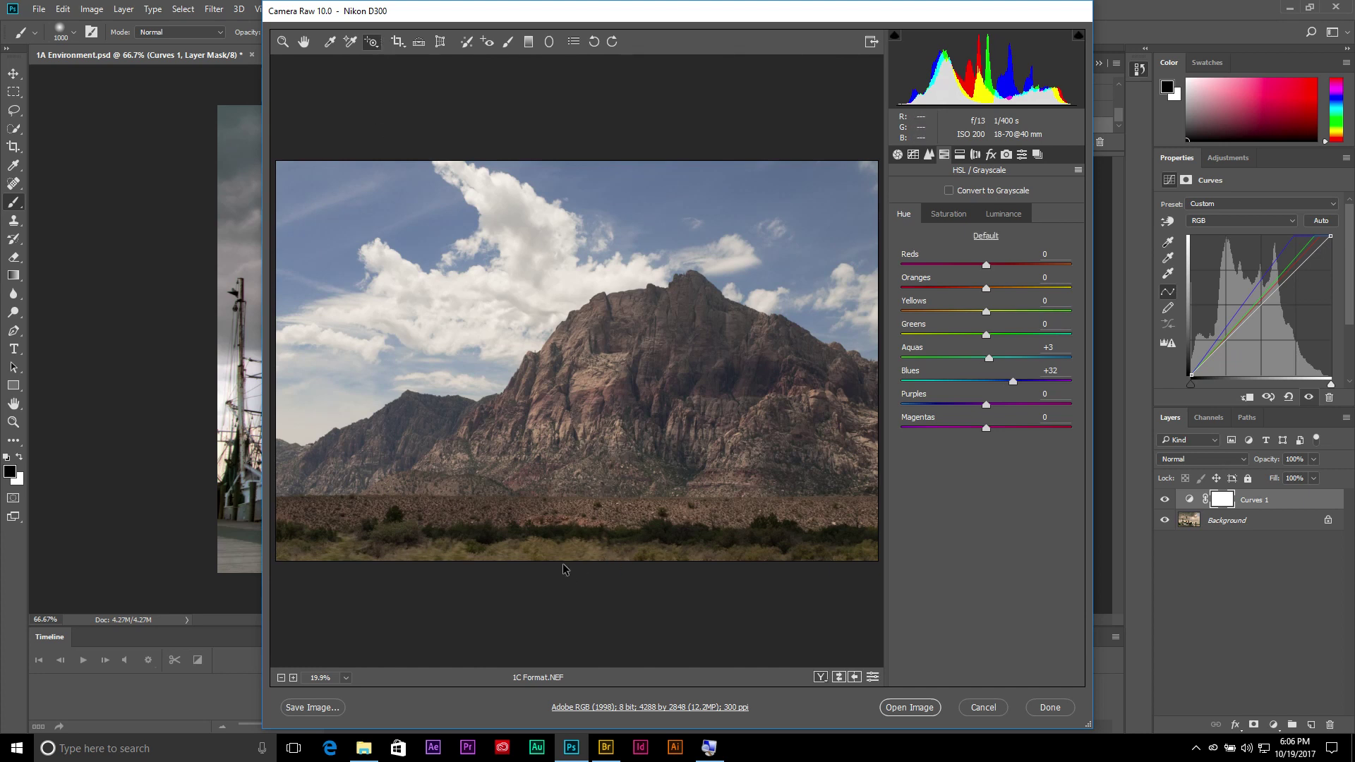
- Use targeted hue adjustment on the foreground vegetation to shift Oranges to +26 and Yellows to +54
drag(565, 556, 605, 560)
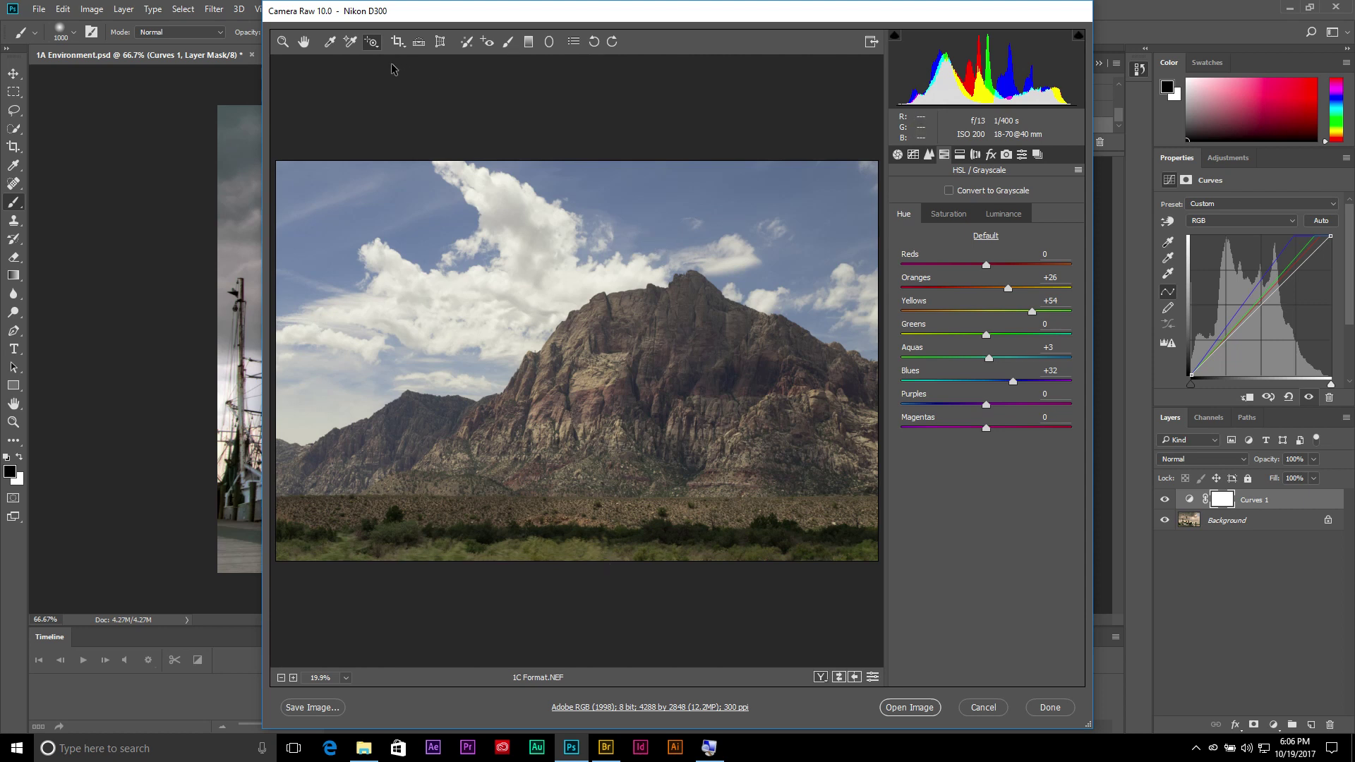
- Use targeted saturation adjustment on sky, foreground and mountain to set Oranges +19, Yellows +55, Aquas +14, Blues +100, Purples +100 and Magentas +22
click(372, 42)
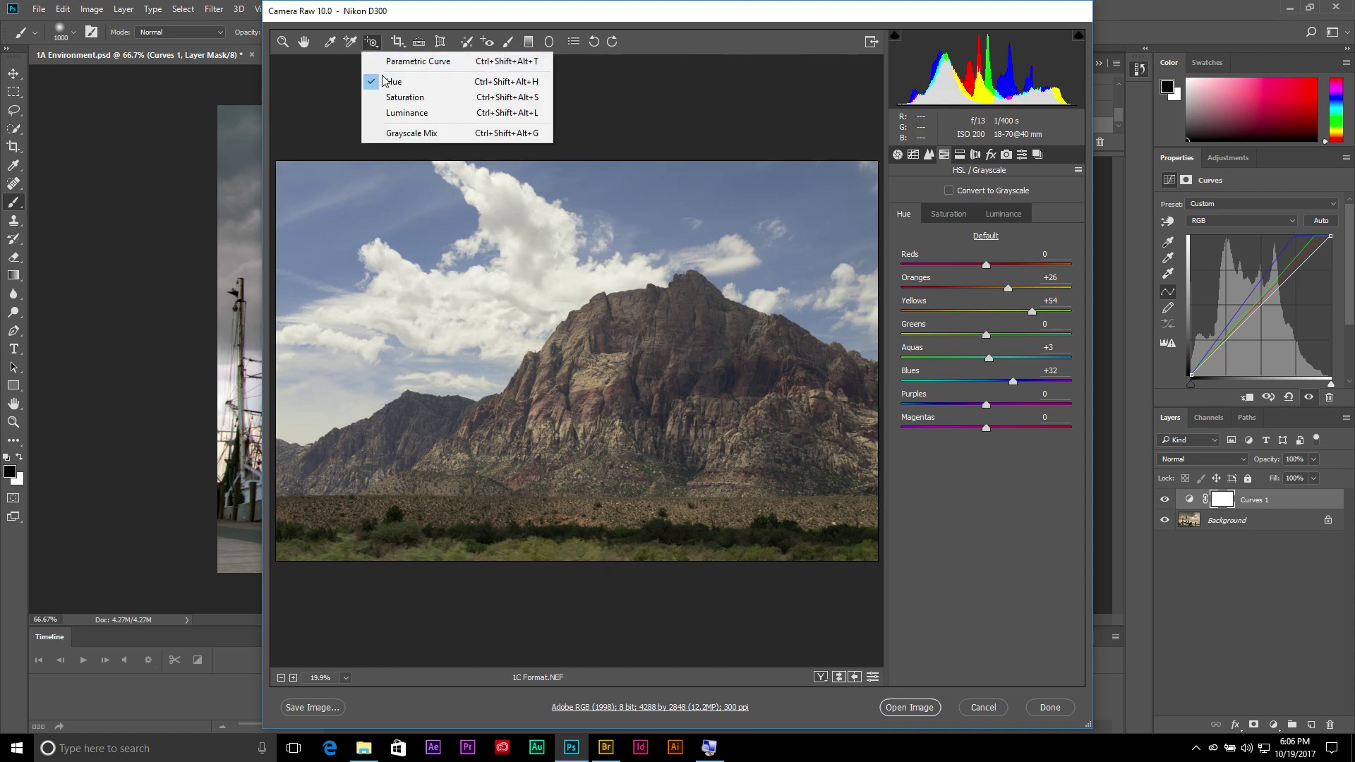
click(392, 97)
drag(357, 194, 427, 205)
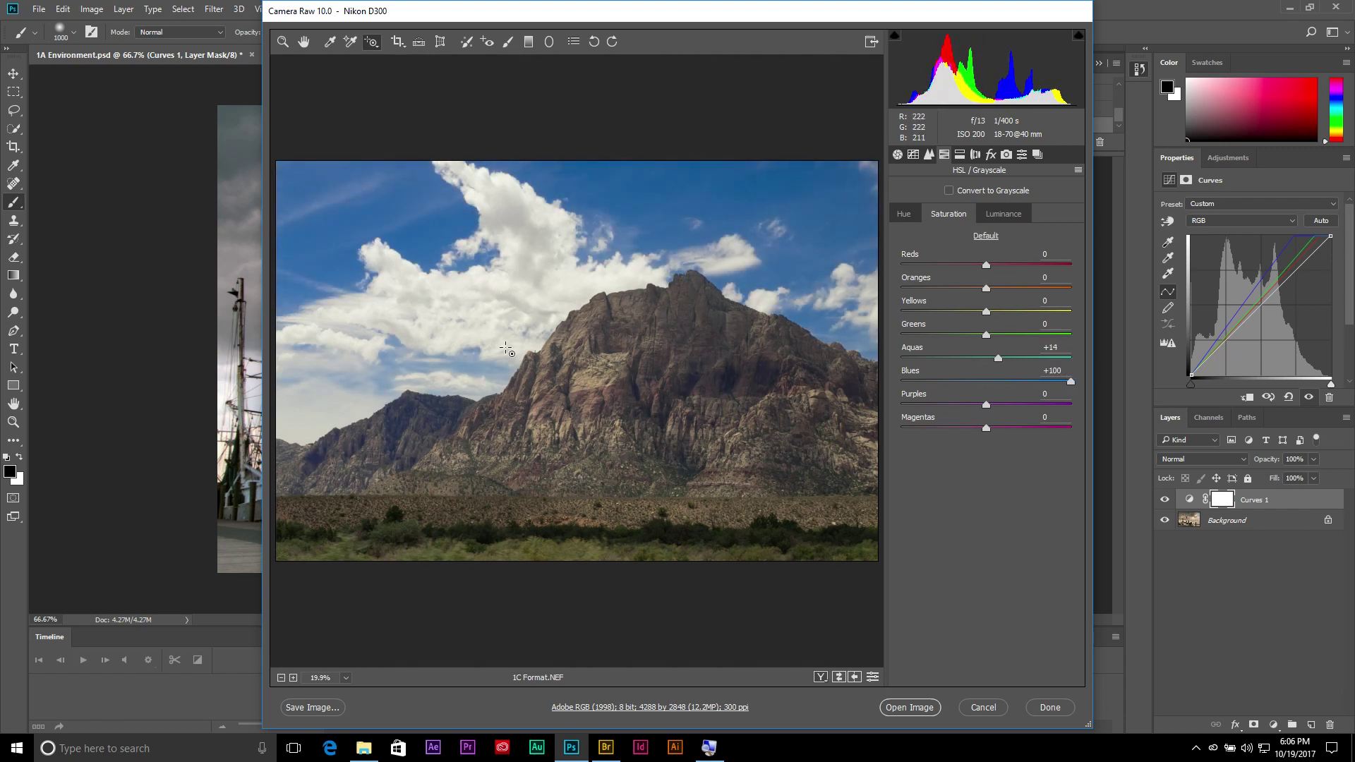
drag(548, 555, 584, 557)
drag(709, 385, 798, 384)
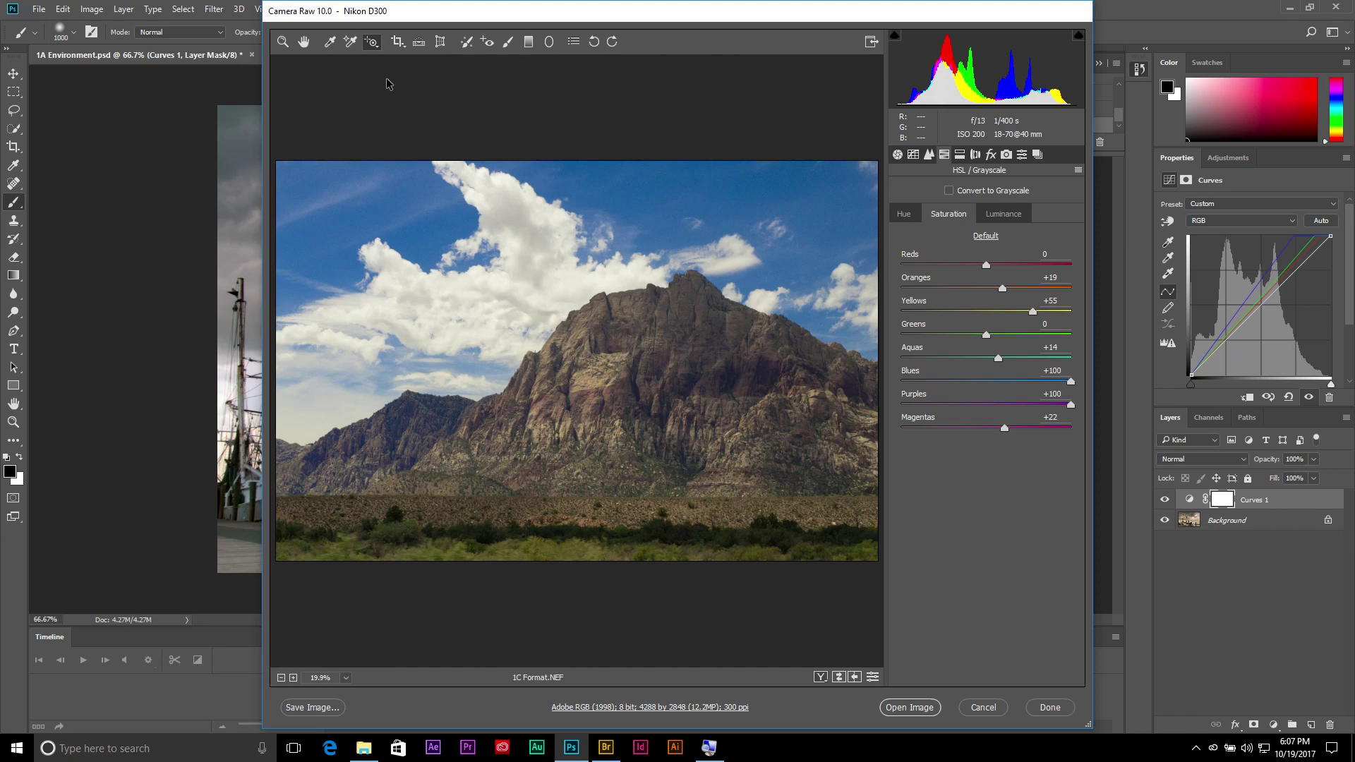
- Darken the mountain with targeted luminance to Reds -20, Oranges -65 and Purples -73, and raise its saturation to Reds +26 and Oranges +57
click(370, 44)
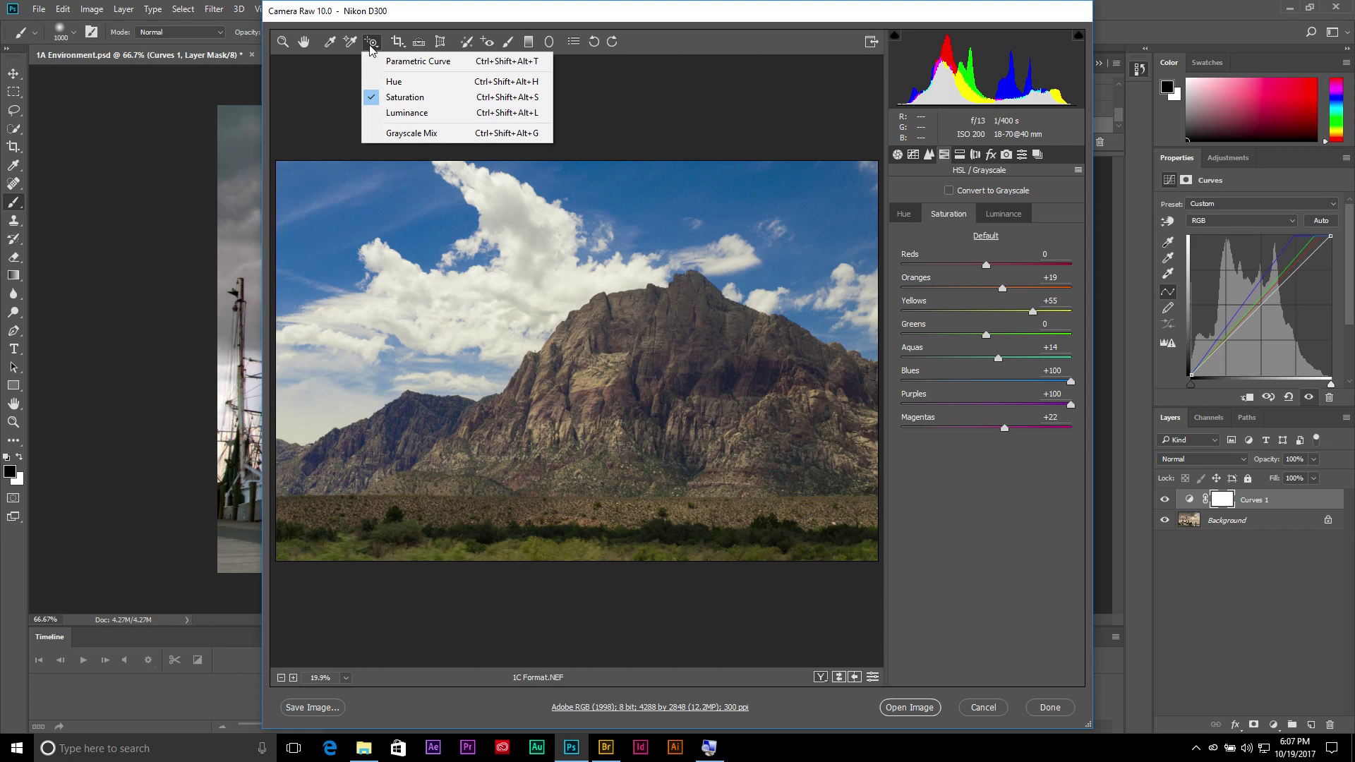
click(388, 112)
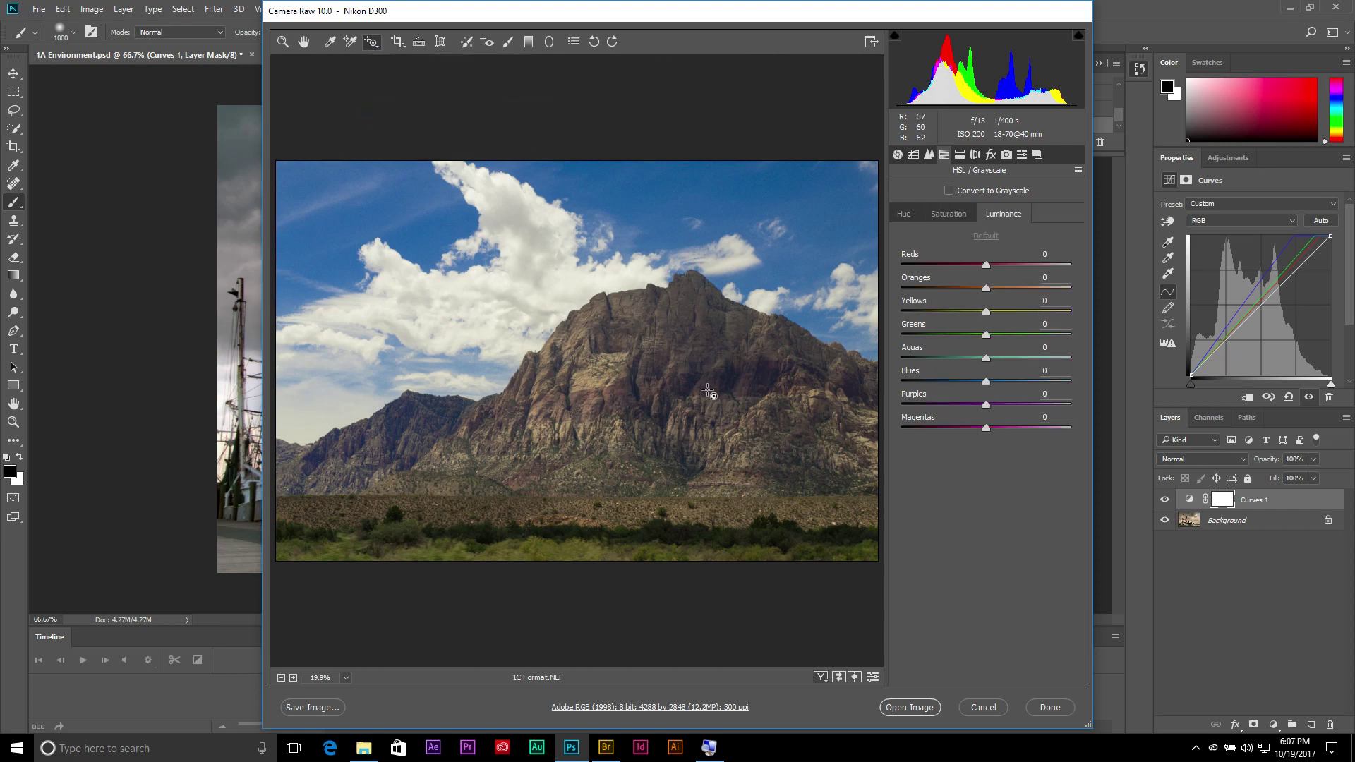
drag(718, 356, 659, 374)
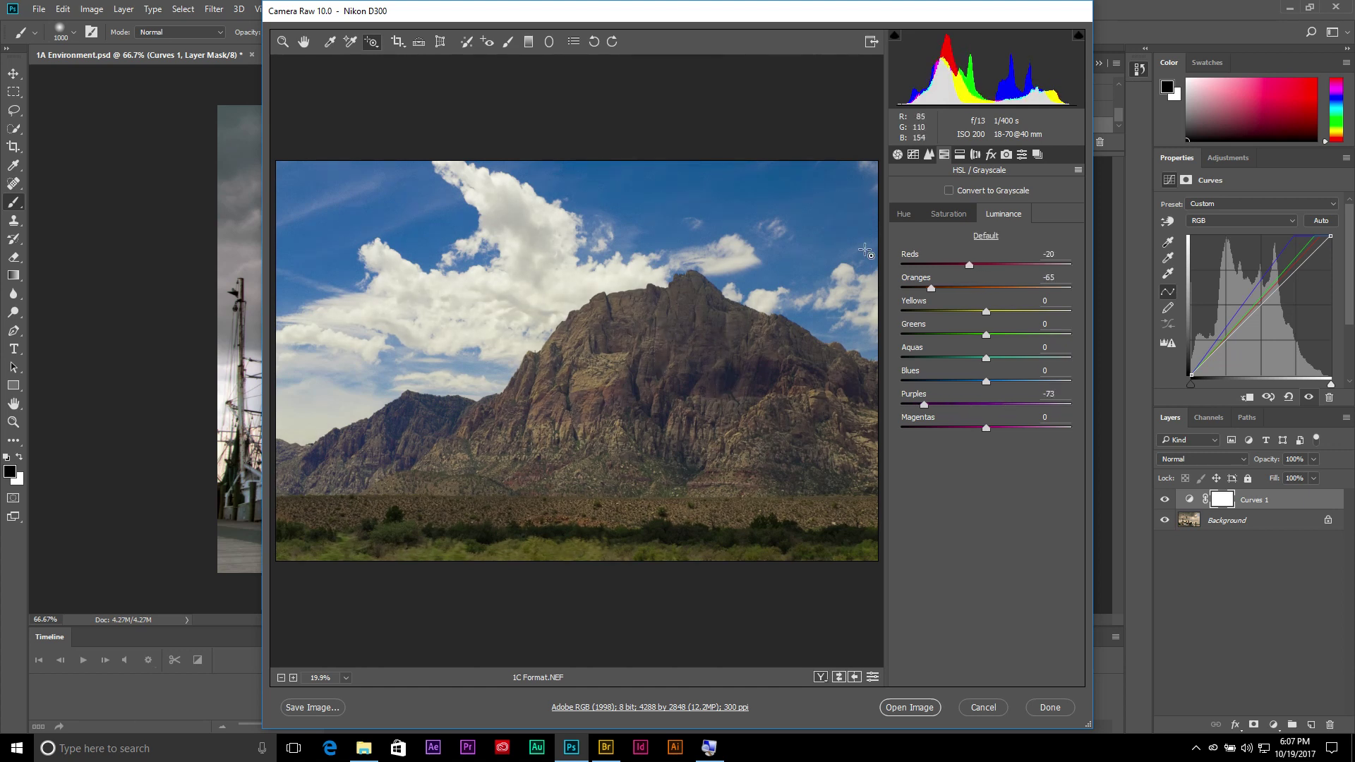
click(961, 212)
mouse_move(688, 347)
mouse_down()
mouse_move(693, 300)
mouse_move(694, 322)
mouse_up()
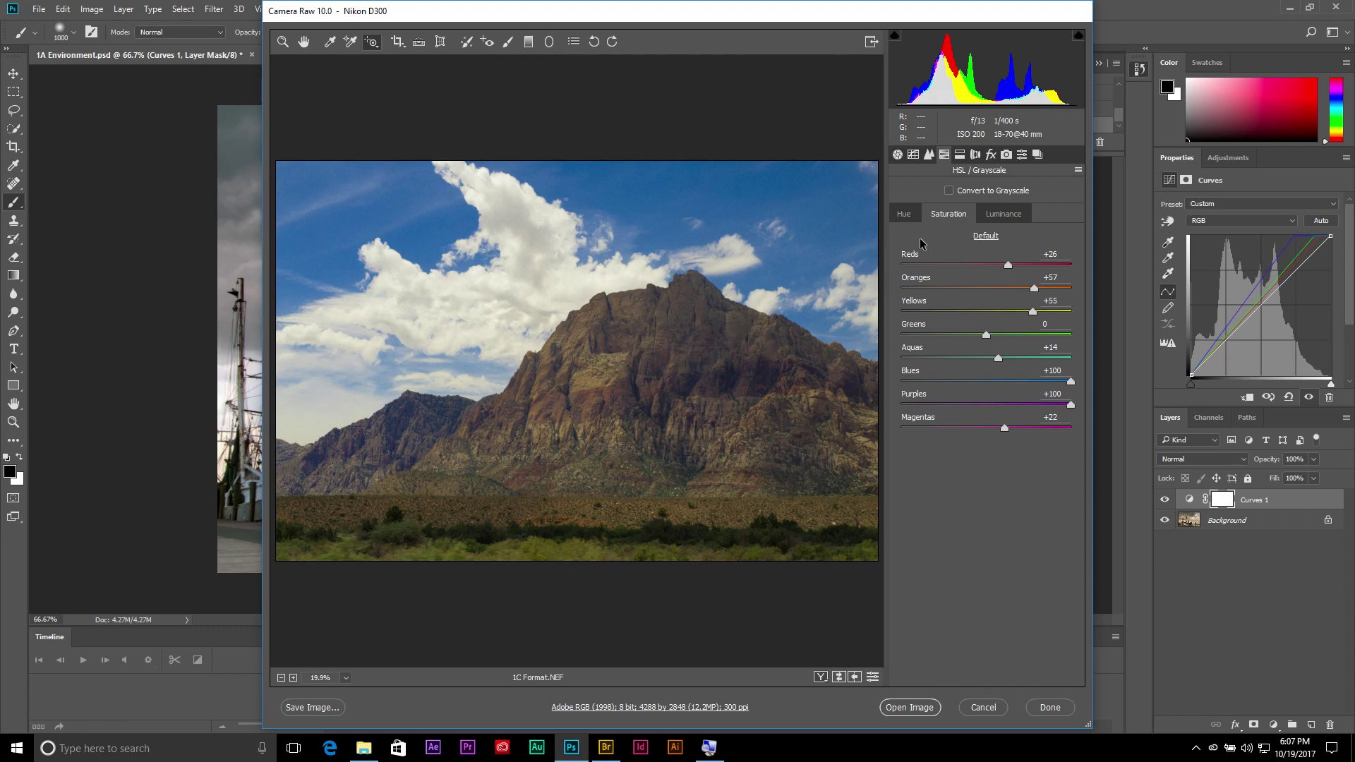
- Preview the sharpening mask and set sharpening to Amount 84, Radius 0.8, Detail 92 and Masking 68
click(929, 155)
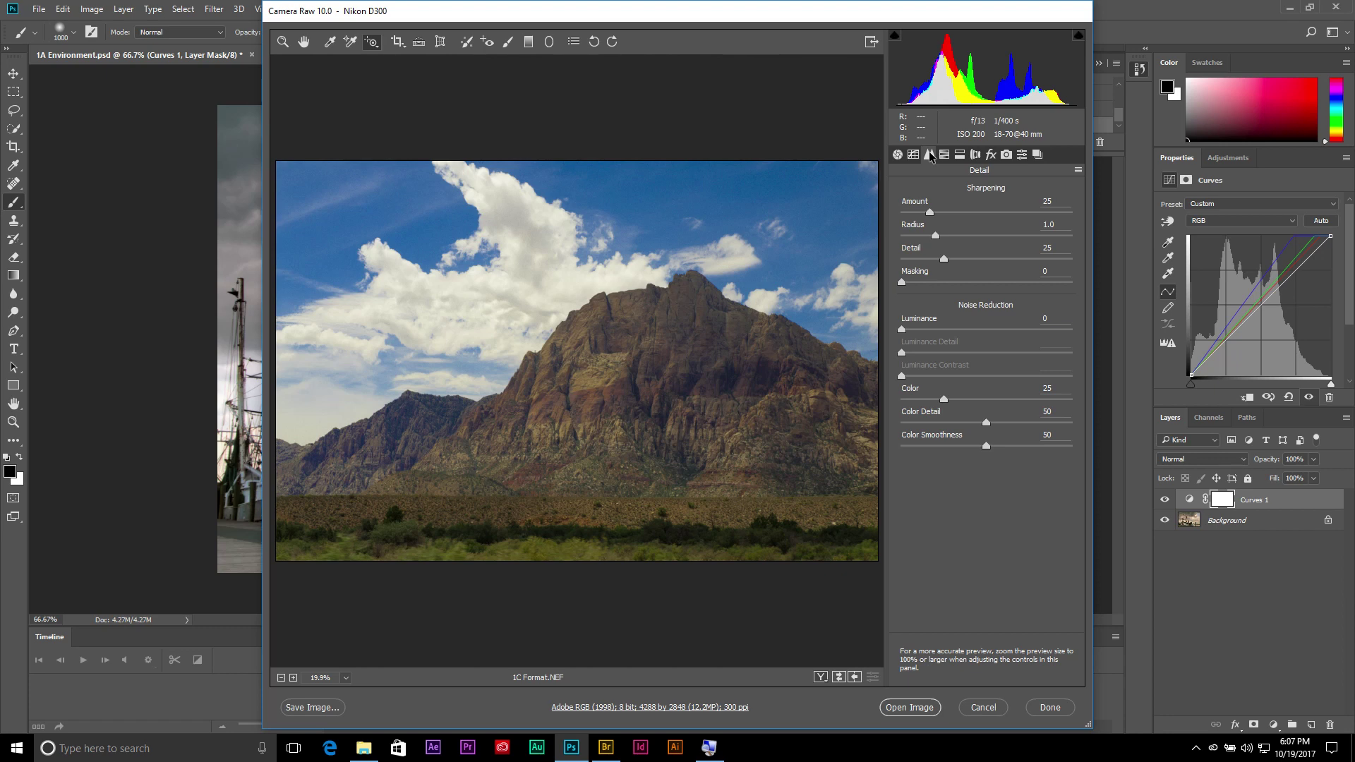
key(alt)
drag(900, 282, 1012, 288)
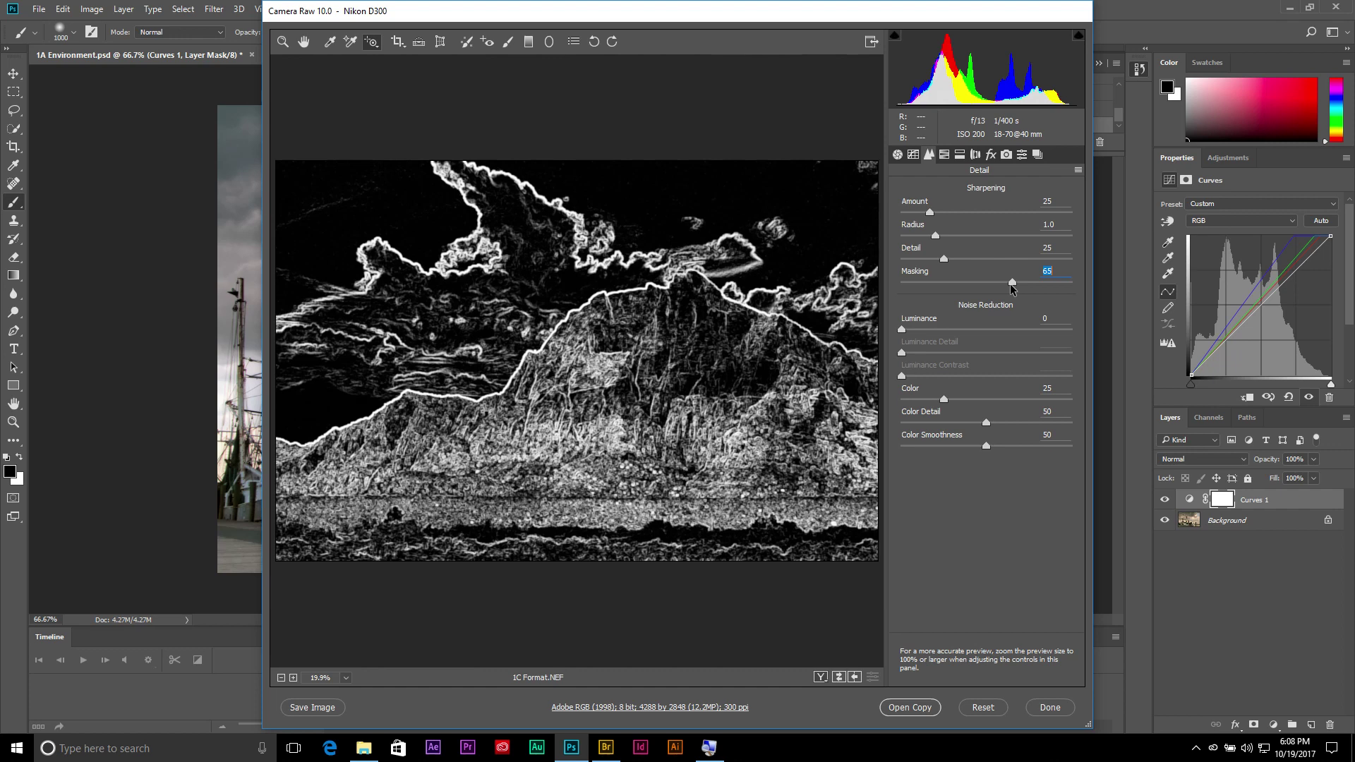
drag(1010, 283, 1026, 280)
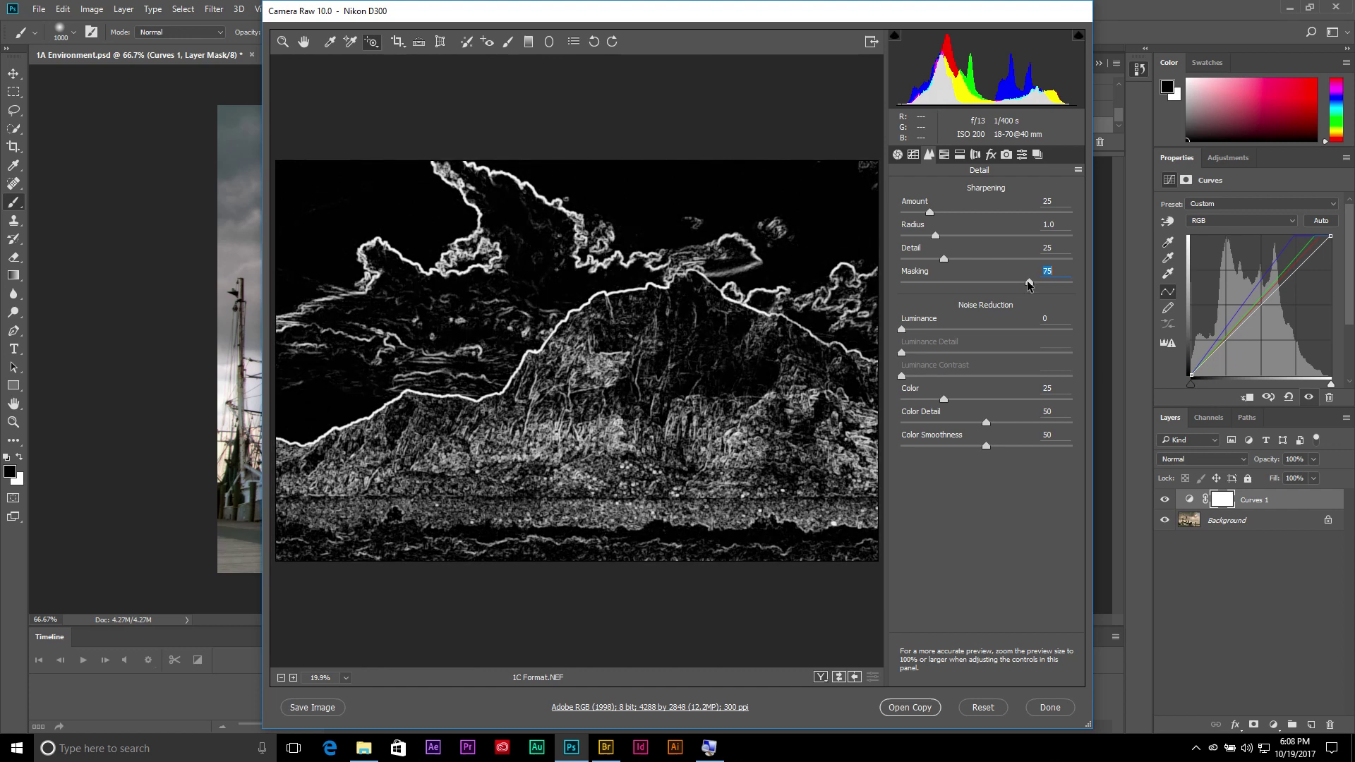
drag(1028, 282, 1039, 283)
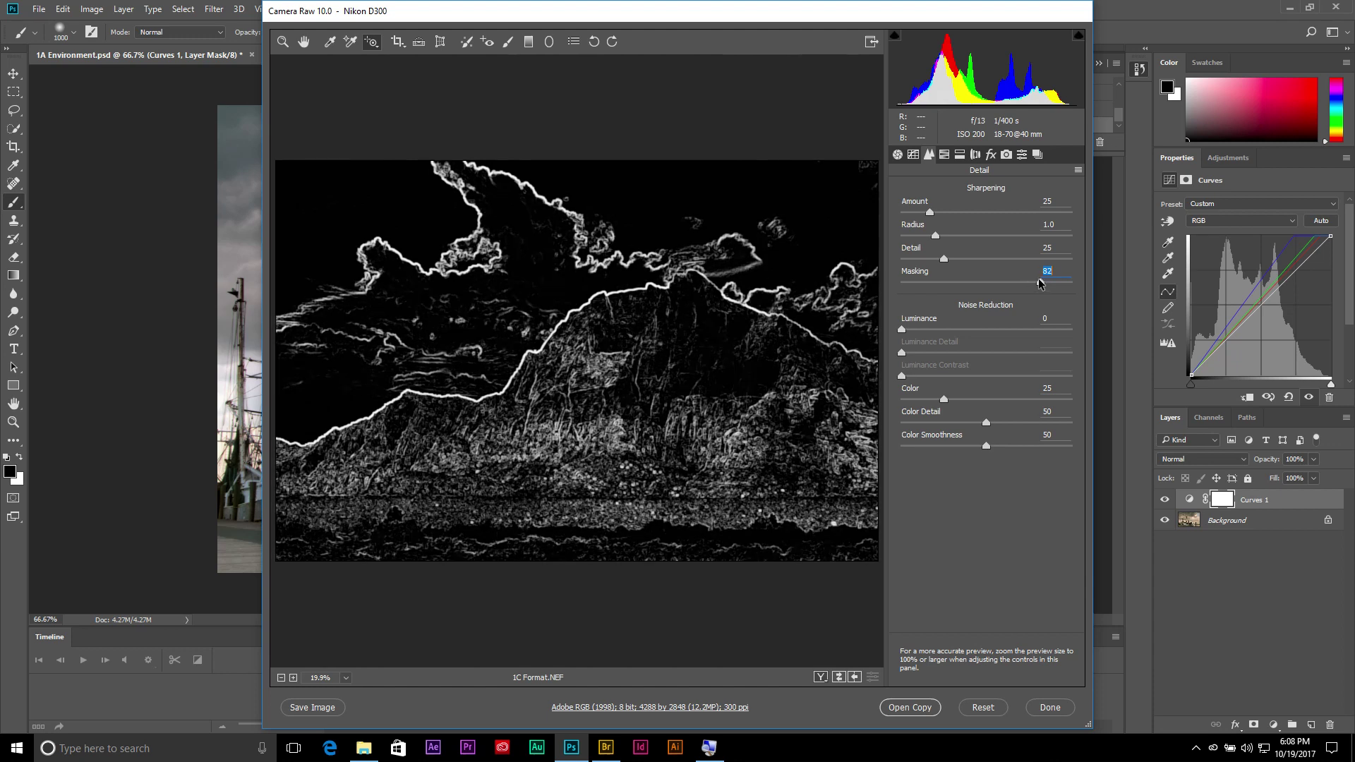
drag(1039, 282, 1039, 283)
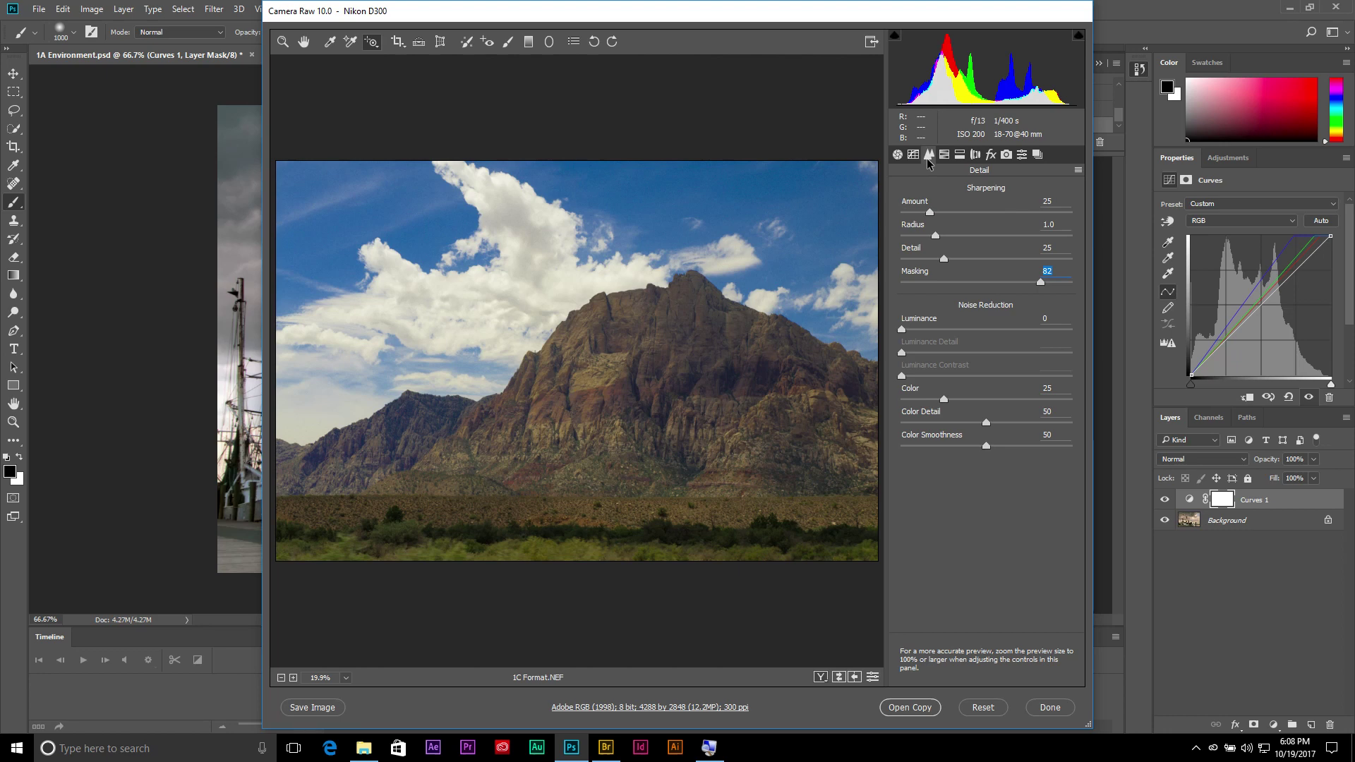
drag(929, 211, 1055, 275)
drag(1010, 236, 921, 236)
drag(1019, 281, 1016, 282)
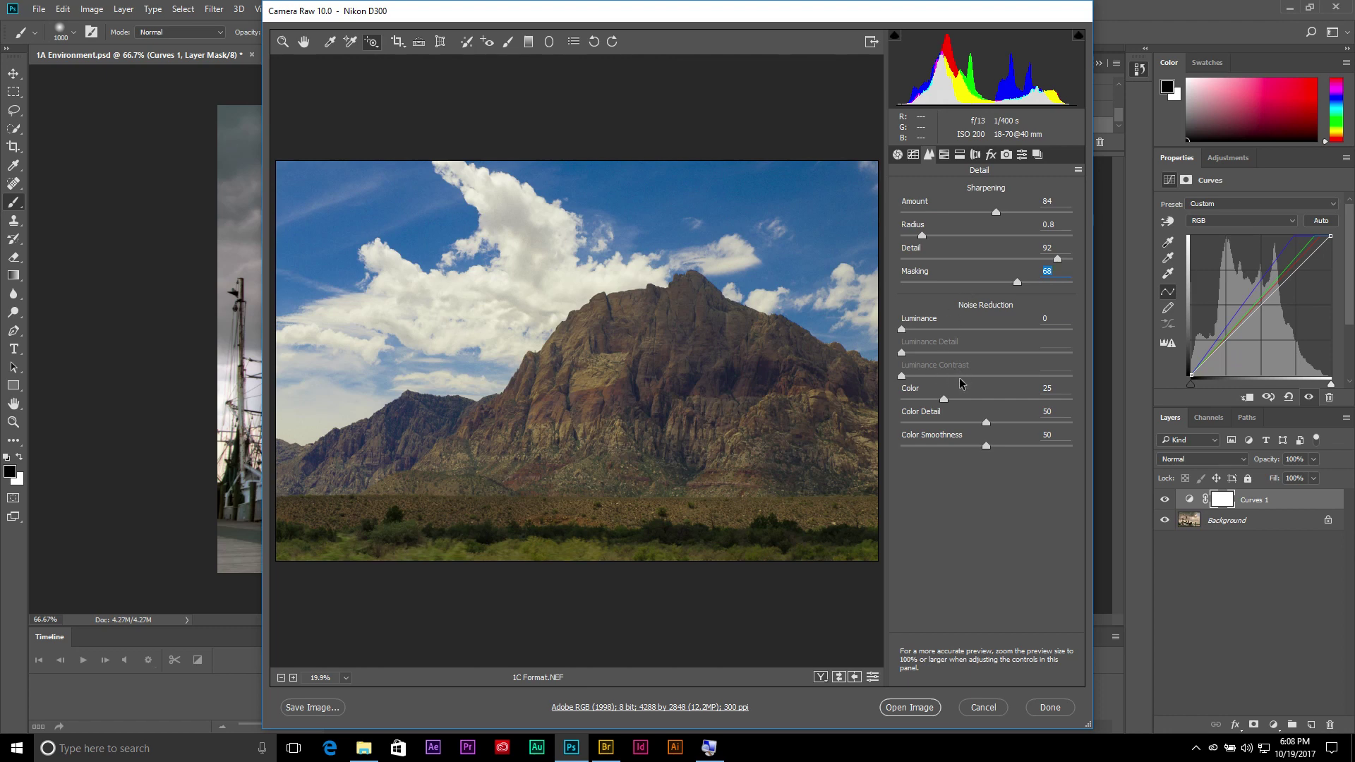
- Remove chromatic aberration with lens profile corrections enabled, and straighten the photo along the base of the mountain
click(976, 154)
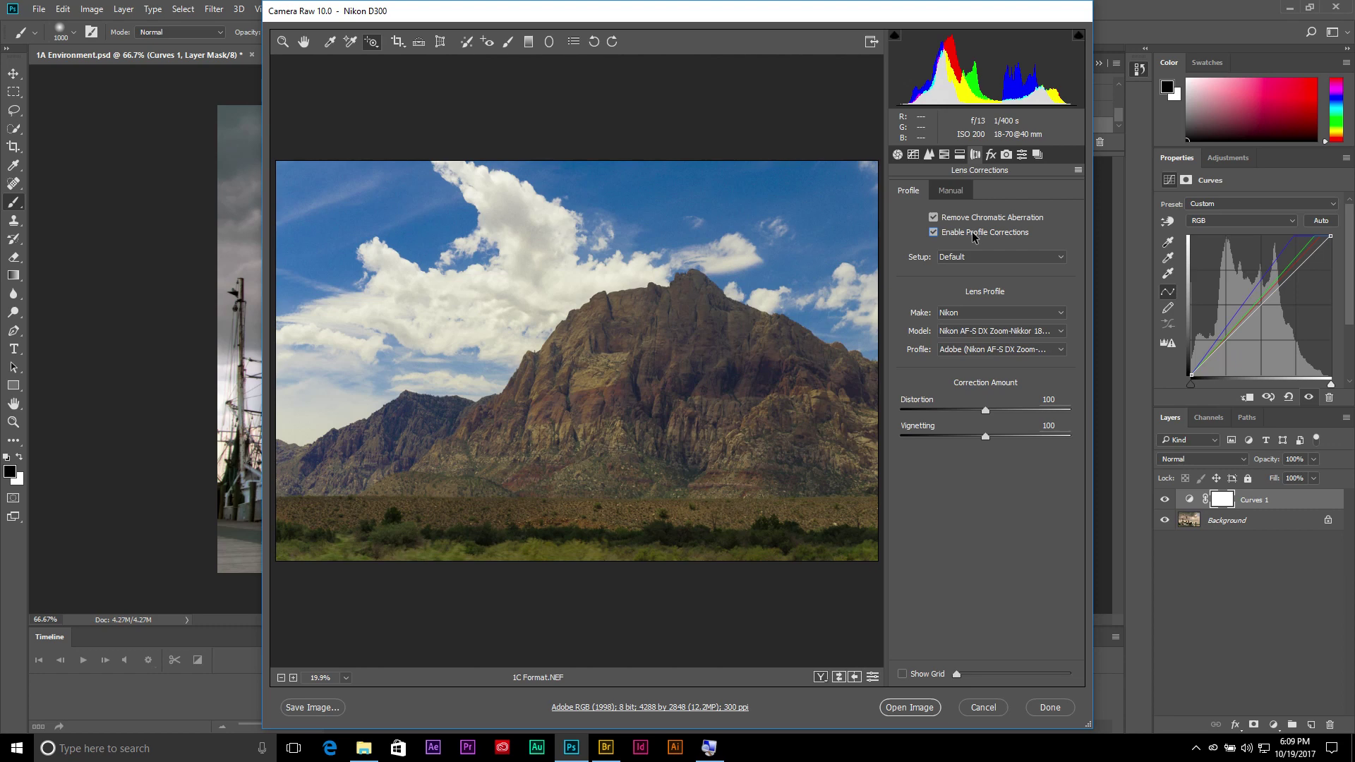
click(419, 42)
drag(279, 498, 869, 495)
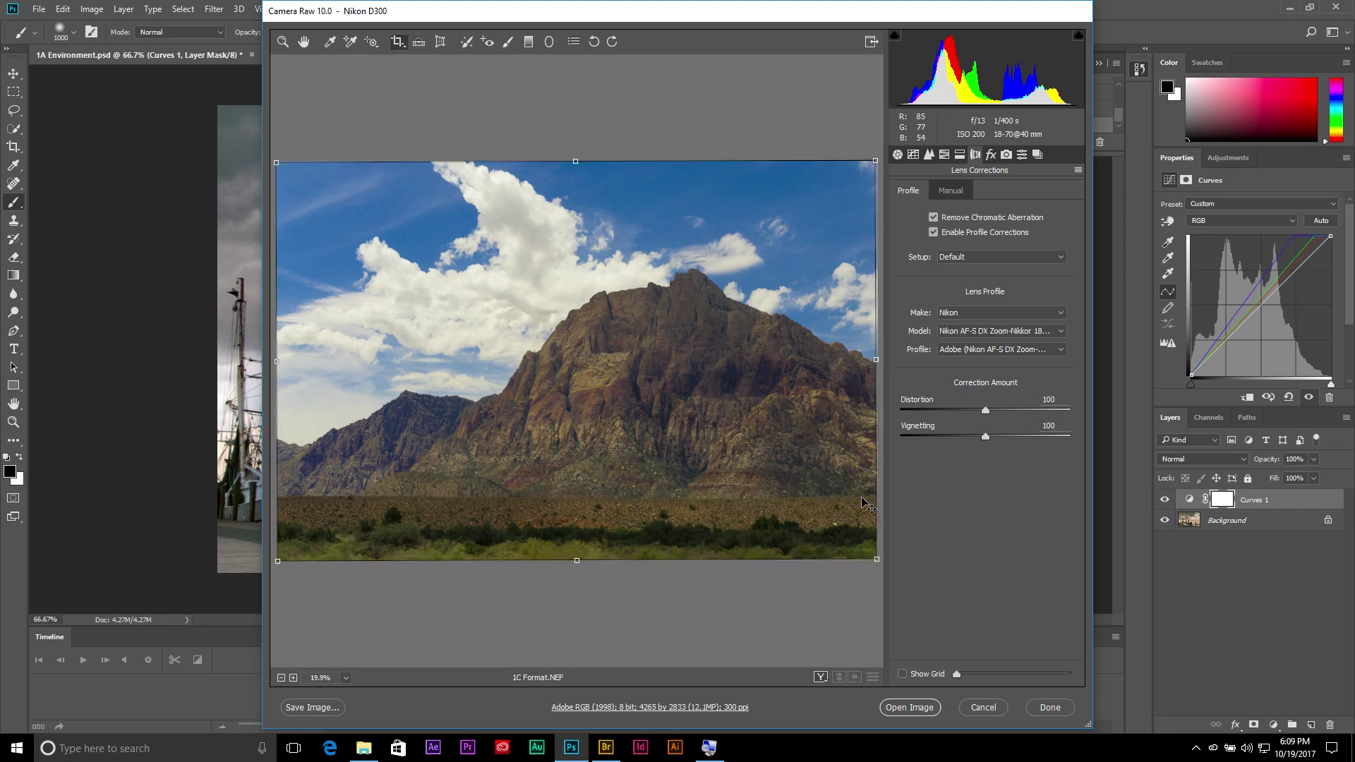
key(Return)
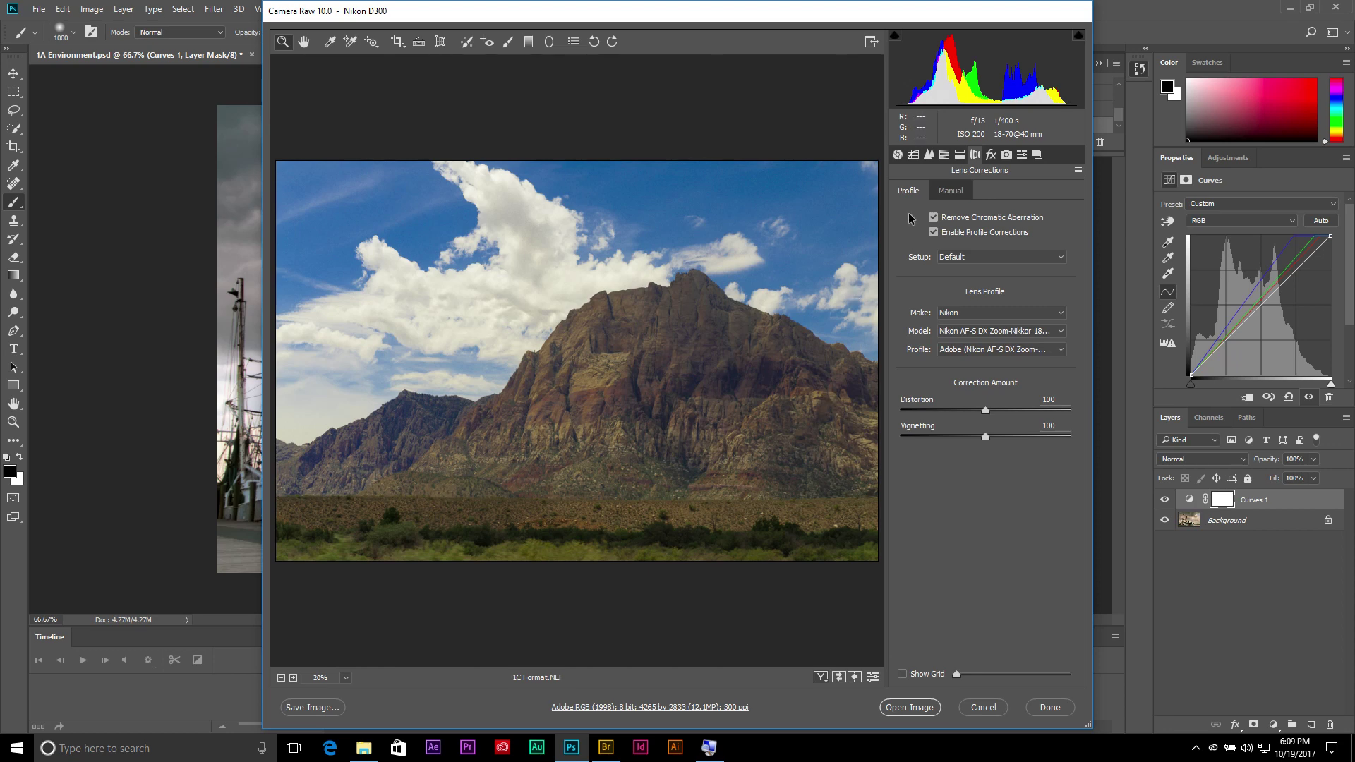
- Deepen the dark tones and brighten the lighter tones directly on the histogram, and compare the photo side by side before and after
drag(910, 78, 882, 108)
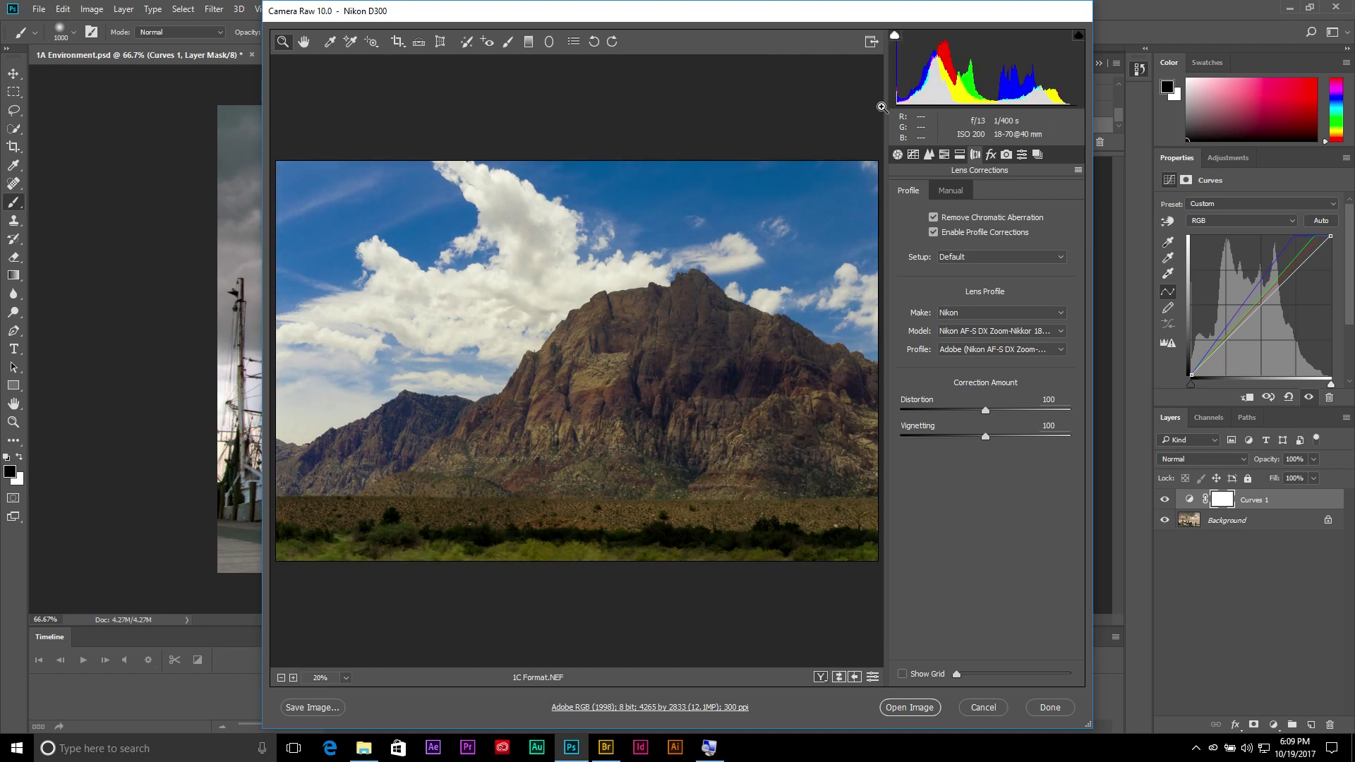
drag(989, 92, 1066, 78)
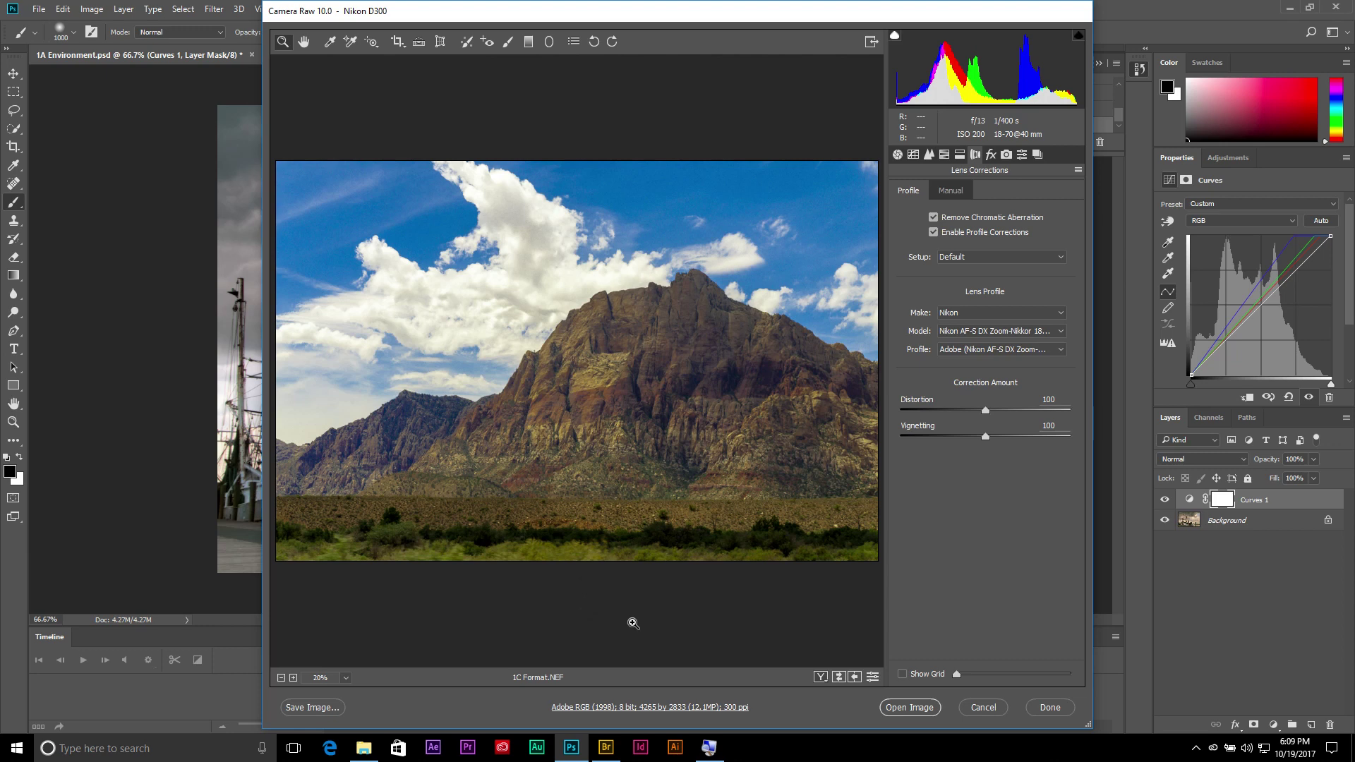
click(820, 678)
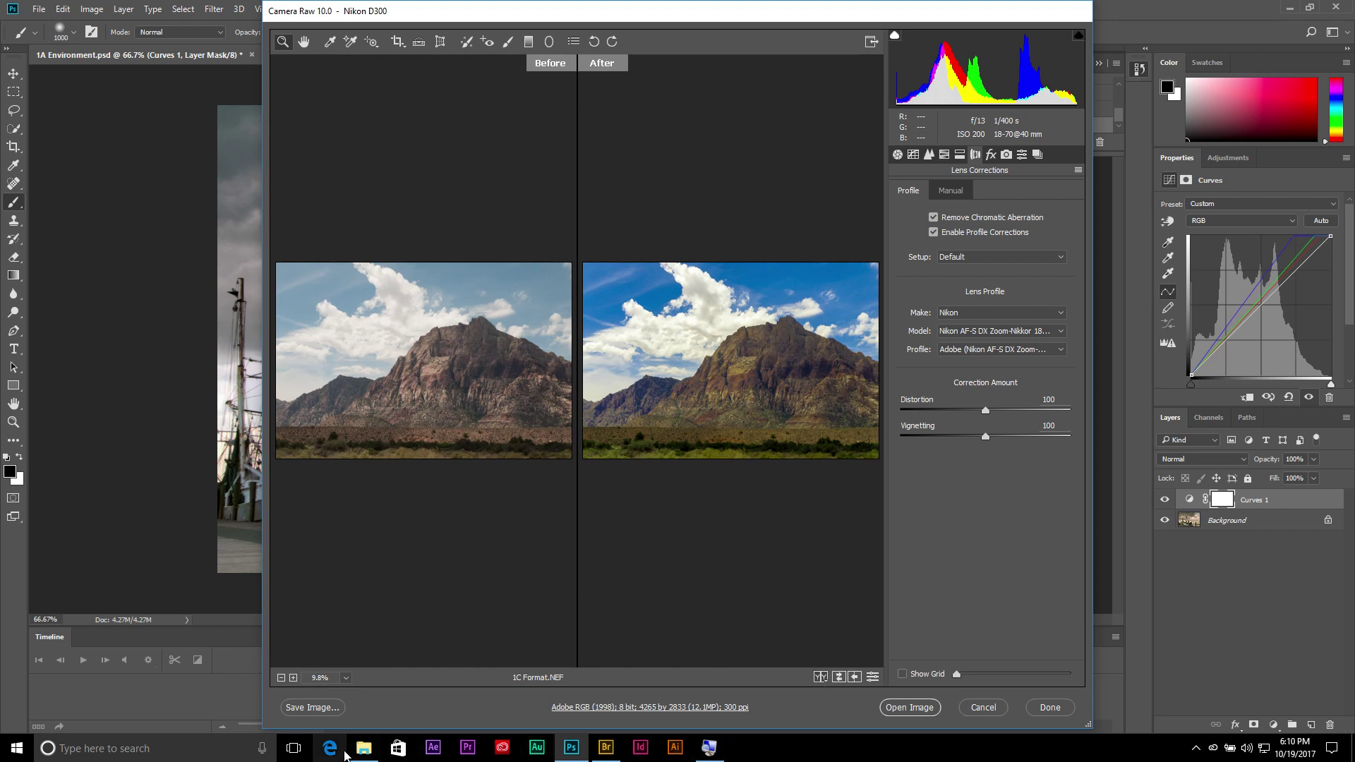
- Review the raw photo's save options without saving, and open the adjusted photo in Photoshop
click(321, 707)
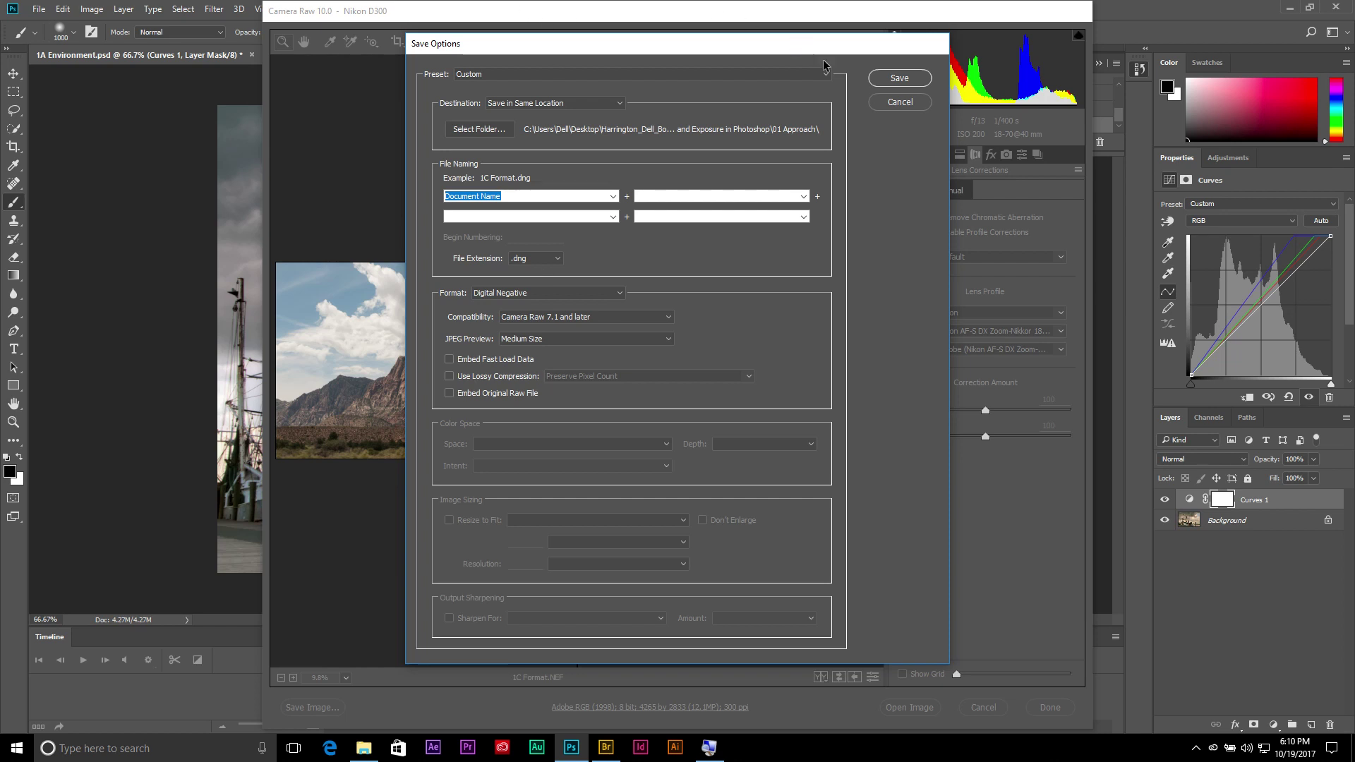
click(892, 103)
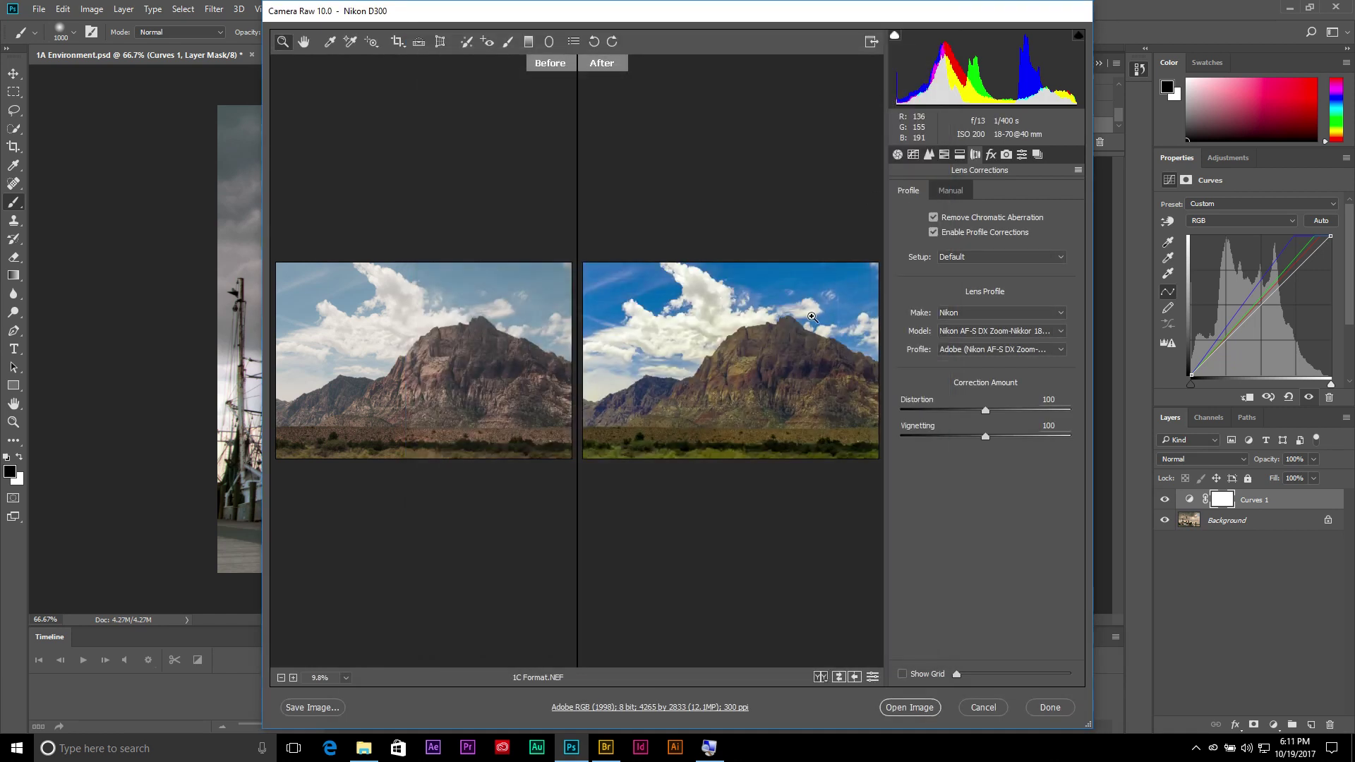
click(1046, 710)
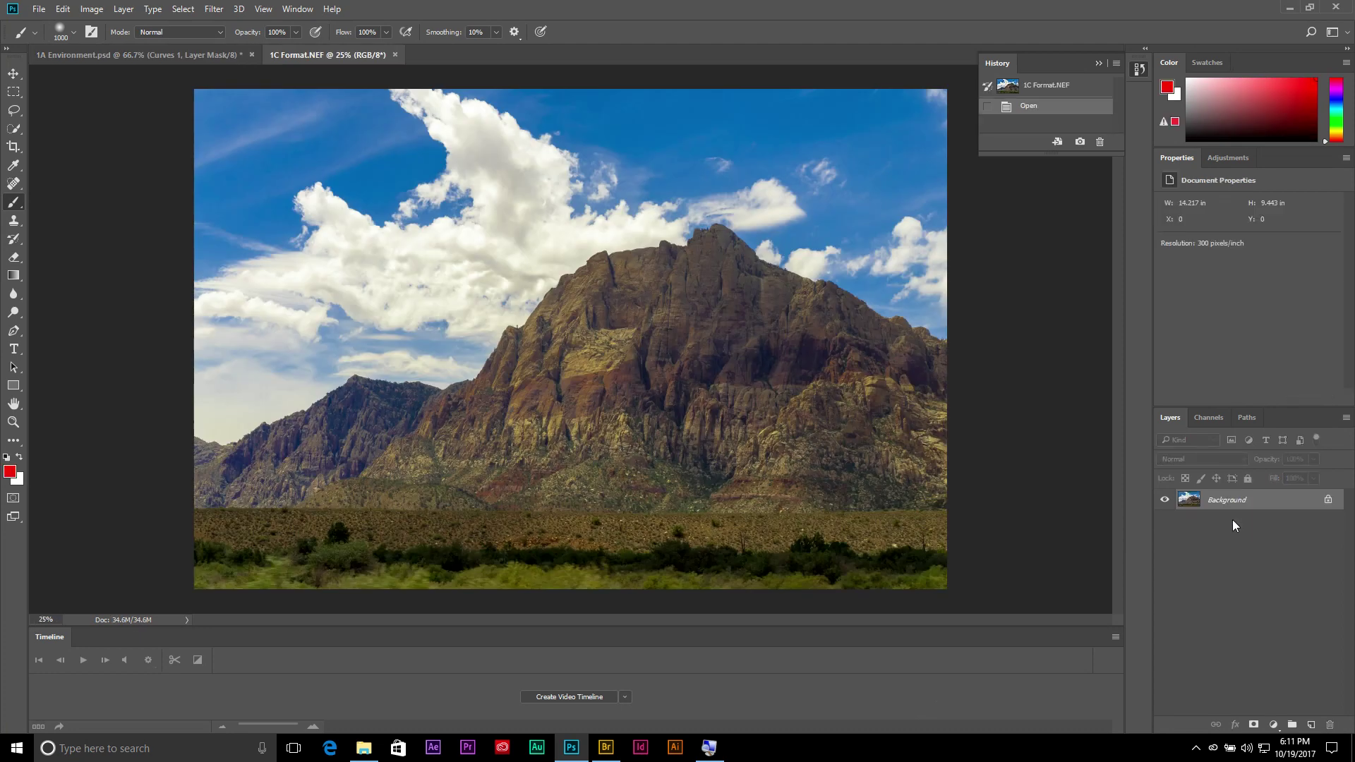
- Add a Color Lookup adjustment layer and try the Fuji ETERNA 250D Fuji 3510 and Fuji F125 Kodak 2393 3D LUTs
click(1231, 156)
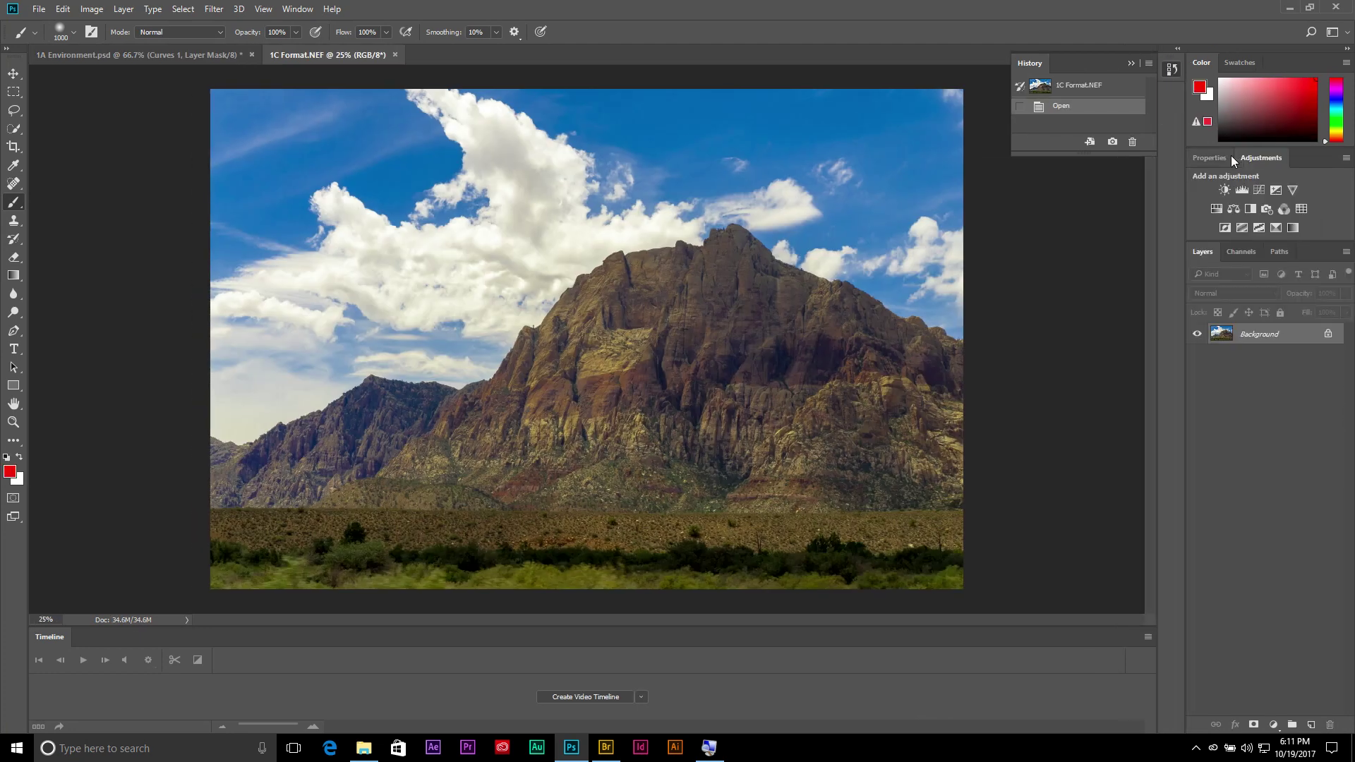
click(1303, 207)
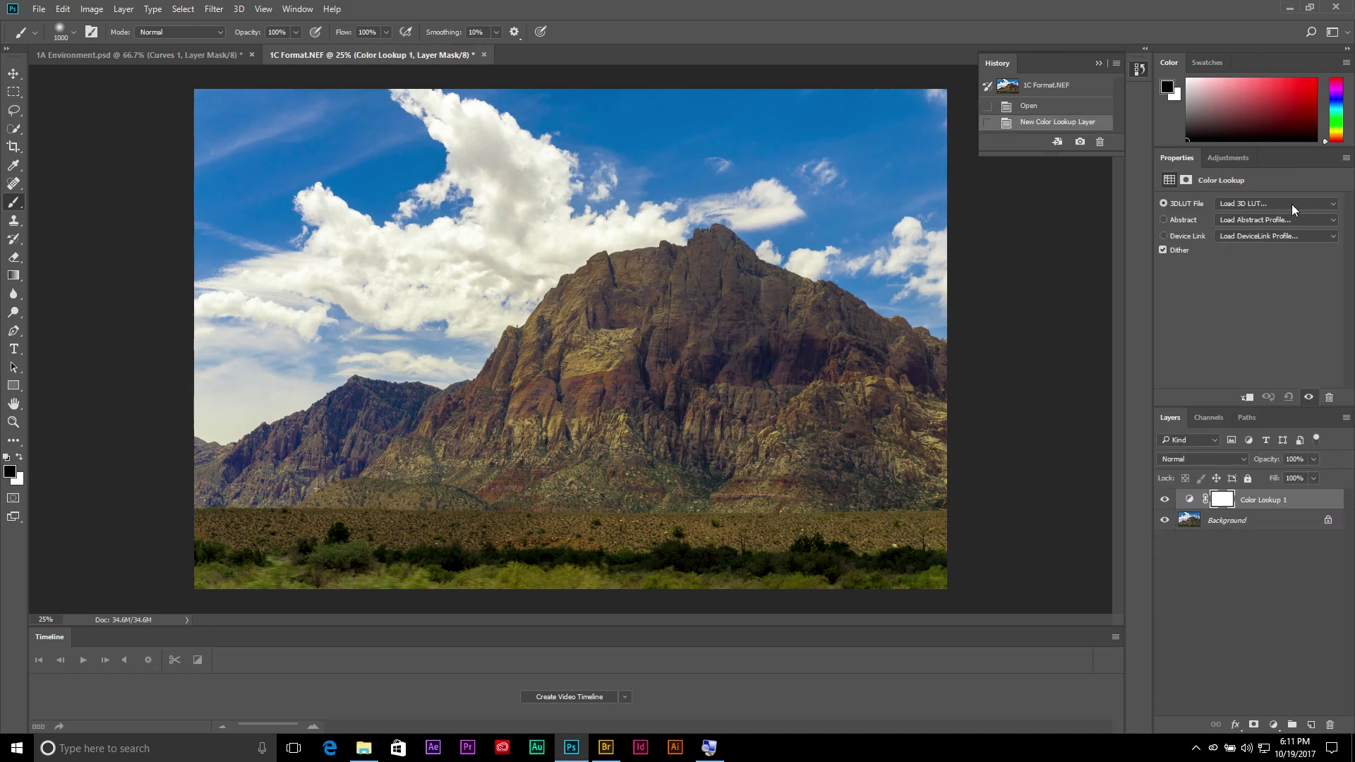
click(1291, 205)
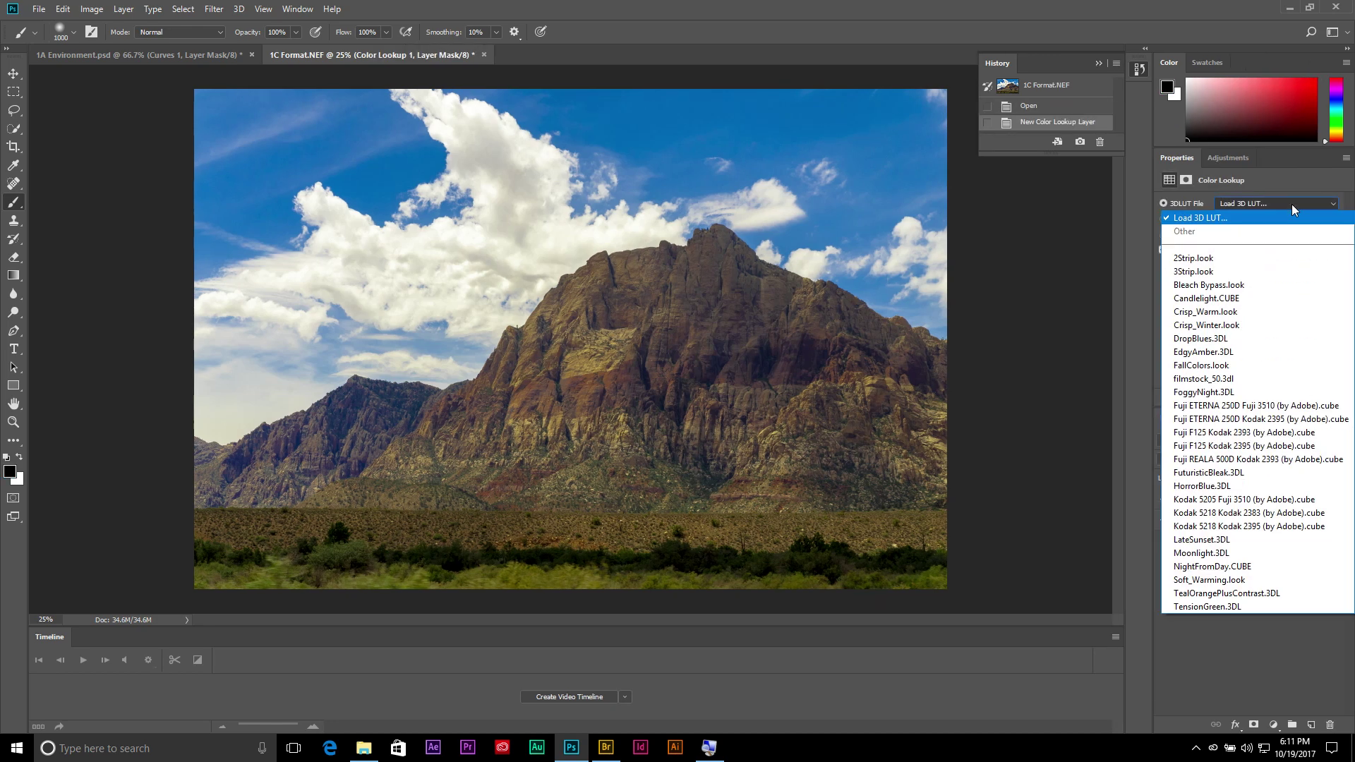
click(1276, 407)
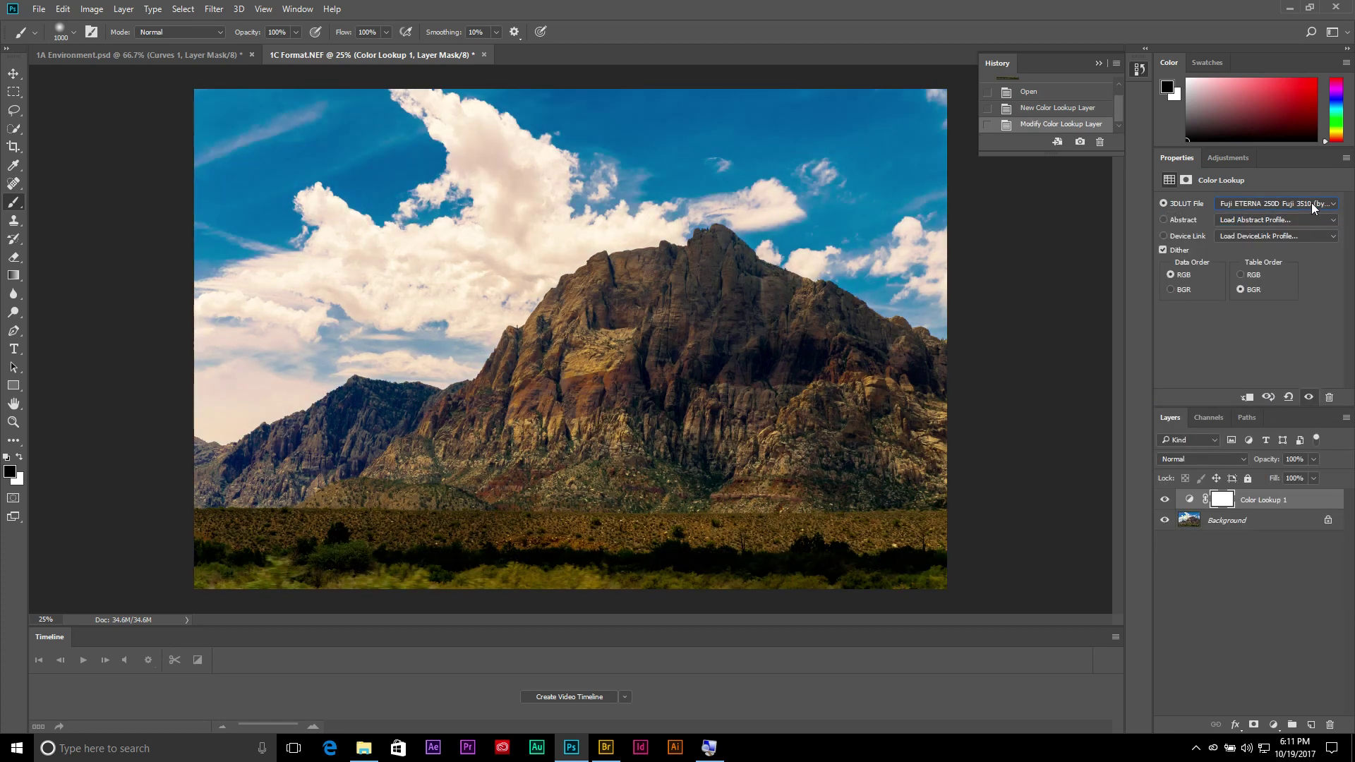
click(1314, 204)
click(1259, 430)
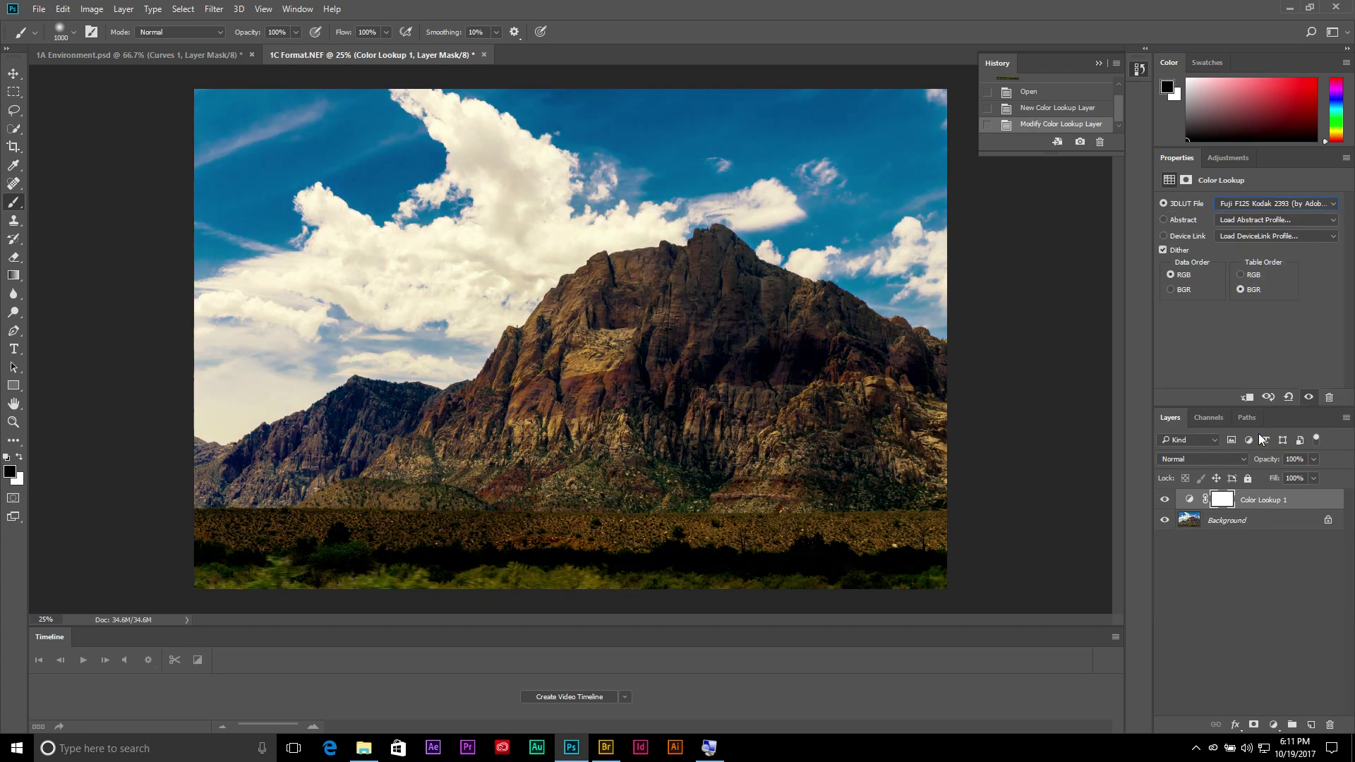
- Compare the photo with and without the Color Lookup layer, and delete that layer
click(1165, 500)
click(1165, 499)
click(1222, 526)
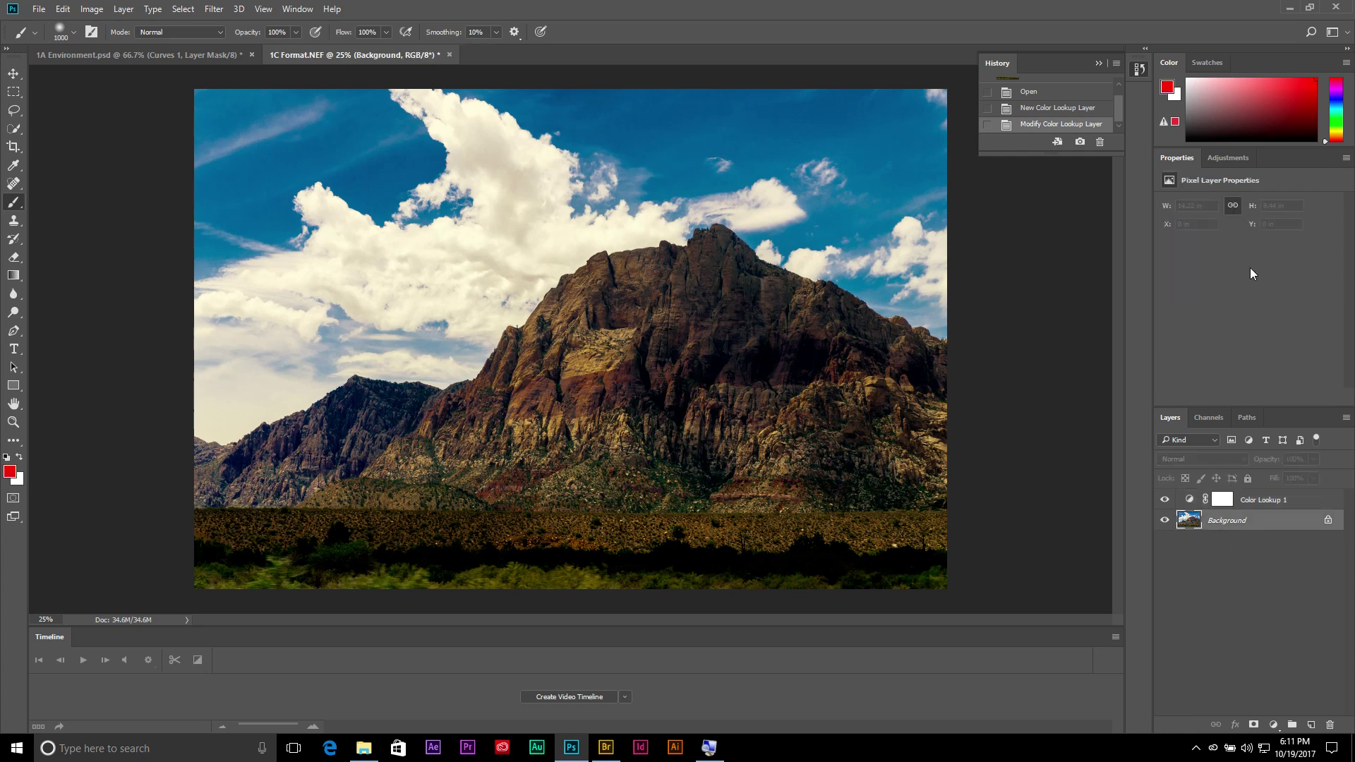
drag(1228, 500, 1330, 724)
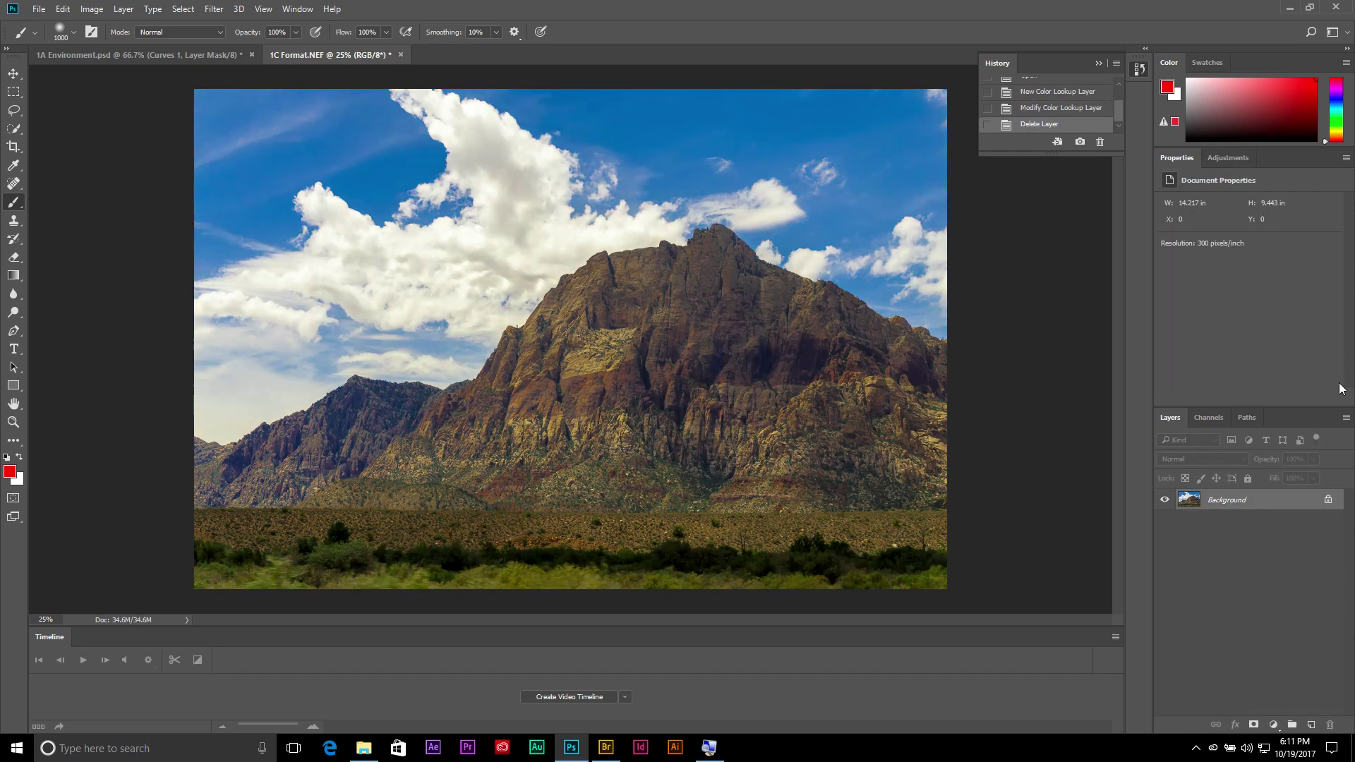
- Add a Color Lookup adjustment layer using the Fuji REALA 500D Kodak 2393 3D LUT and reduce its opacity to 42%
click(1225, 158)
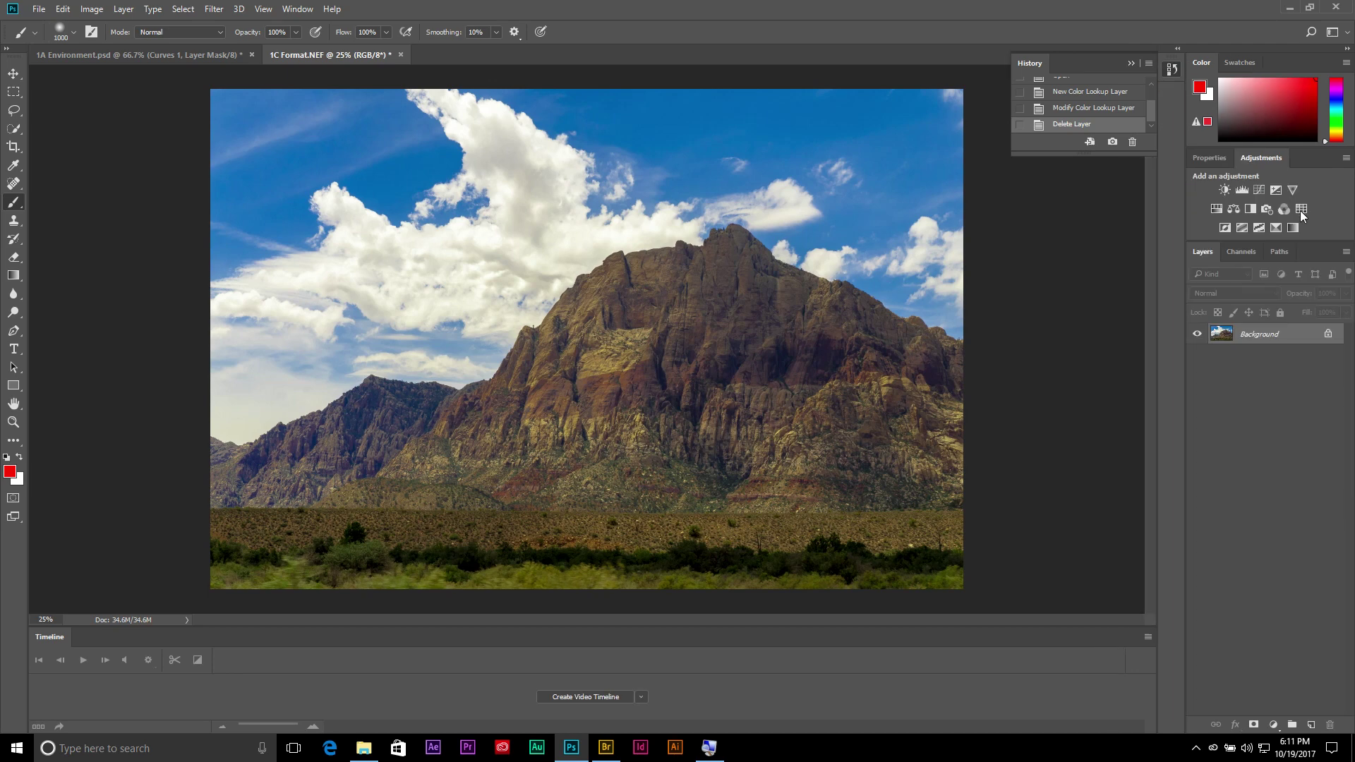
click(1301, 210)
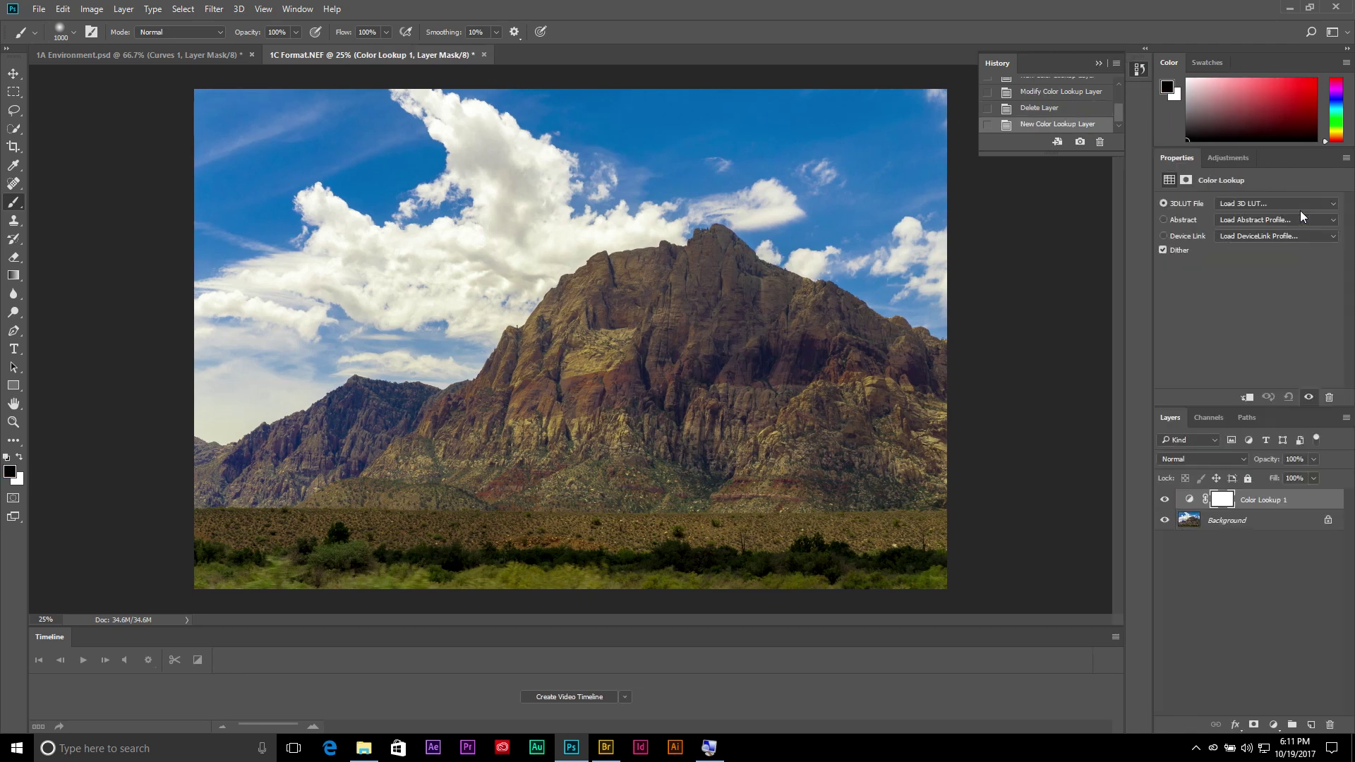
click(1305, 205)
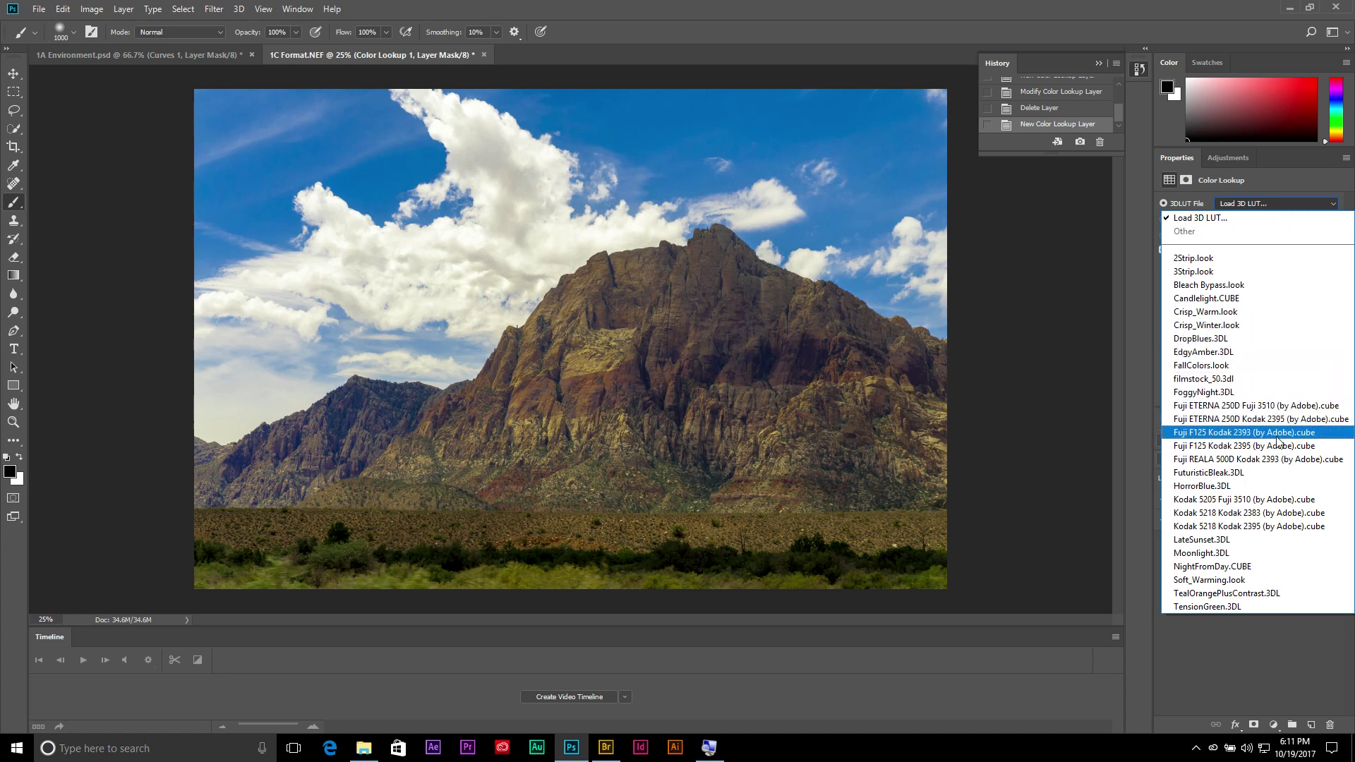
click(1274, 460)
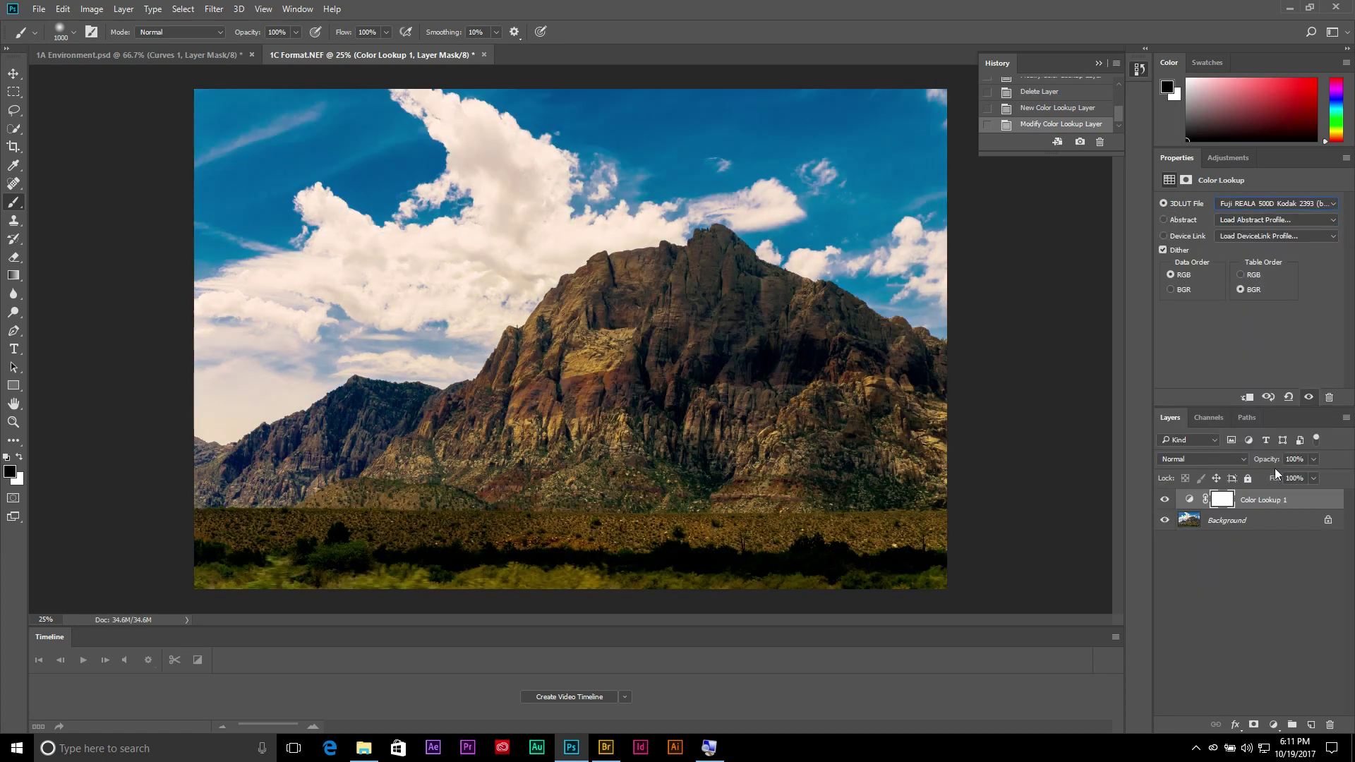
click(1314, 459)
drag(1297, 476, 1276, 476)
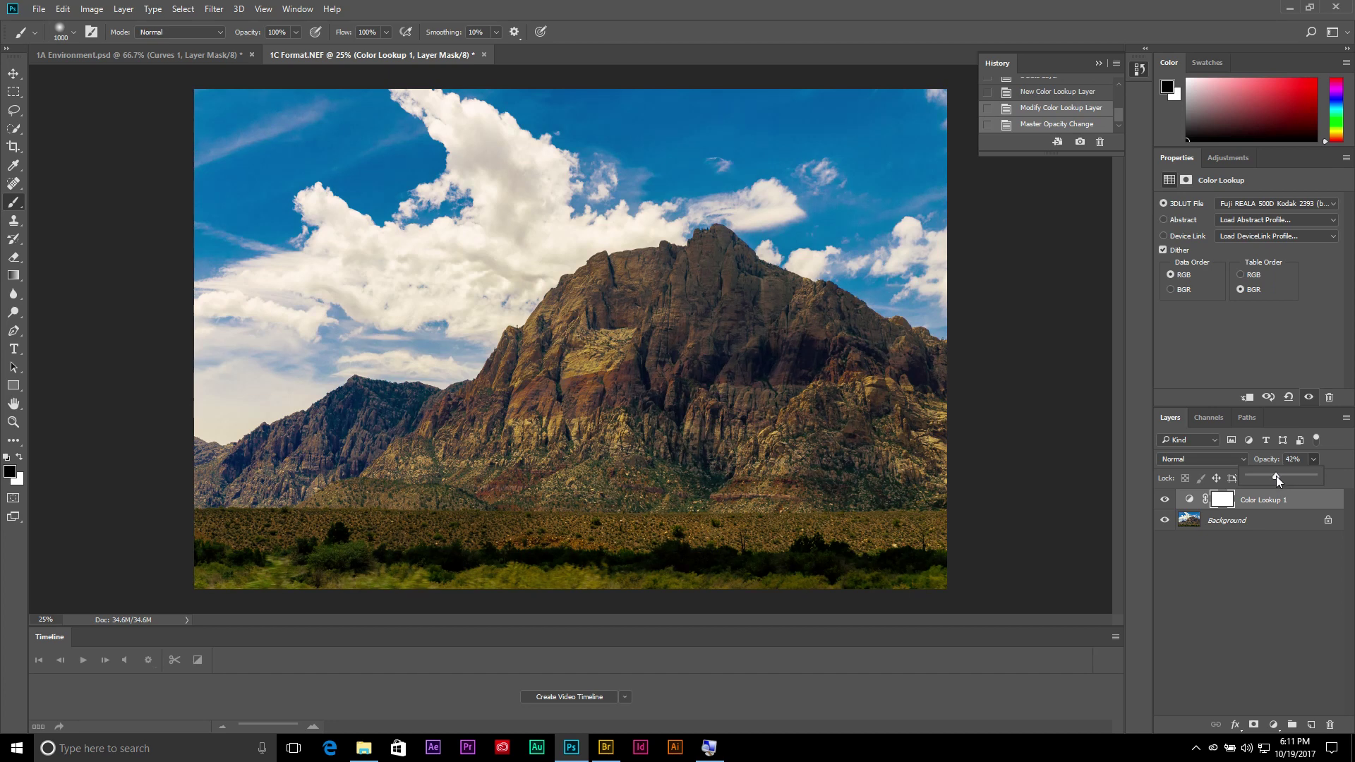
- Compare the mountain photo with and without the Color Lookup layer
click(1164, 501)
click(1164, 501)
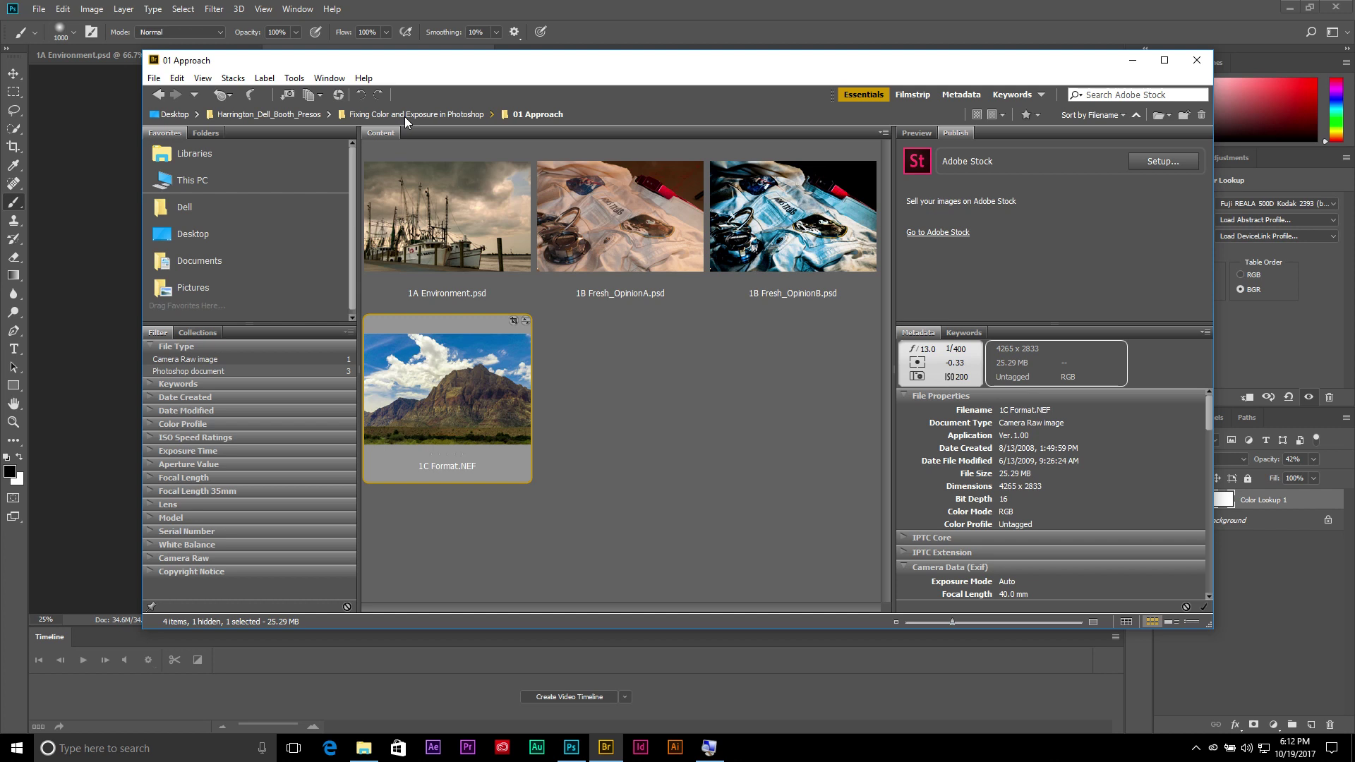
- Switch to Bridge and open 2A Non.tif from the 02 Nondestructive Workflows folder in Photoshop
click(404, 114)
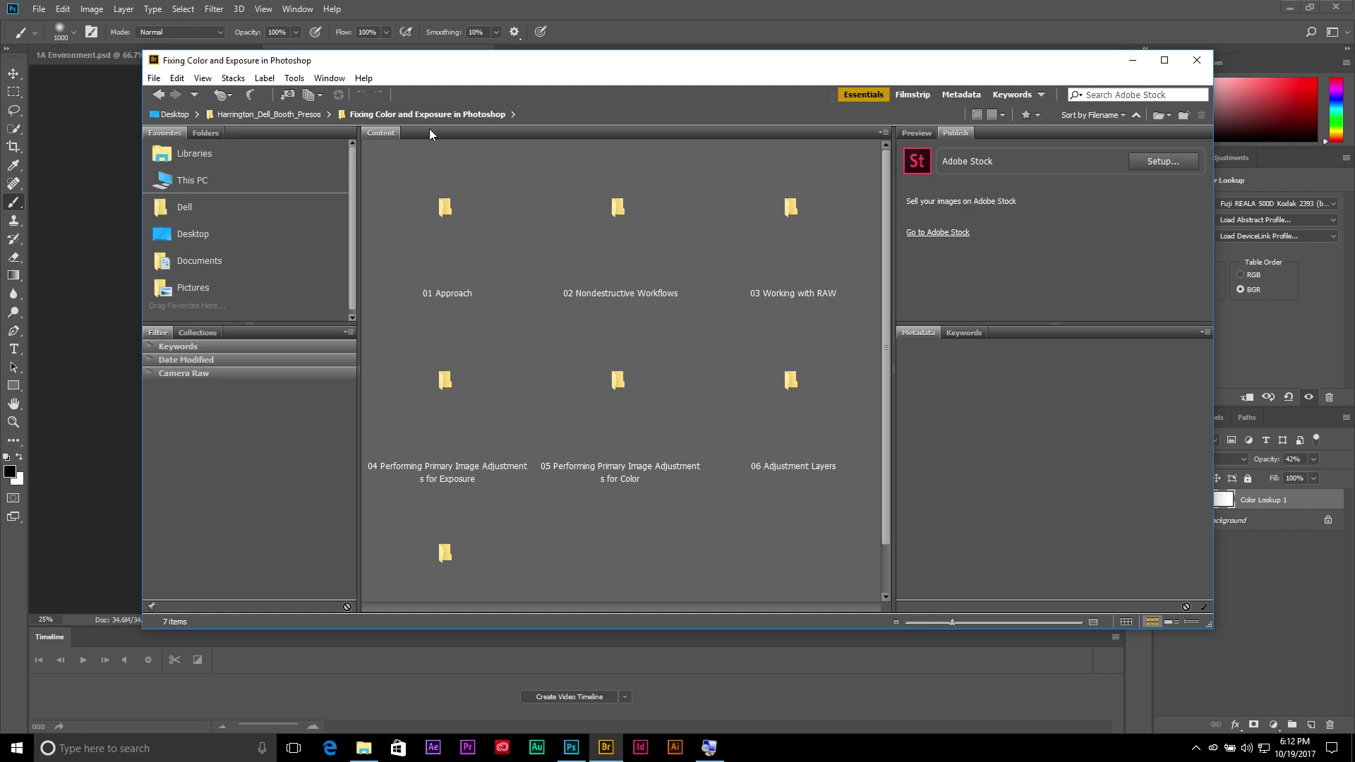
double_click(462, 197)
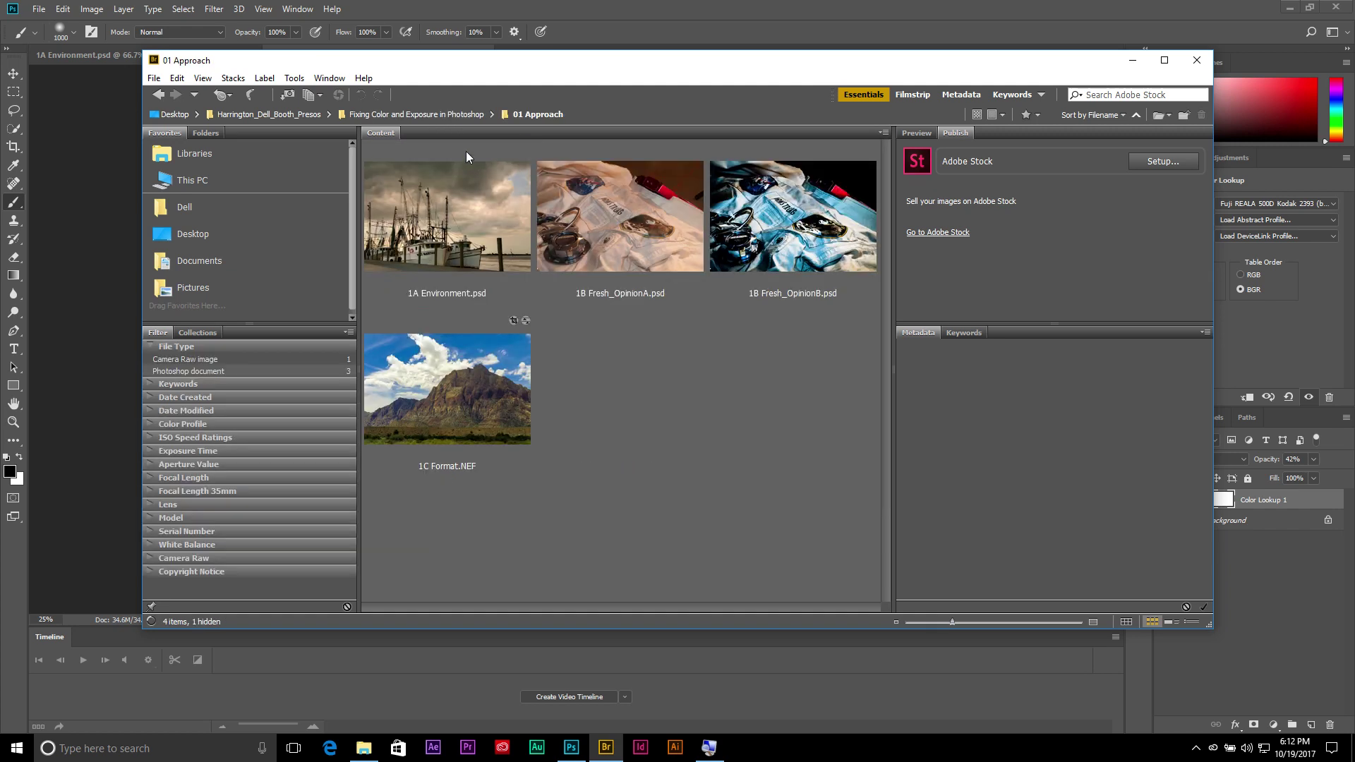
click(414, 113)
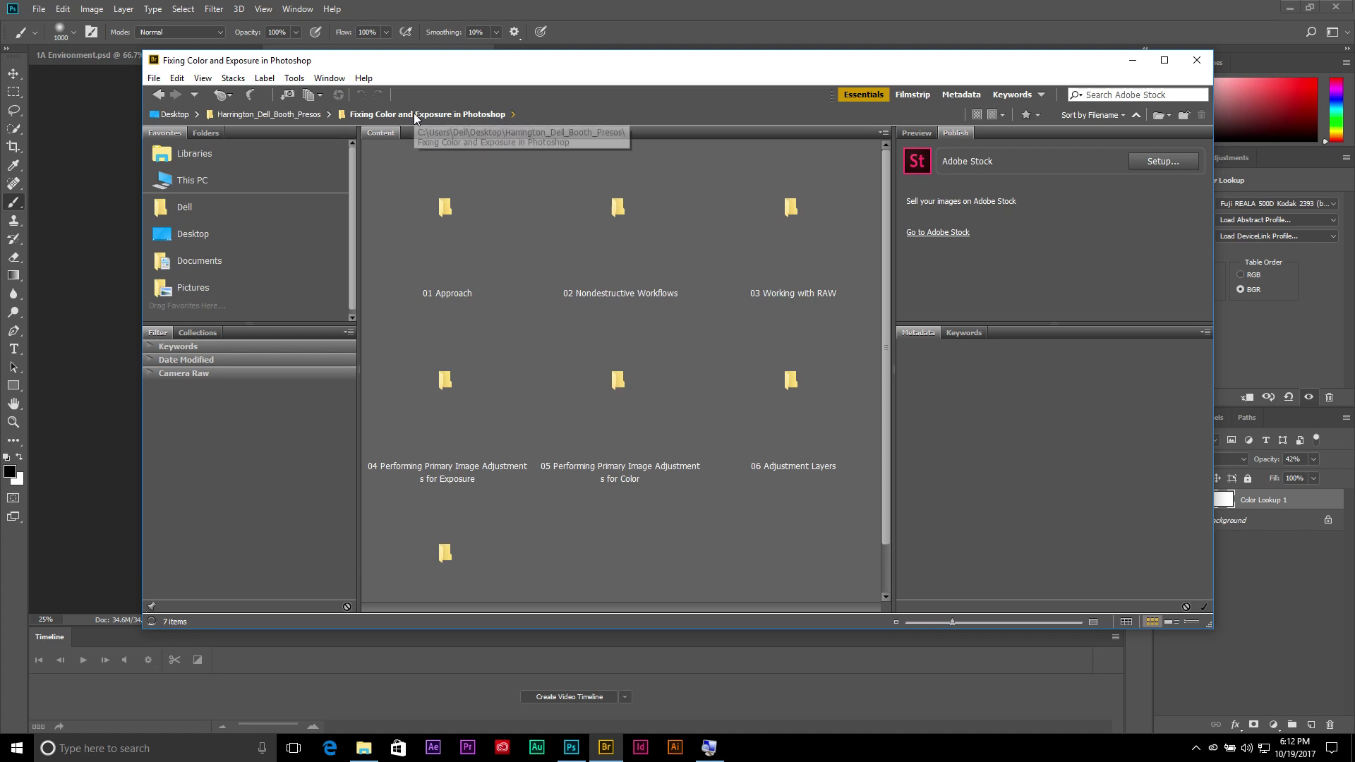
click(161, 95)
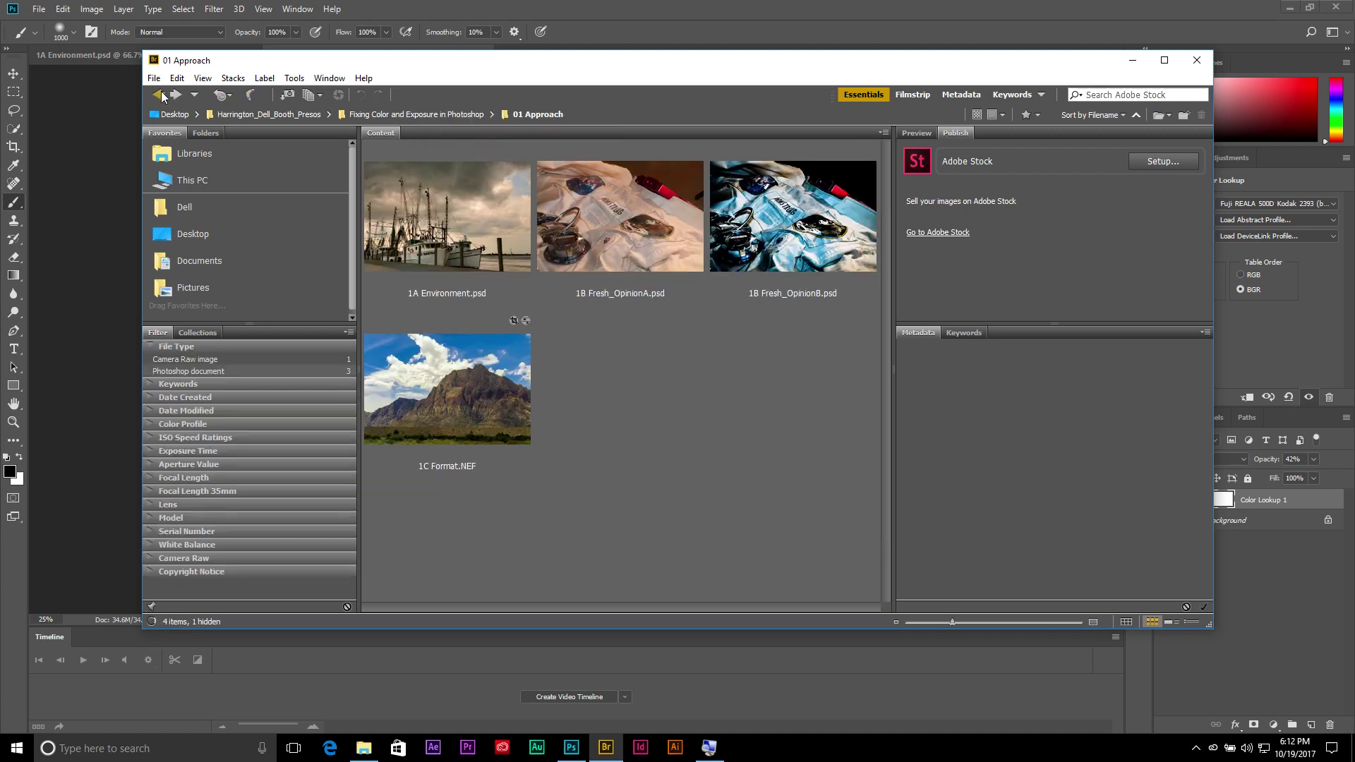
click(161, 95)
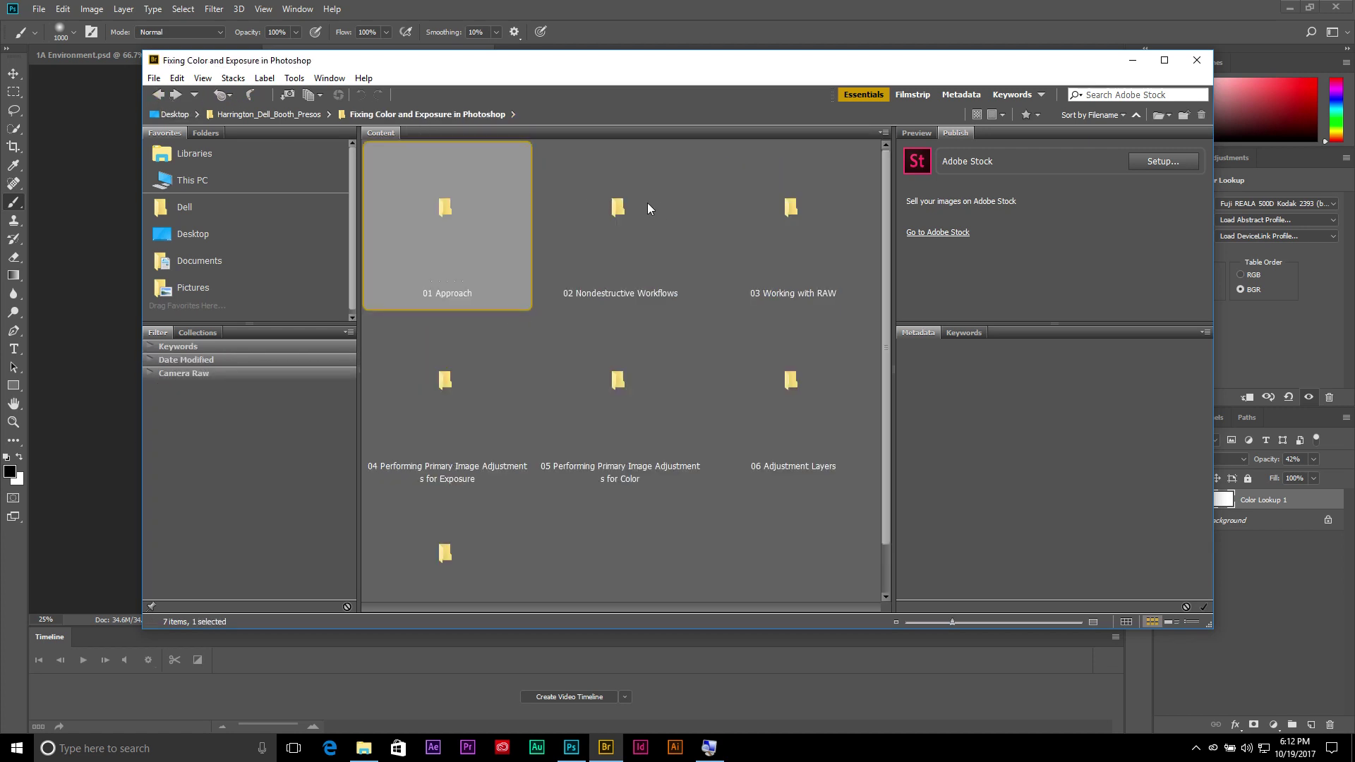
click(629, 209)
double_click(629, 209)
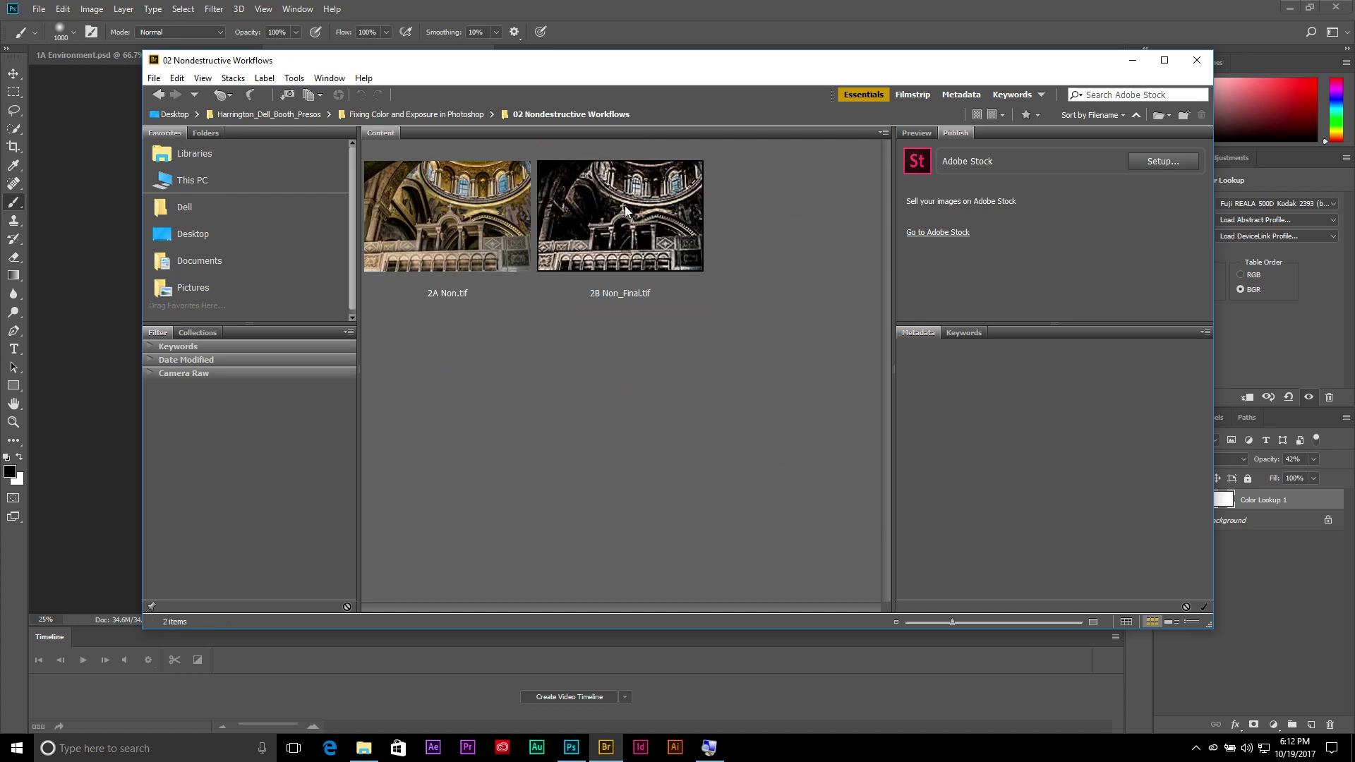
double_click(446, 239)
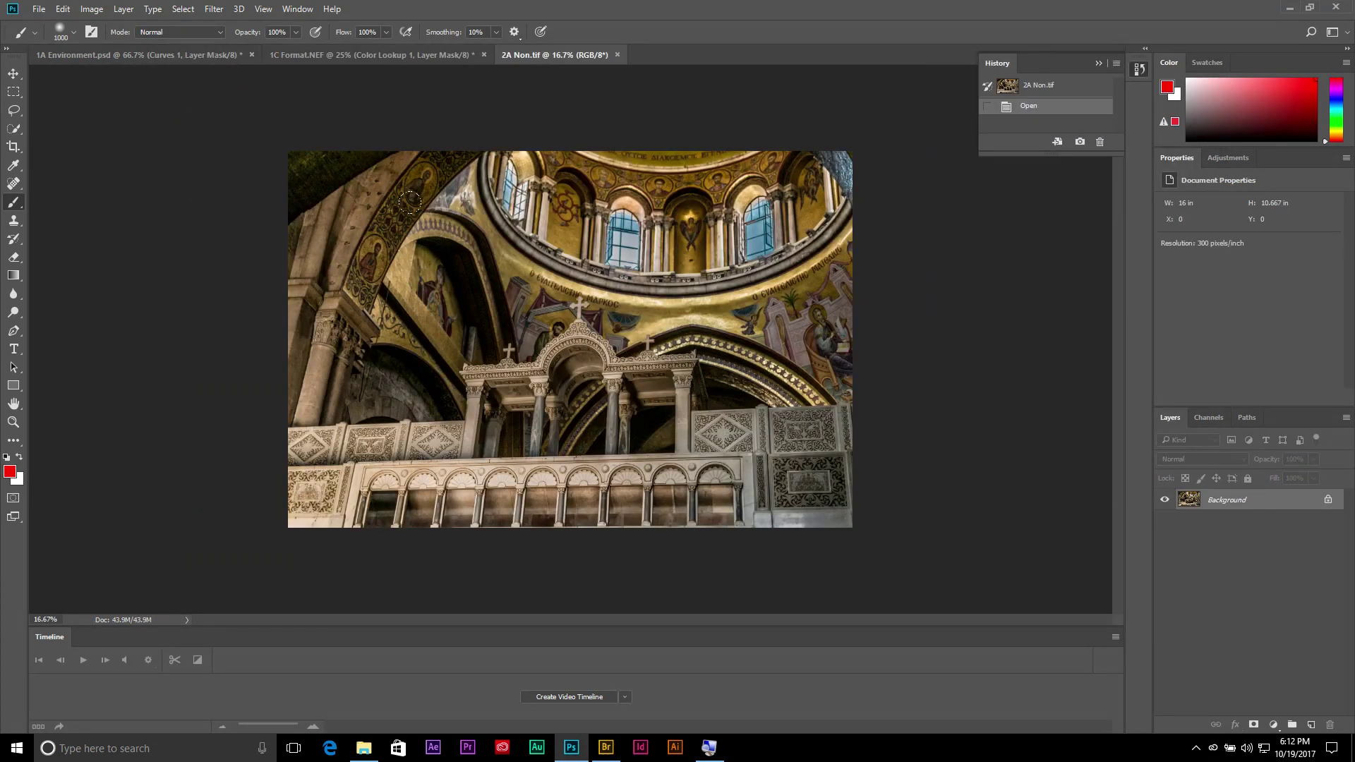
- Add a Black & White adjustment layer above the church interior photo
key(ctrl+plus)
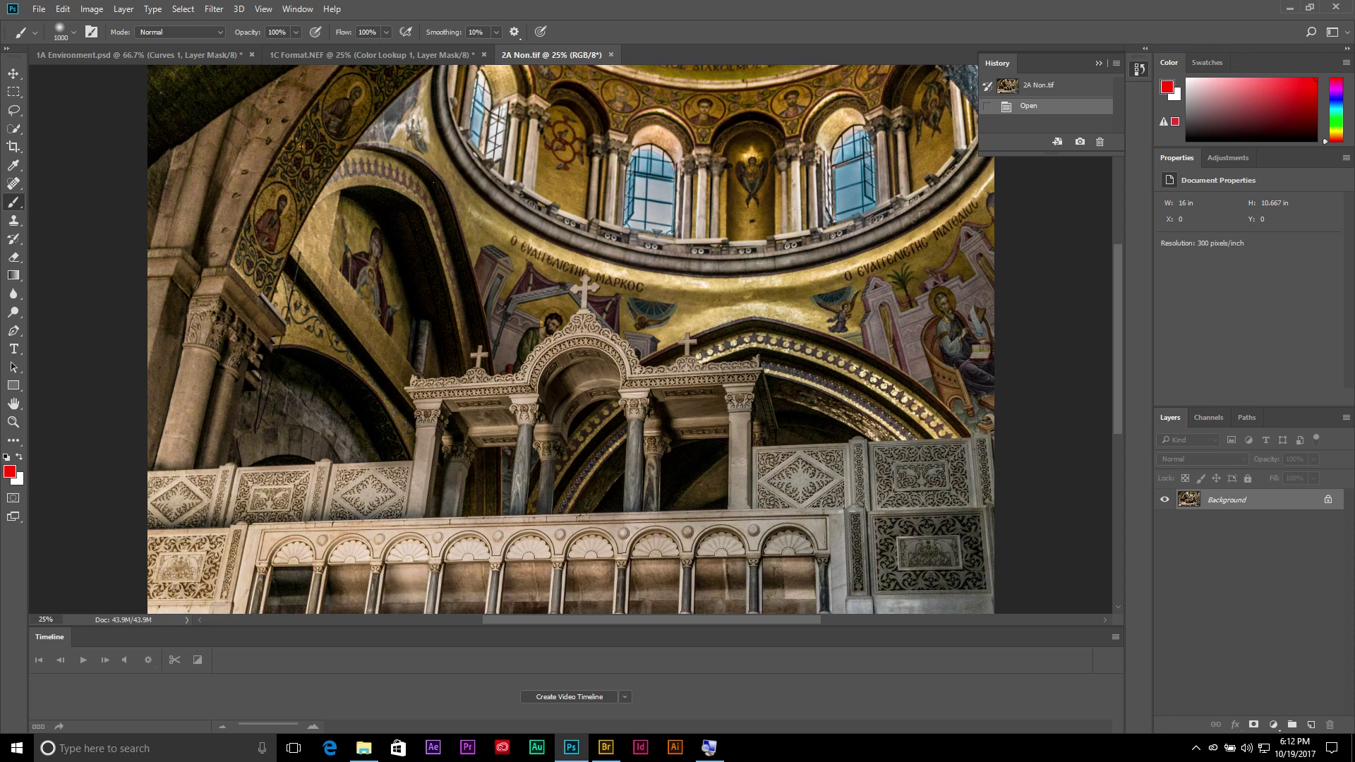
click(1218, 160)
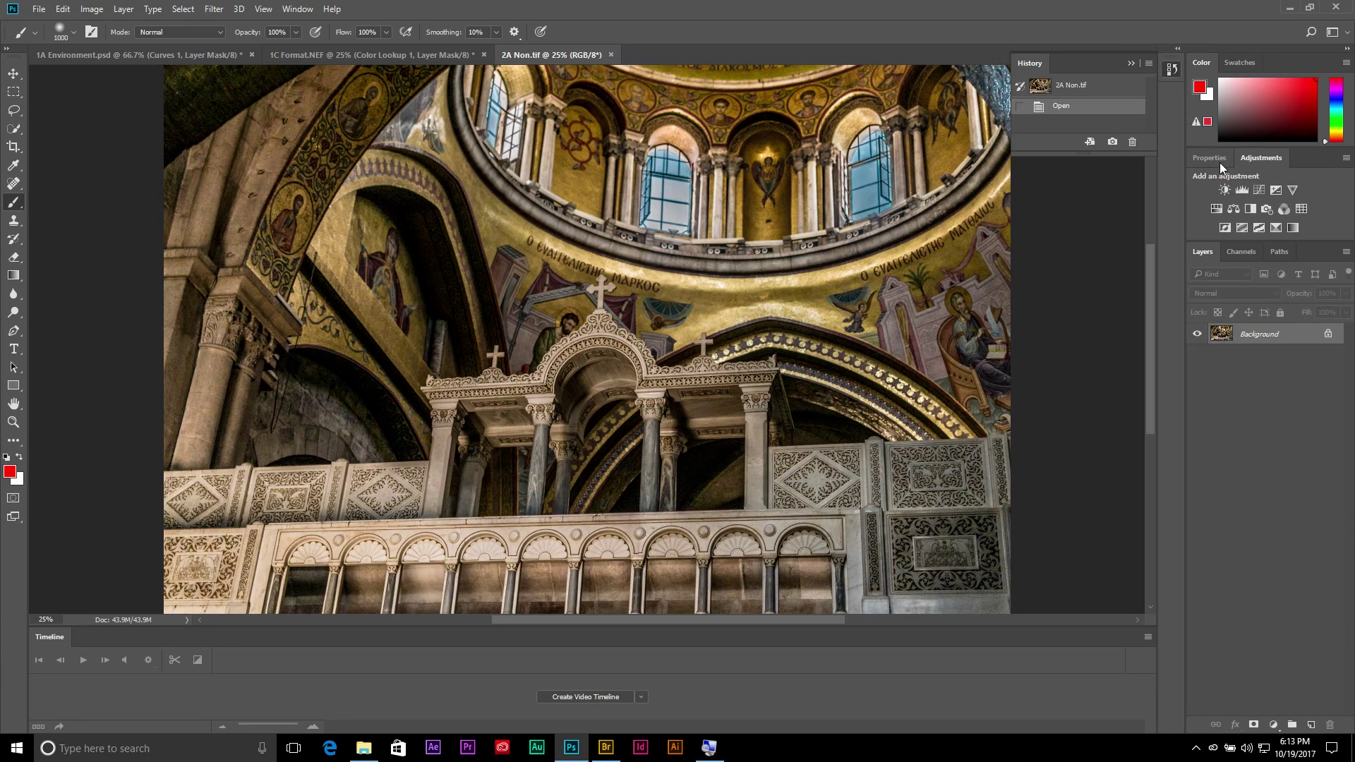
click(1249, 209)
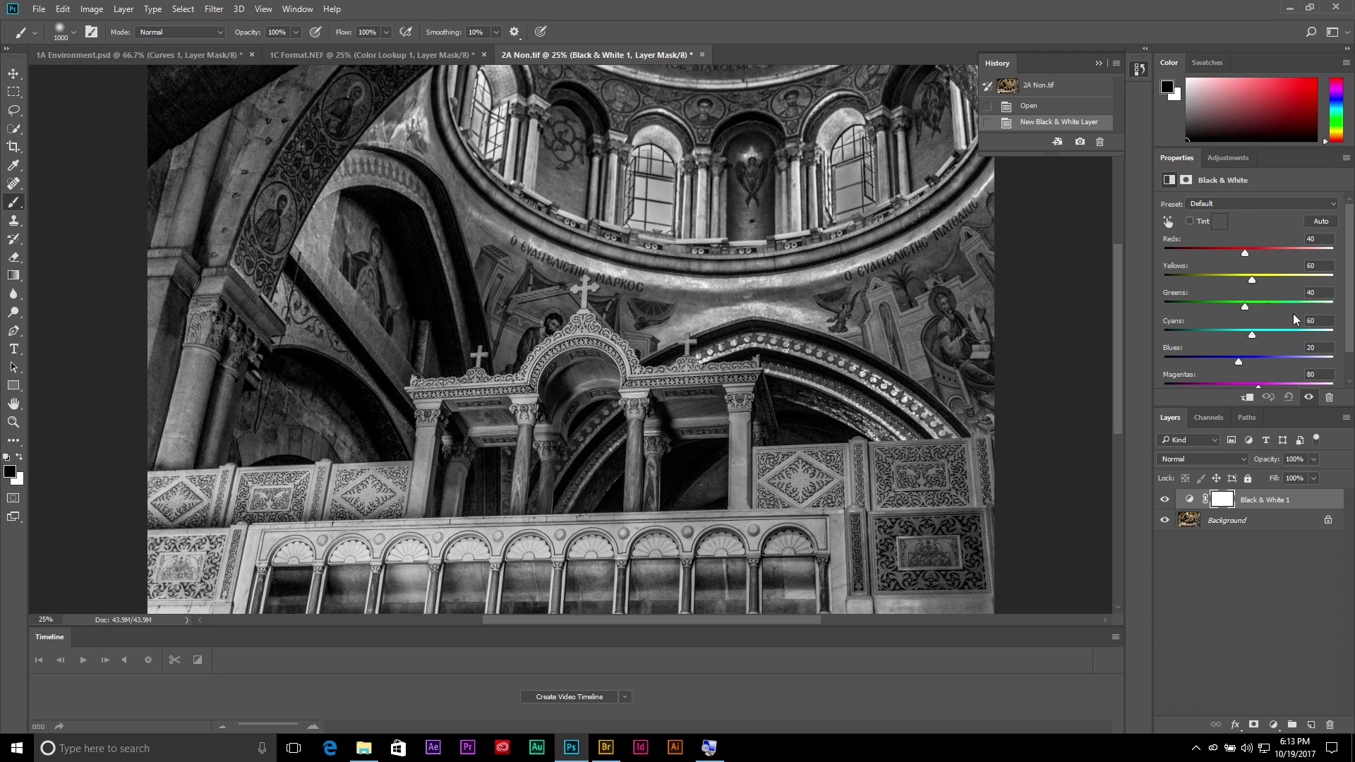
- Use the on-image adjustment tool of the Black & White layer to brighten Yellows to 134 and darken Reds
click(1168, 223)
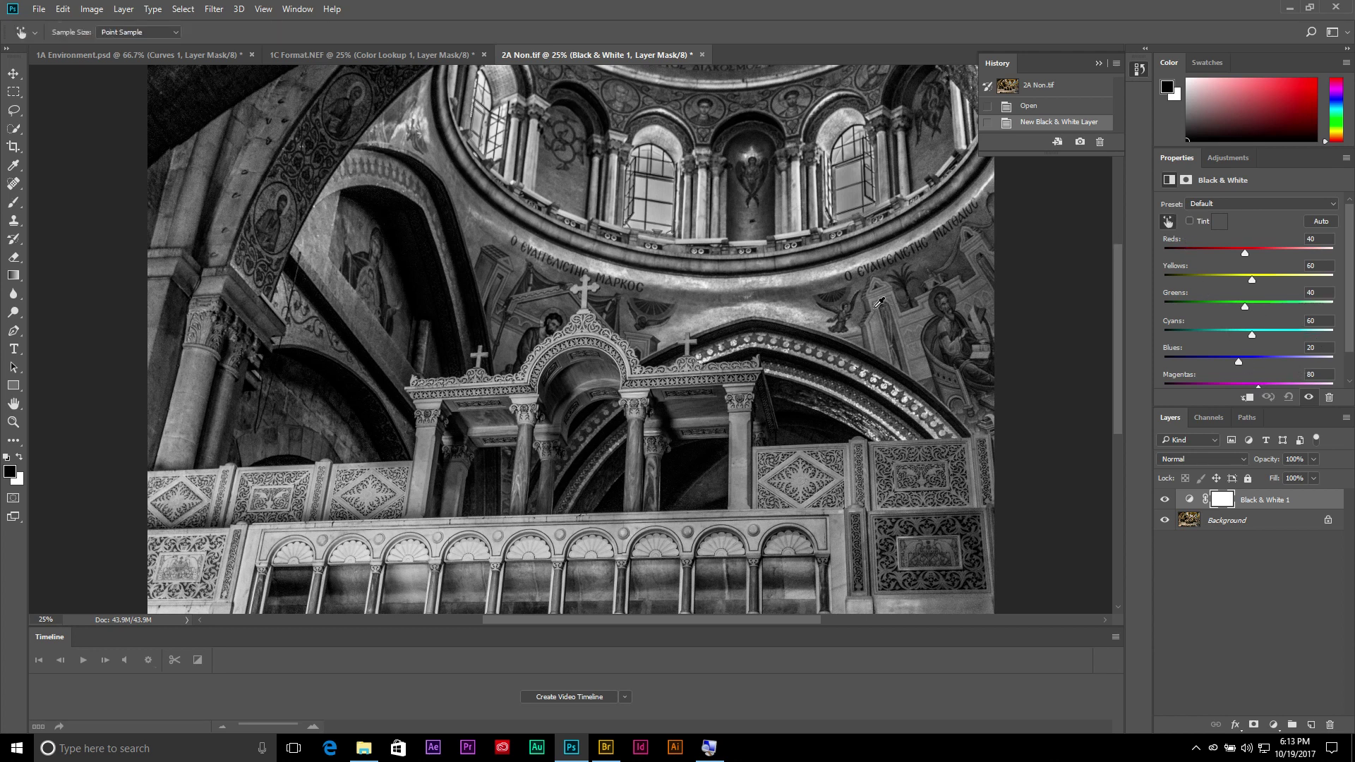
drag(819, 285, 854, 282)
drag(699, 467, 682, 467)
drag(764, 524, 793, 528)
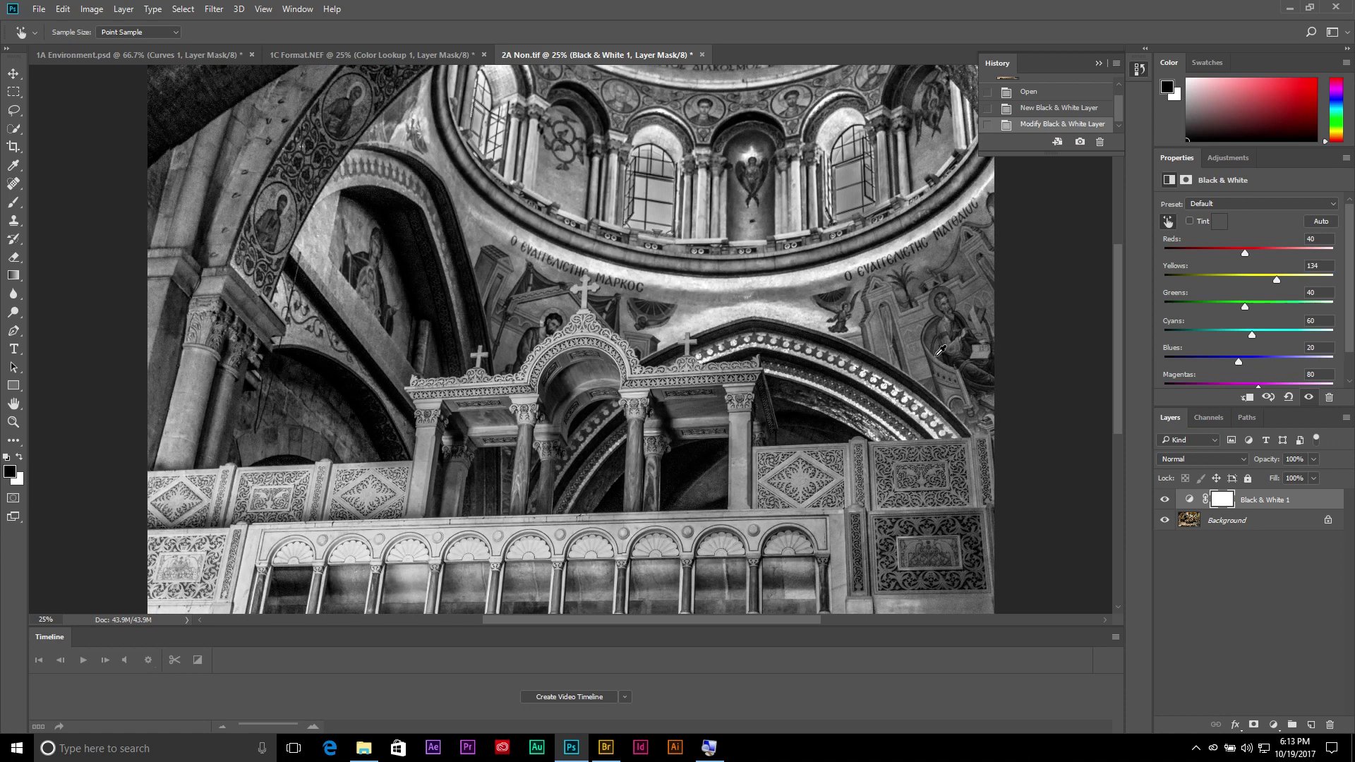
drag(923, 378, 862, 376)
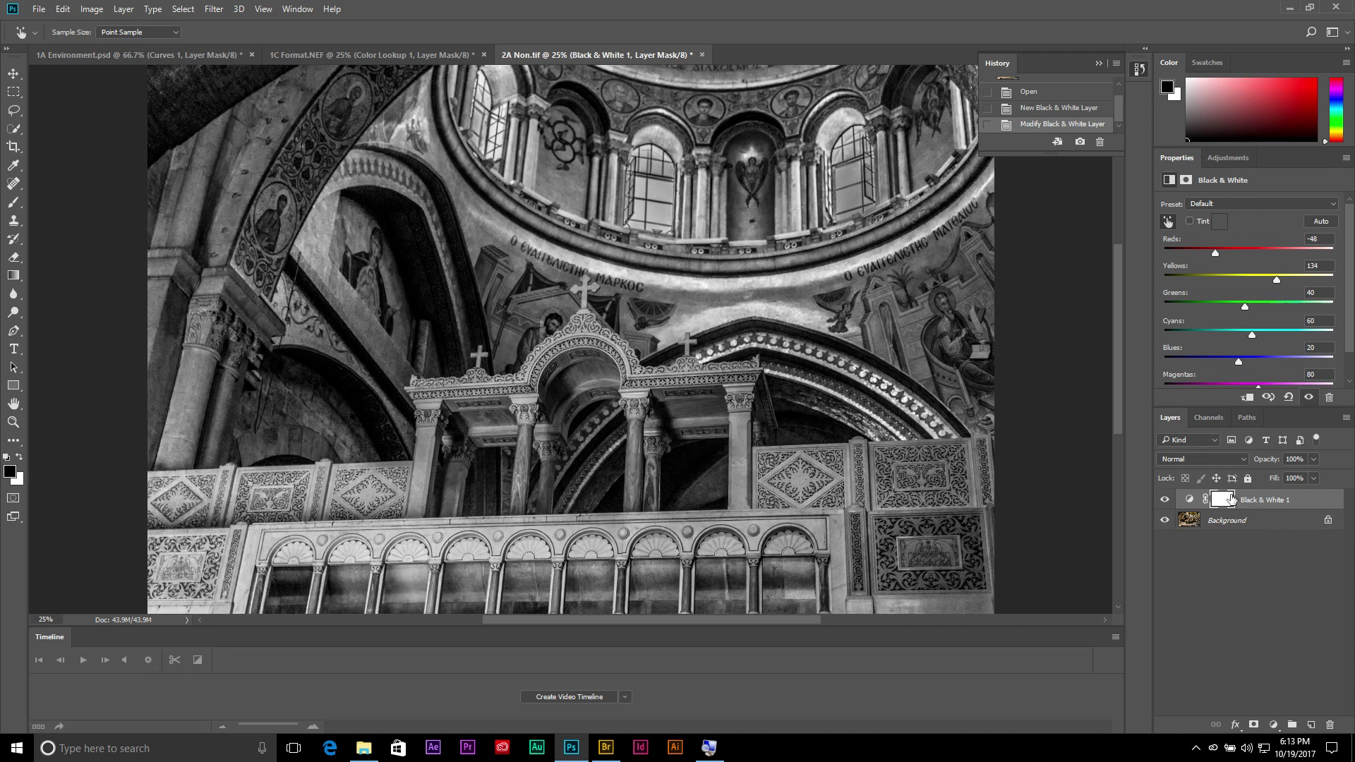
- Cycle through the Black & White layer's blending modes and settle on Soft Light
click(12, 74)
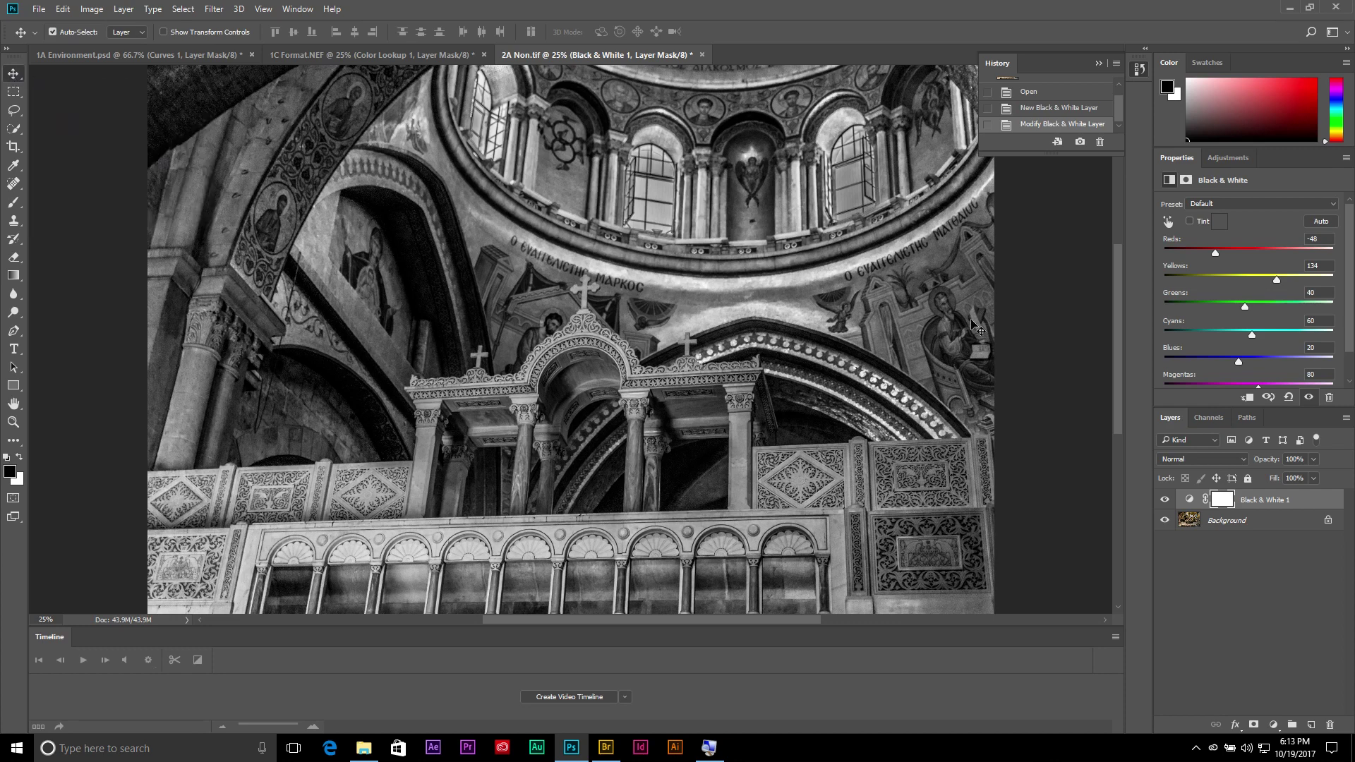
key(shift+plus)
key(shift+plus)
key(shift+plus)
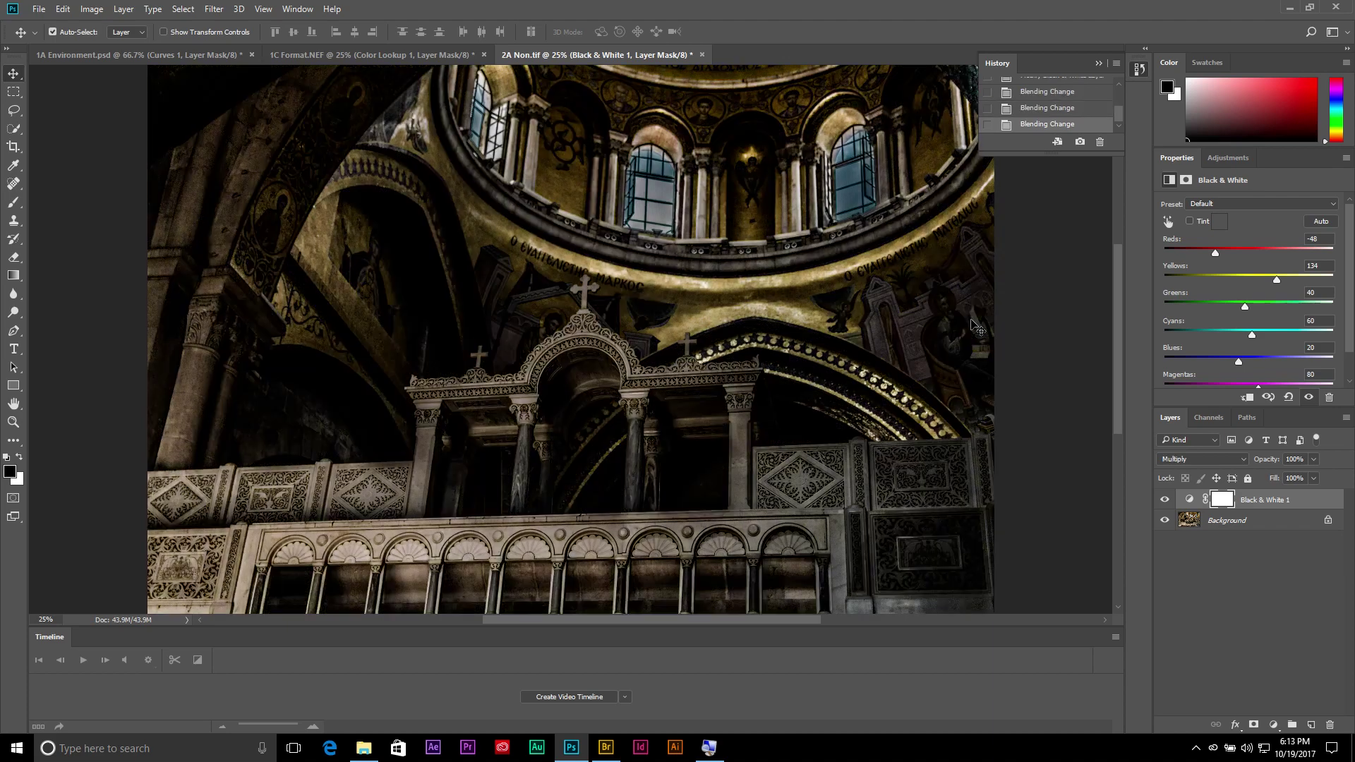
key(shift+plus)
key(shift+plus)
key(shift+plus)
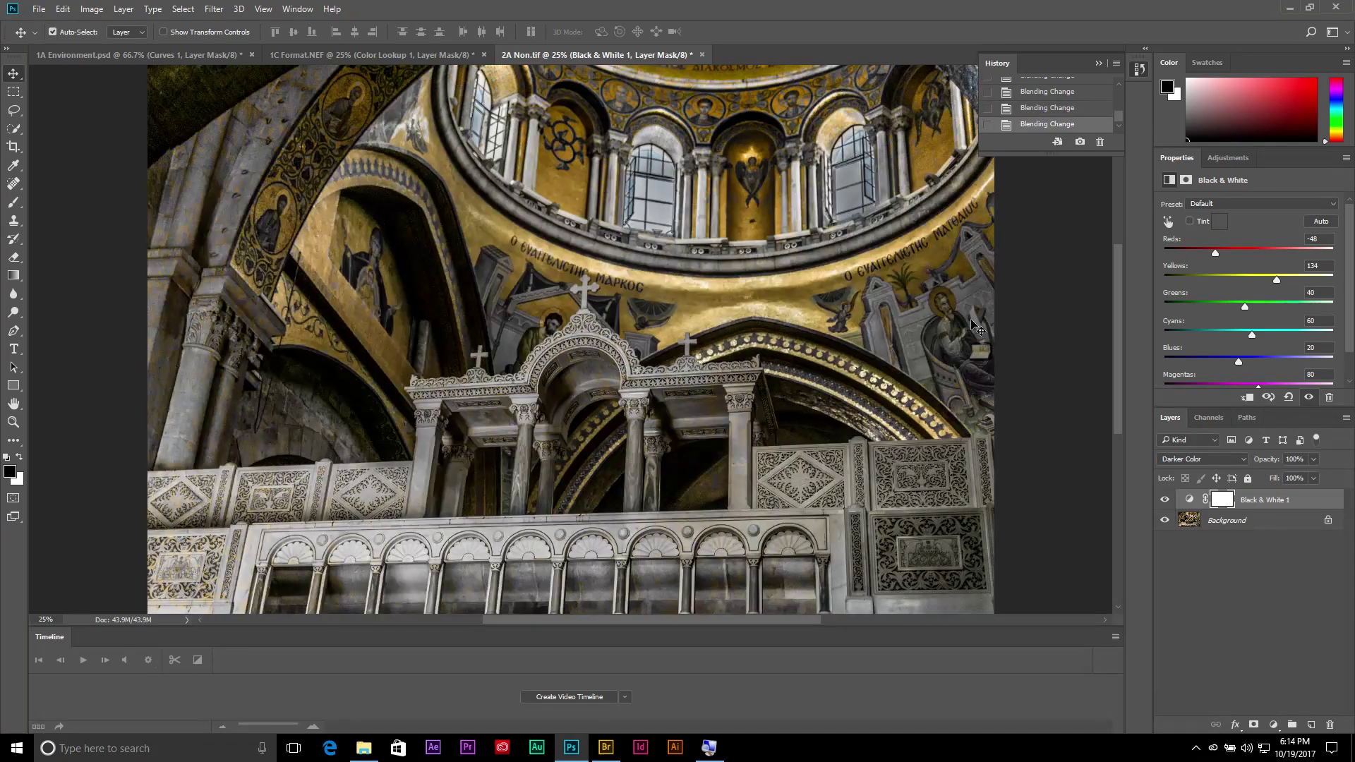
key(shift+plus)
key(shift+plus)
key(shift+plus)
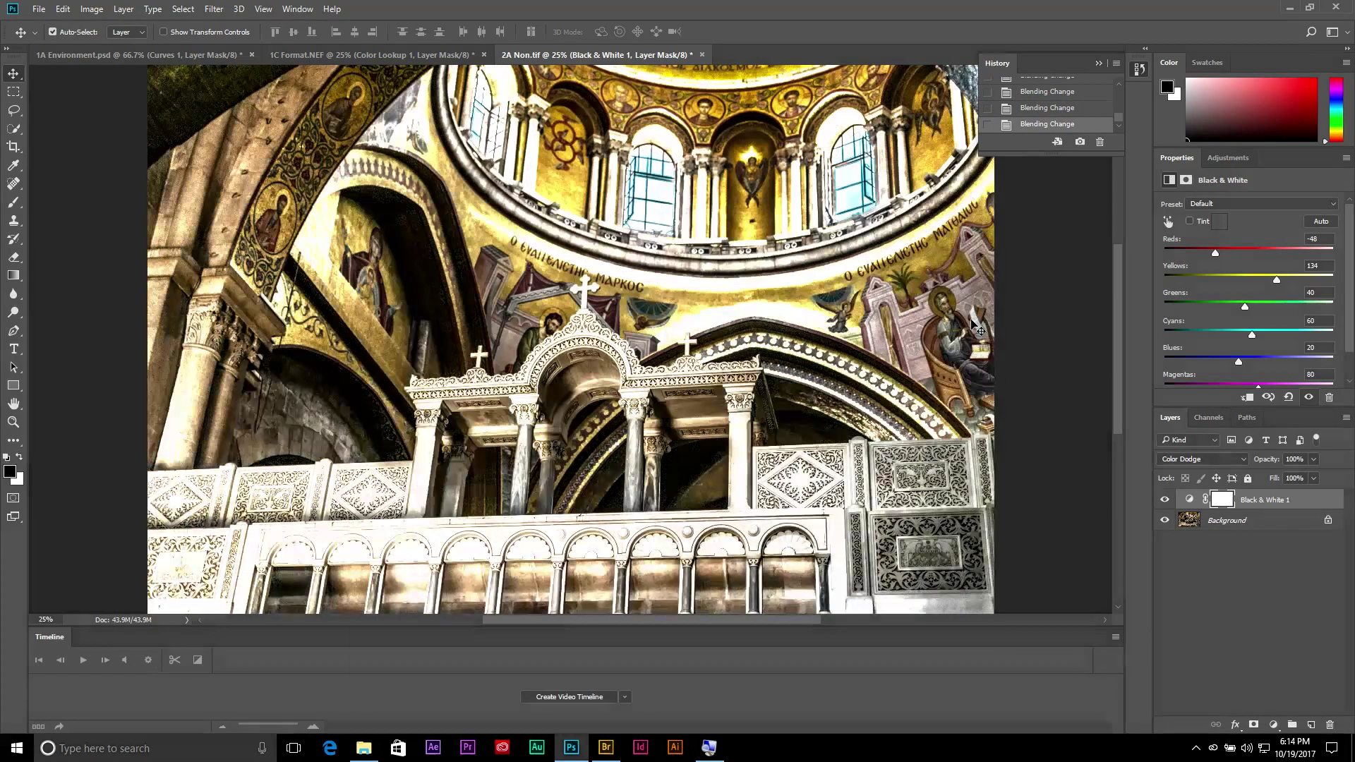
key(shift+plus)
key(shift+plus)
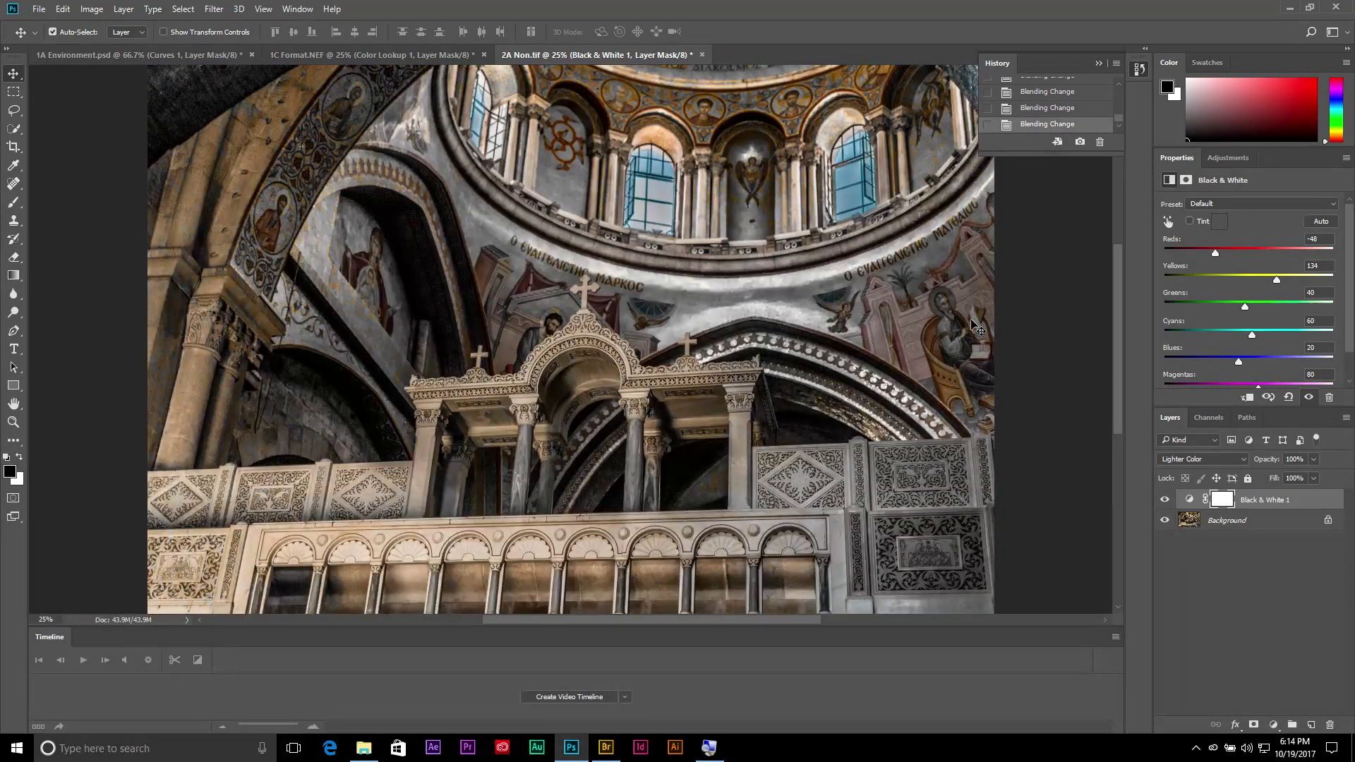
key(shift+plus)
key(shift+plus)
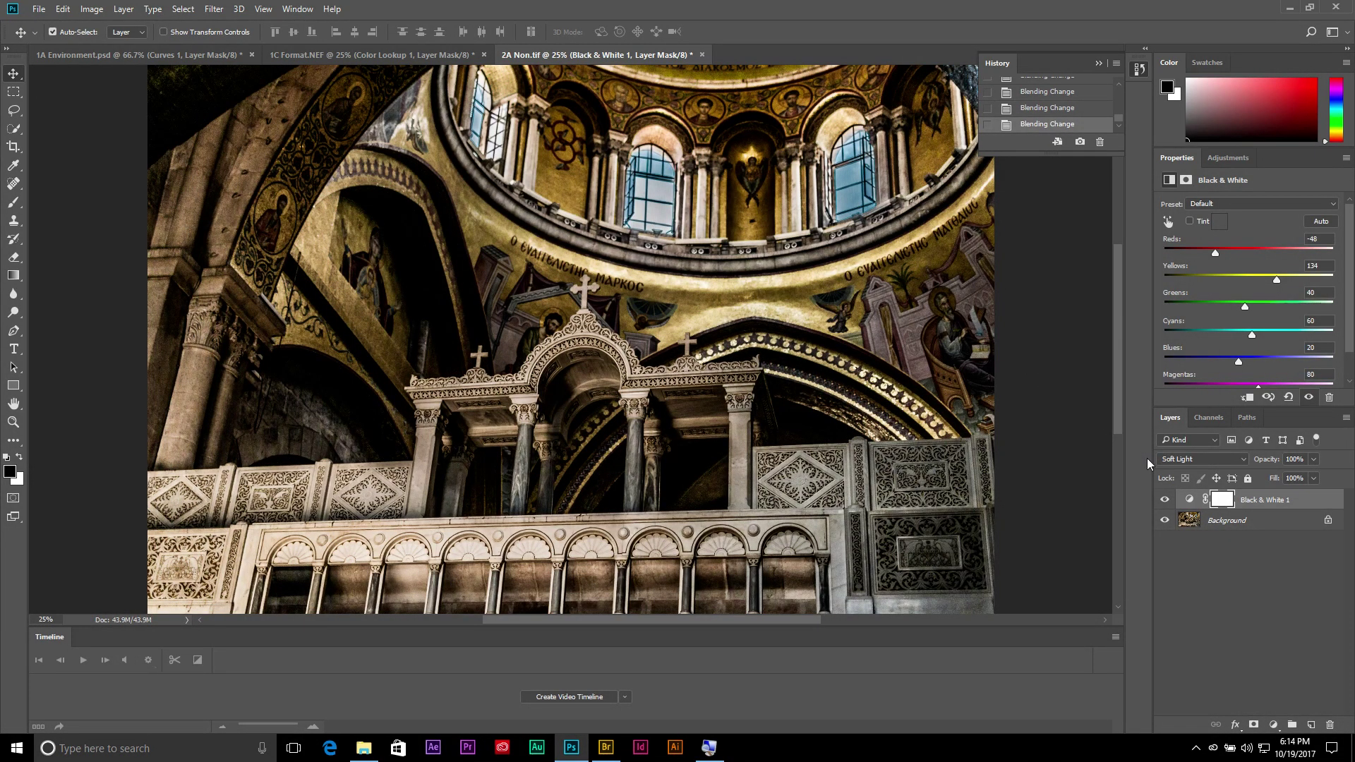
- Lower the Black & White layer's opacity to 58% and compare the photo with and without the layer
click(1165, 500)
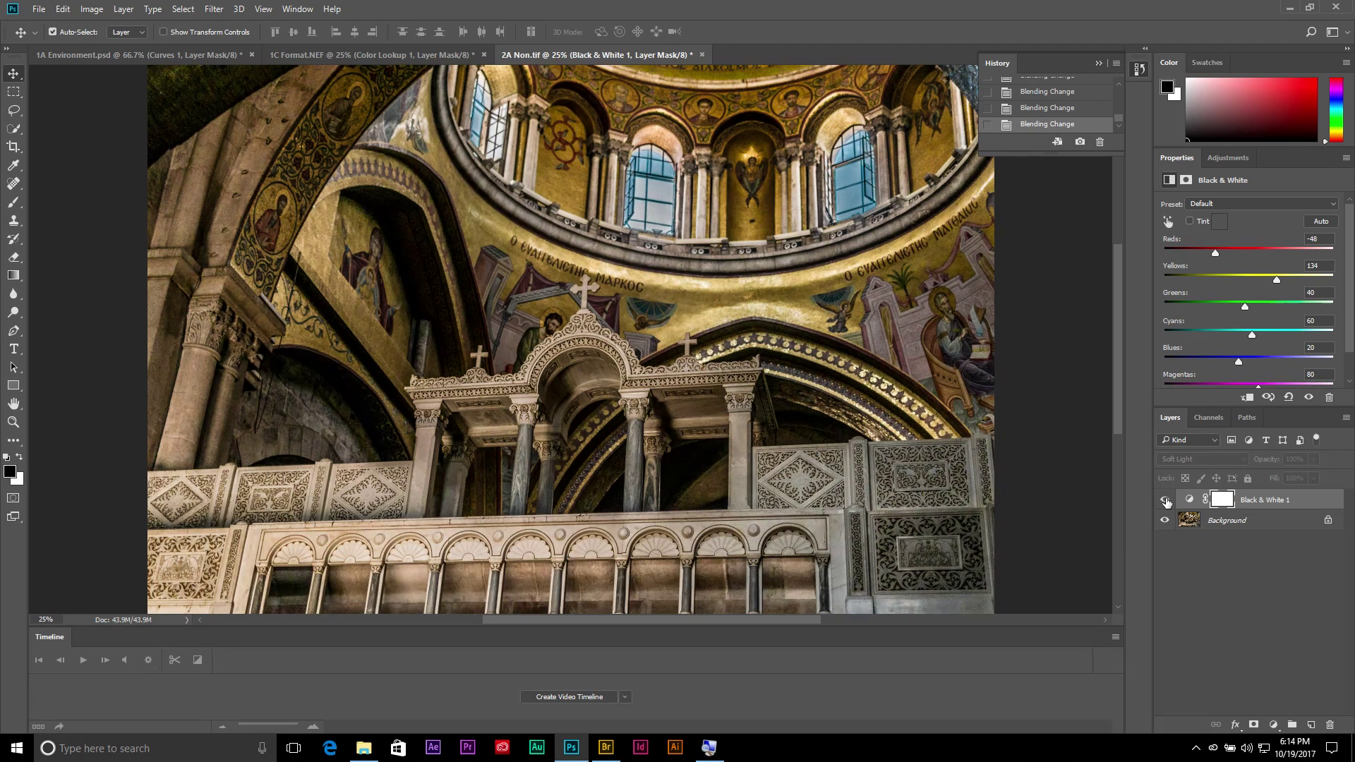
click(1165, 500)
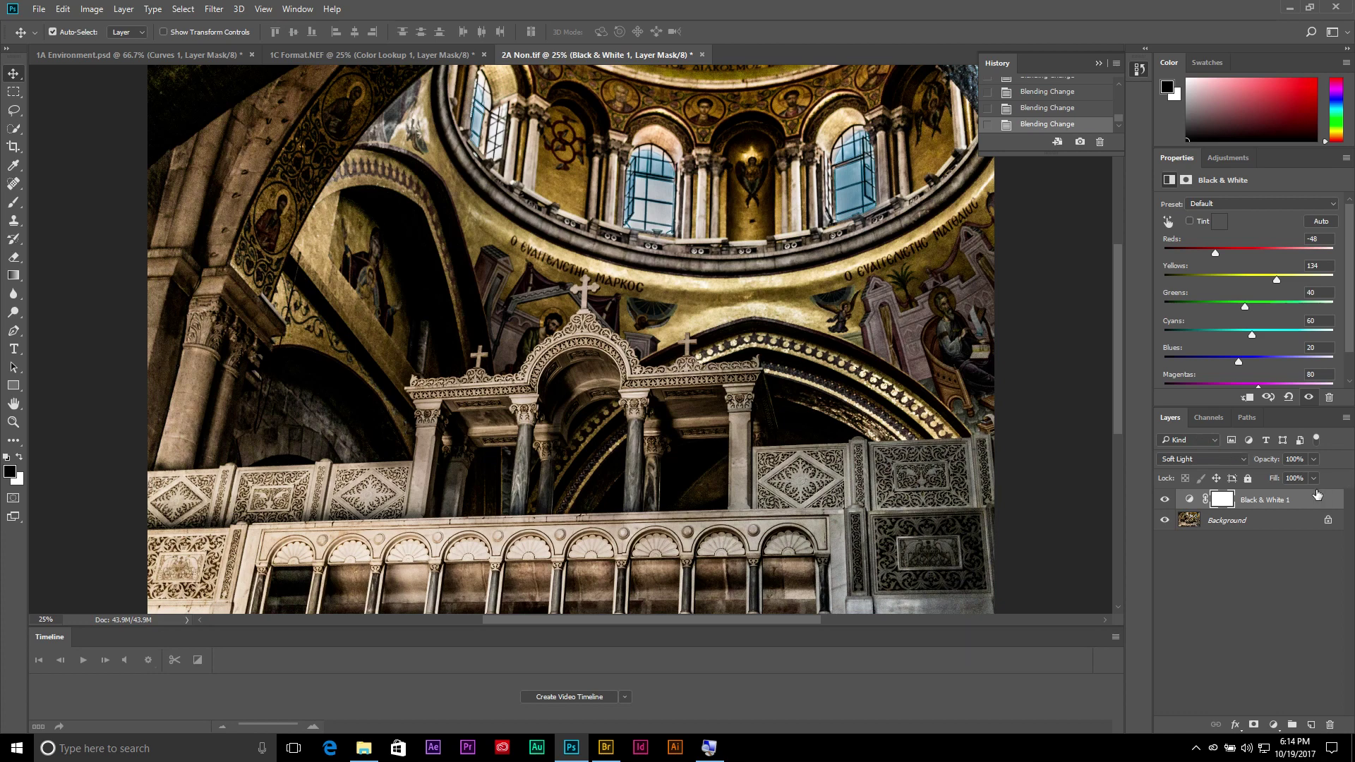
click(1313, 459)
drag(1285, 475, 1284, 476)
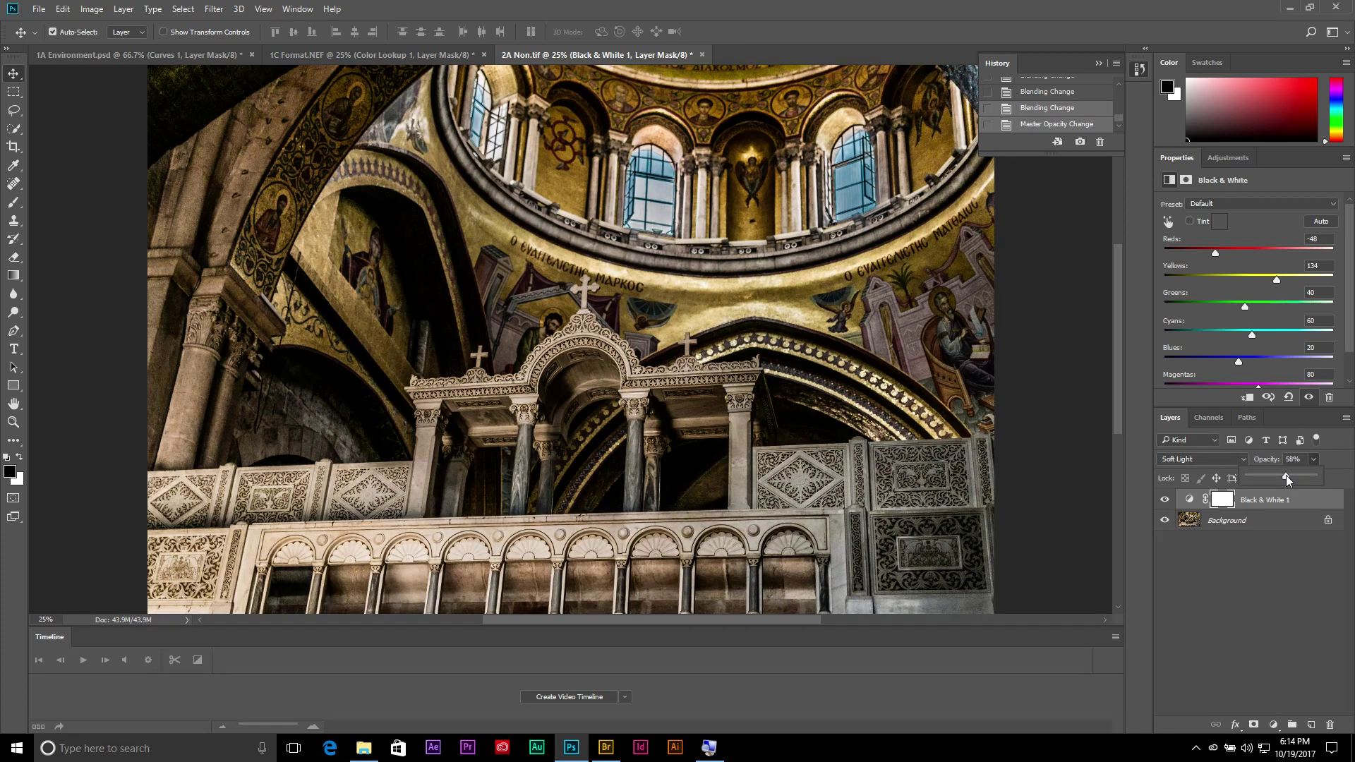
click(1165, 500)
click(1165, 501)
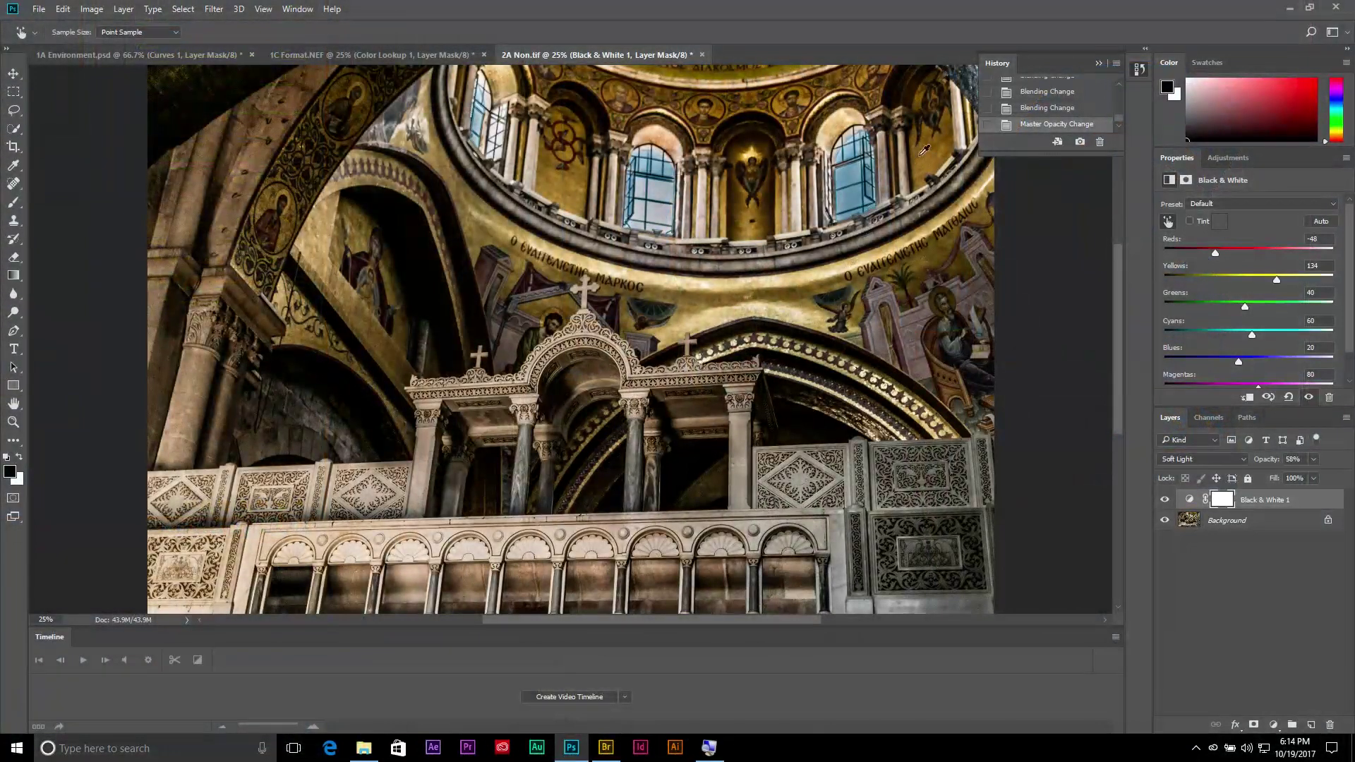
- Refine the Black & White layer's tones, setting Yellows to 108, Greens to 190 and Cyans to -100
mouse_move(941, 145)
mouse_down()
mouse_move(888, 149)
mouse_move(948, 148)
mouse_up()
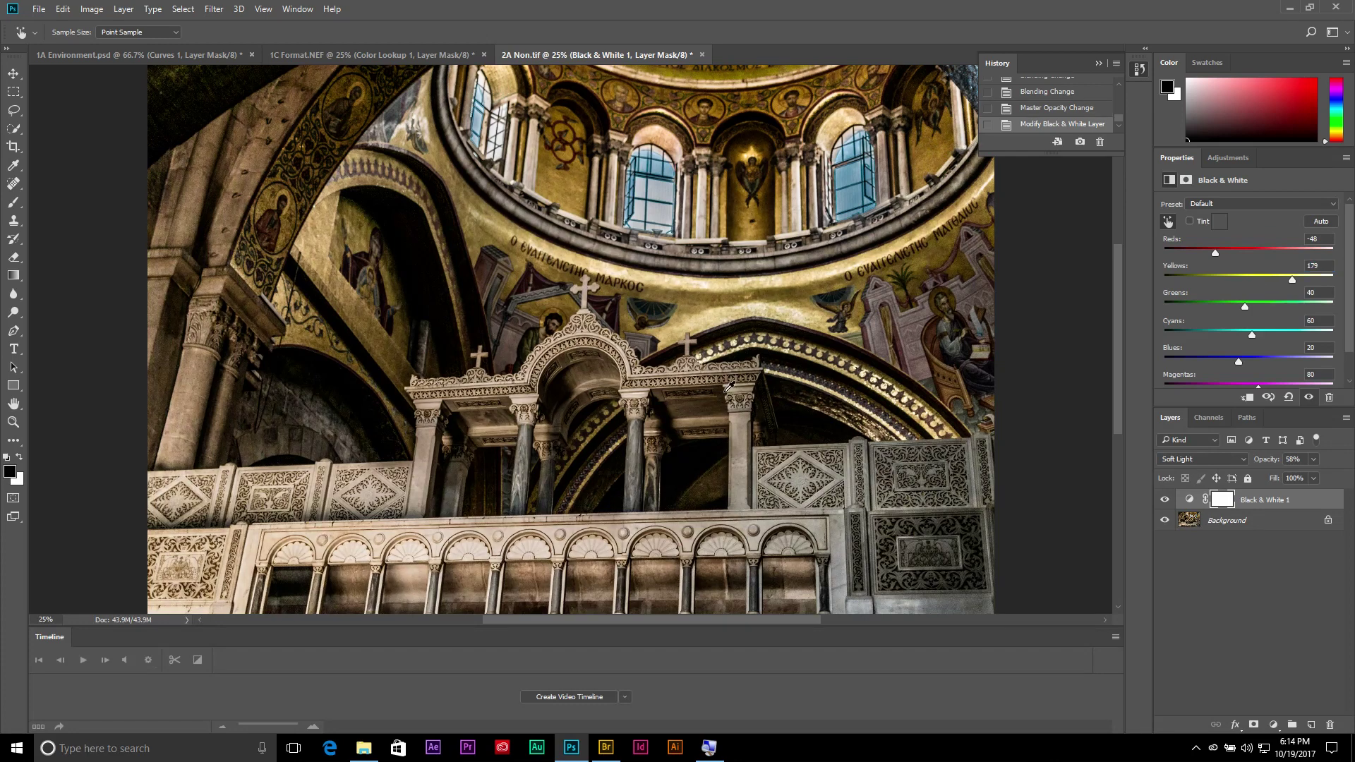
mouse_move(740, 462)
mouse_down()
mouse_move(653, 470)
mouse_move(716, 473)
mouse_up()
drag(721, 582, 689, 580)
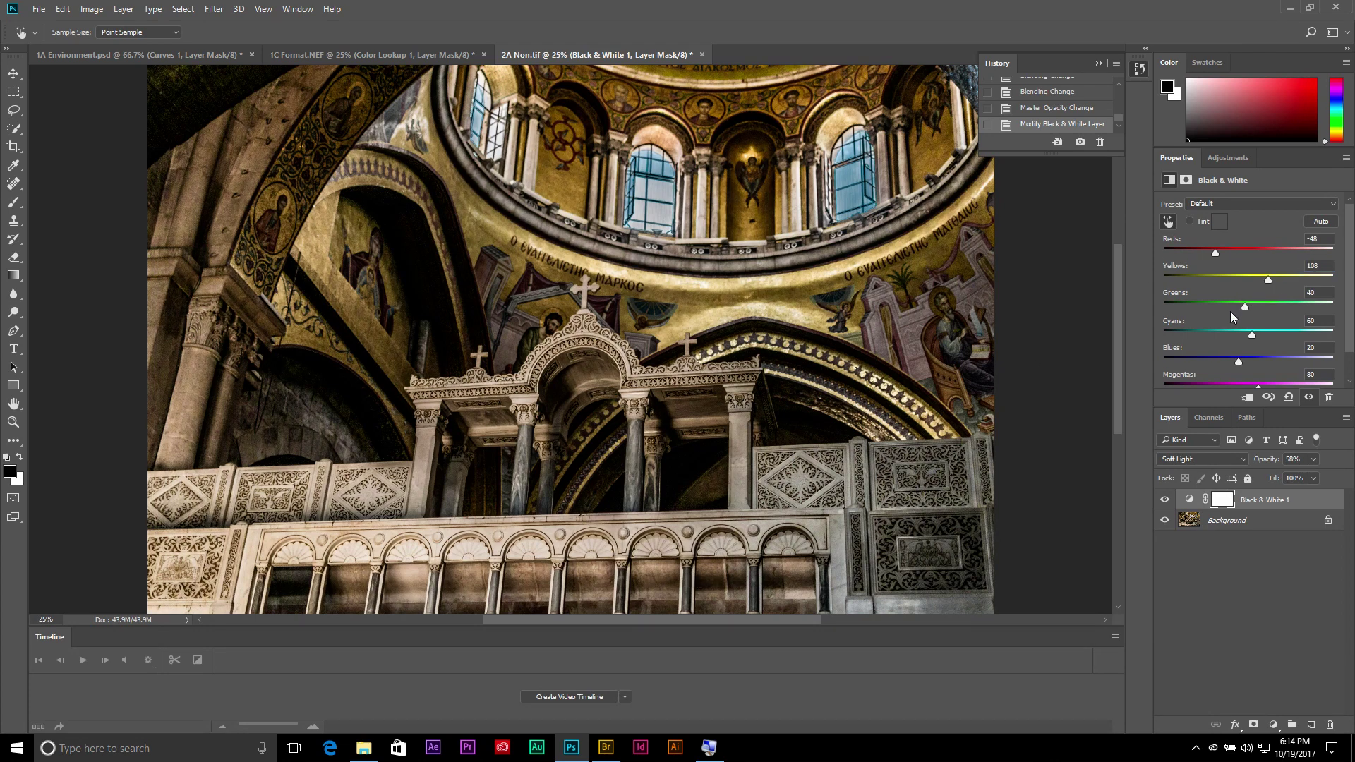
drag(1240, 308, 1163, 306)
drag(1252, 337, 1197, 328)
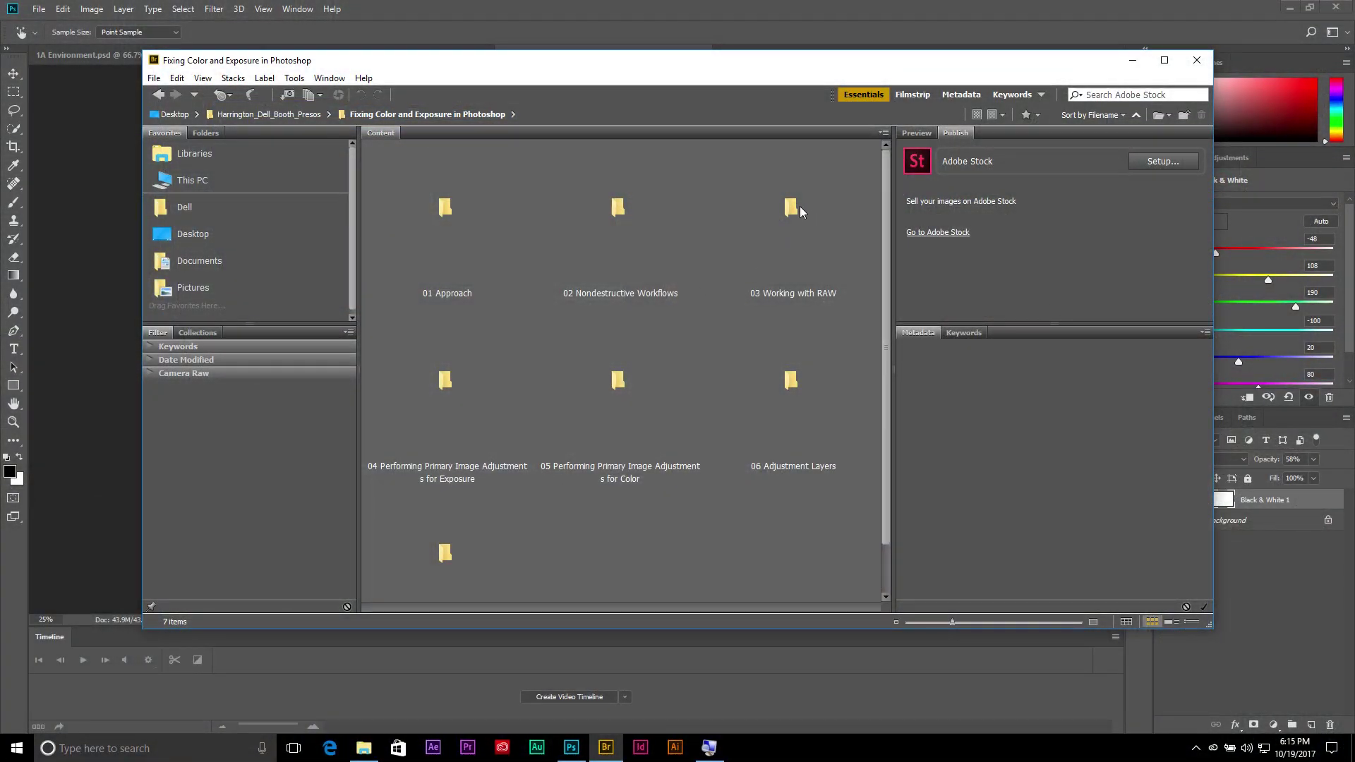
- In Bridge's 03 Working with RAW folder, select raw photos 3B, 3C, 3D and 3E and open them together in Camera Raw
double_click(801, 207)
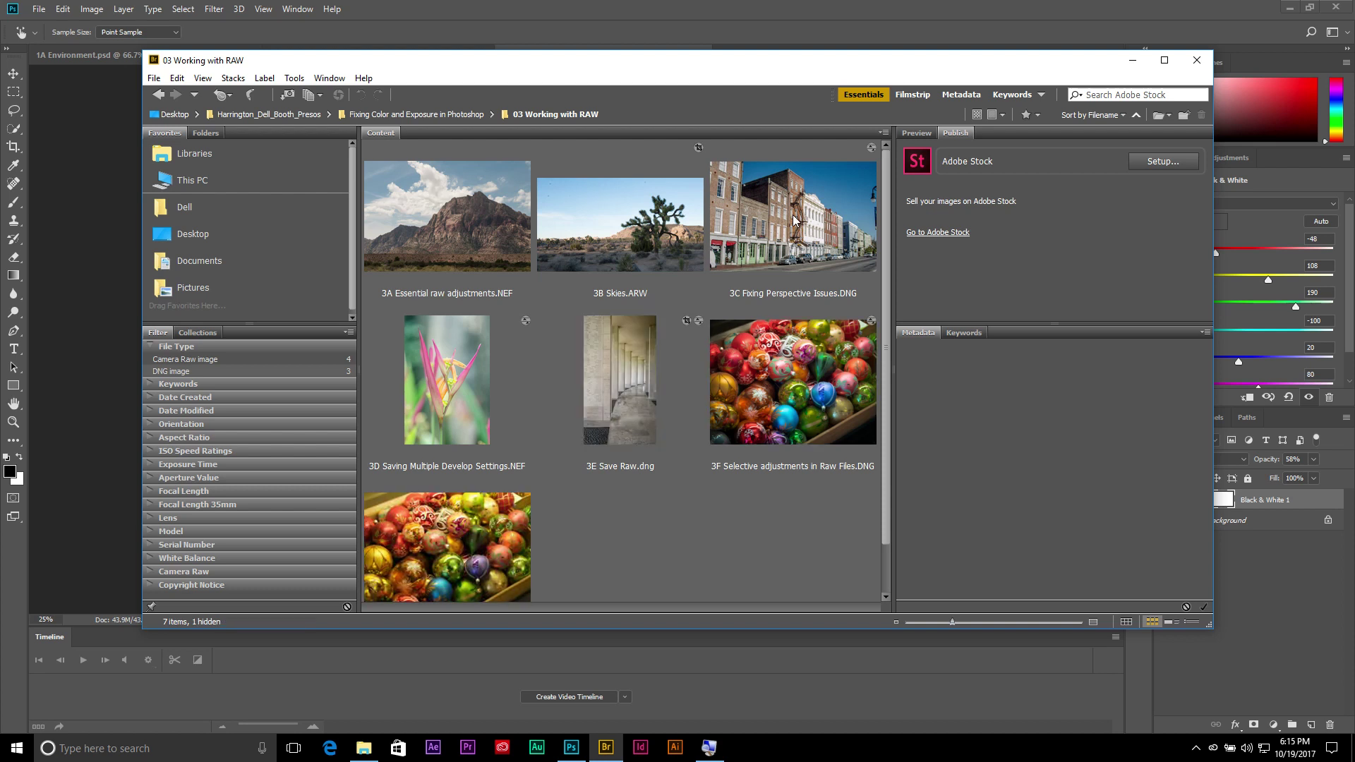
click(570, 223)
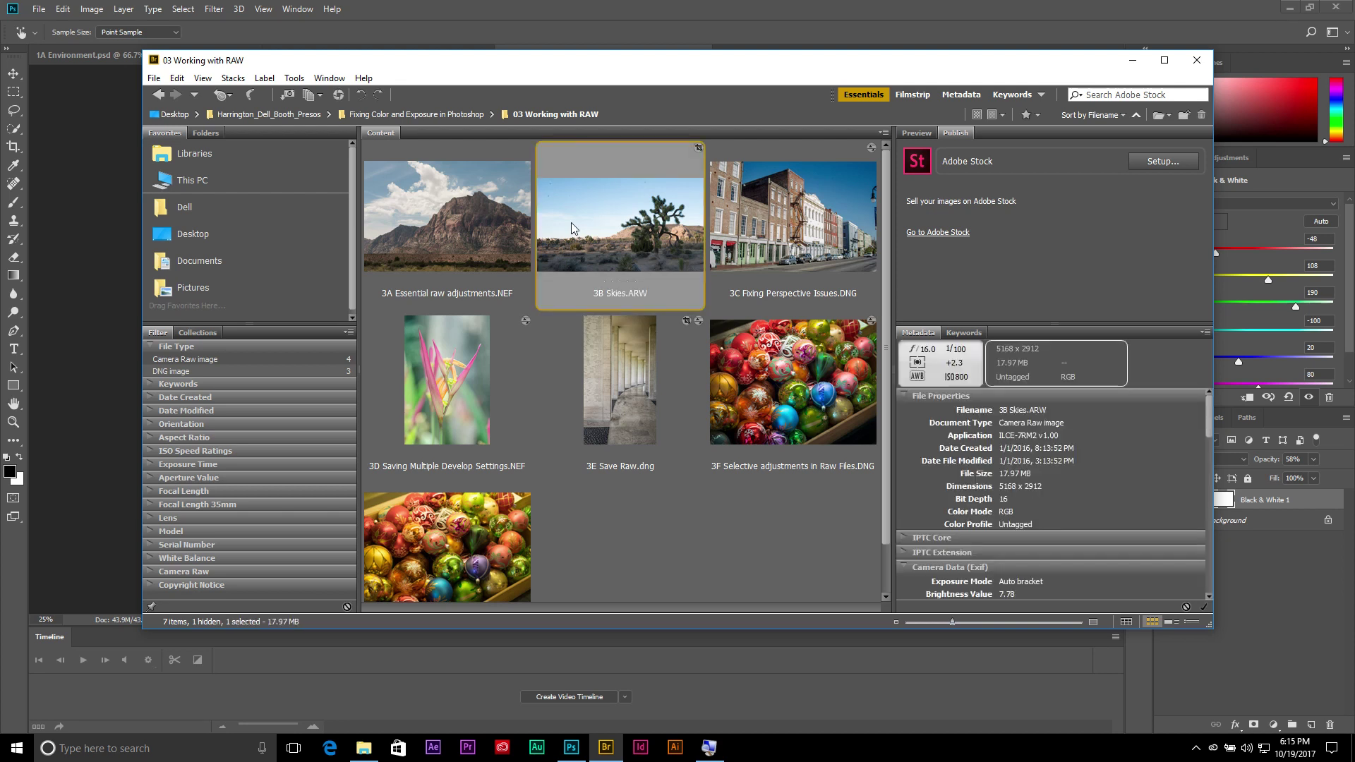
ctrl+click(759, 223)
ctrl+click(466, 367)
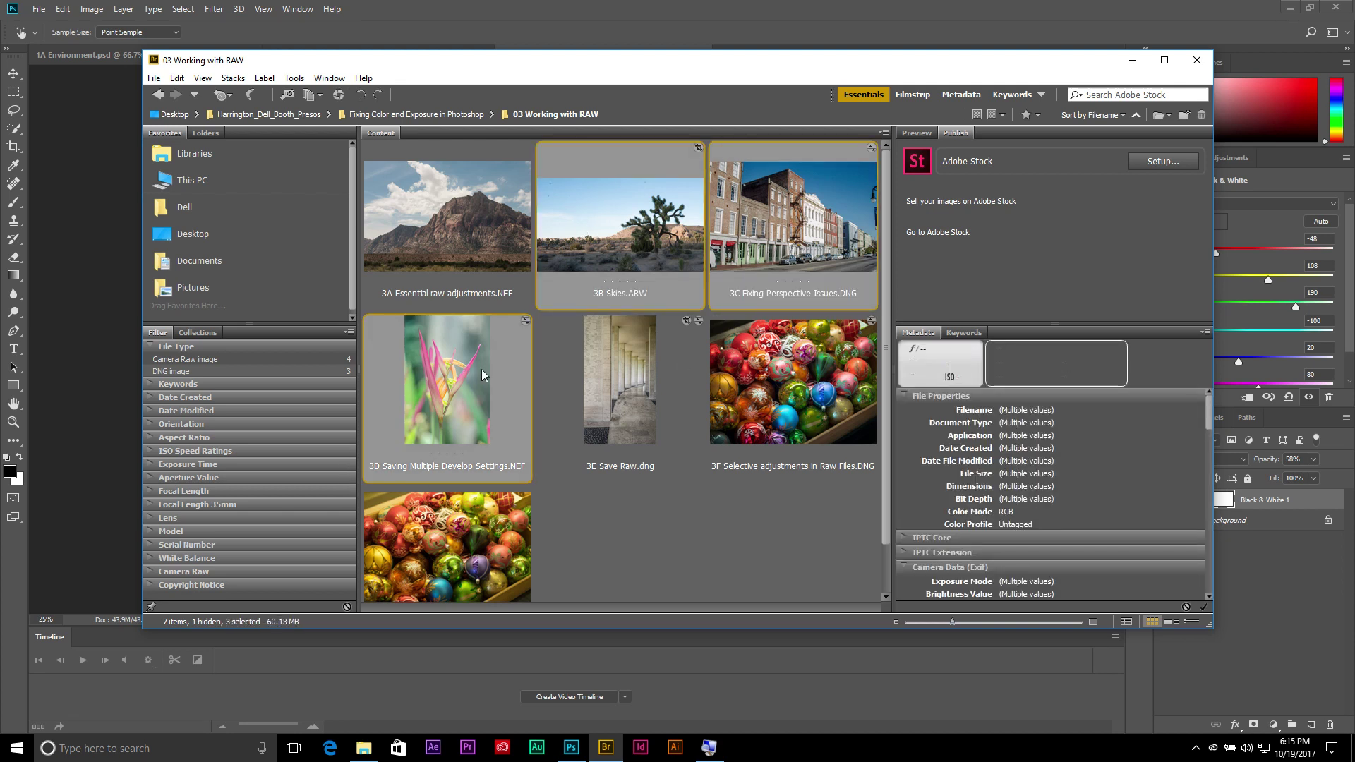
ctrl+click(645, 376)
double_click(645, 371)
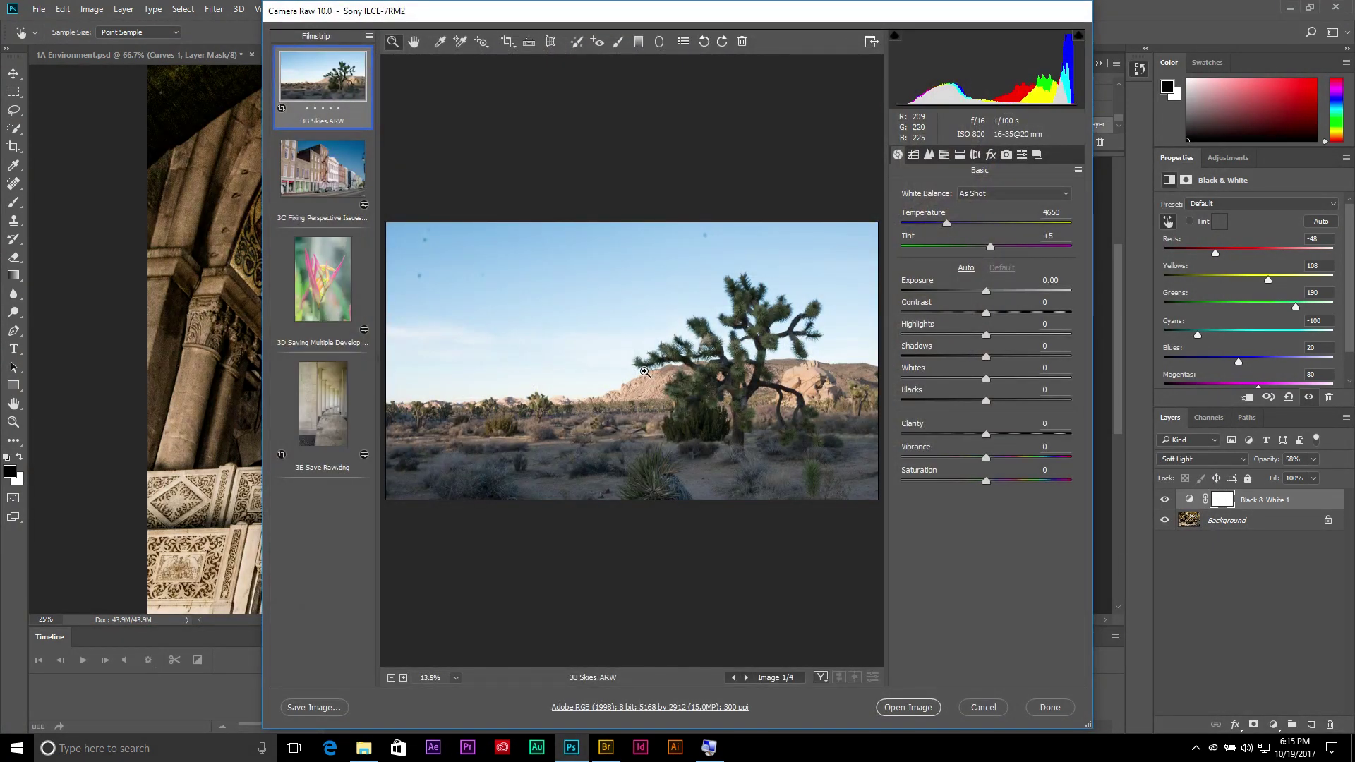
- Widen the Camera Raw window across the screen and magnify the 3B Skies desert photo
click(645, 371)
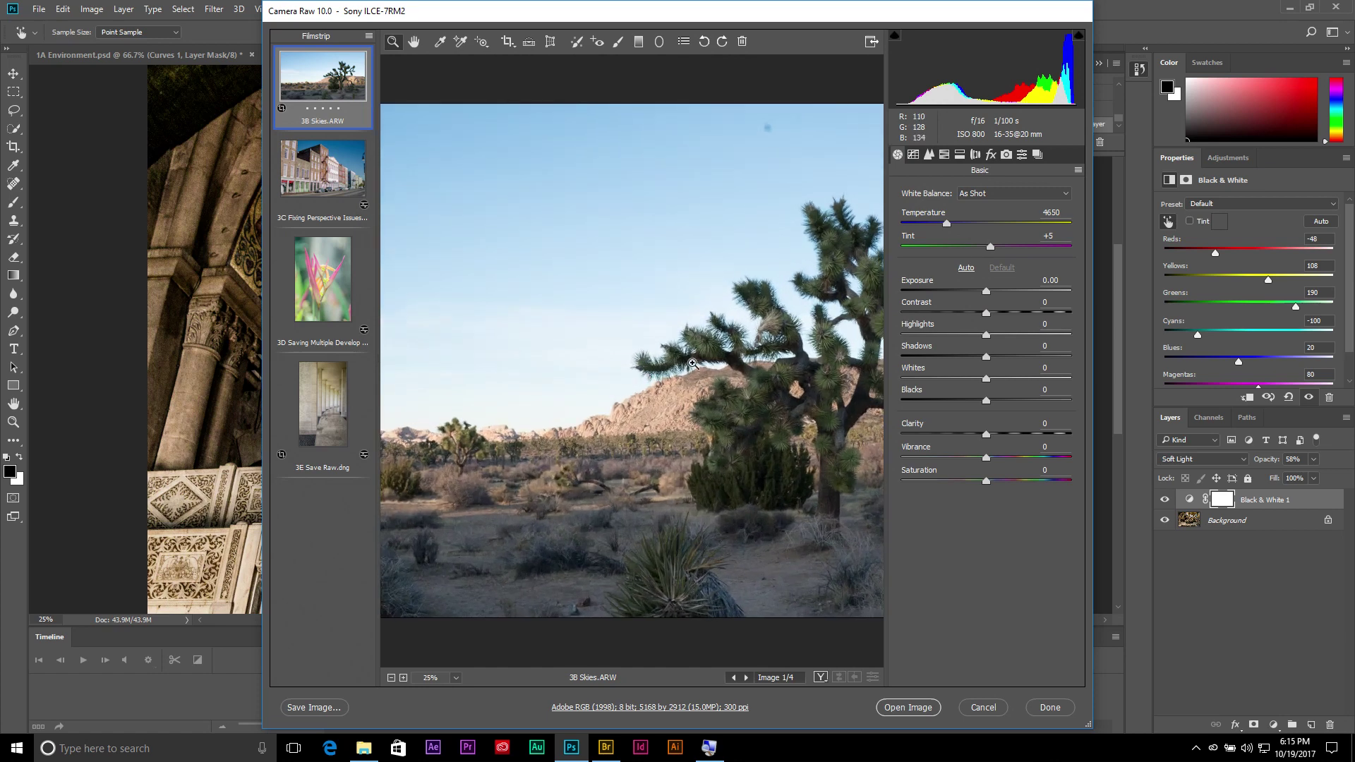
drag(261, 387, 37, 386)
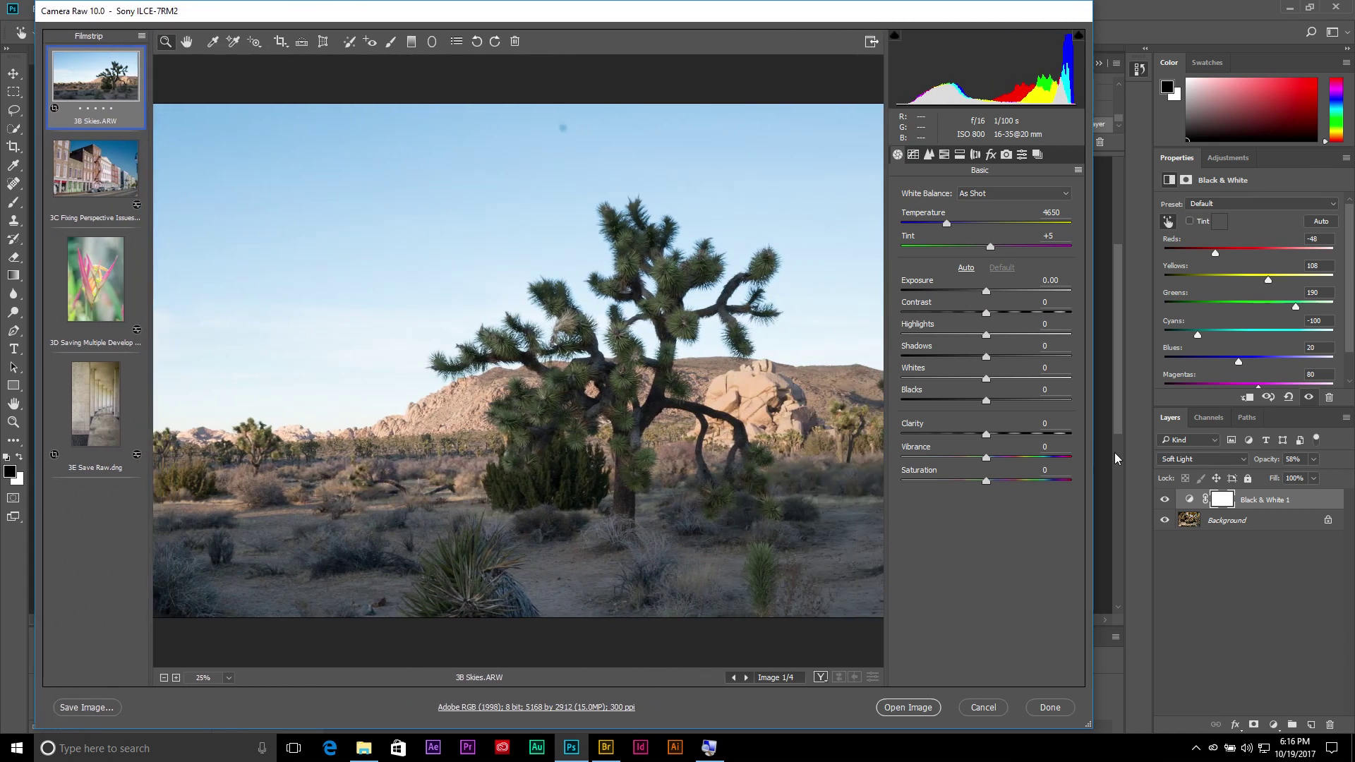
drag(1093, 463, 1348, 463)
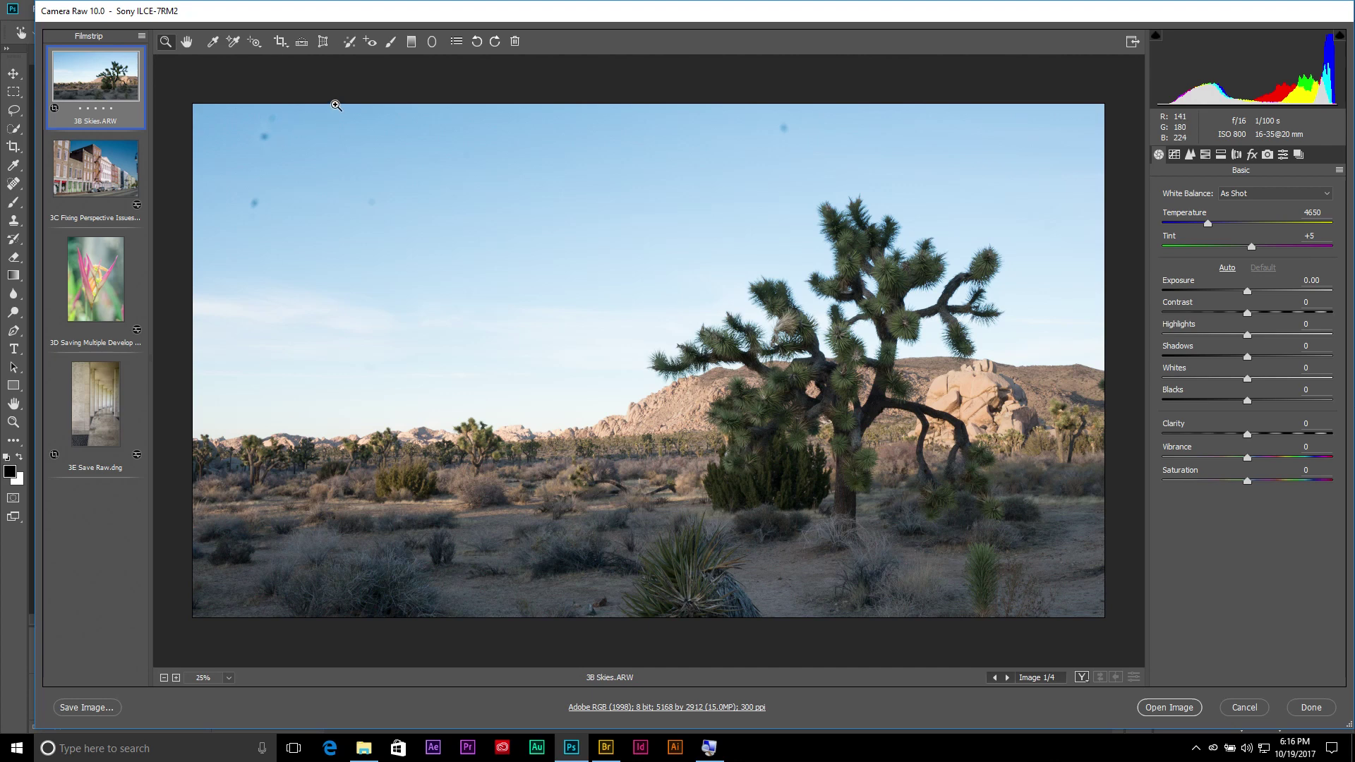
- Heal the dust spots in the sky with the Spot Removal tool at size 24
click(351, 44)
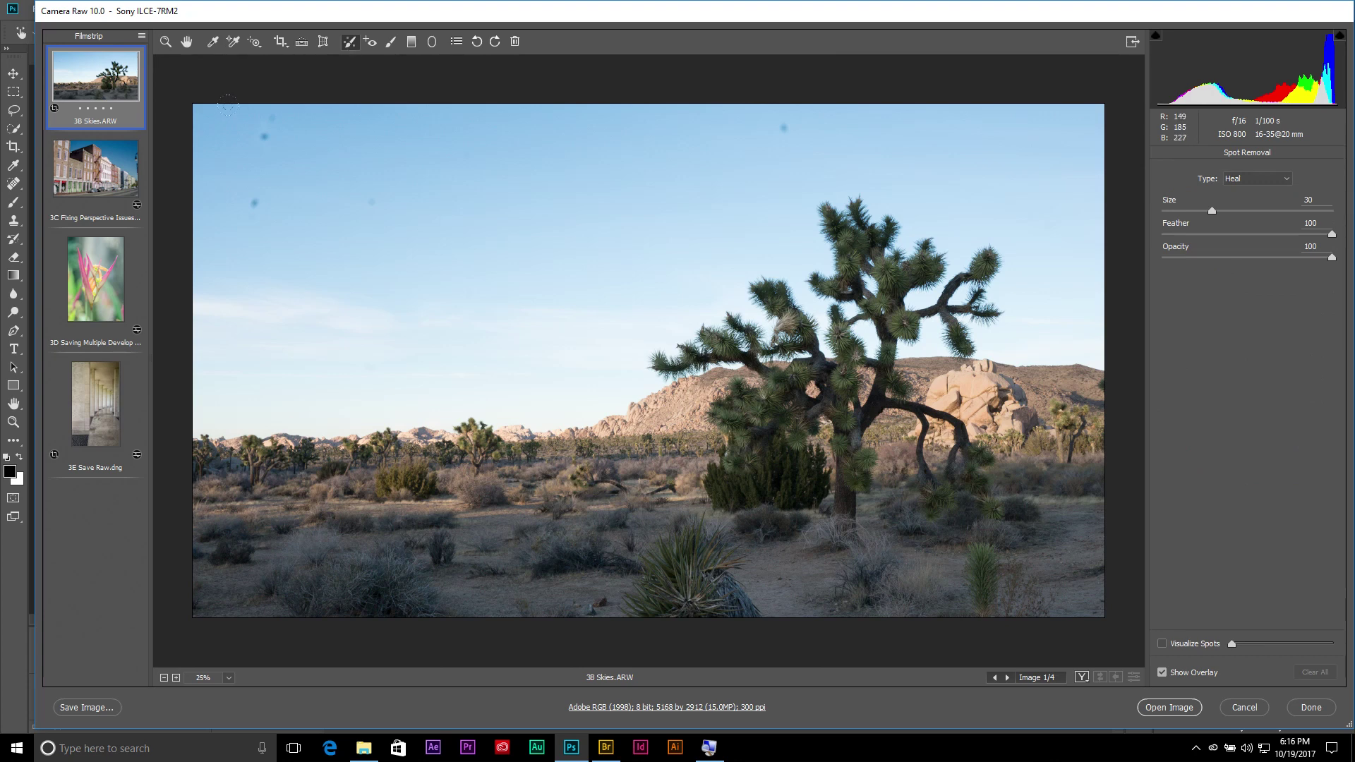
key(bracketleft)
key(bracketleft)
key(bracketleft)
key(bracketleft)
key(bracketleft)
key(bracketleft)
click(264, 138)
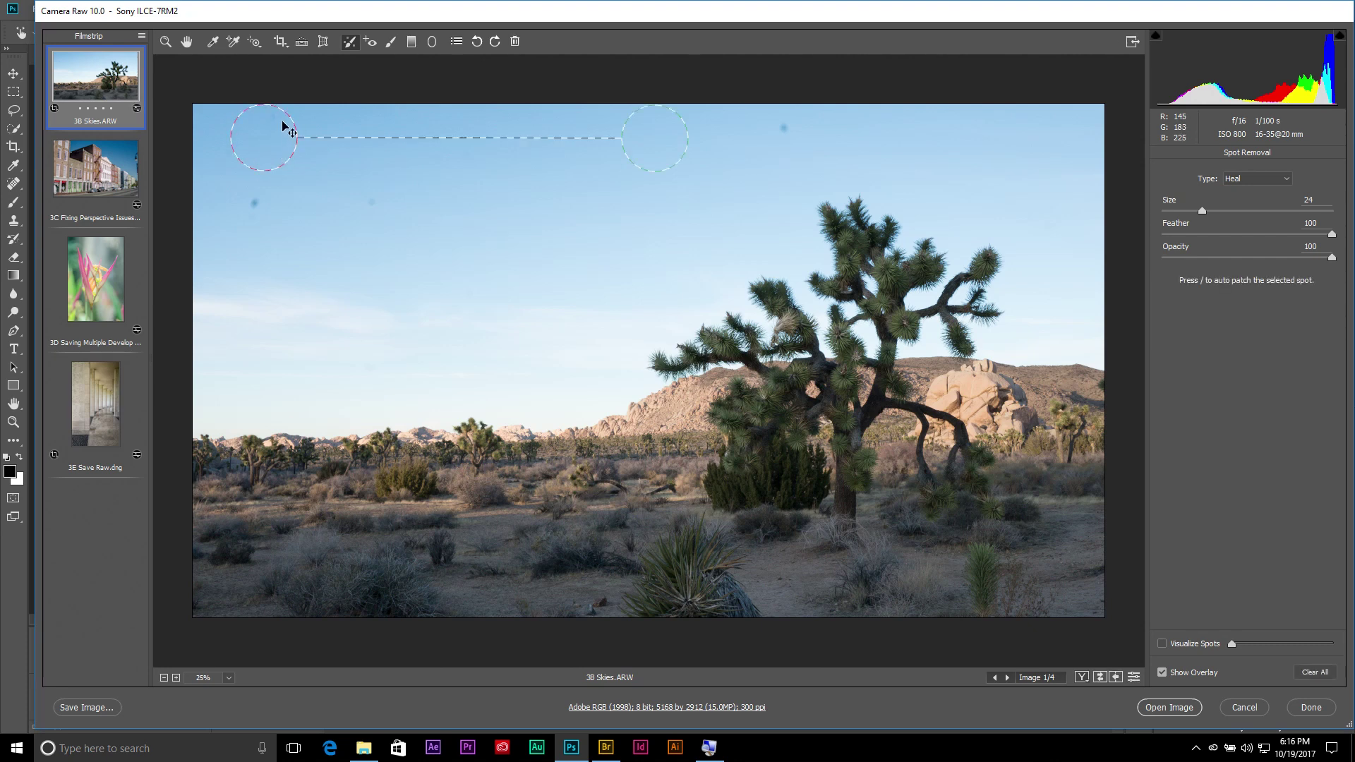
click(255, 198)
click(782, 128)
click(302, 126)
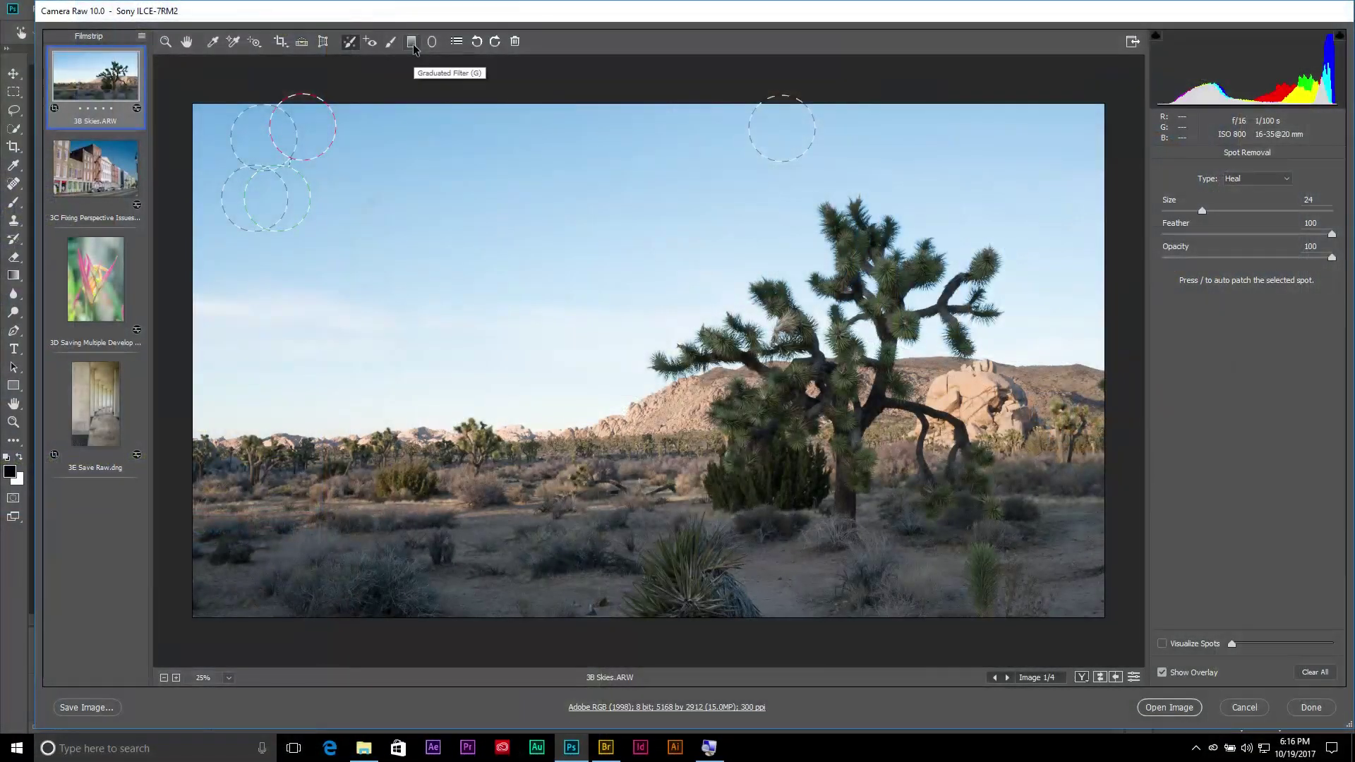
- Add a graduated filter from the top of the sky down past the horizon, with Exposure -2.20 and Saturation +70
click(413, 44)
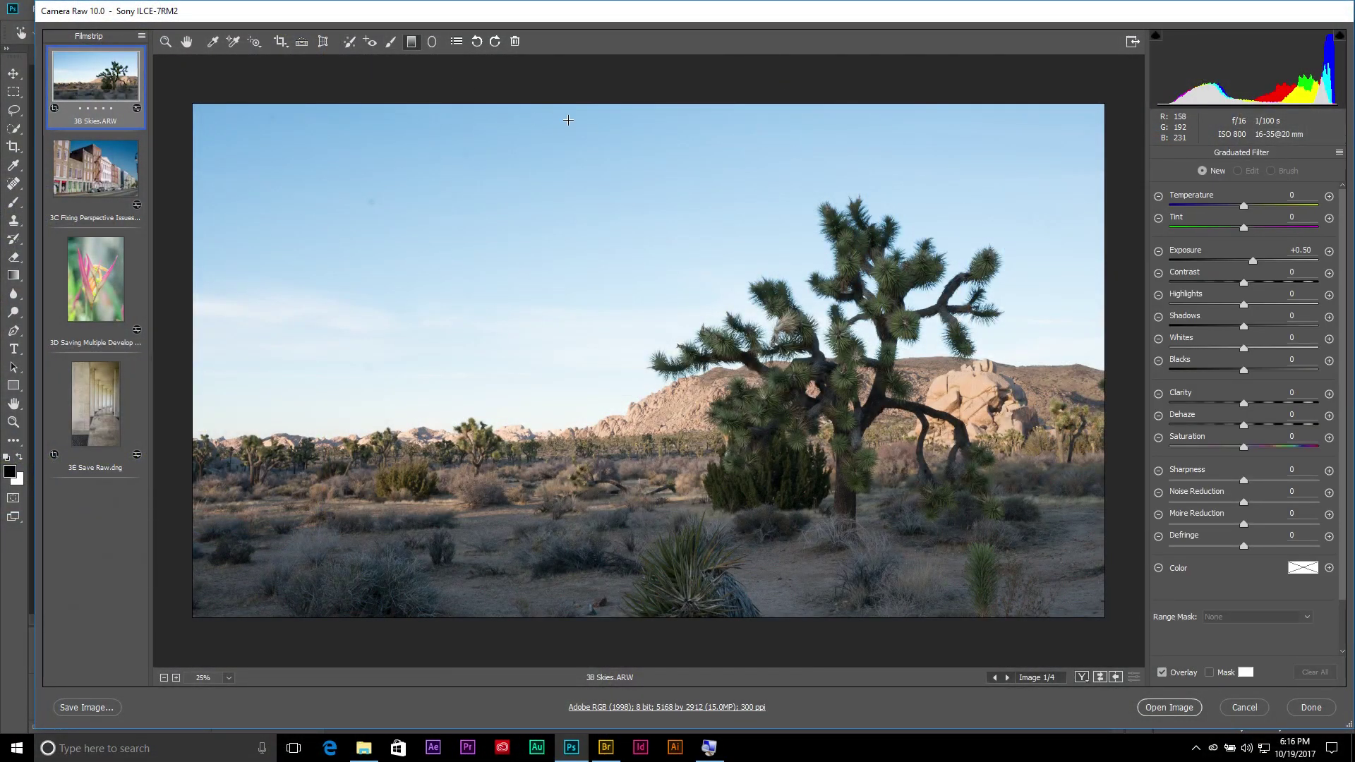
drag(613, 104, 613, 475)
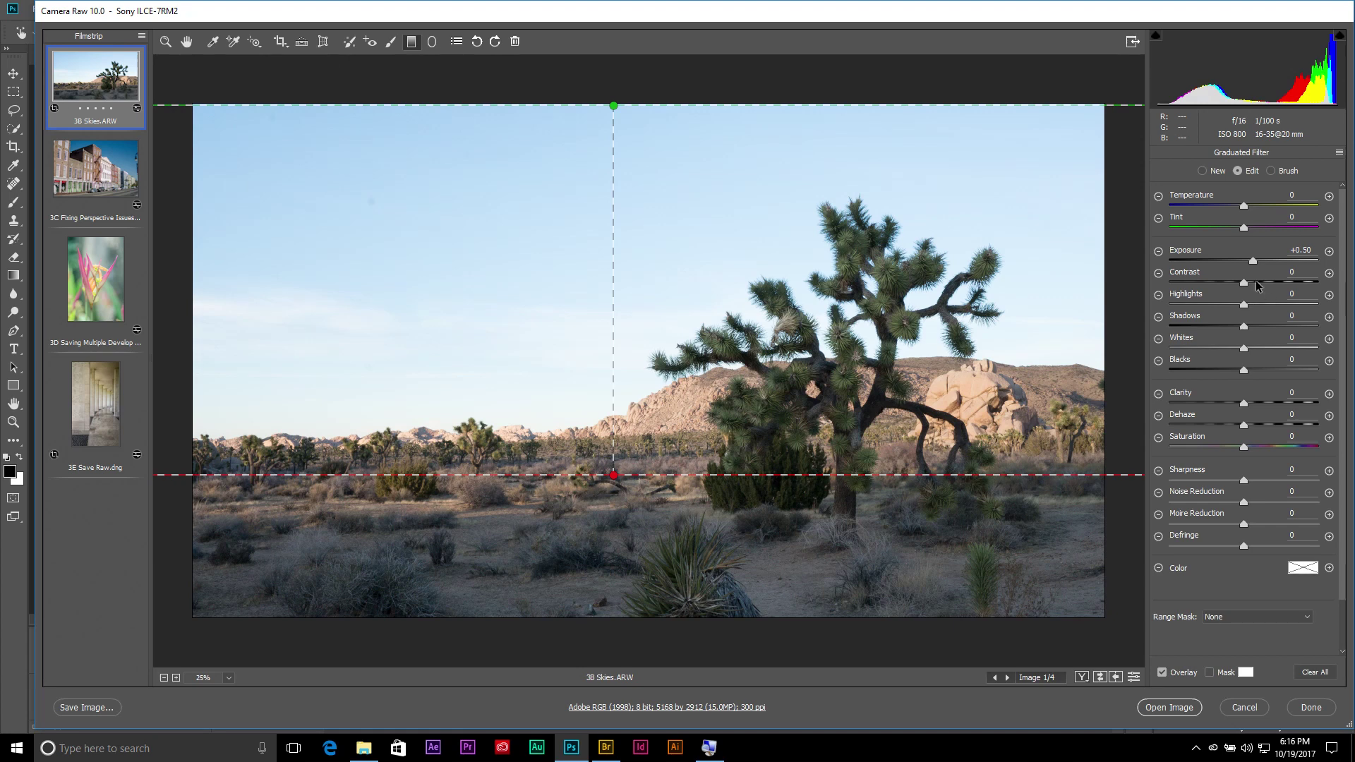
drag(1252, 261, 1202, 262)
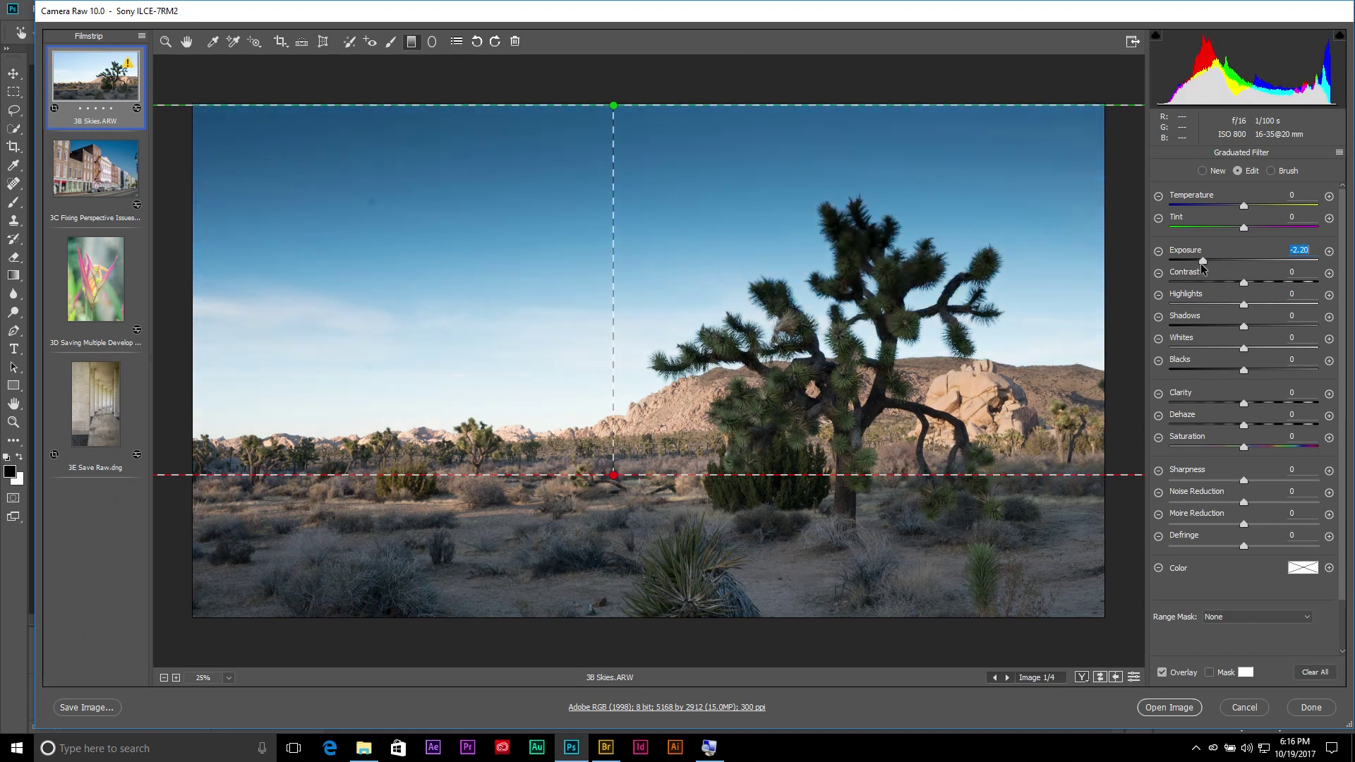
drag(1244, 448, 1296, 449)
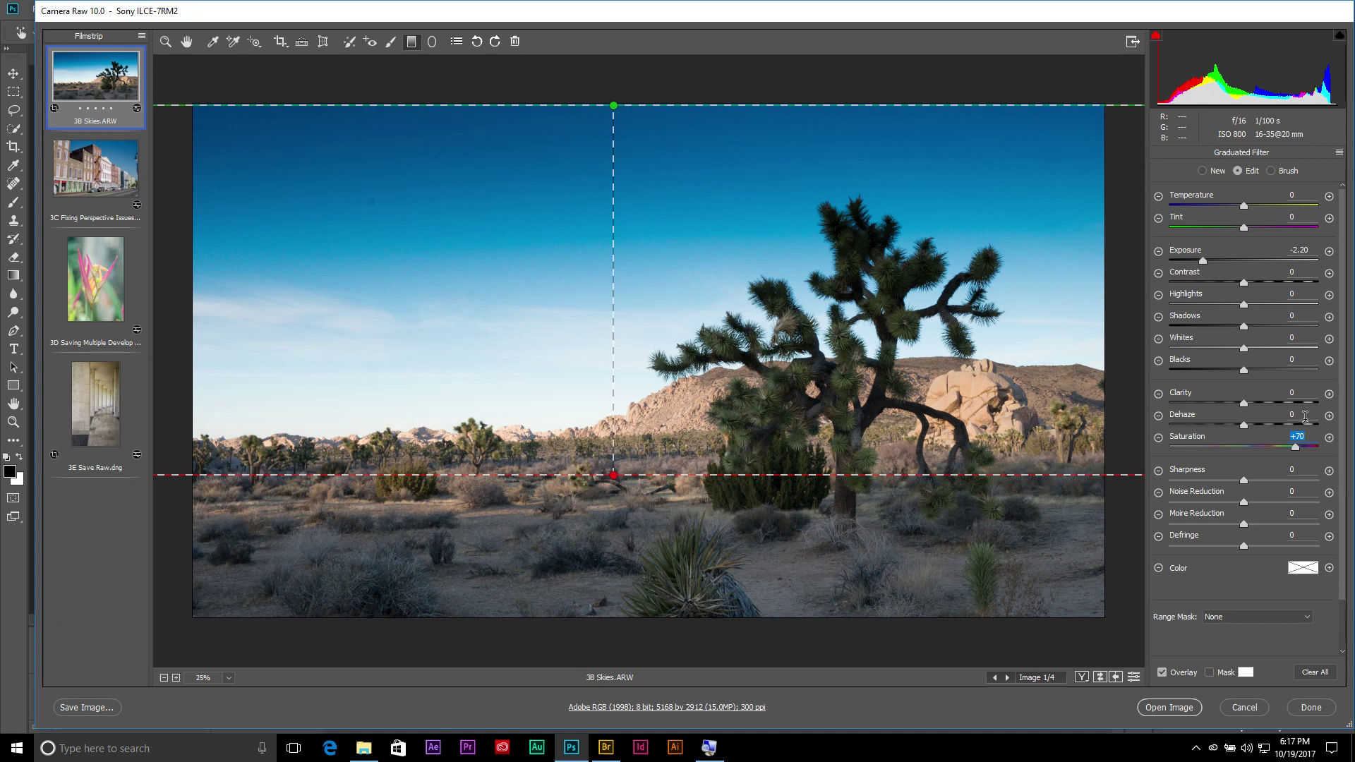
- Apply a Luminance range mask to the sky's graduated filter
click(1302, 618)
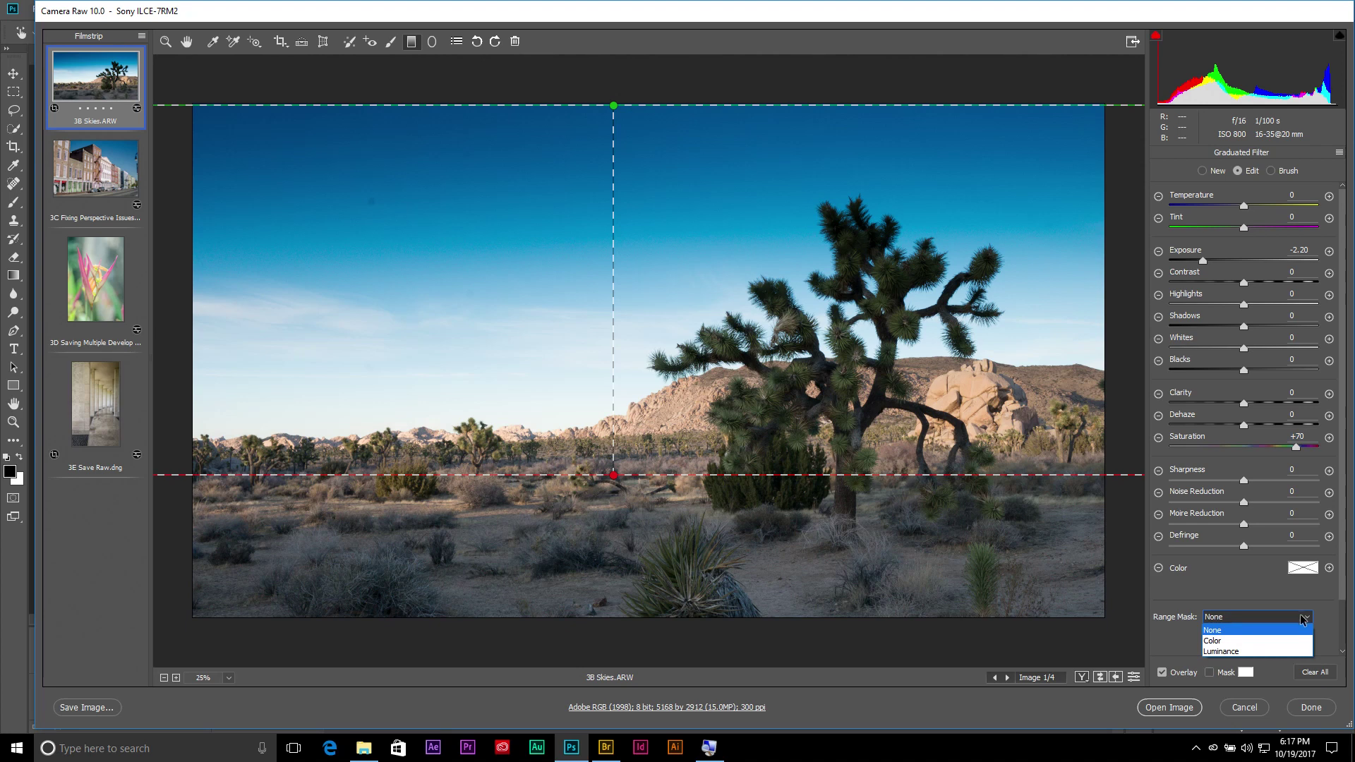
click(1295, 651)
drag(1342, 582, 1346, 689)
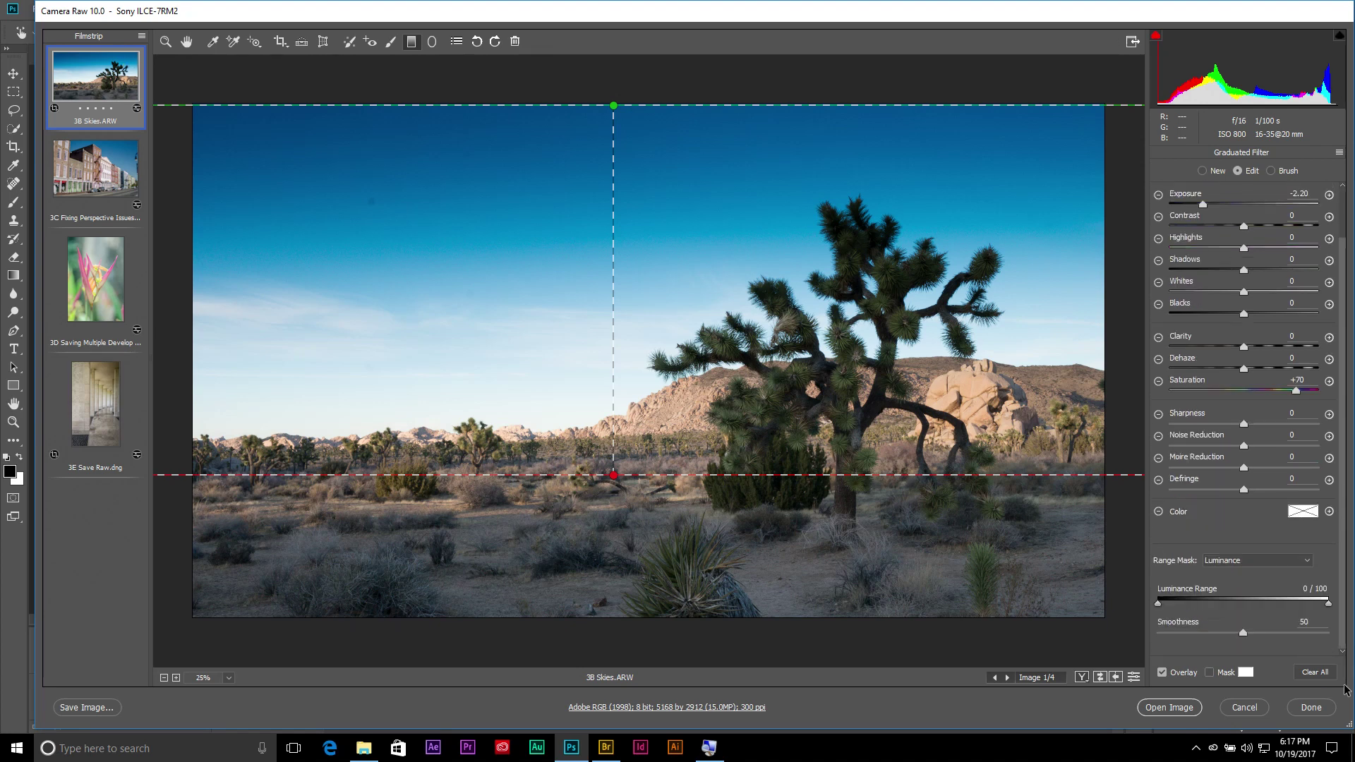
- Preview the sky filter's mask in red while setting its Luminance Range to 64/100 and Smoothness to 68
click(1209, 673)
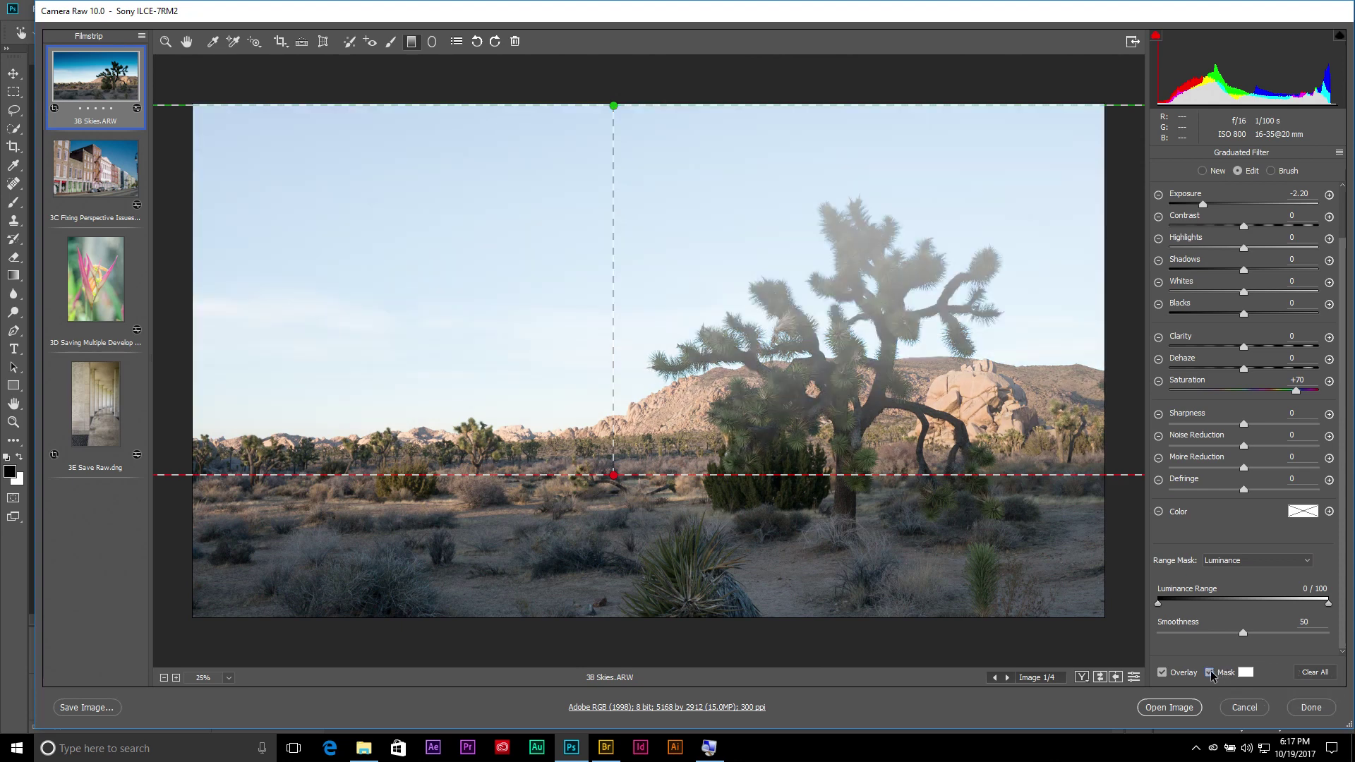
click(1246, 672)
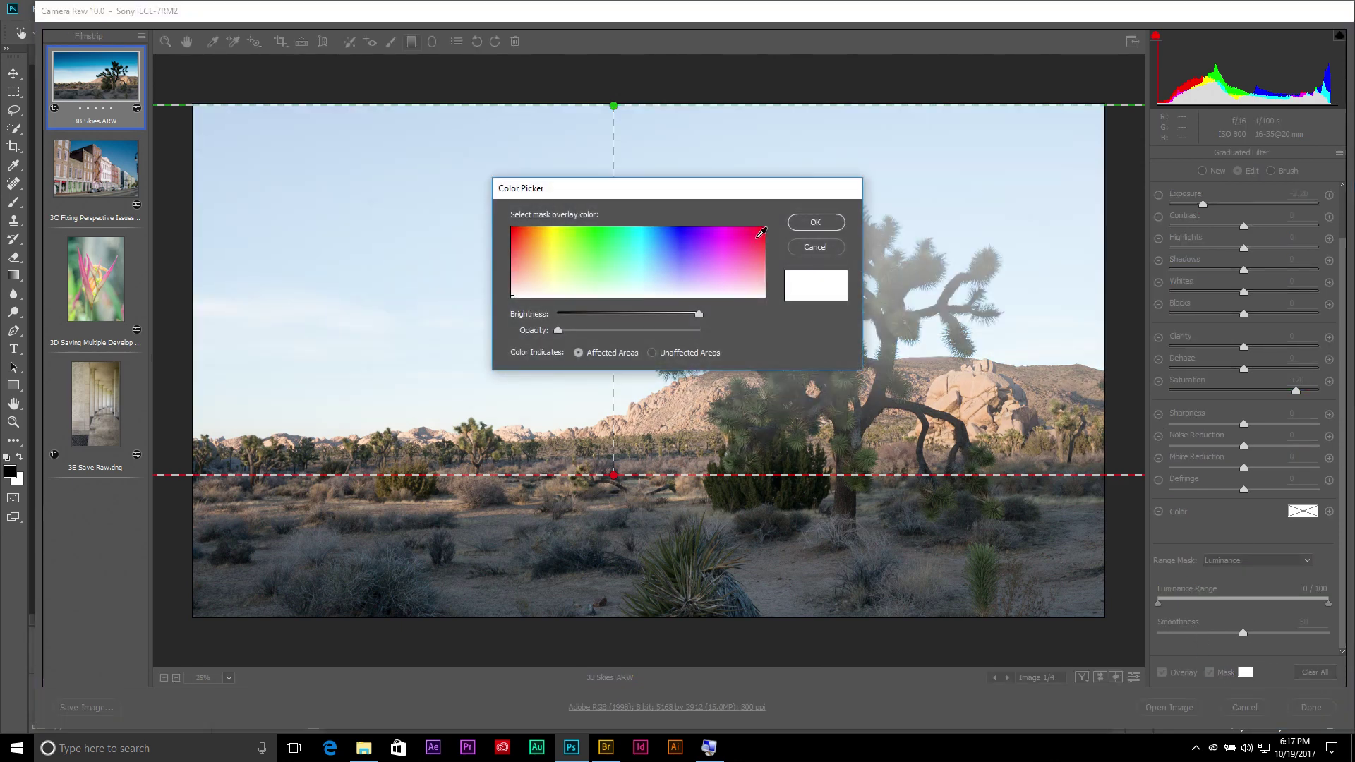
click(763, 228)
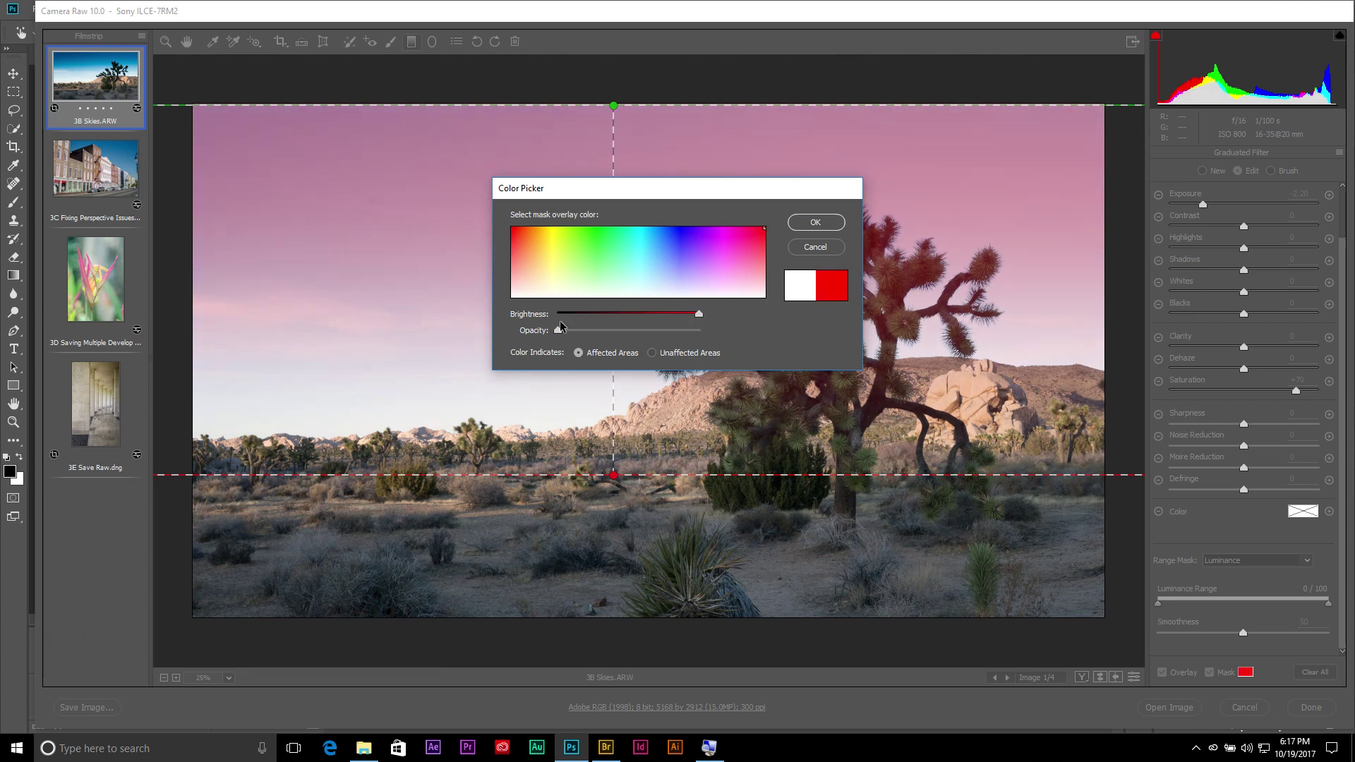
click(818, 220)
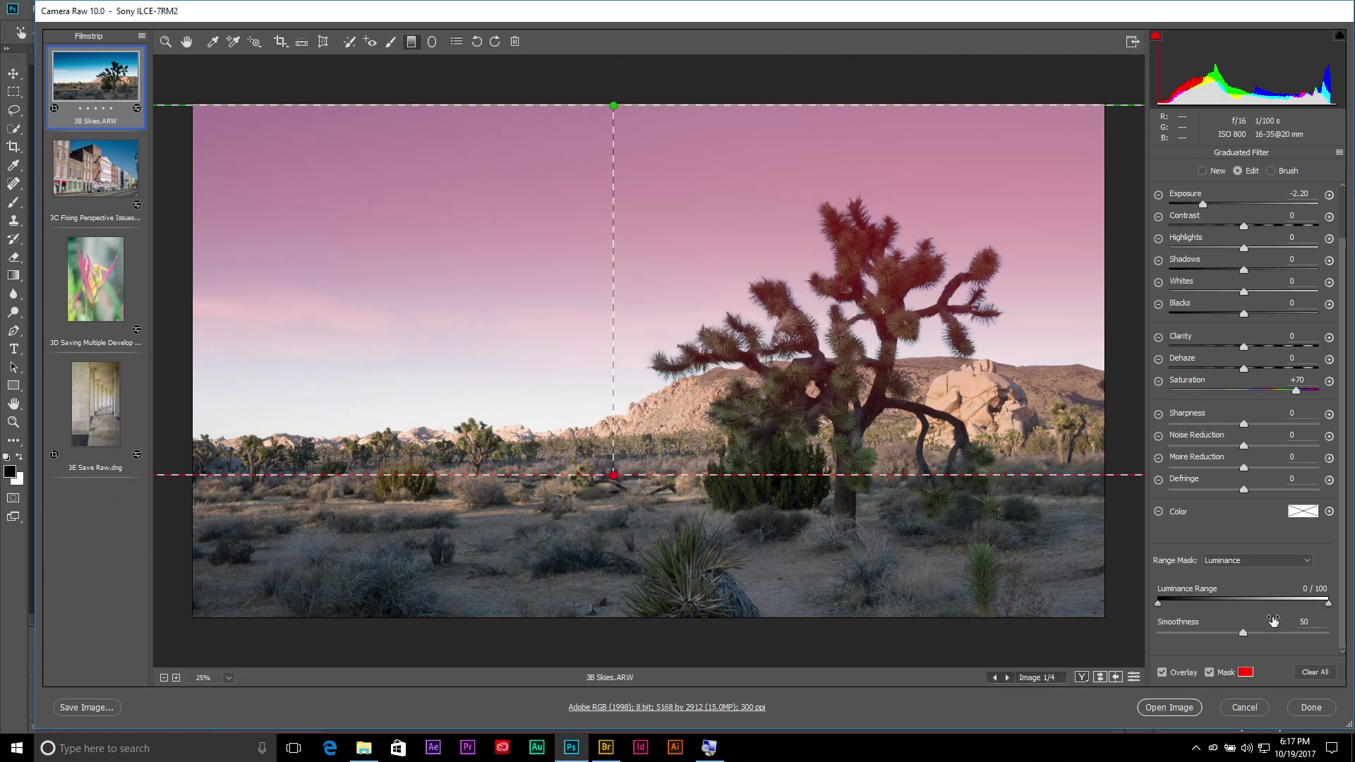
drag(1158, 605, 1267, 609)
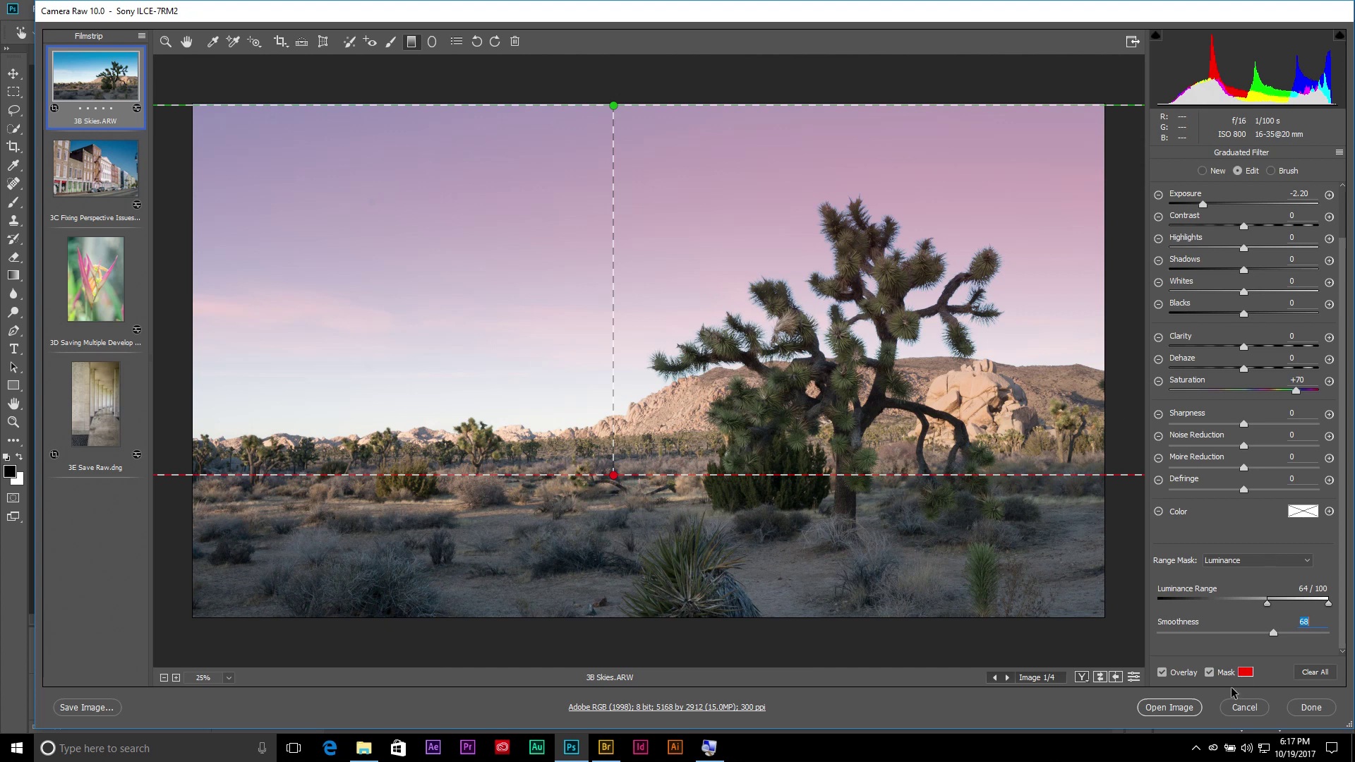
click(1210, 673)
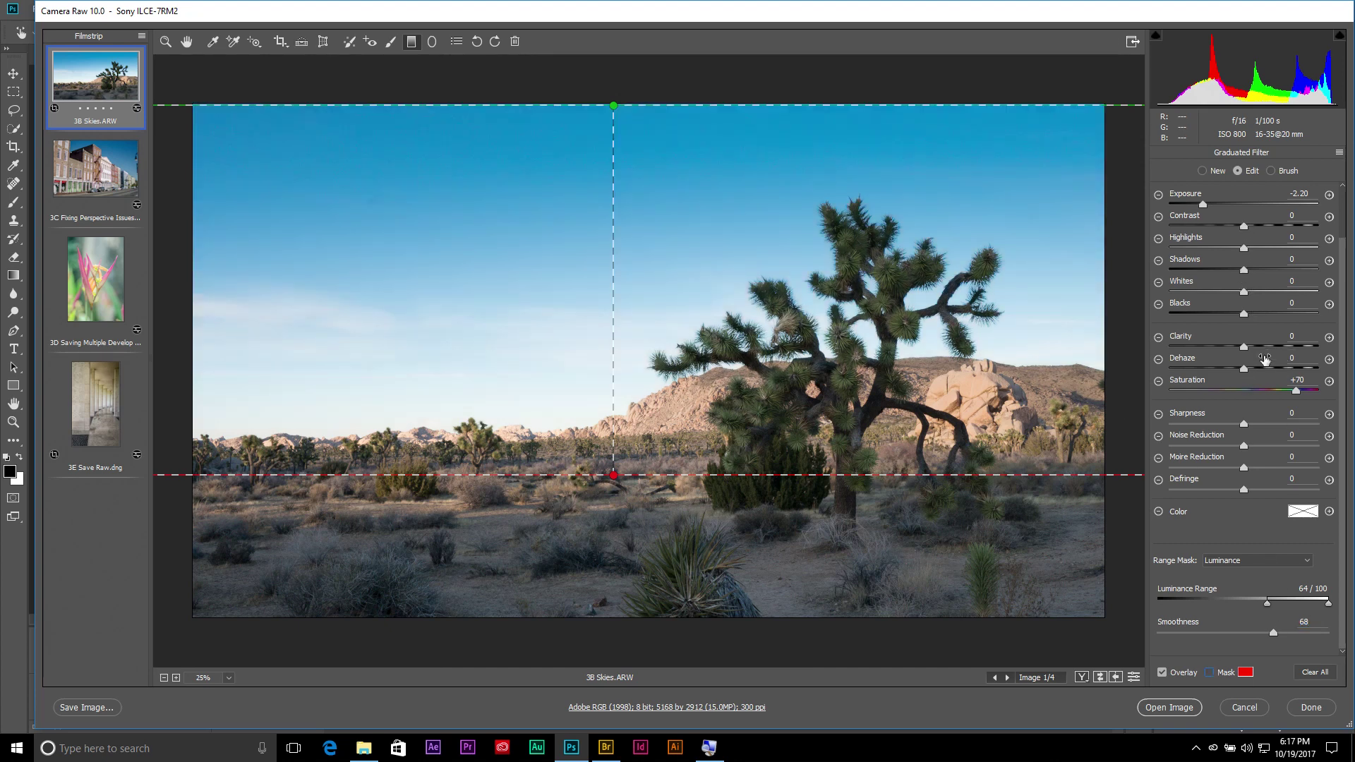
- Set the sky filter's Saturation to +54 and its Temperature to -76
drag(1288, 397, 1284, 395)
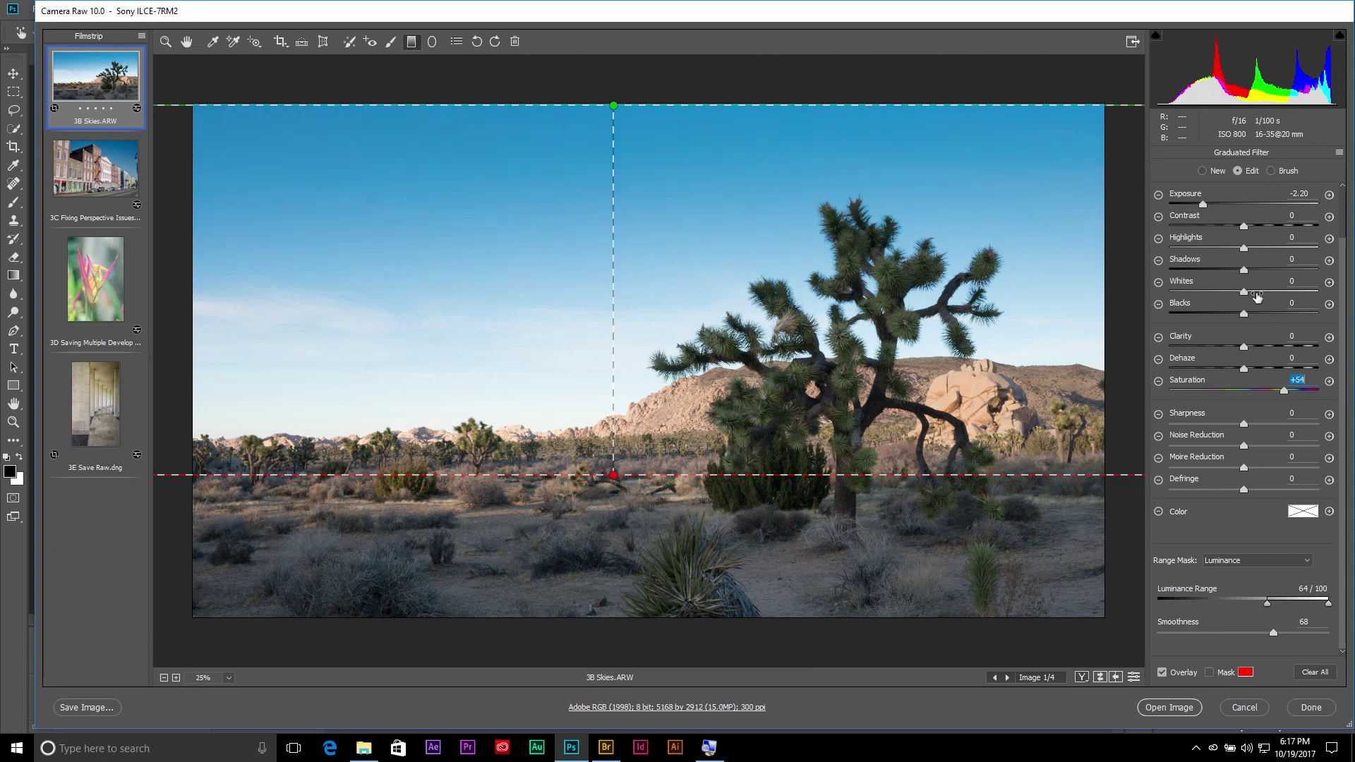
scroll(1254, 280, up, 1)
scroll(1253, 280, up, 1)
drag(1244, 206, 1187, 211)
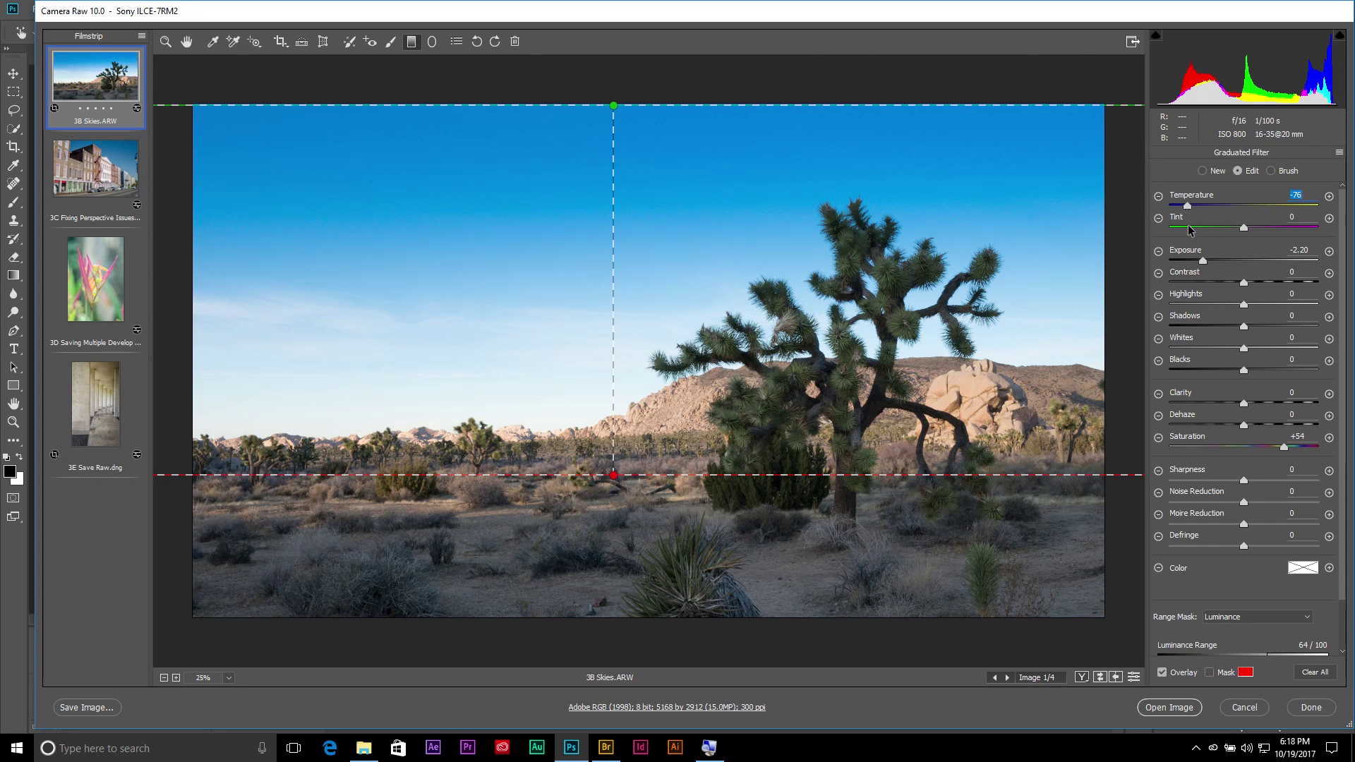
- Add a second graduated filter from the bottom of the desert up to the horizon, with Temperature +38, Exposure -0.40 and Clarity +100
click(1202, 172)
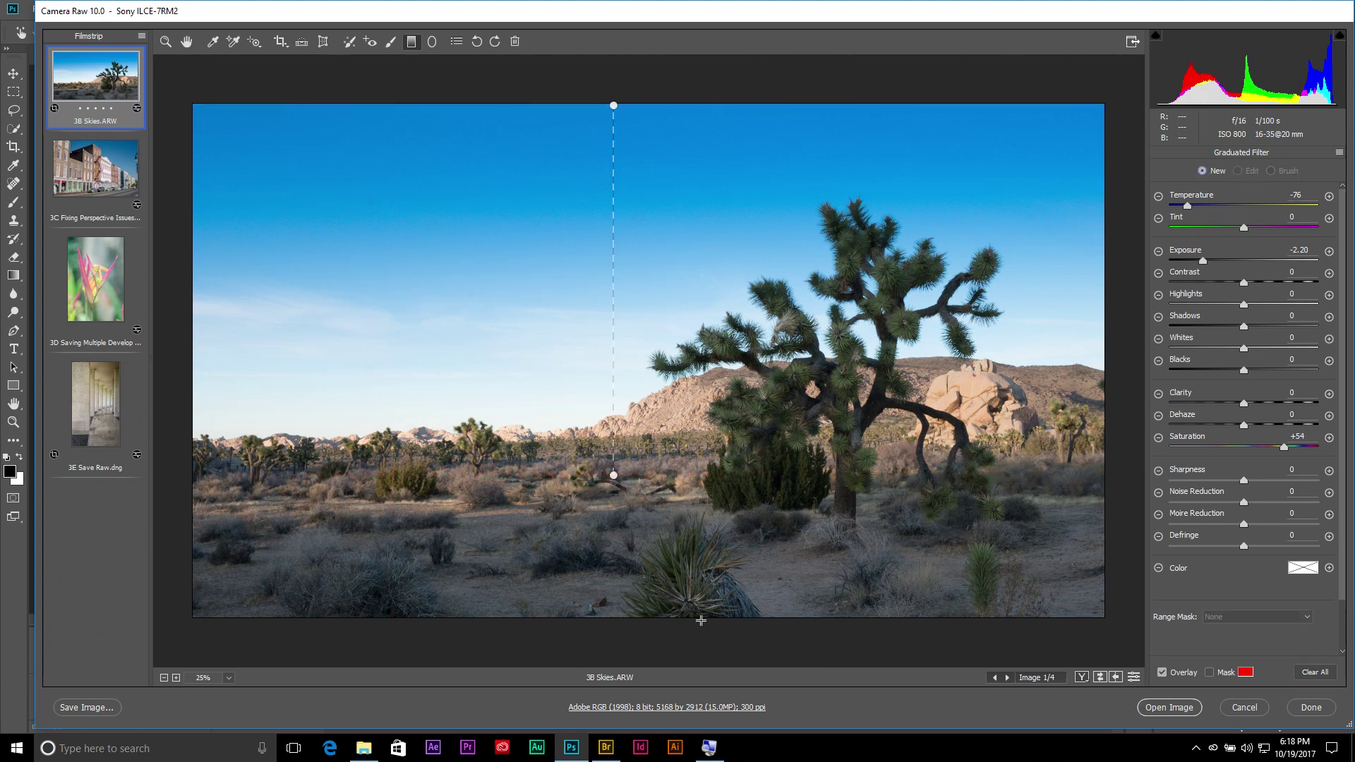
drag(691, 627, 695, 439)
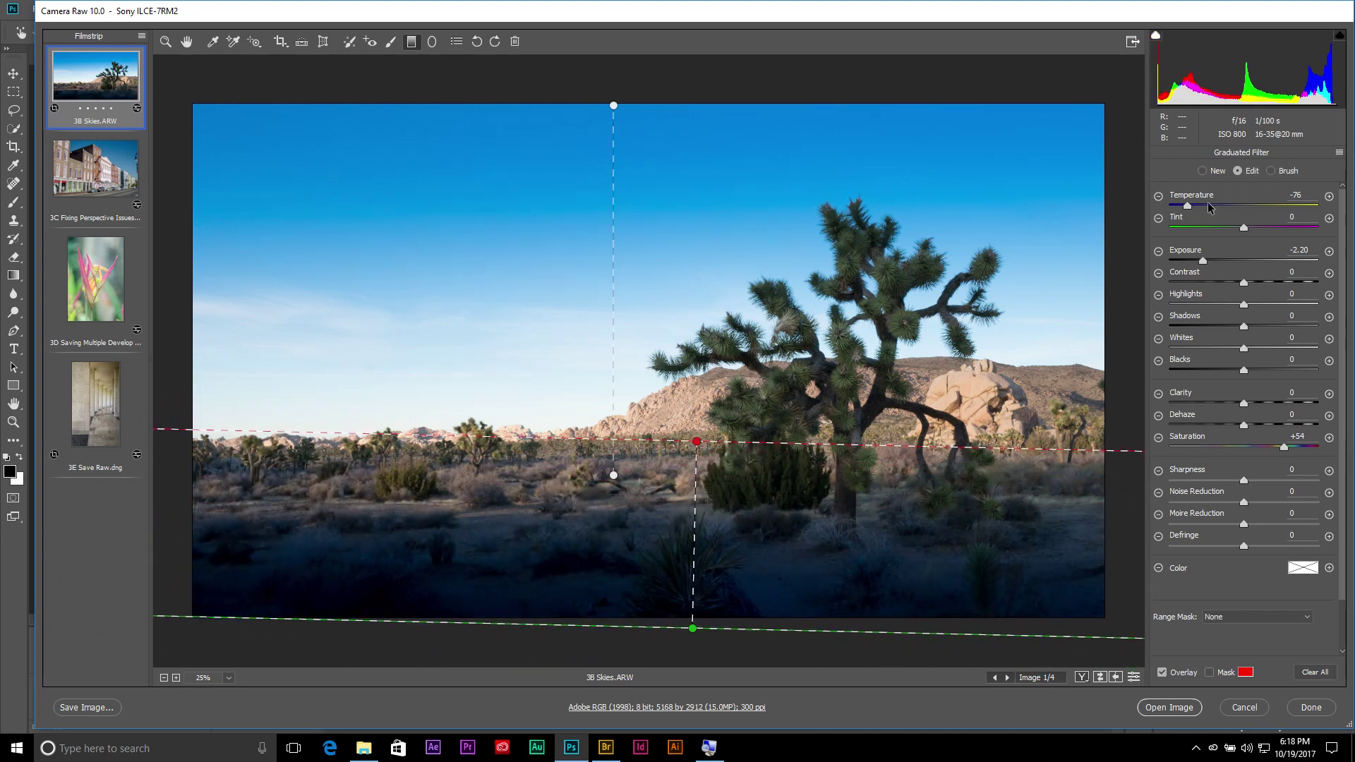
drag(1188, 206, 1274, 210)
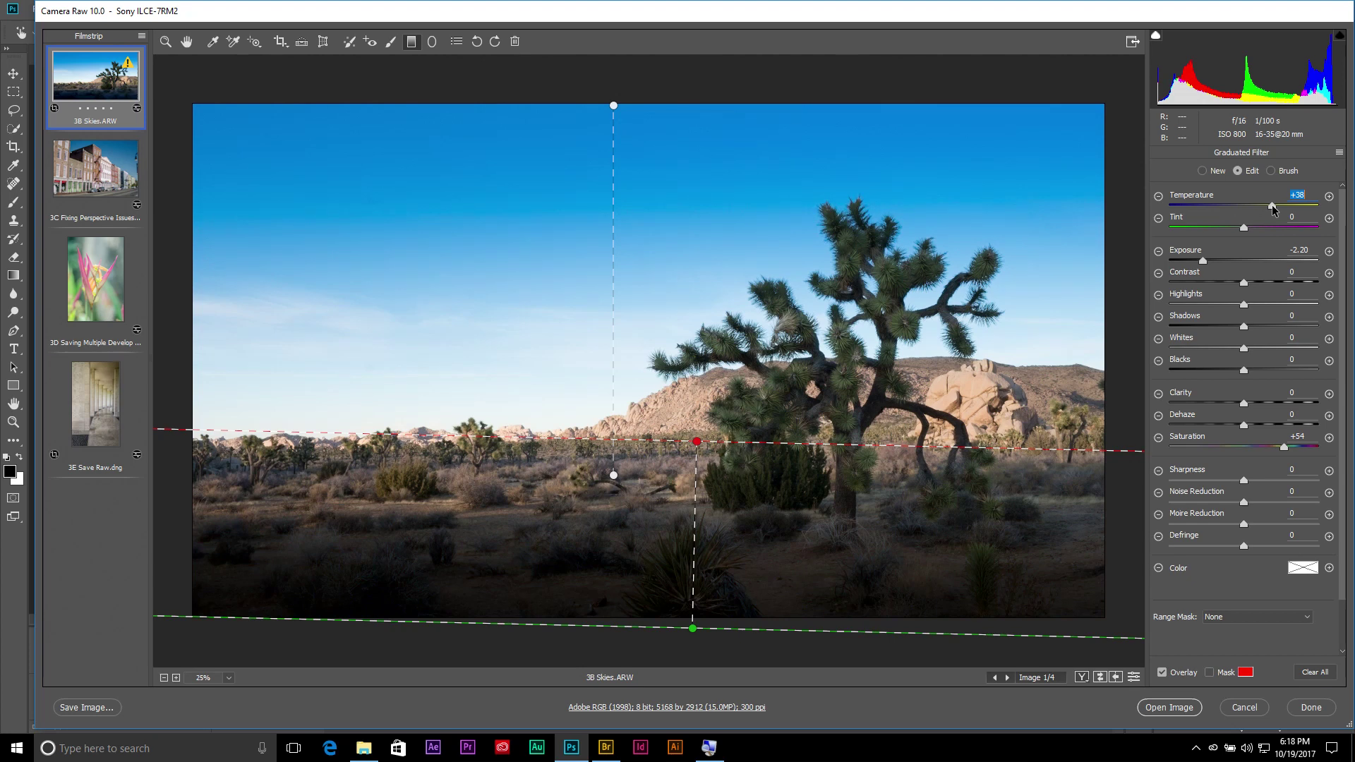
drag(1207, 261, 1237, 262)
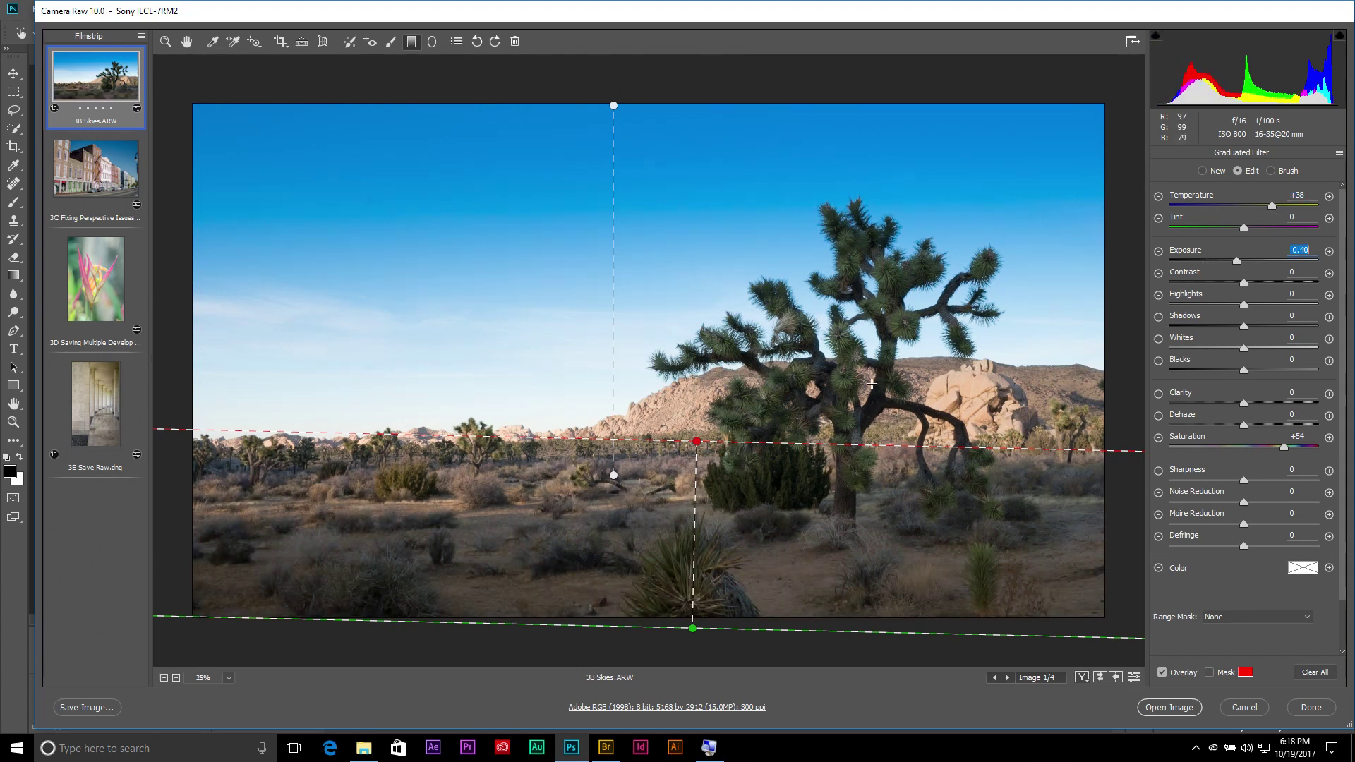
drag(1244, 403, 1300, 404)
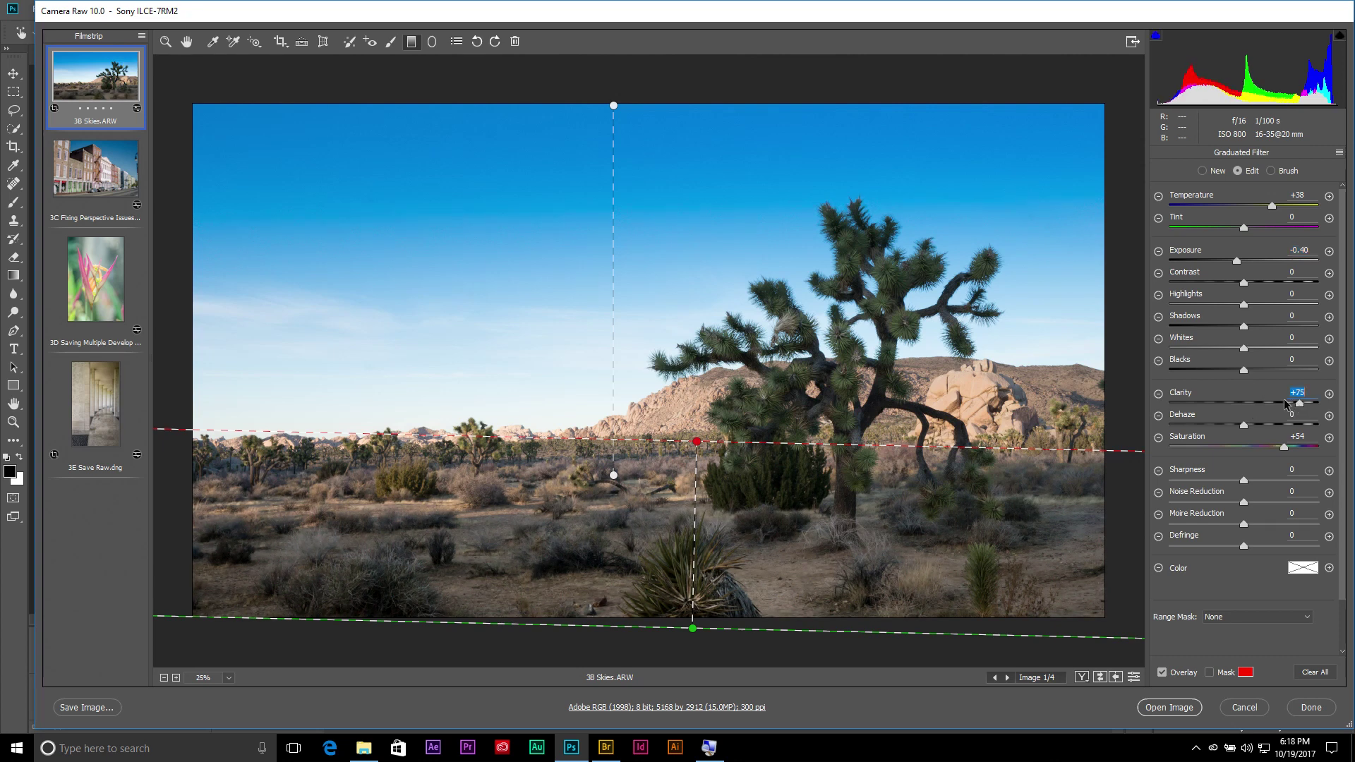
drag(1299, 403, 1320, 400)
- Compare the tree area side by side before and after, and slightly tilt the foreground gradient
click(1081, 677)
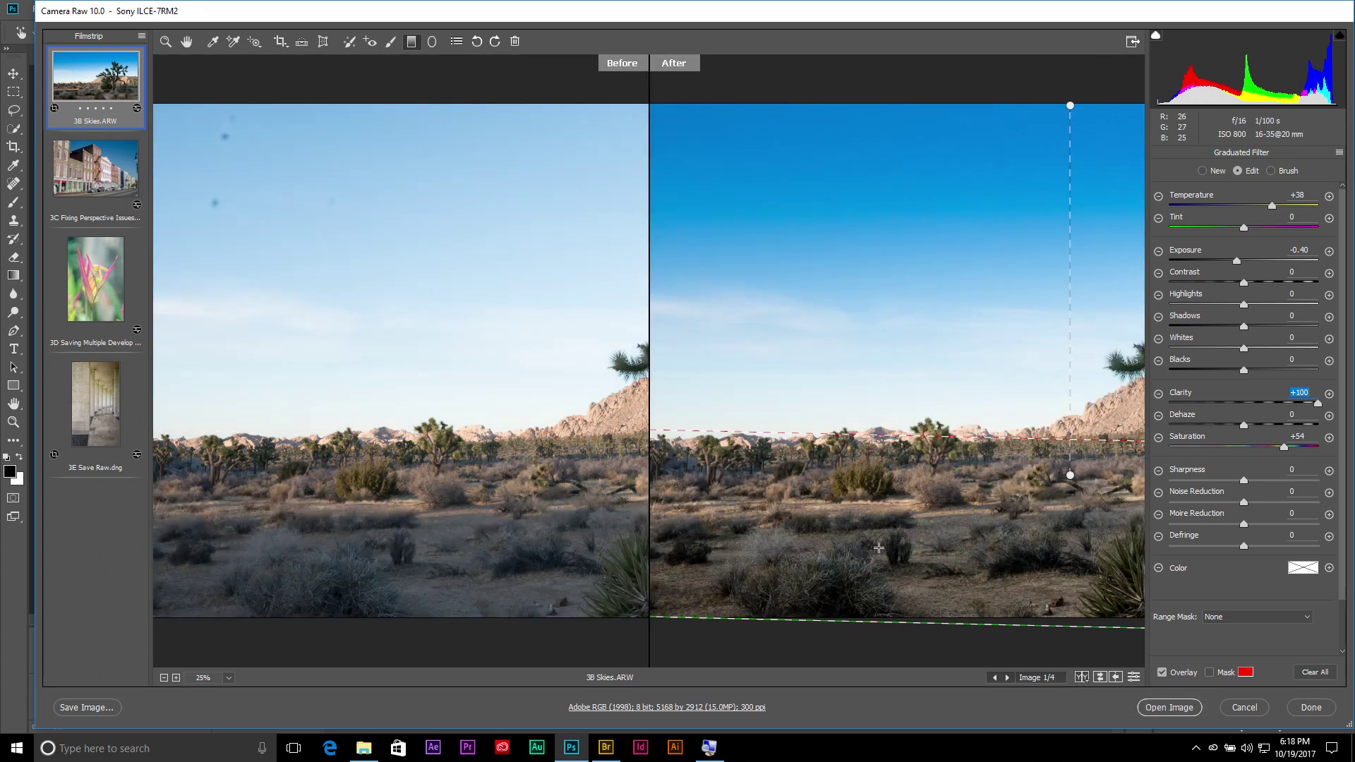
drag(898, 541, 535, 536)
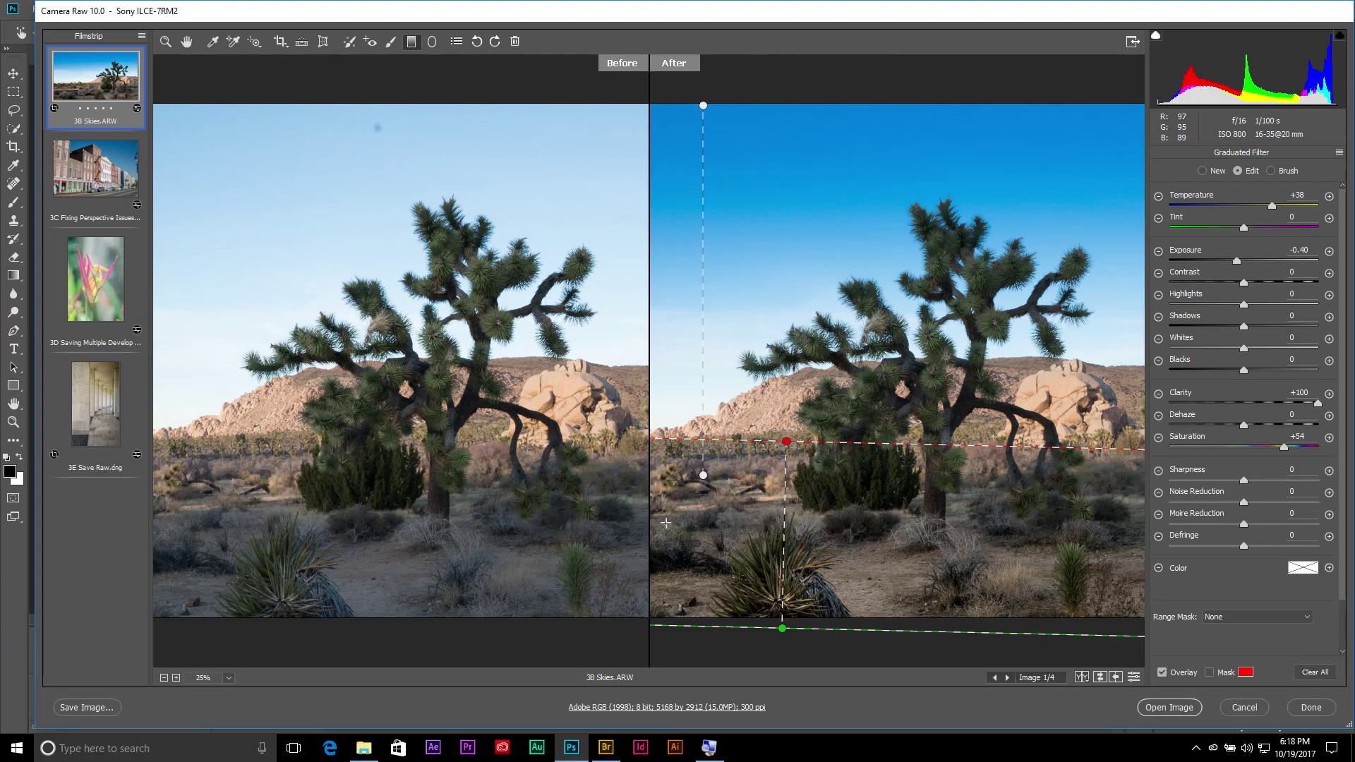
drag(787, 443, 778, 441)
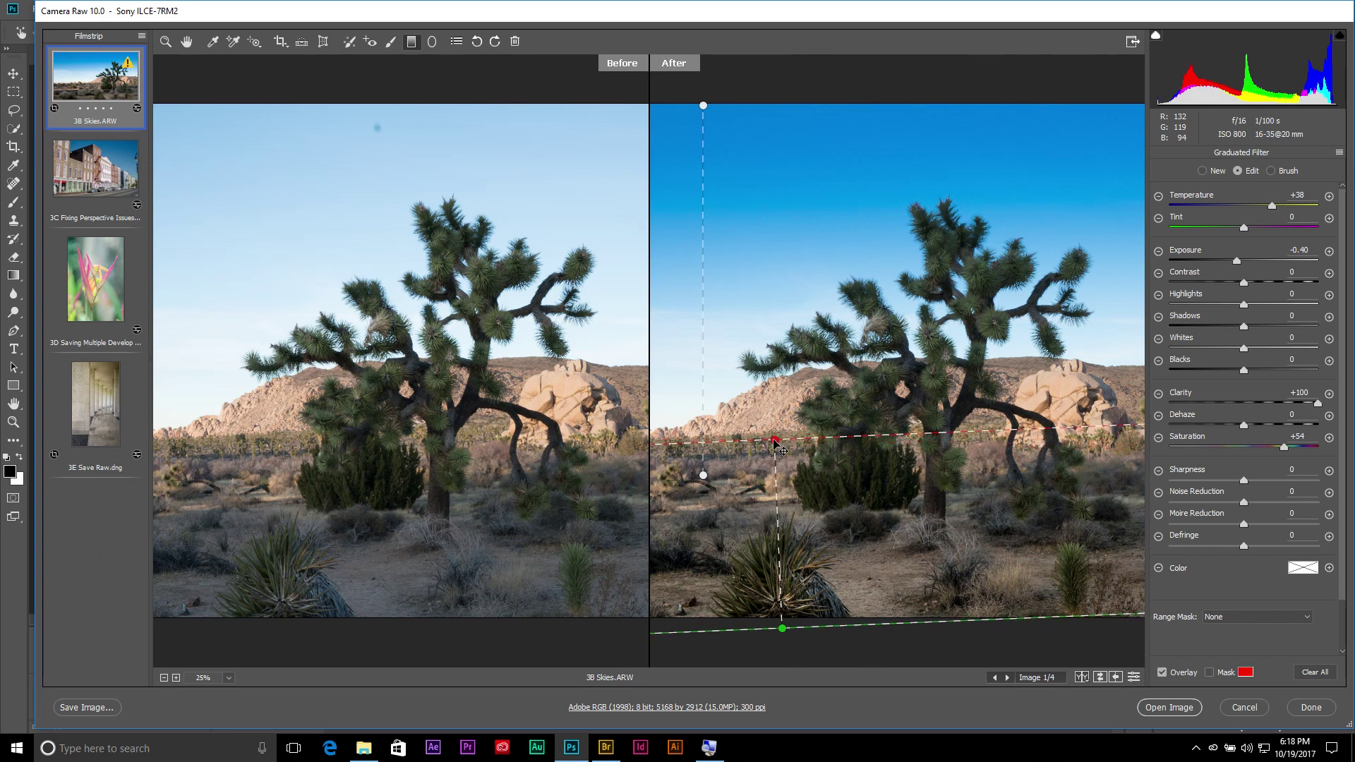
- Apply a Color range mask to the foreground filter and sample the desert ground's color near the yucca plant
click(1296, 620)
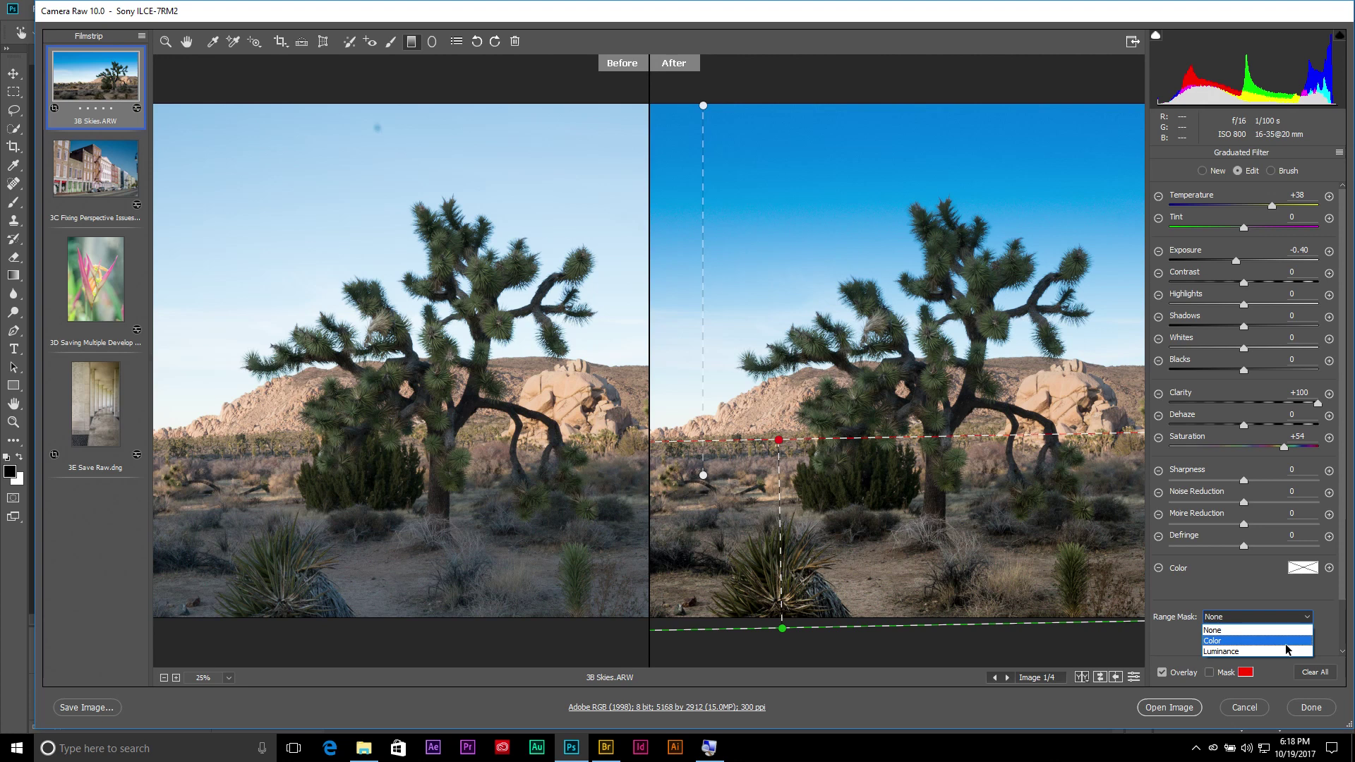
click(1285, 644)
click(1326, 618)
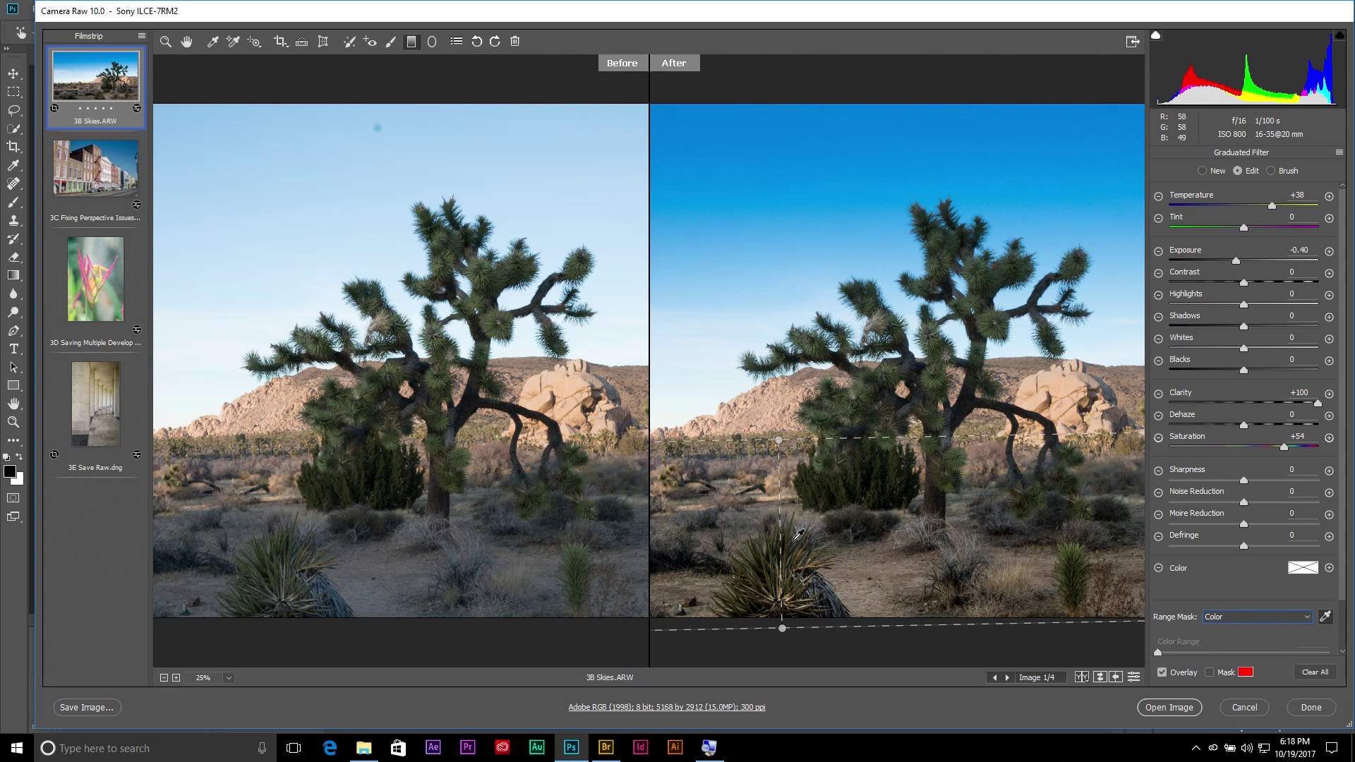
click(879, 579)
click(882, 560)
click(857, 558)
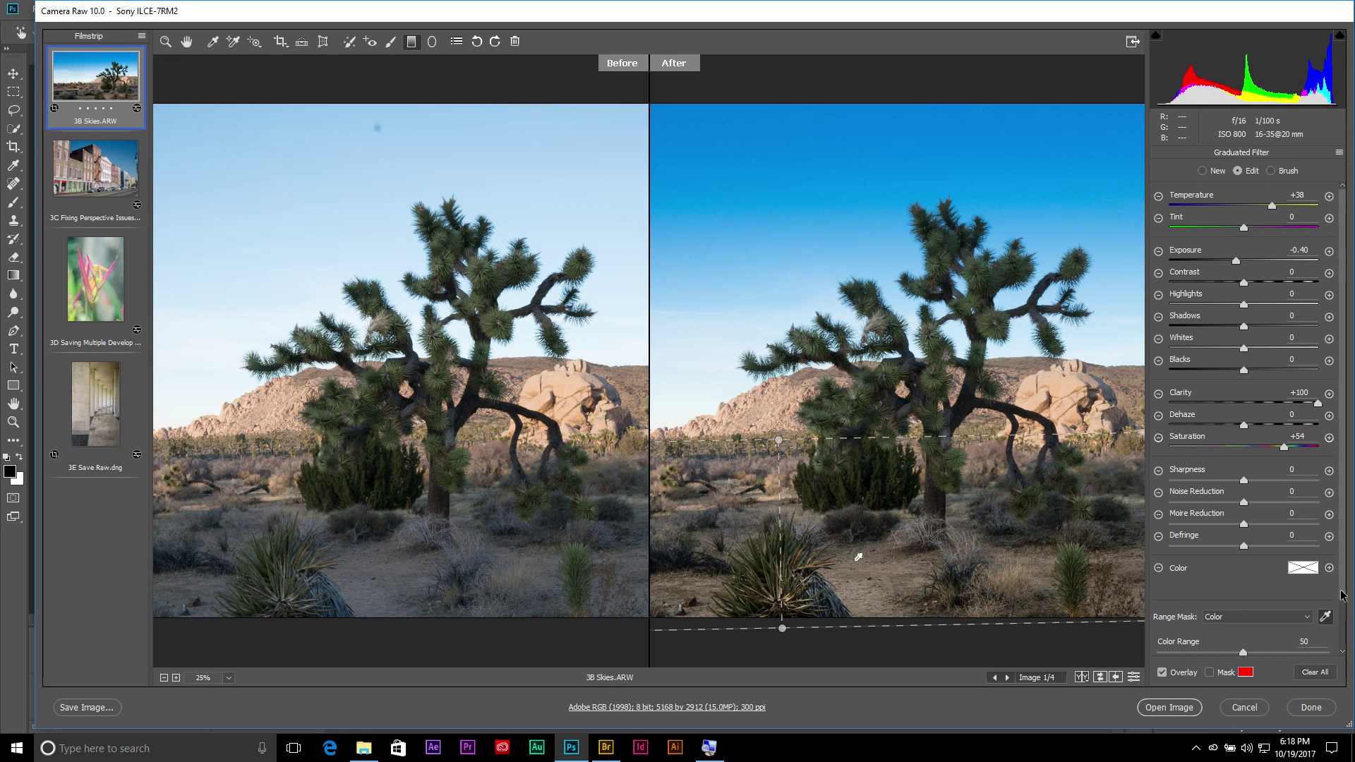
- Narrow the foreground filter's Color Range to 11 and check its mask overlay
drag(1341, 595, 1342, 648)
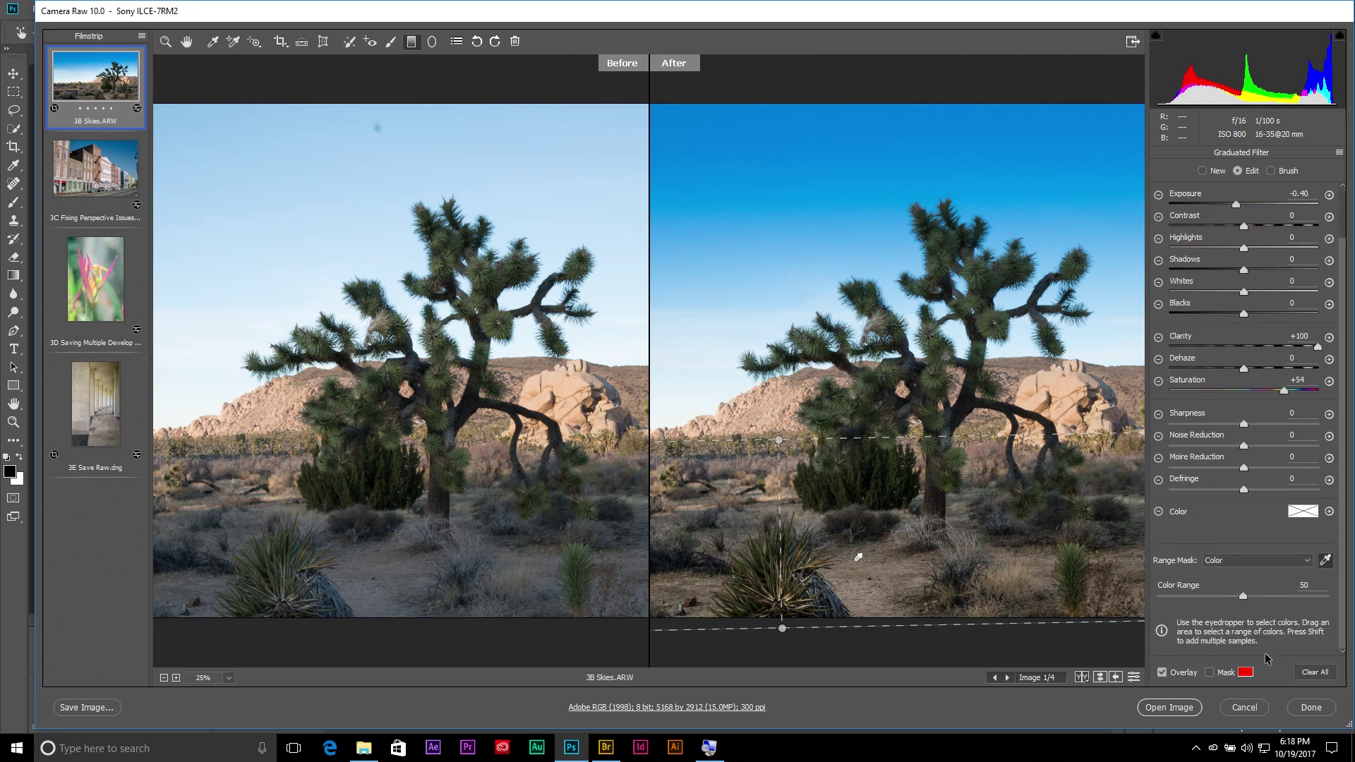
drag(1244, 599, 1179, 600)
click(1210, 674)
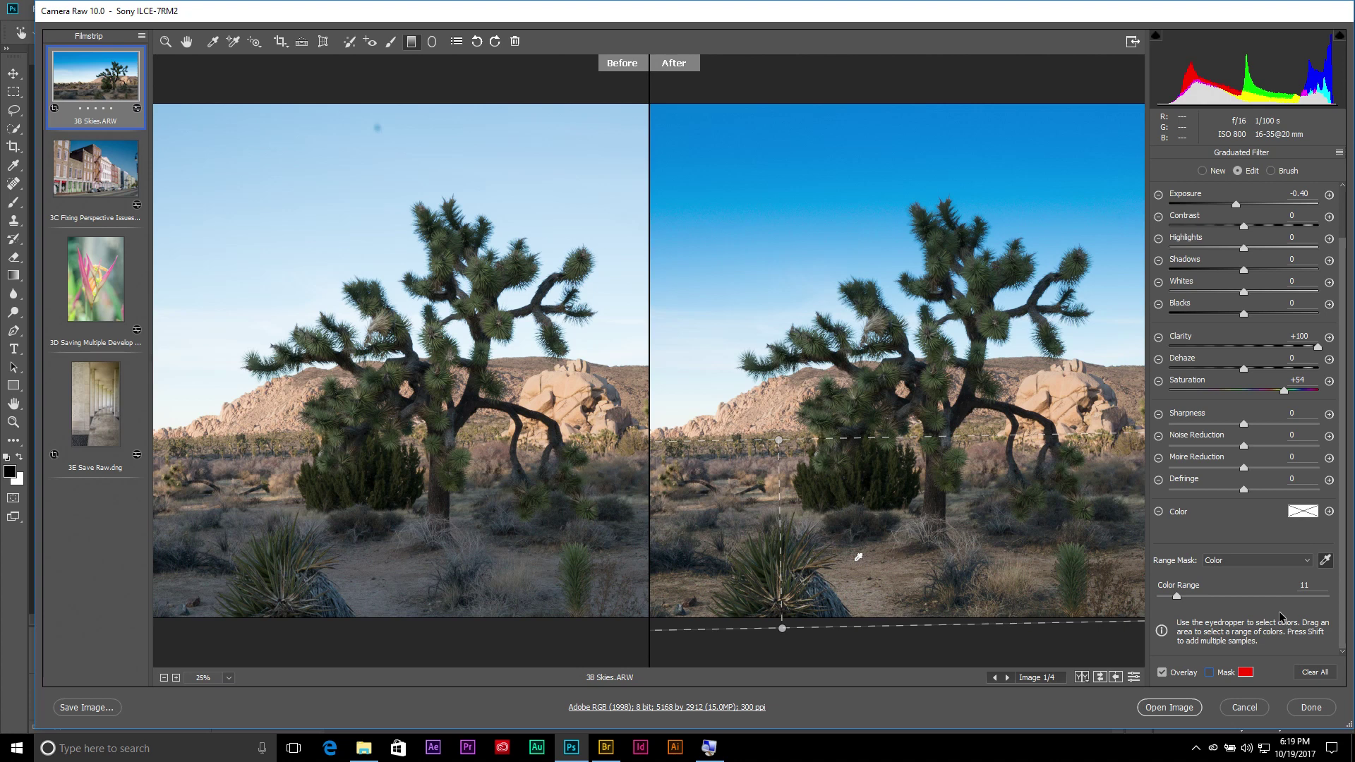
click(1306, 563)
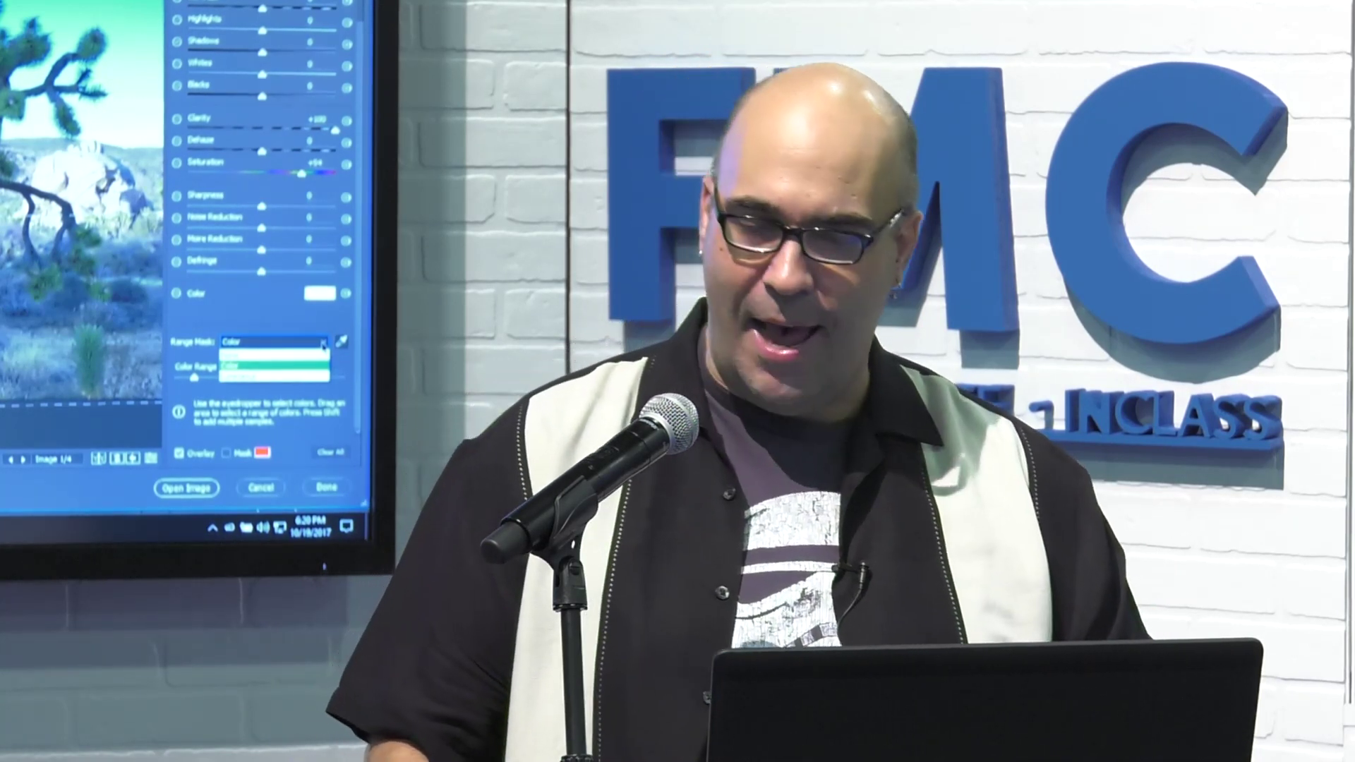
click(323, 345)
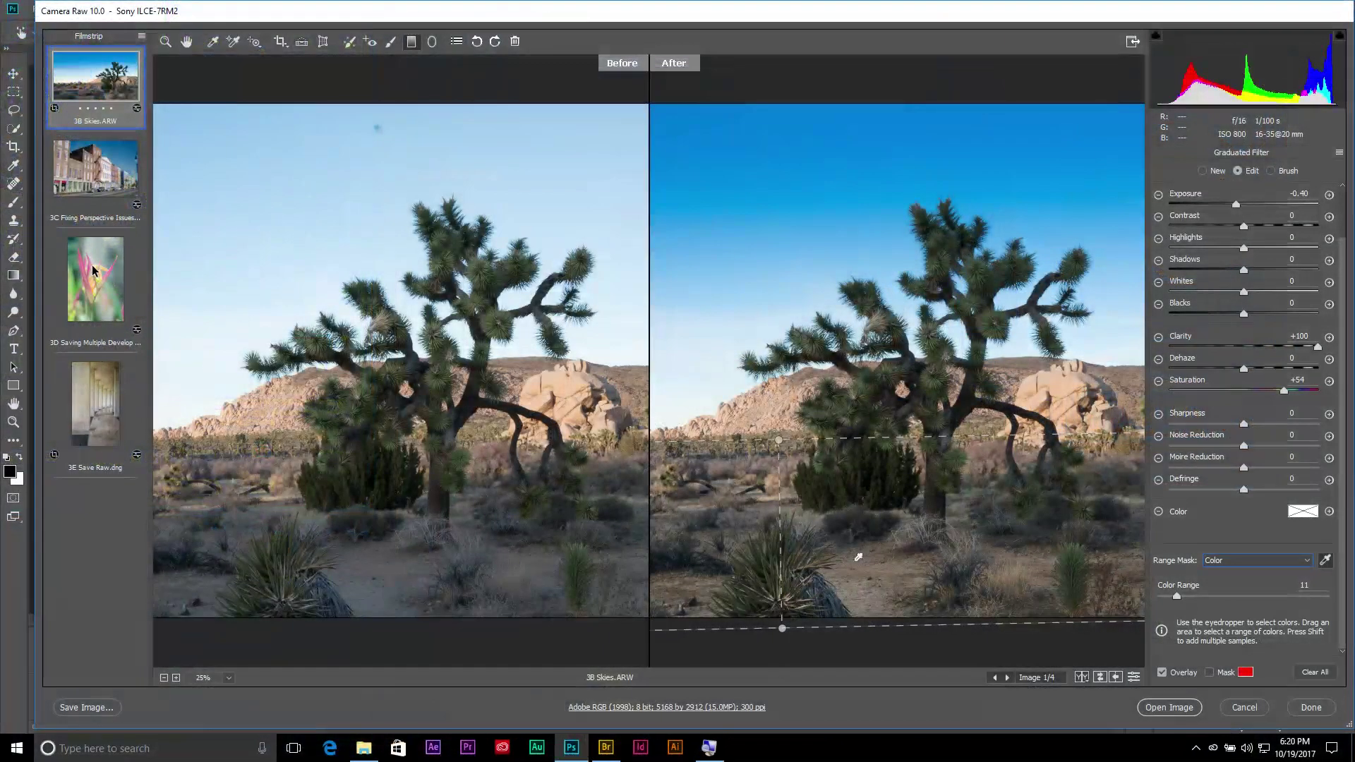
- On the pink flower photo, use targeted luminance adjustment to set Reds -55, Oranges -56, Yellows -38, Greens -88, Aquas -100 and Magentas -33
click(92, 270)
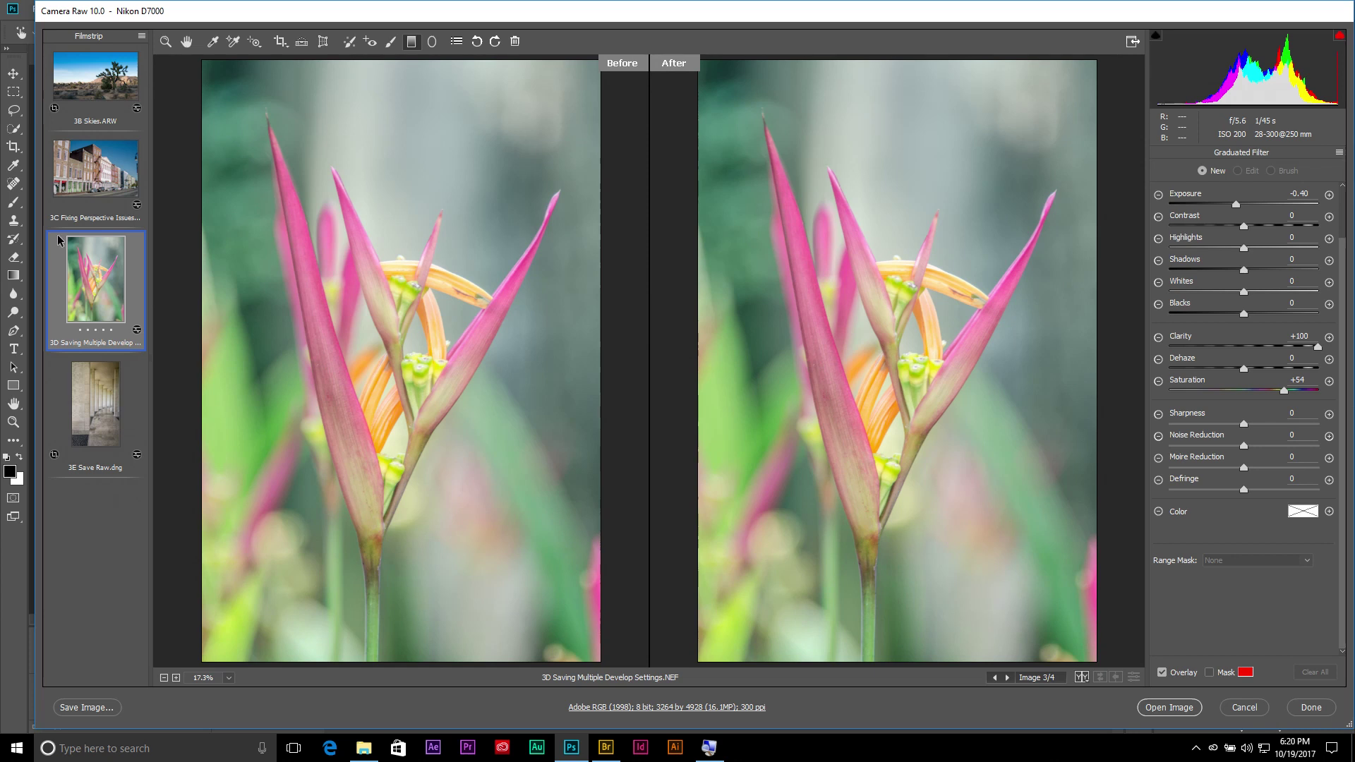
click(256, 43)
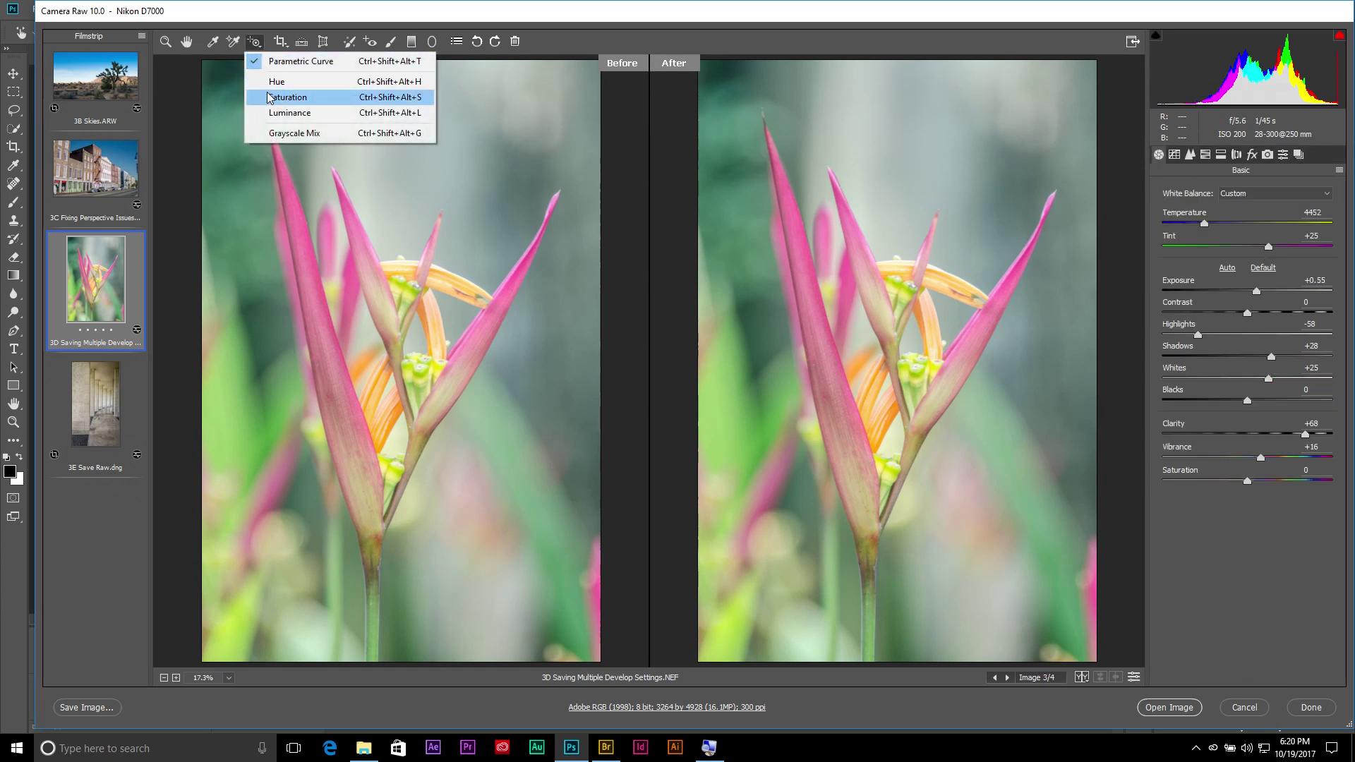
click(270, 113)
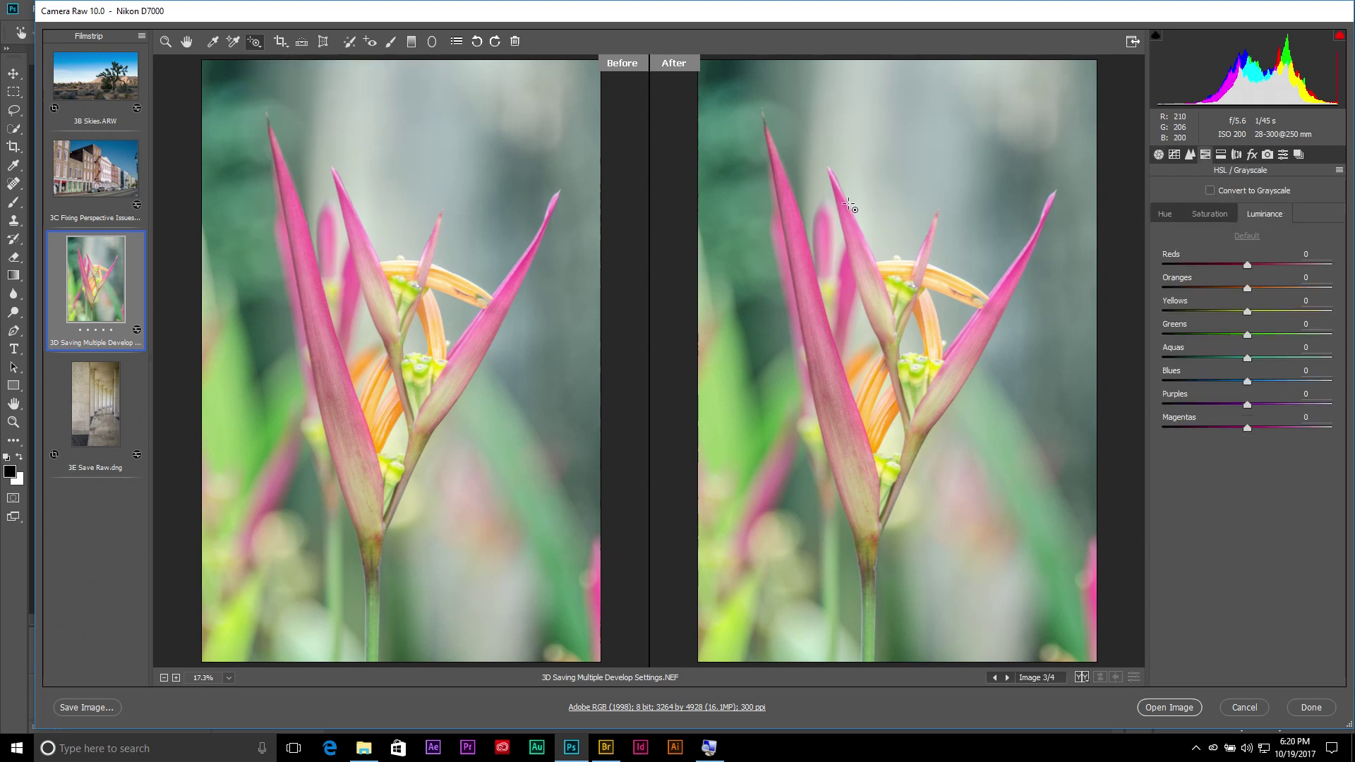
drag(757, 166, 757, 264)
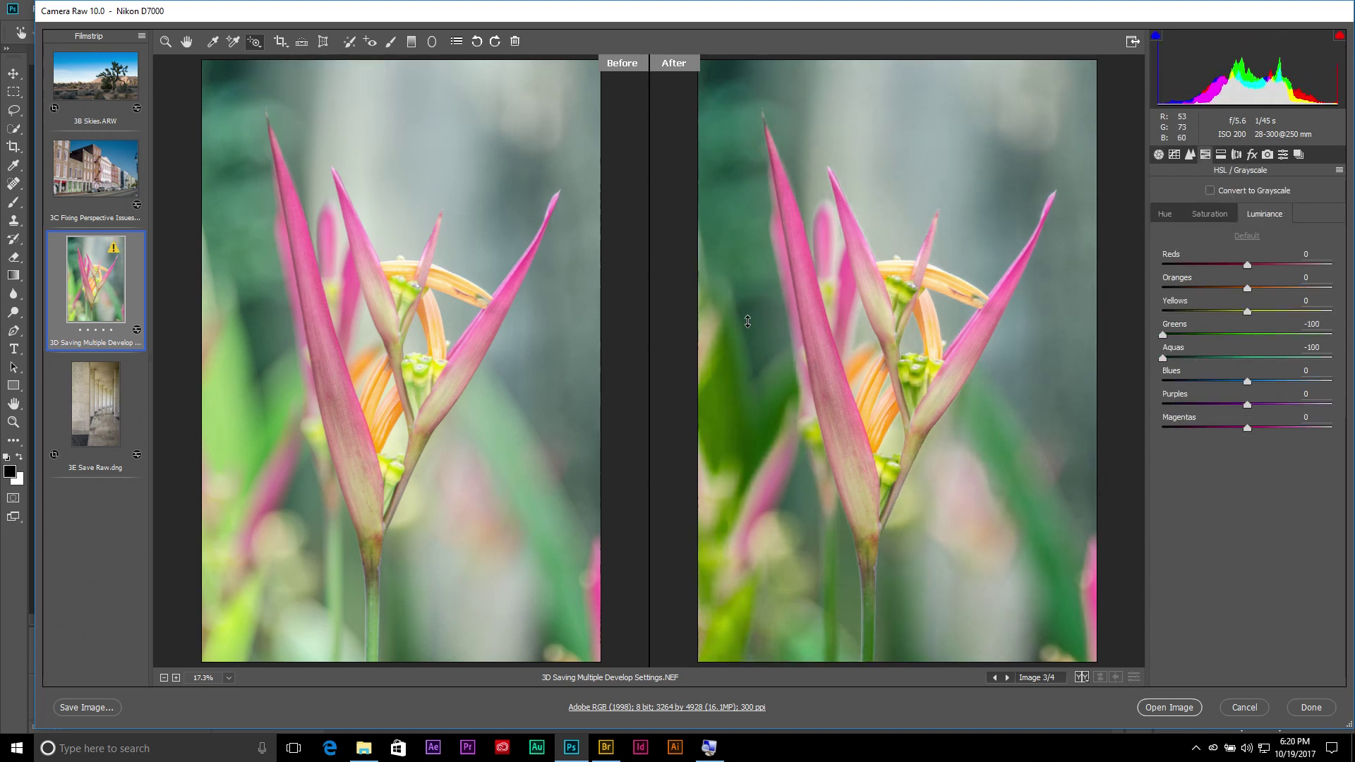
drag(803, 319, 829, 355)
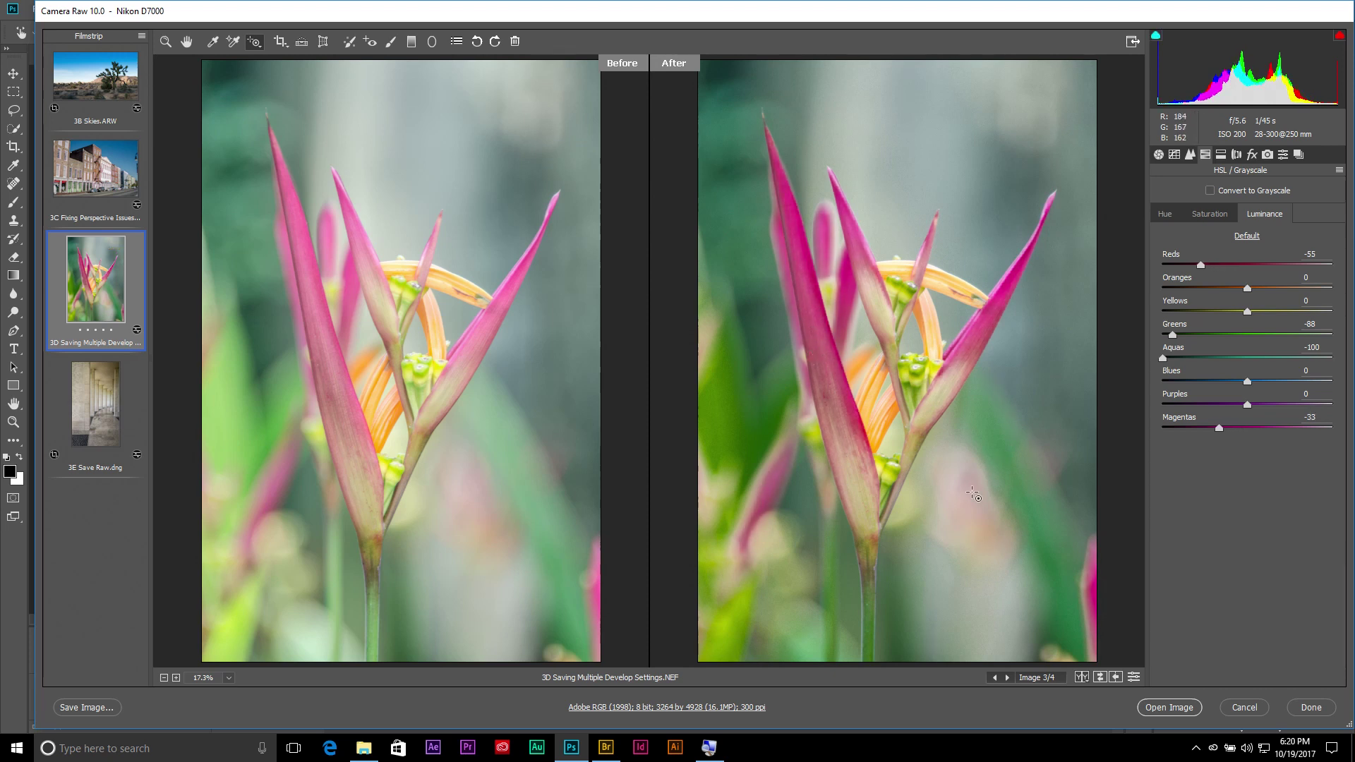
drag(967, 526, 961, 553)
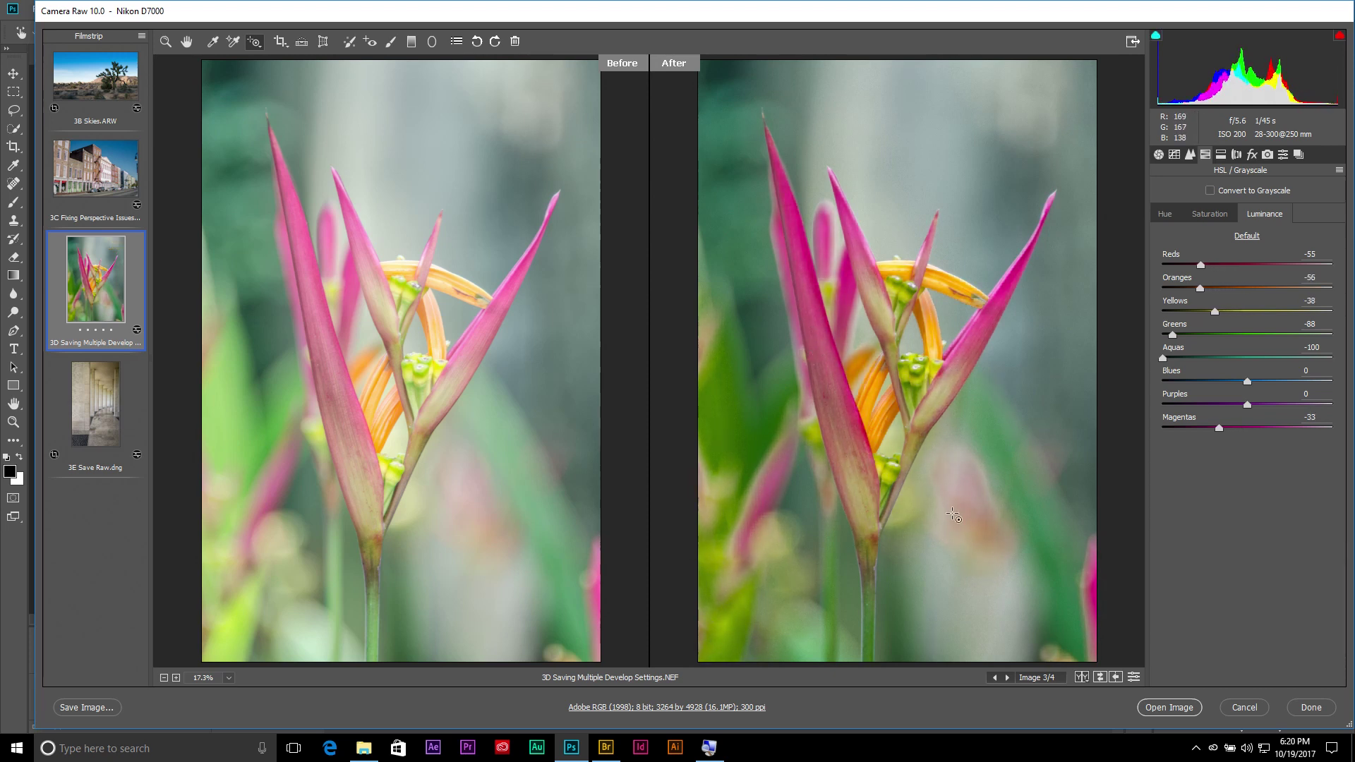
- Use targeted saturation adjustment on the background foliage to lower Greens to -34 and Yellows to -1
click(252, 48)
click(296, 99)
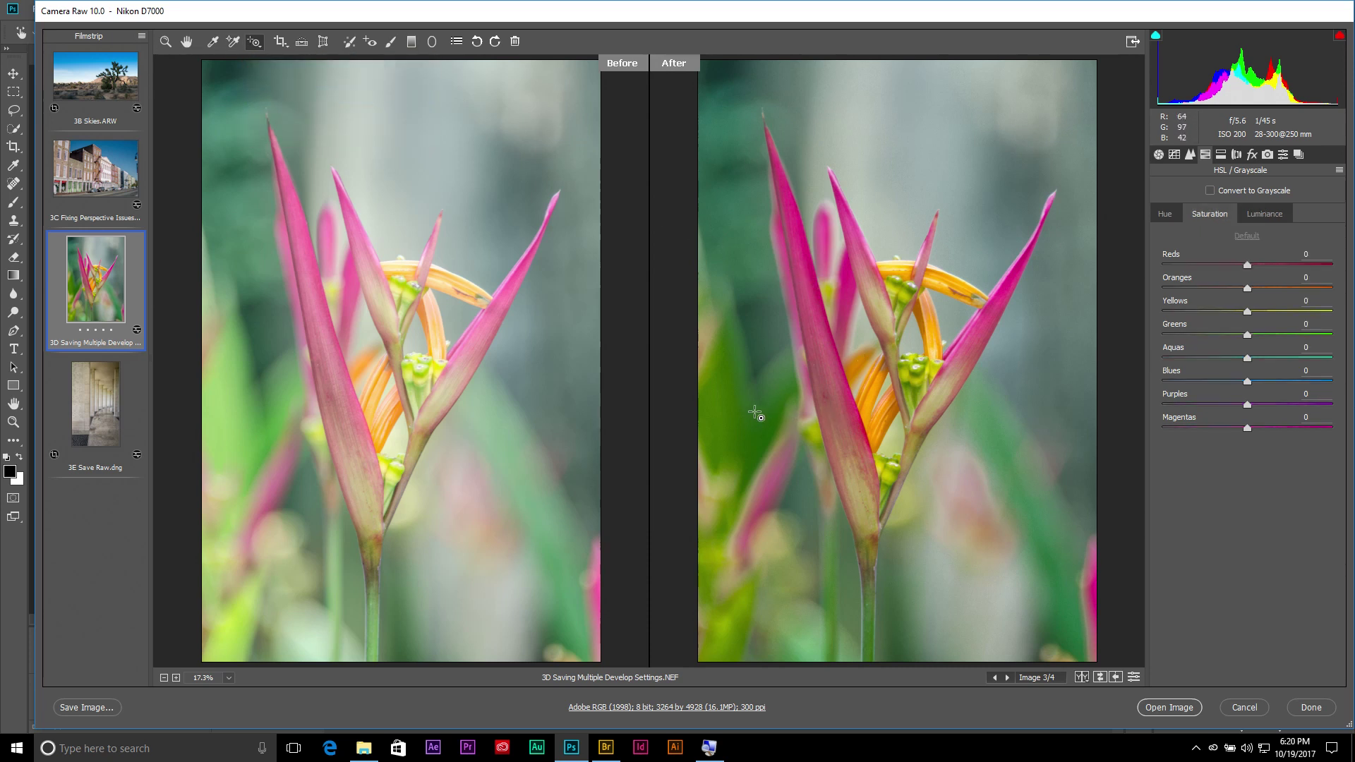
drag(737, 385, 743, 409)
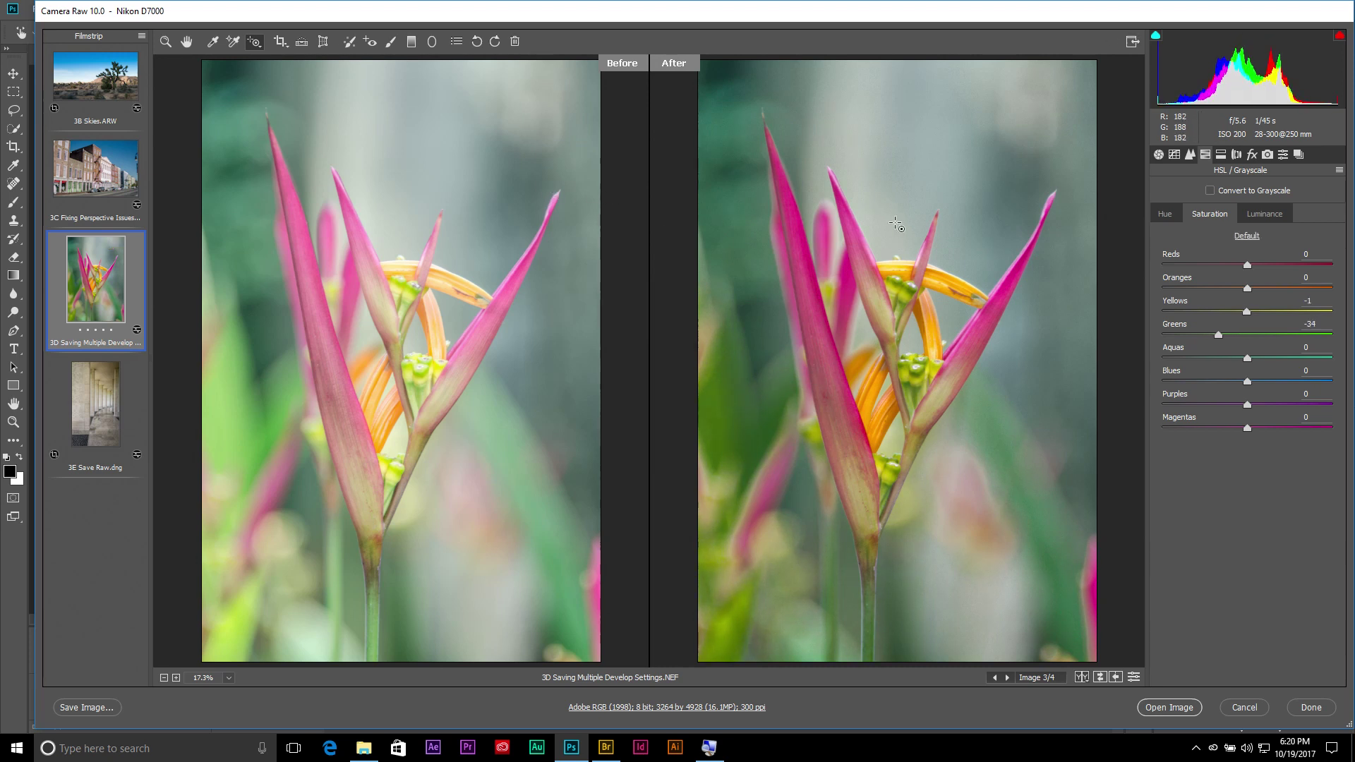
- Use targeted hue adjustment on the flower's orange petals to shift Oranges and Yellows to -19
click(256, 43)
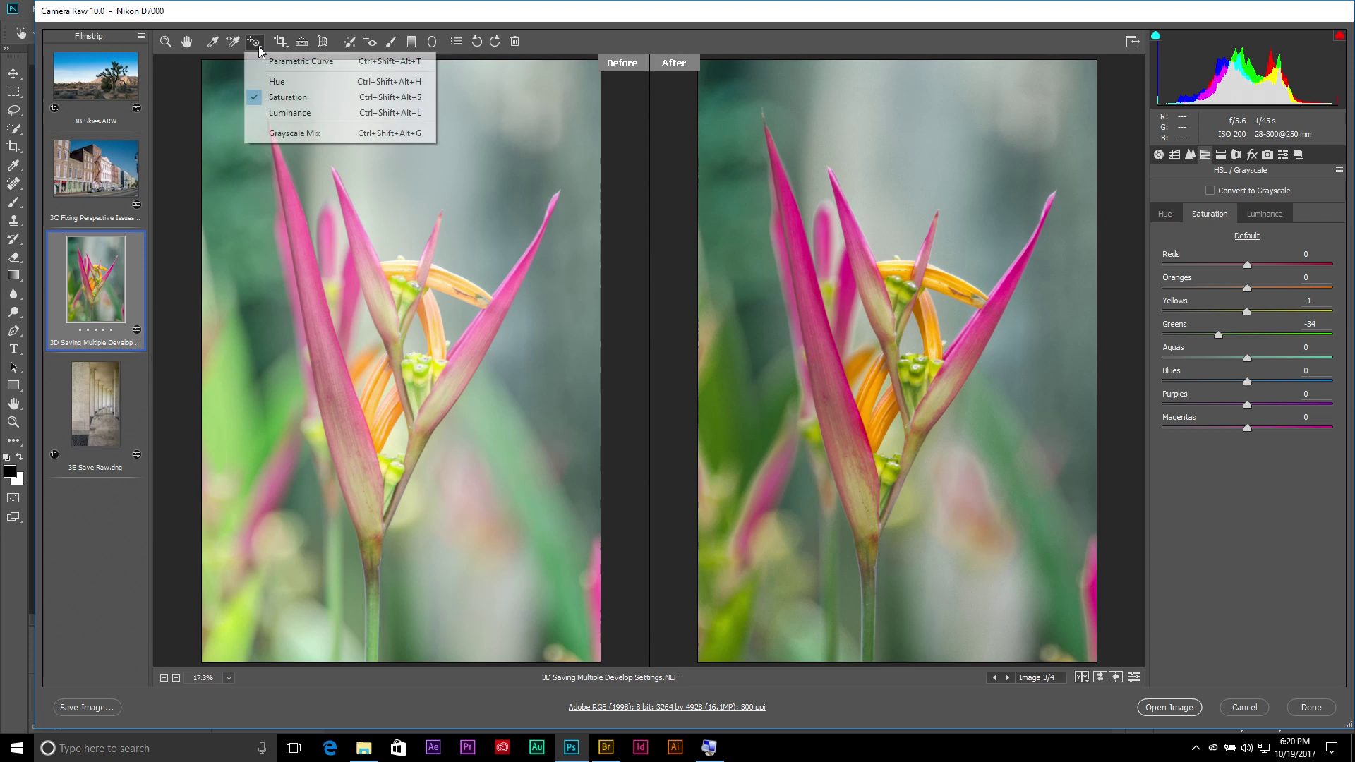
click(278, 75)
mouse_move(921, 286)
mouse_down()
mouse_move(949, 284)
mouse_move(895, 283)
mouse_move(916, 288)
mouse_up()
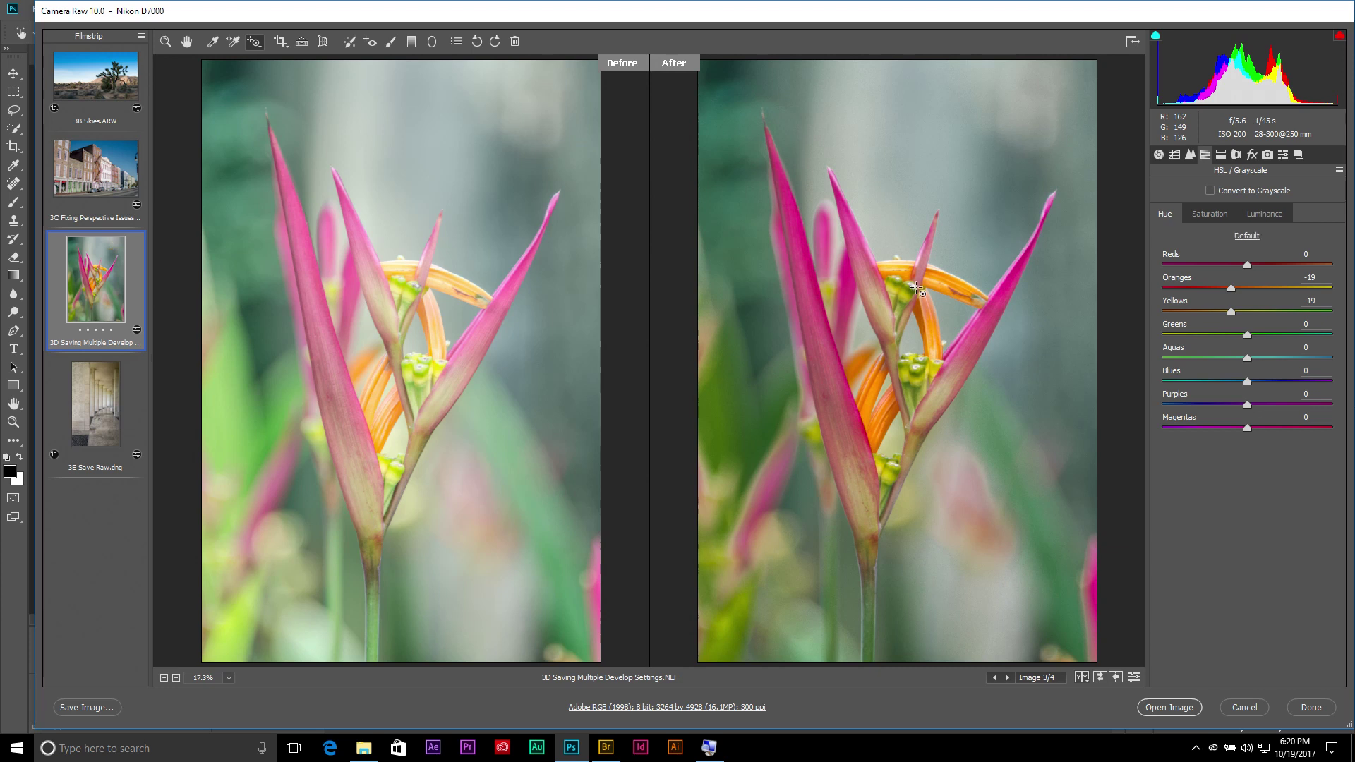
click(247, 45)
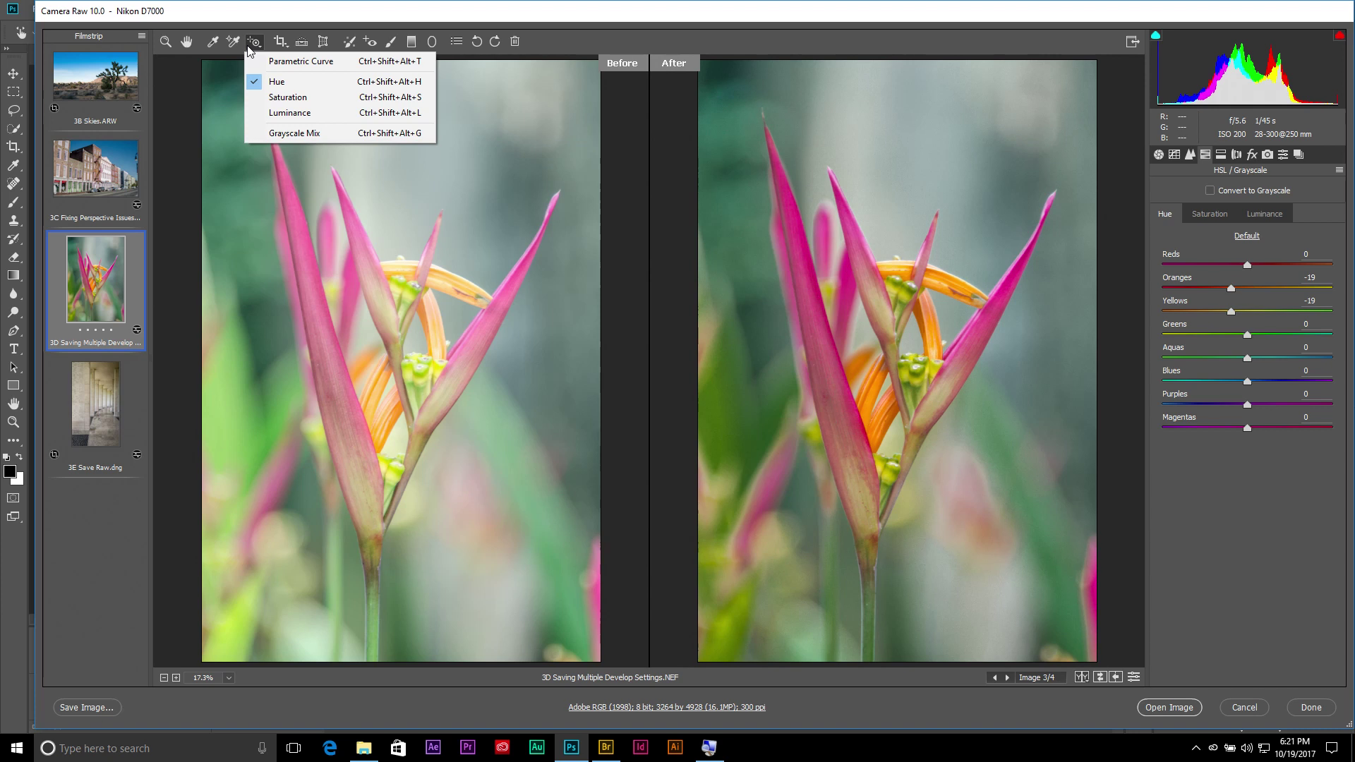
click(456, 53)
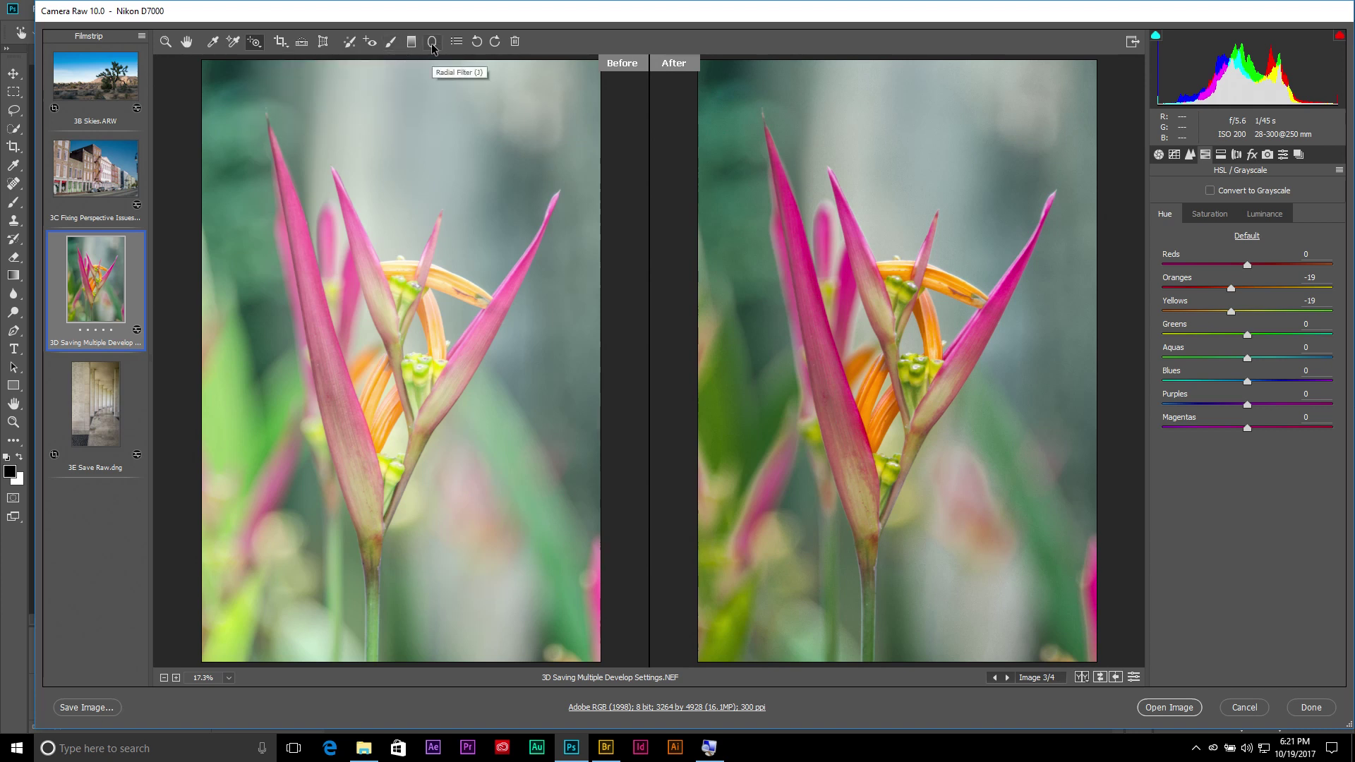
- Draw an elliptical radial filter centred on the flower and tilt it to follow the petals
click(432, 44)
mouse_move(785, 144)
mouse_down()
mouse_move(937, 410)
mouse_move(967, 509)
mouse_up()
drag(823, 189, 933, 361)
drag(1110, 240, 1085, 268)
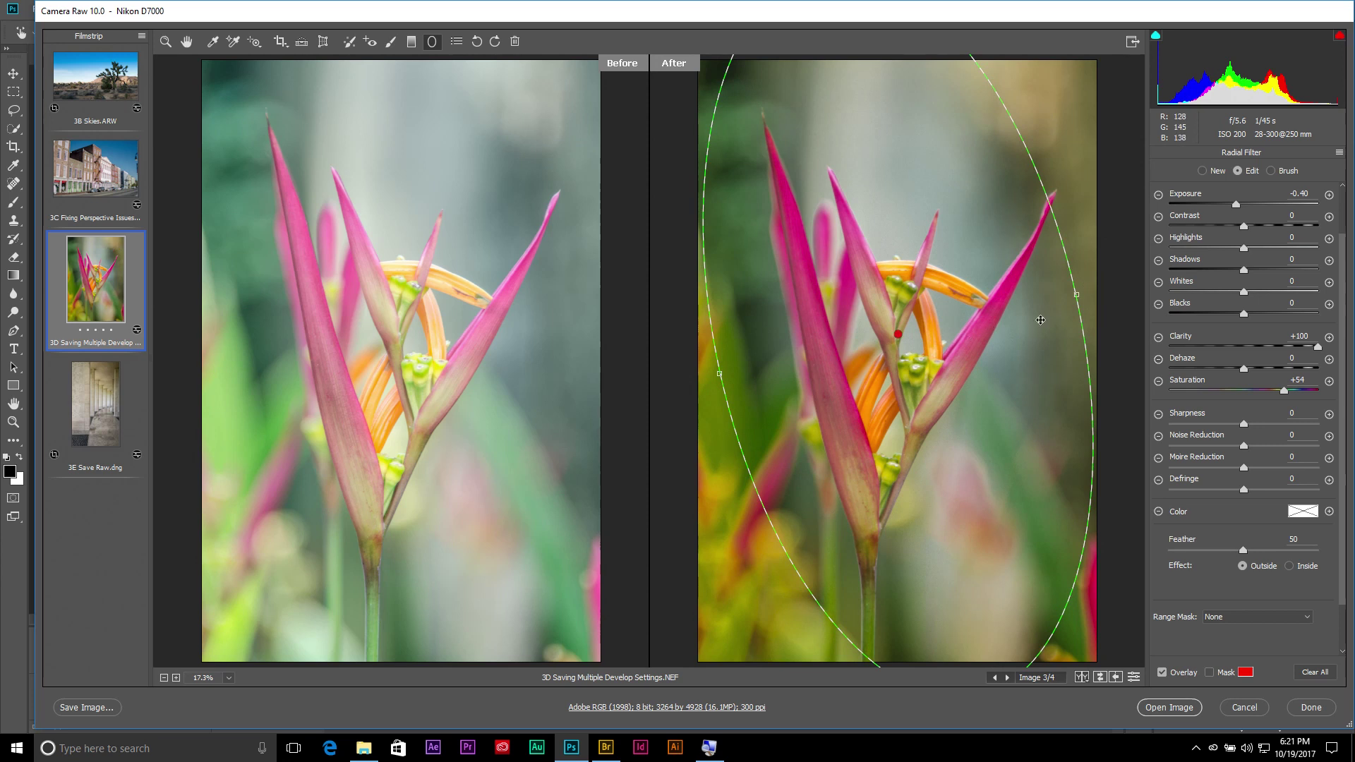
- Set the radial filter to Temperature -35, Exposure -1.95, Clarity -40 and Dehaze -5, and widen its ellipse slightly
scroll(1346, 220, up, 2)
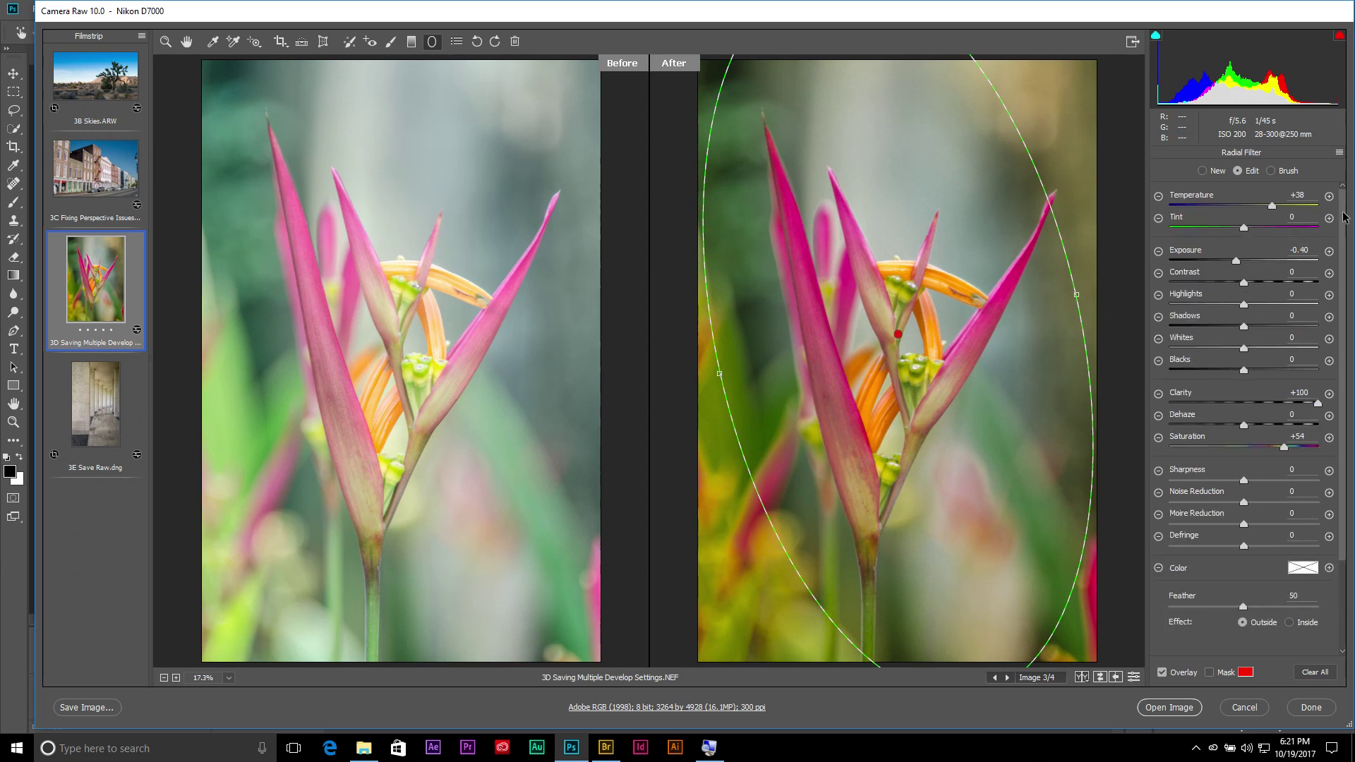
drag(1270, 208, 1215, 210)
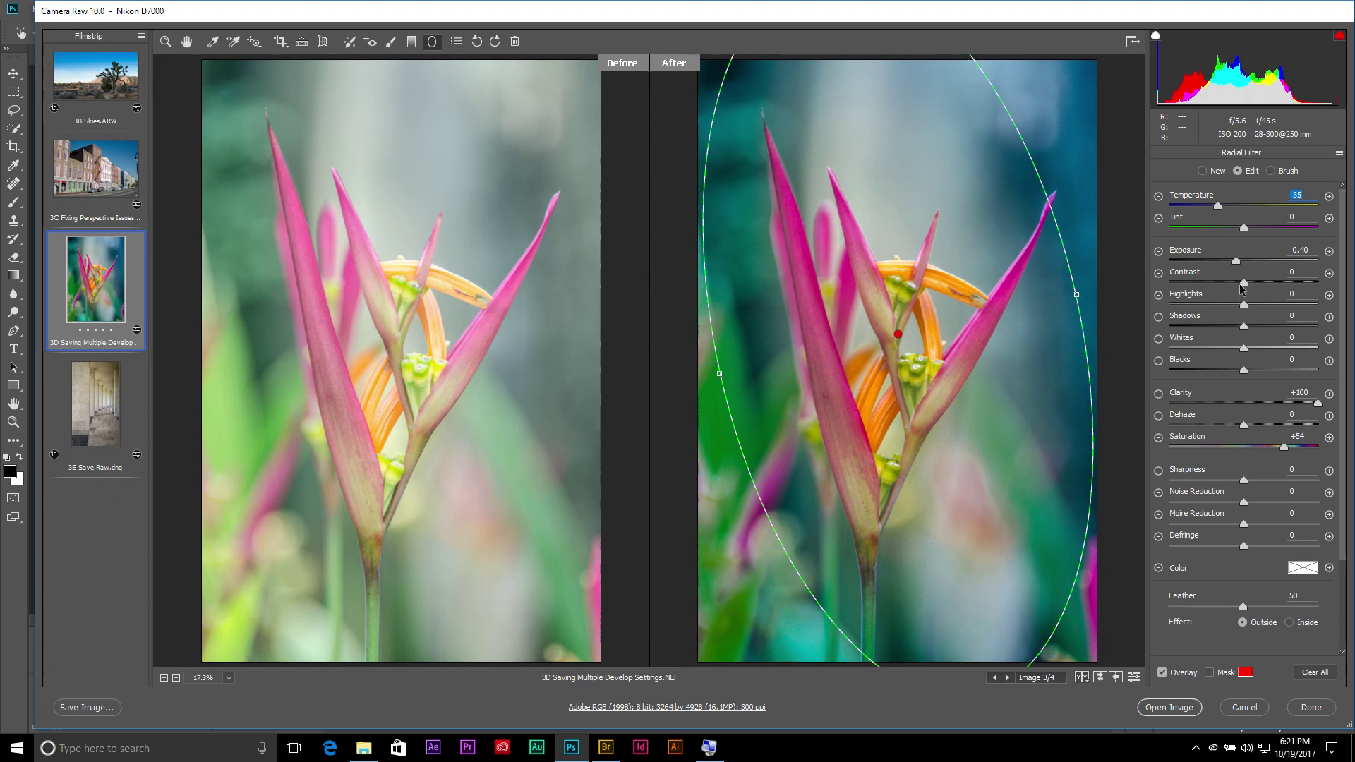
drag(1236, 260, 1208, 261)
drag(1077, 294, 1092, 291)
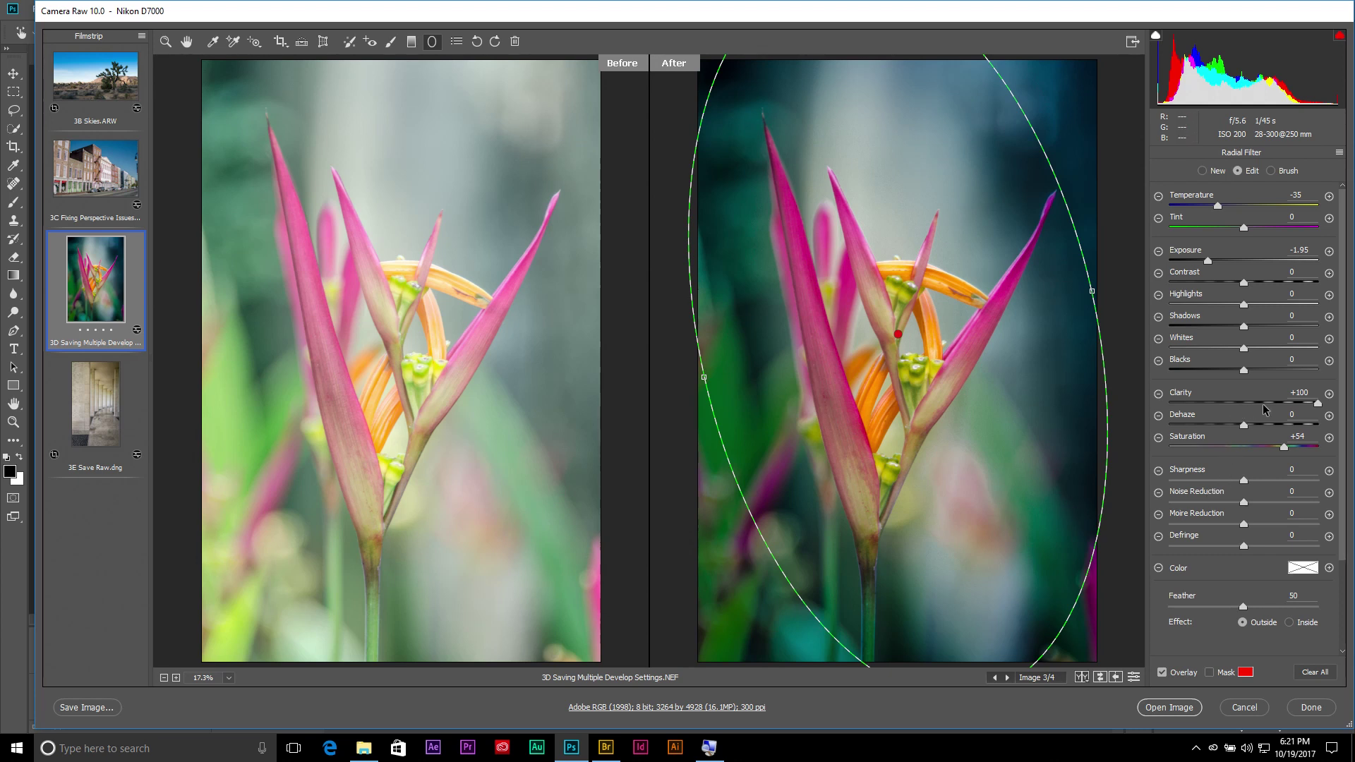
drag(1295, 403, 1240, 426)
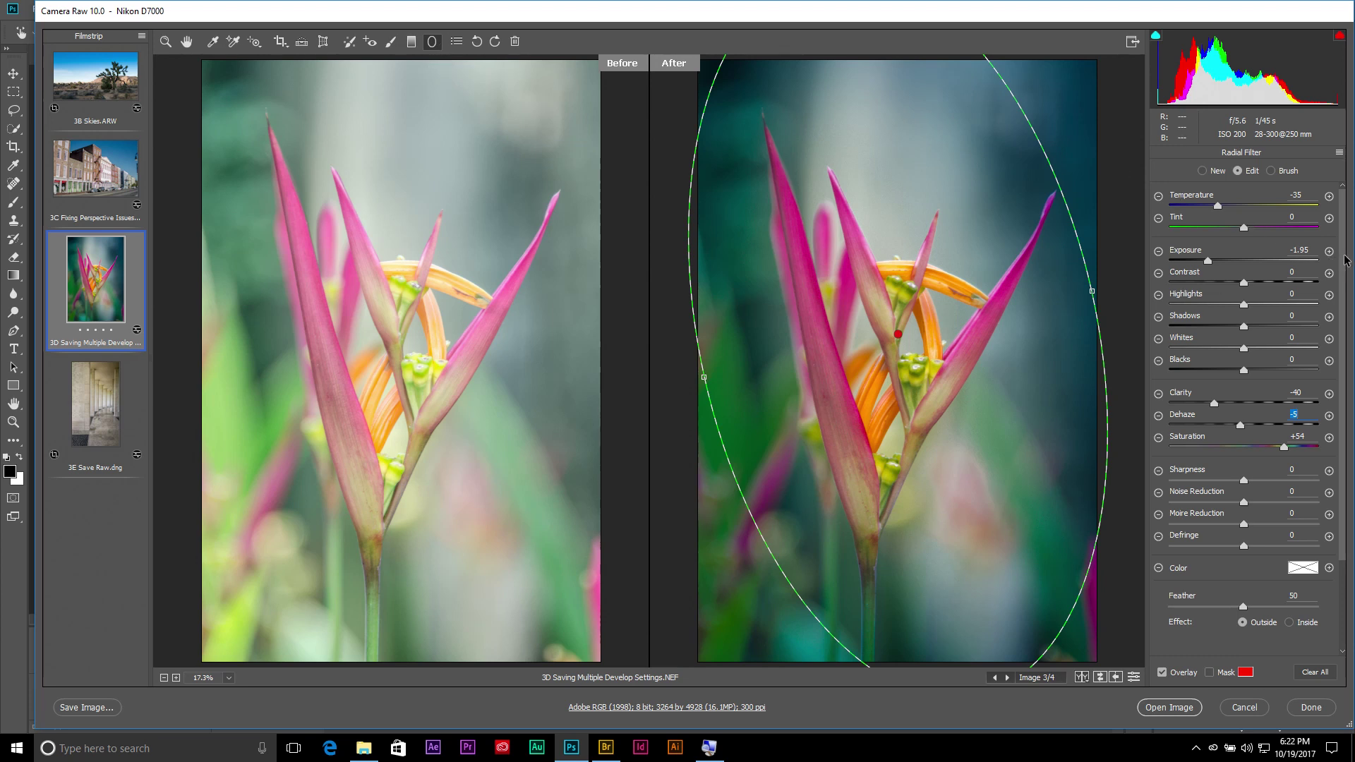
- Apply a Luminance range mask to the radial filter with a range of 1 to 90 and Smoothness 46
scroll(1346, 260, down, 2)
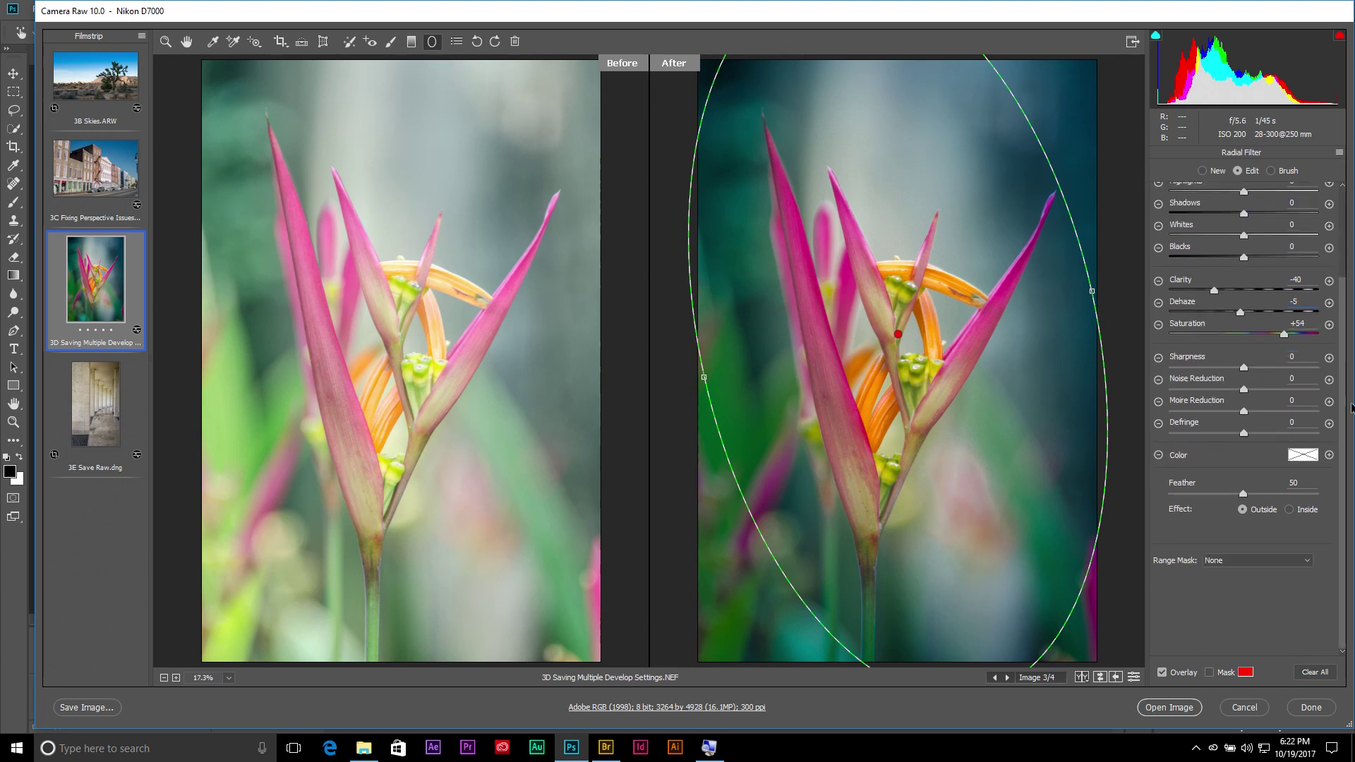
click(1294, 559)
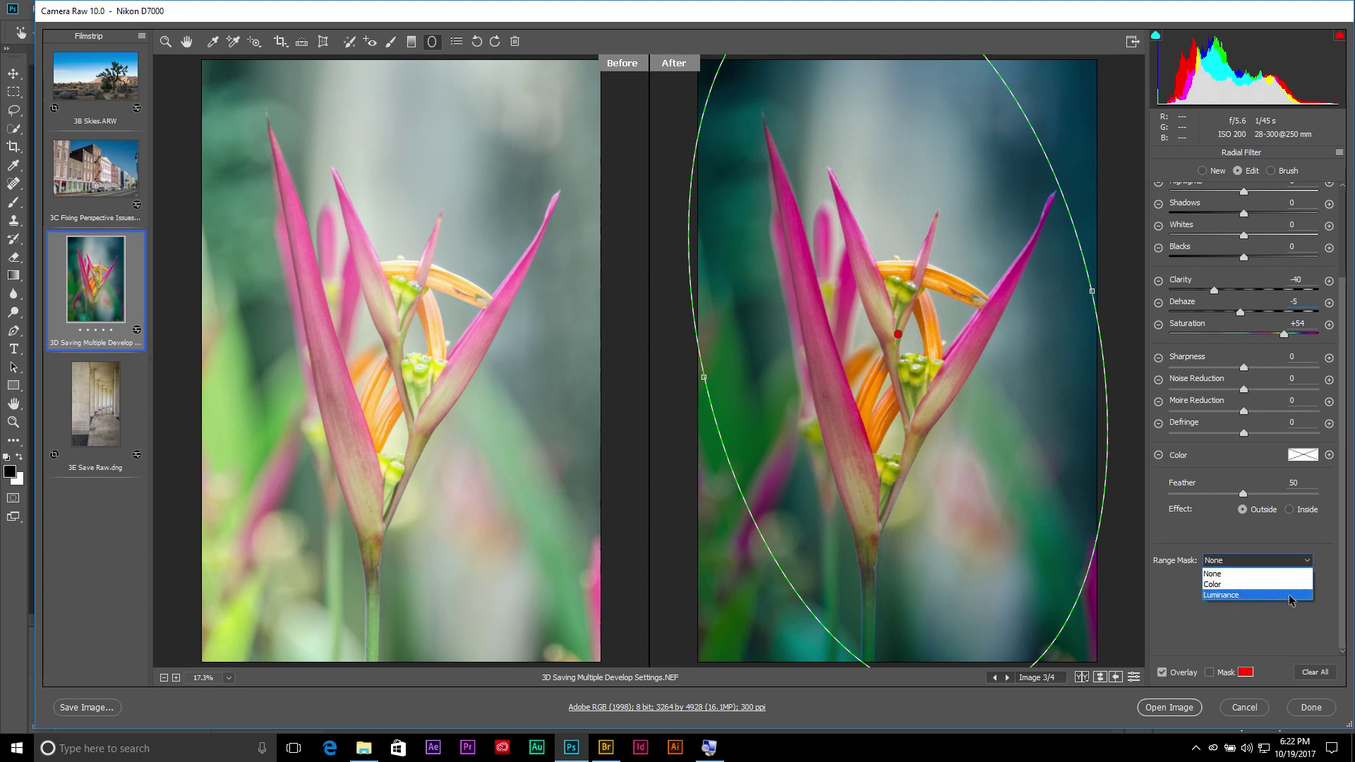
click(1291, 595)
drag(1158, 604, 1189, 605)
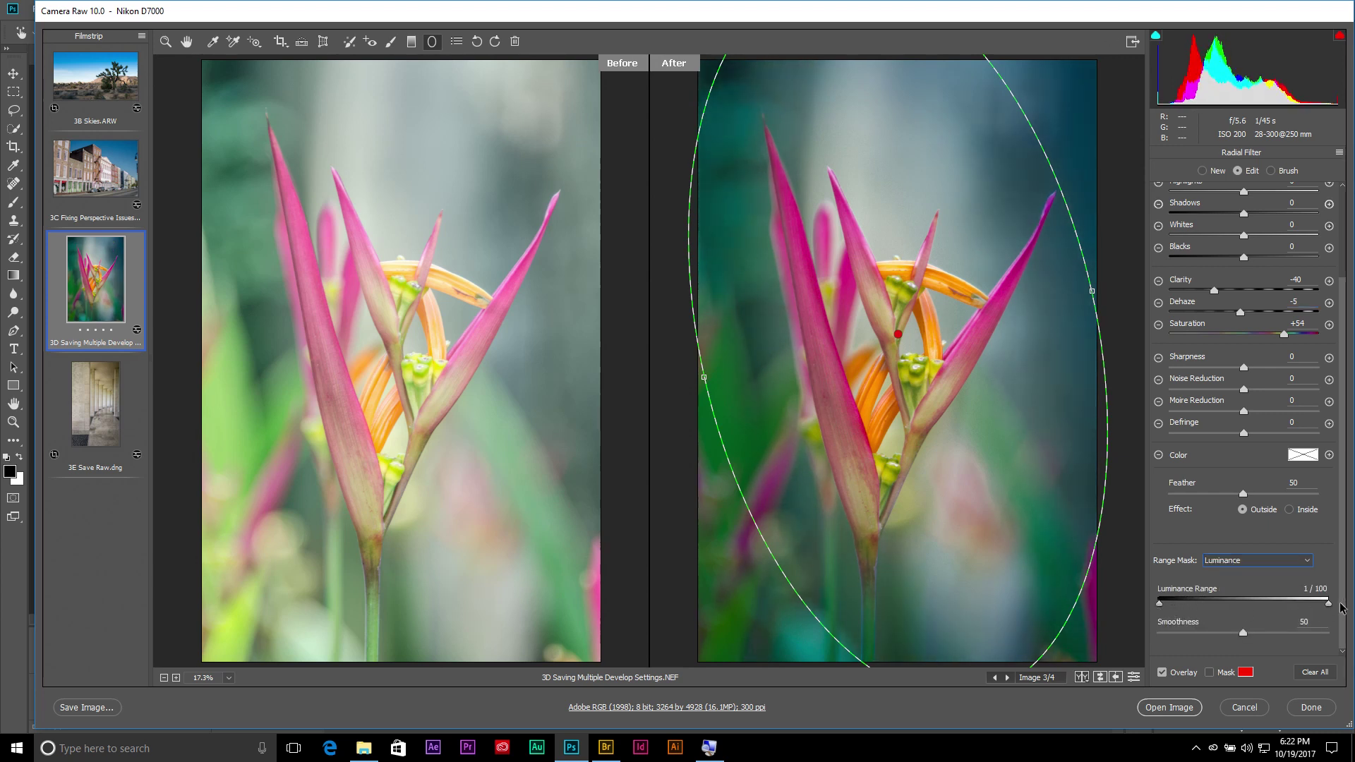
mouse_move(1328, 604)
mouse_down()
mouse_move(1311, 608)
mouse_move(1351, 613)
mouse_move(1312, 609)
mouse_up()
mouse_move(1242, 635)
mouse_down()
mouse_move(1213, 635)
mouse_move(1235, 636)
mouse_up()
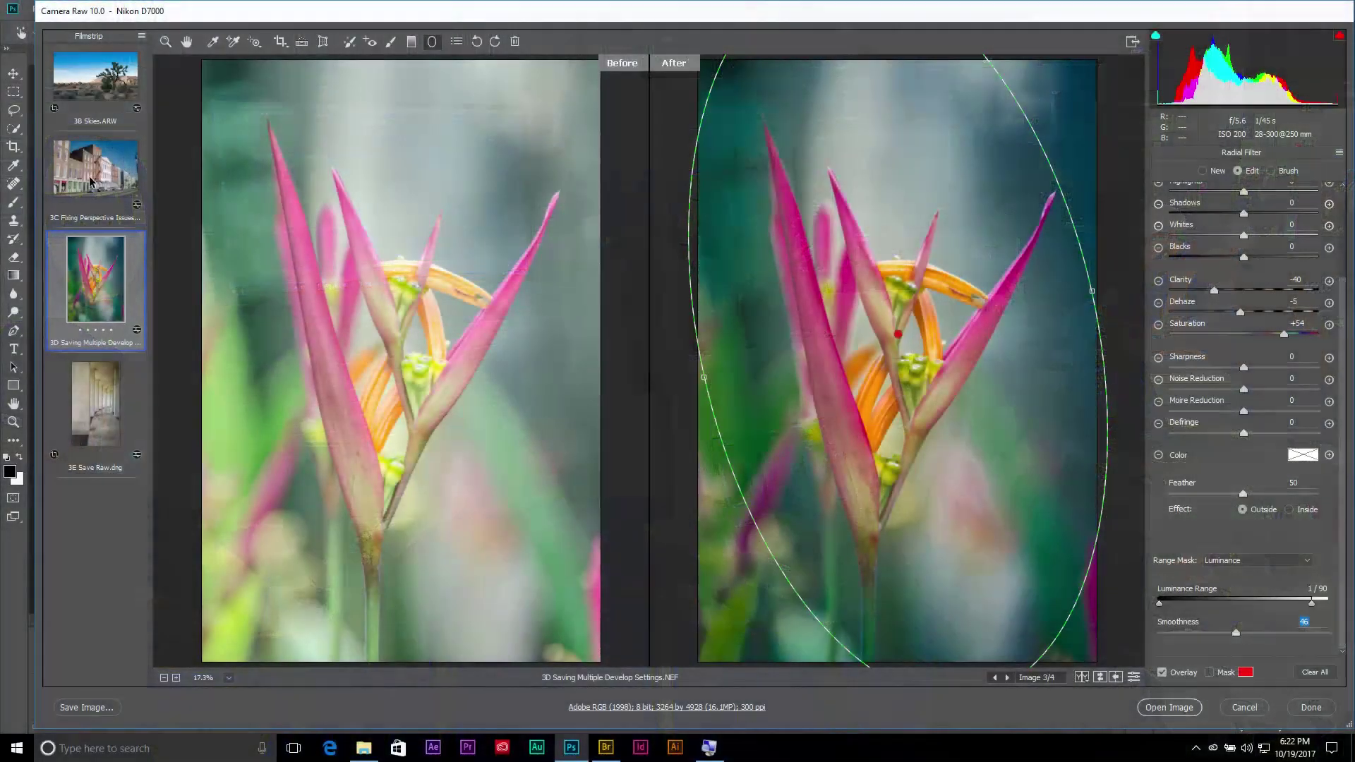
- Switch to the street photo 3C Fixing Perspective Issues.DNG and try the Auto, Level, Vertical and Full Upright corrections
click(91, 181)
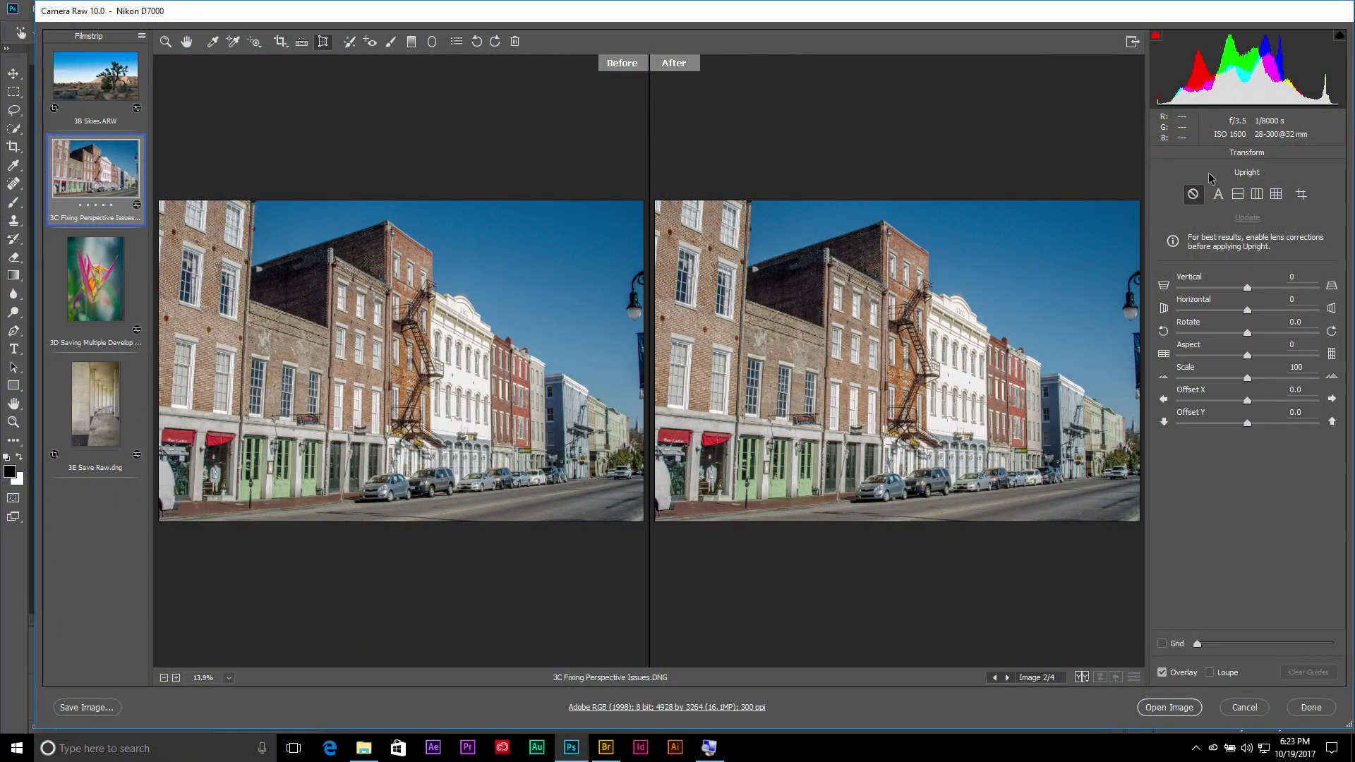
click(1215, 194)
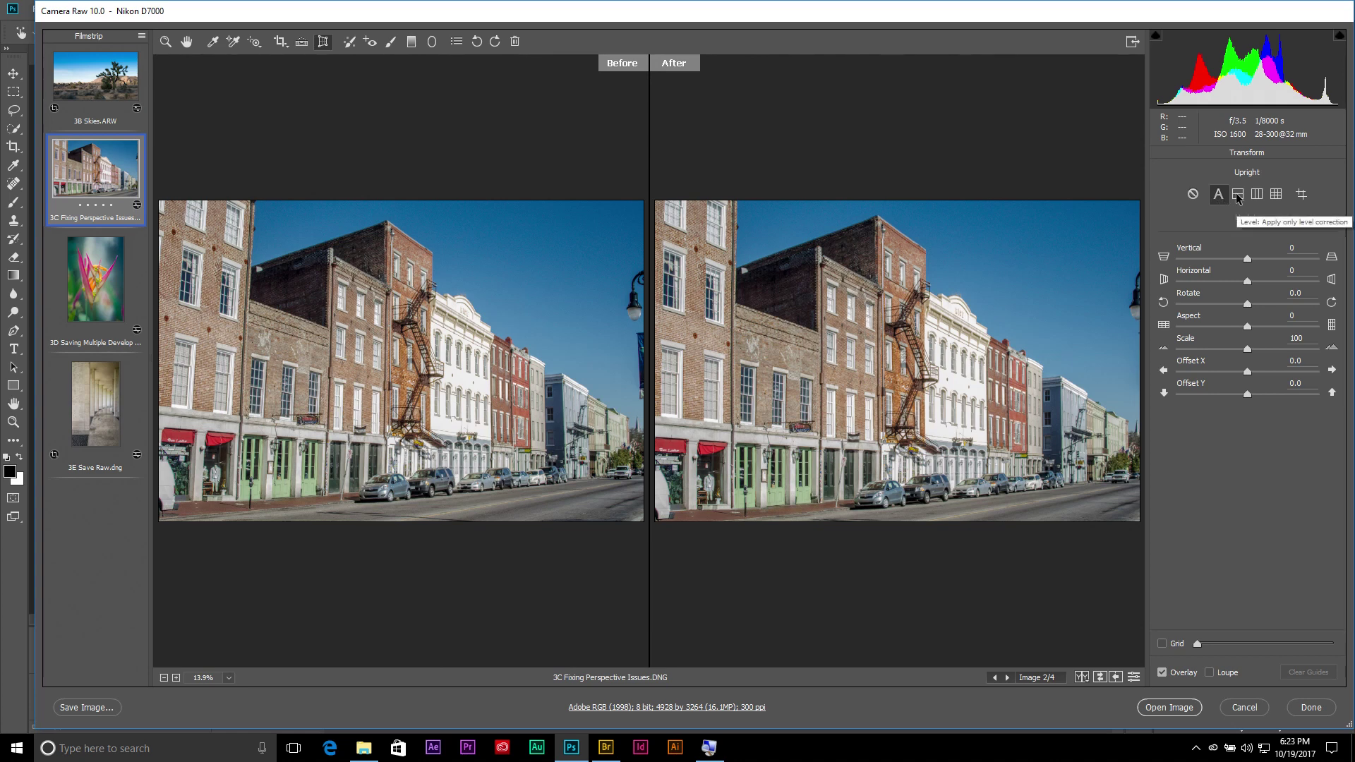
click(1238, 197)
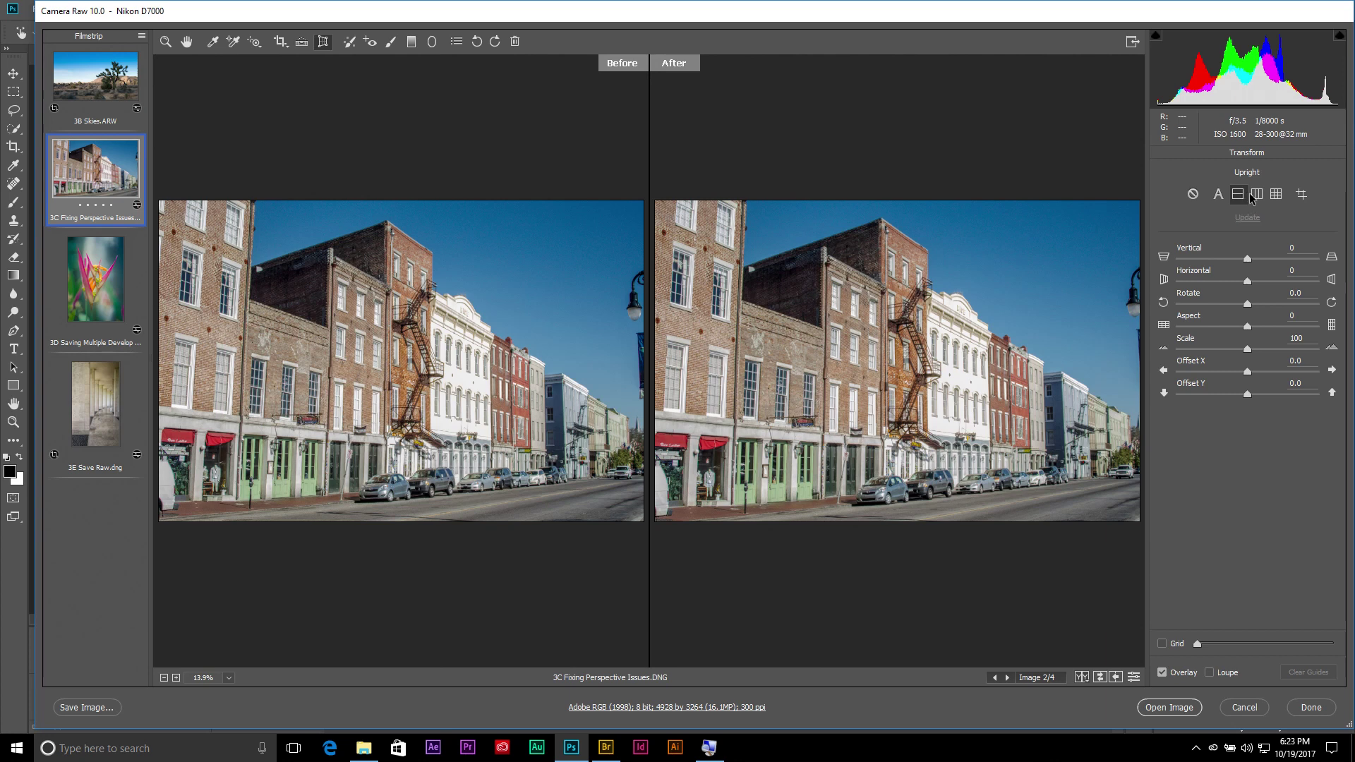
click(1253, 200)
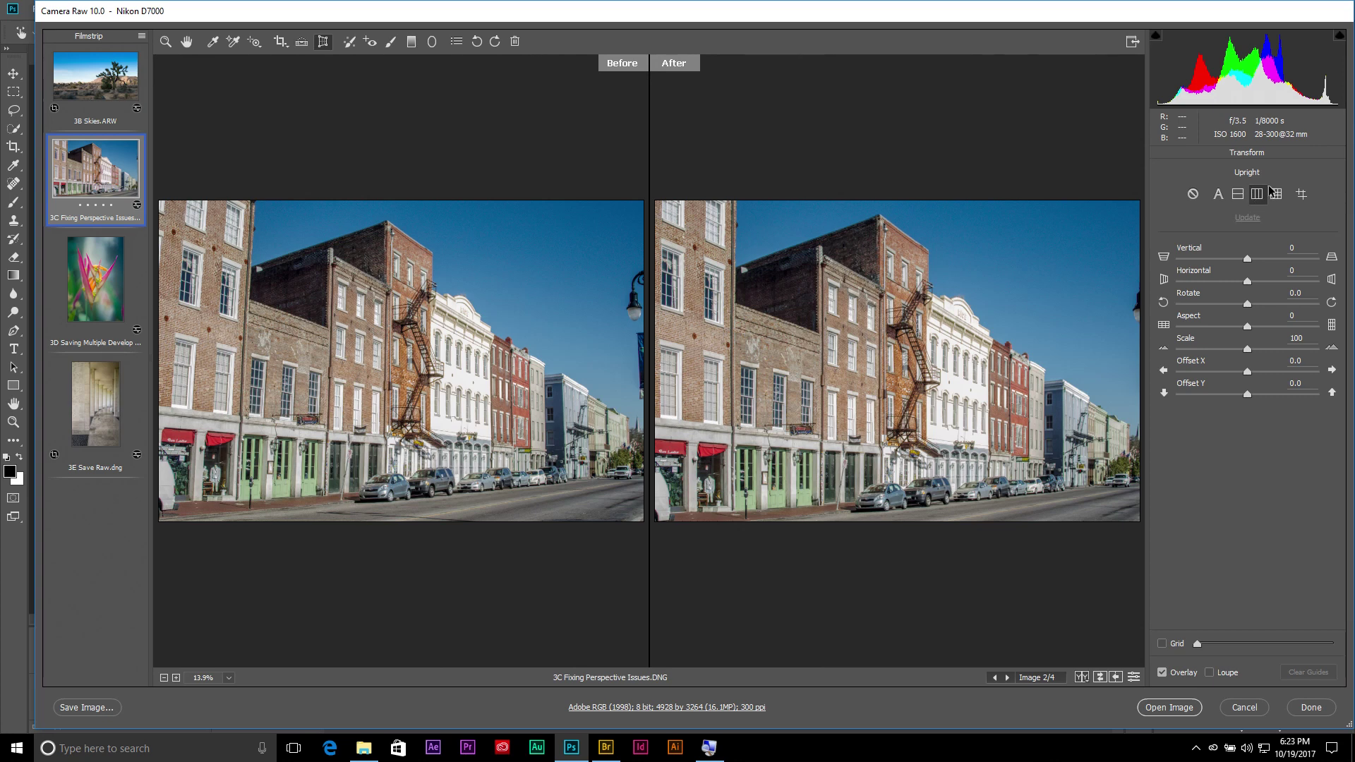
click(1276, 194)
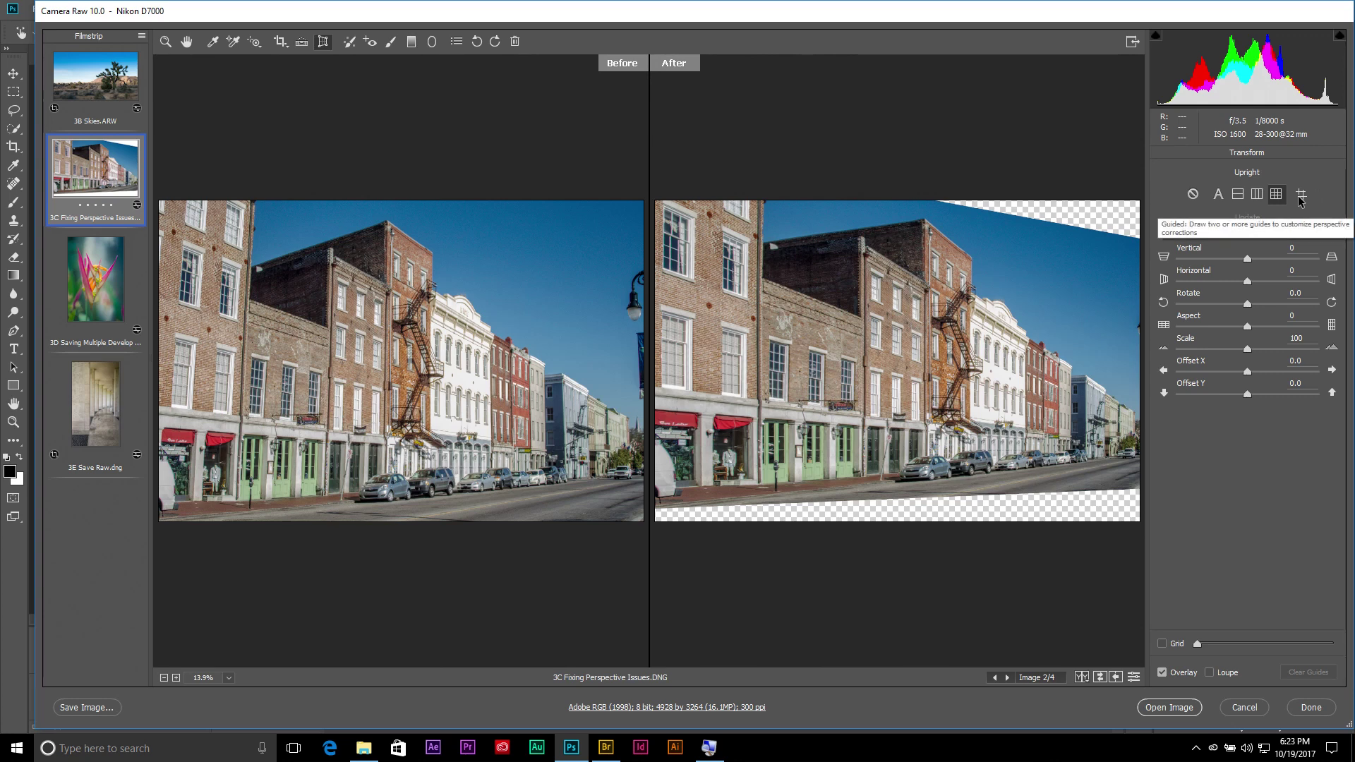
- With Guided Upright, draw vertical guides along three building edges and a horizontal guide along the base of the near shopfronts
click(1301, 200)
drag(885, 224, 882, 380)
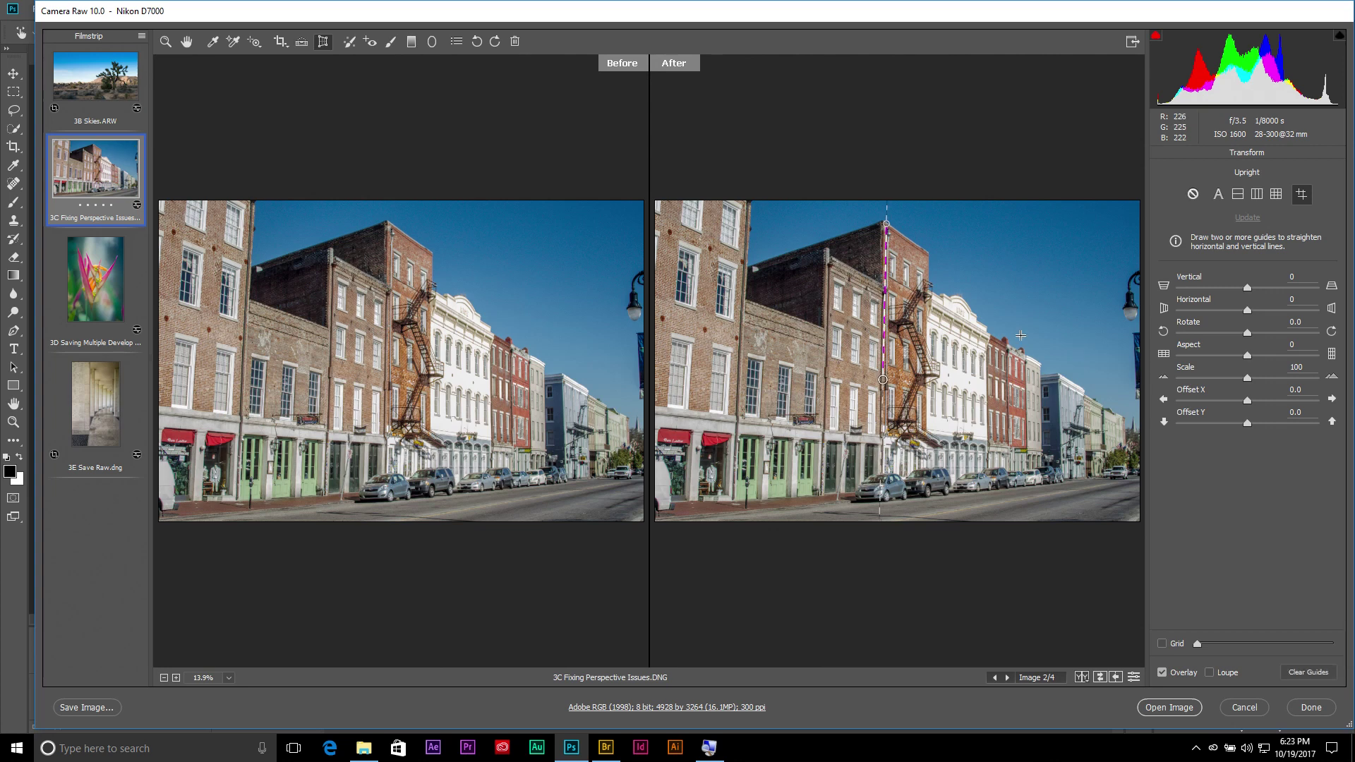
drag(1061, 376, 1063, 447)
drag(732, 205, 734, 412)
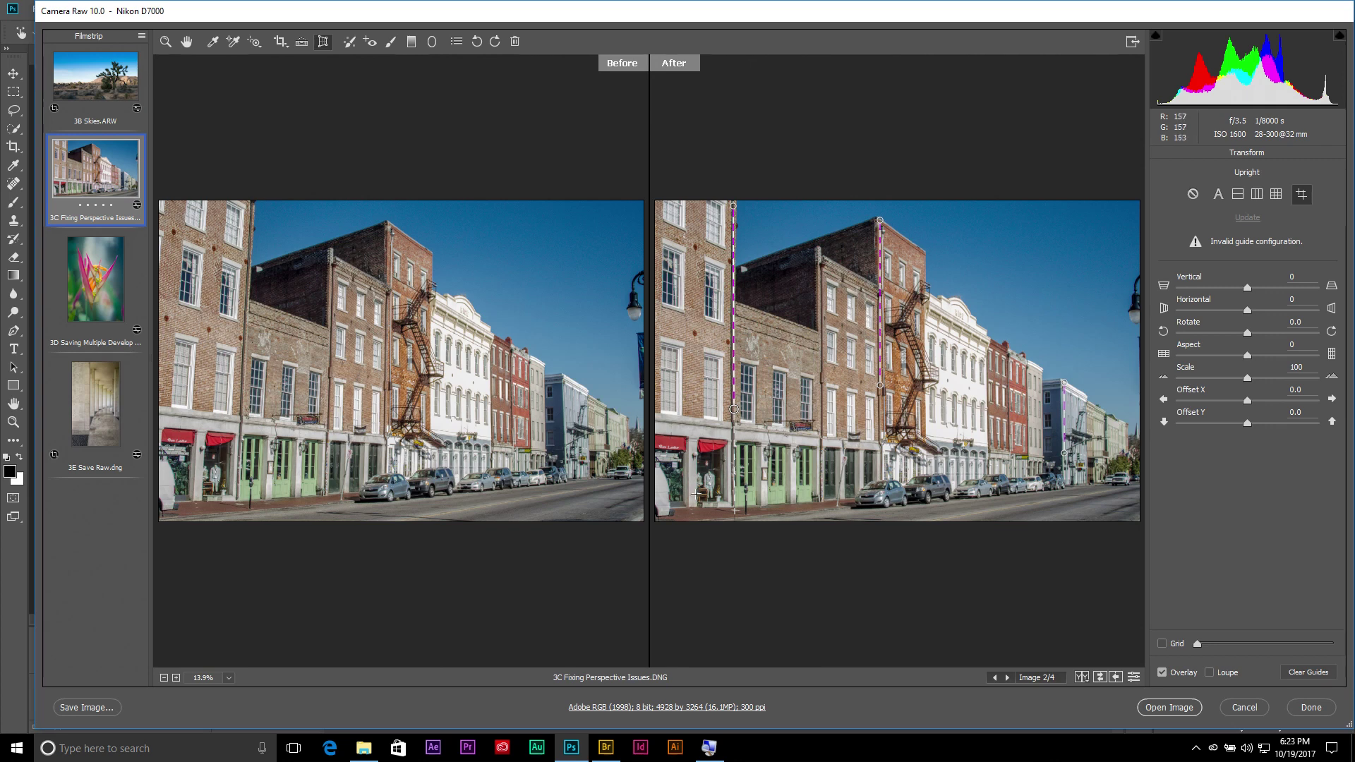
drag(657, 509, 813, 503)
- Delete the vertical guide on the tall brick building's corner and draw a horizontal guide along the receding rooflines
right_click(879, 387)
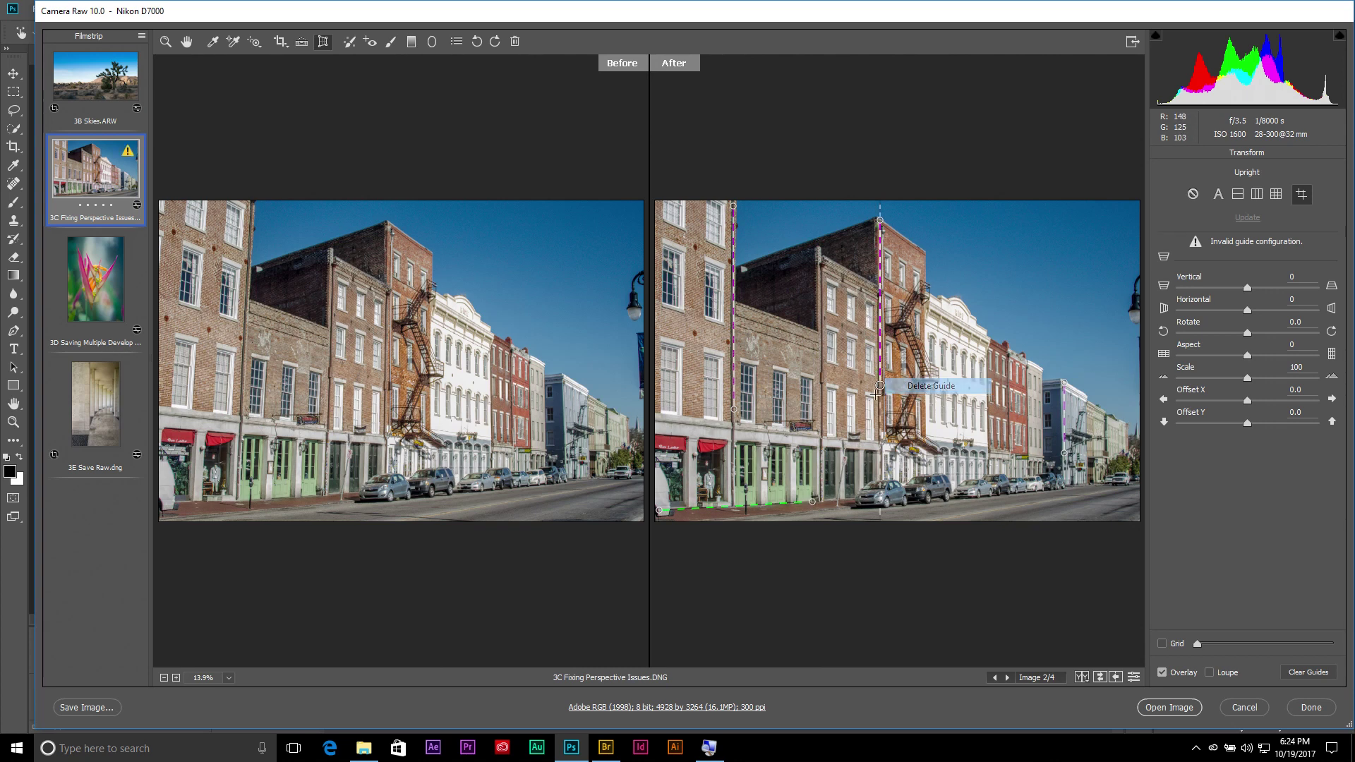
click(925, 386)
drag(808, 252, 1043, 388)
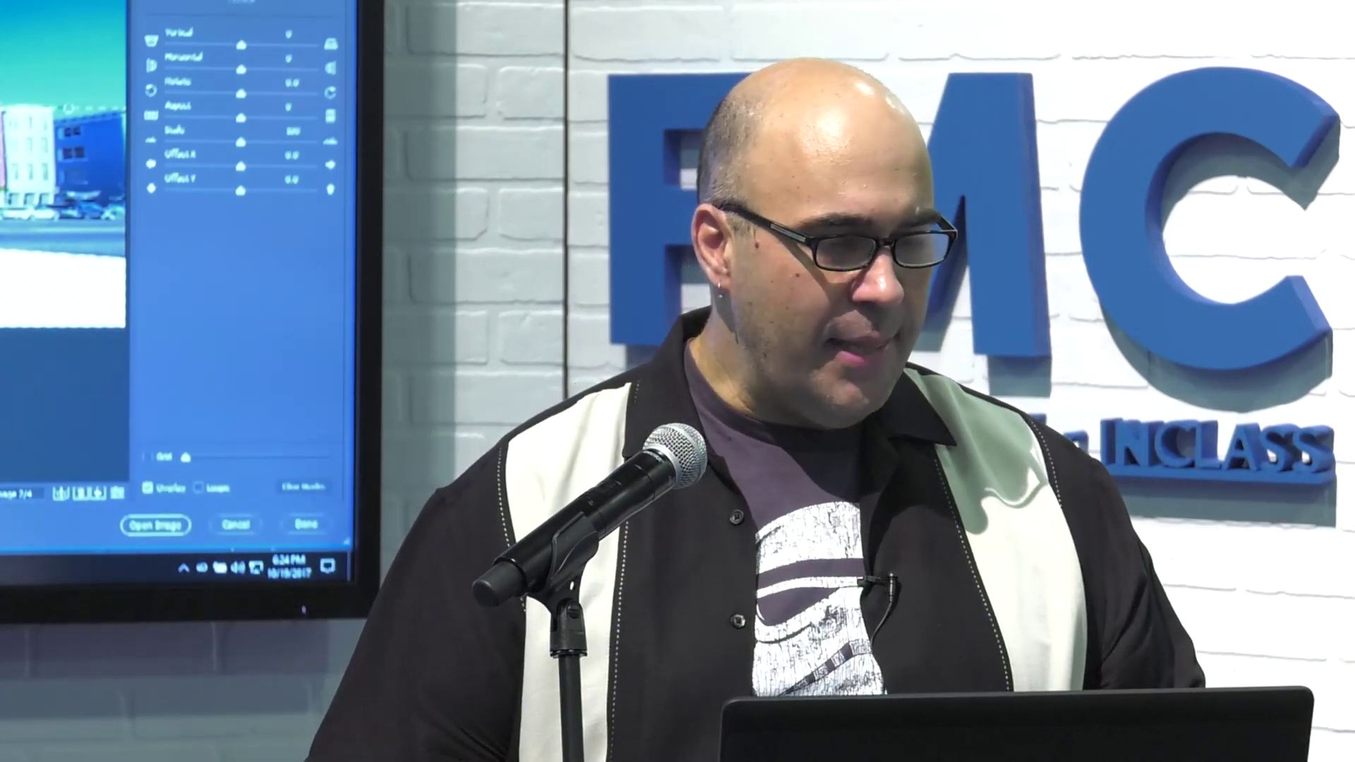
- On the colonnade photo 3E Save Raw.dng, draw three vertical guides along the pillars and a horizontal guide across the lower wall
key(Right)
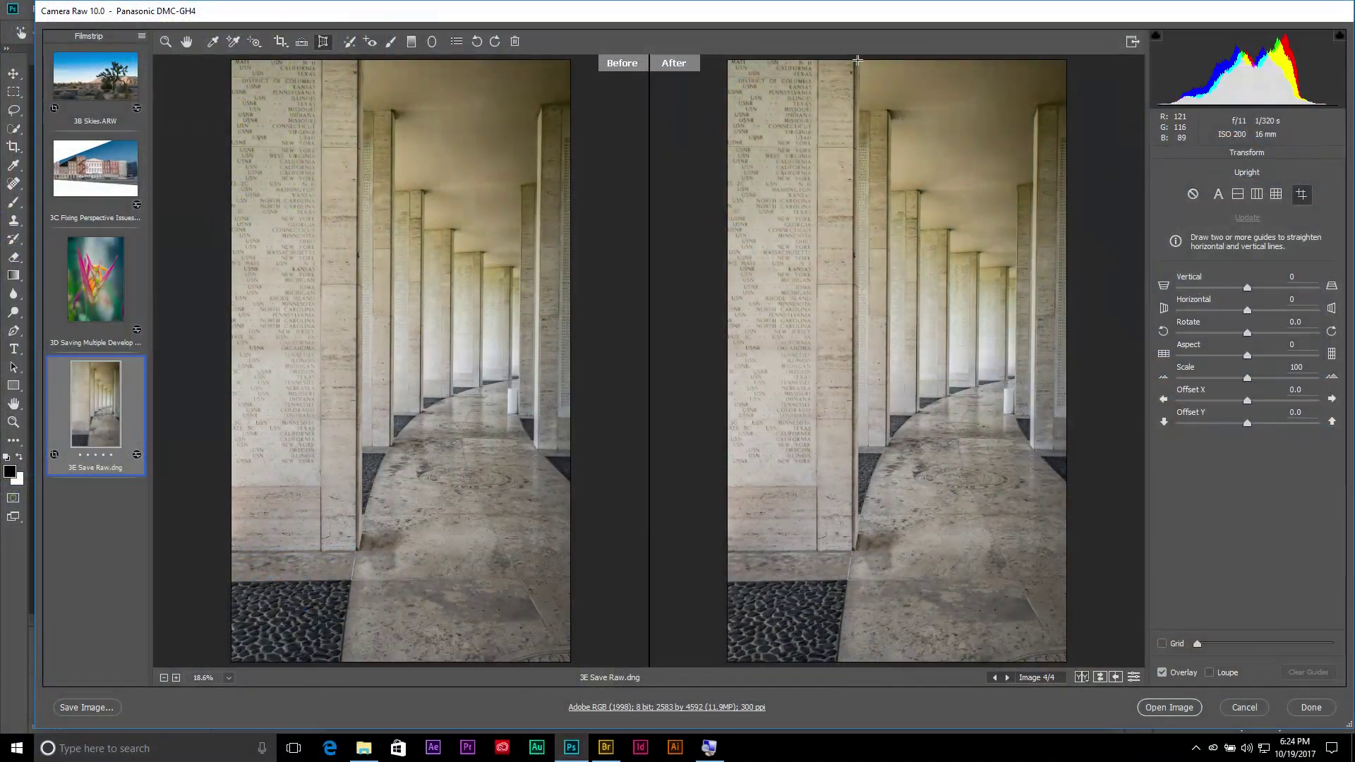
drag(857, 61, 855, 264)
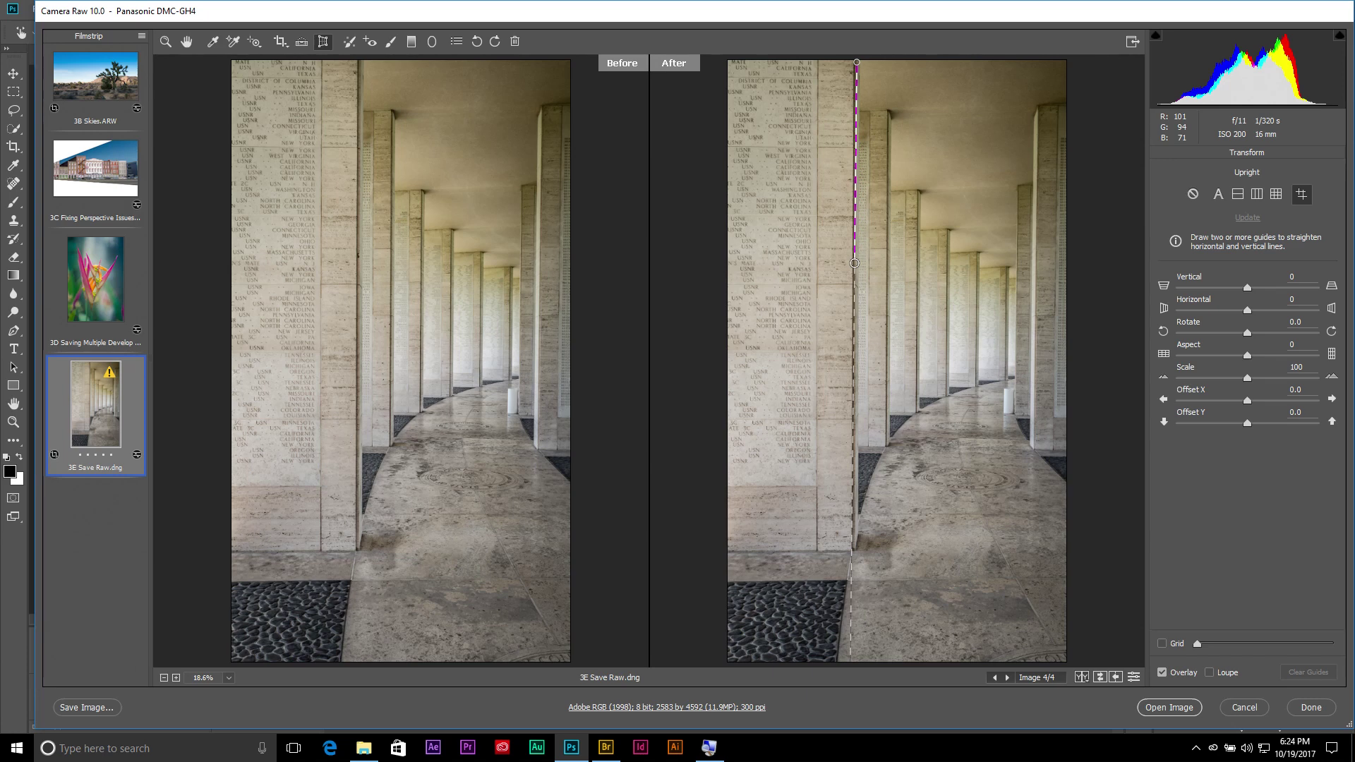
drag(1038, 106, 1036, 326)
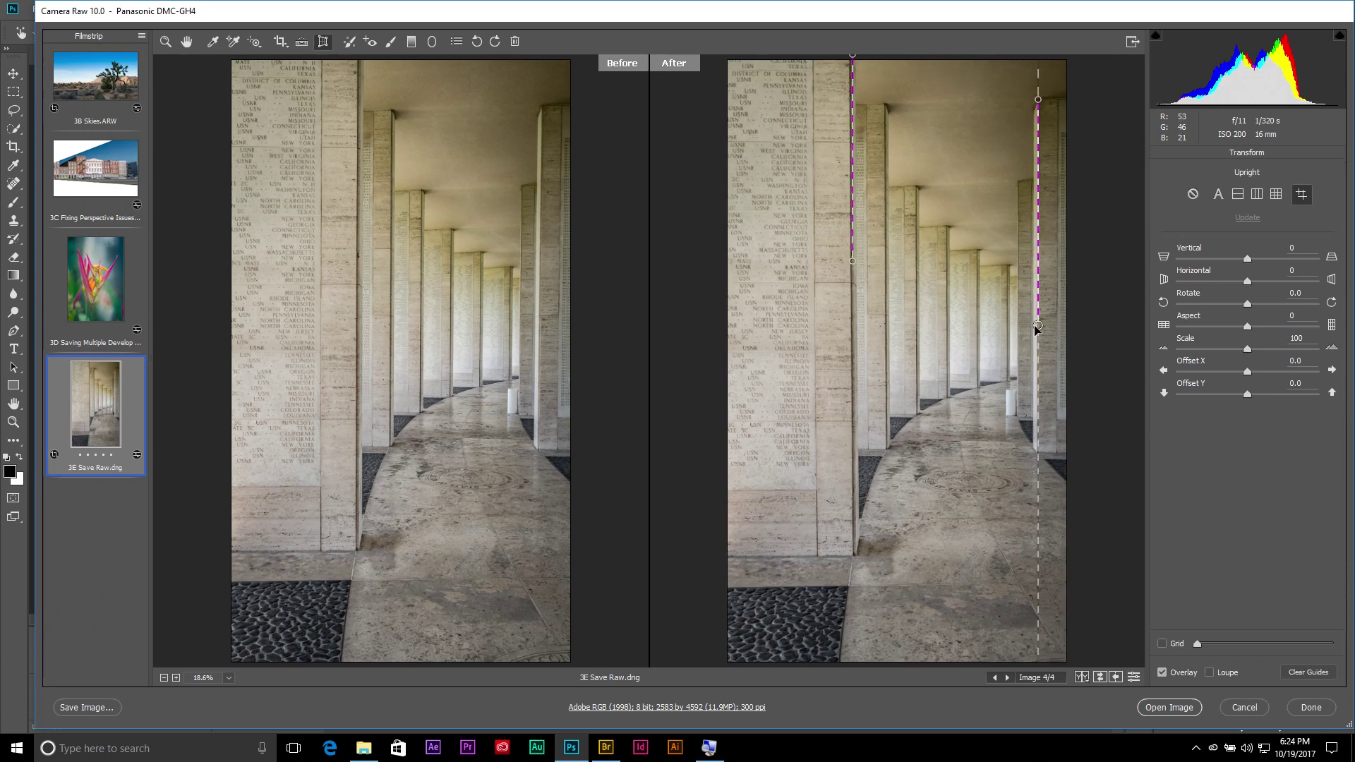
drag(947, 227, 949, 352)
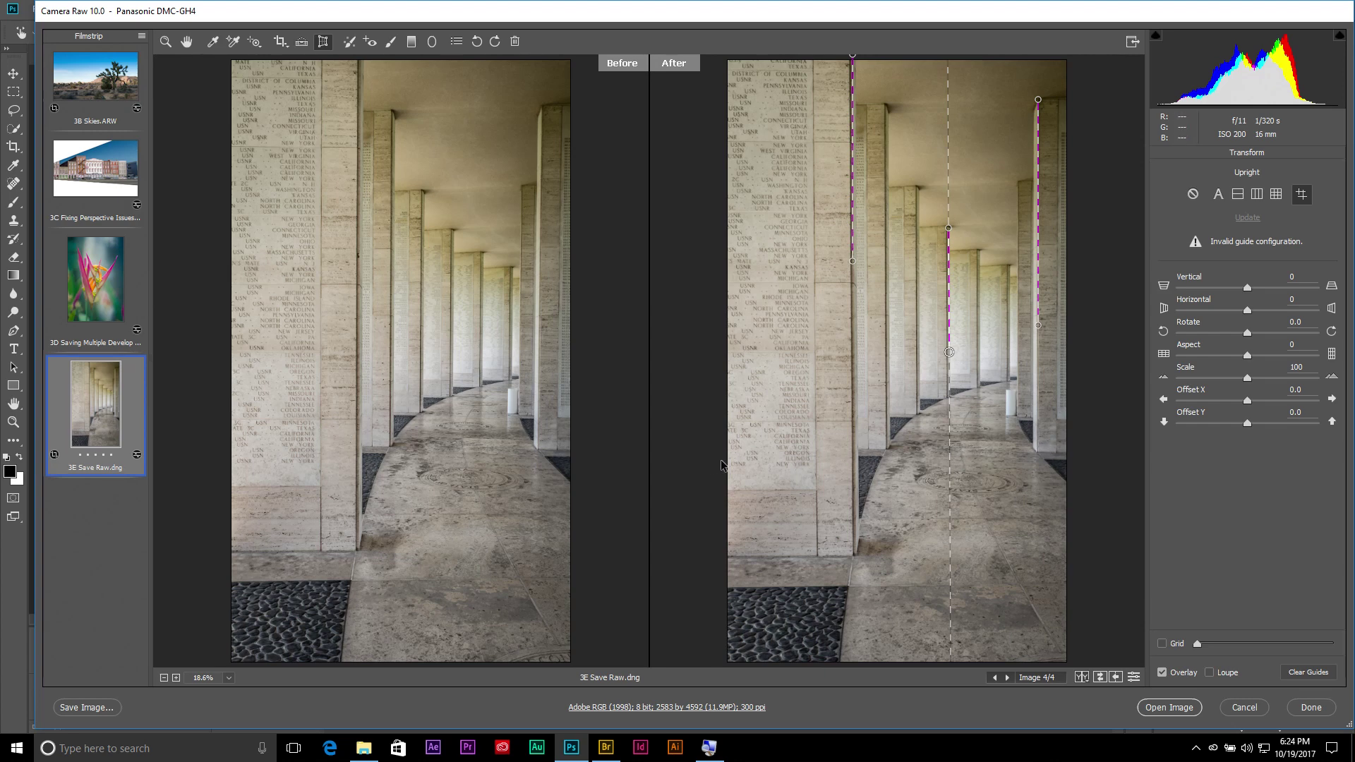
drag(734, 460, 888, 458)
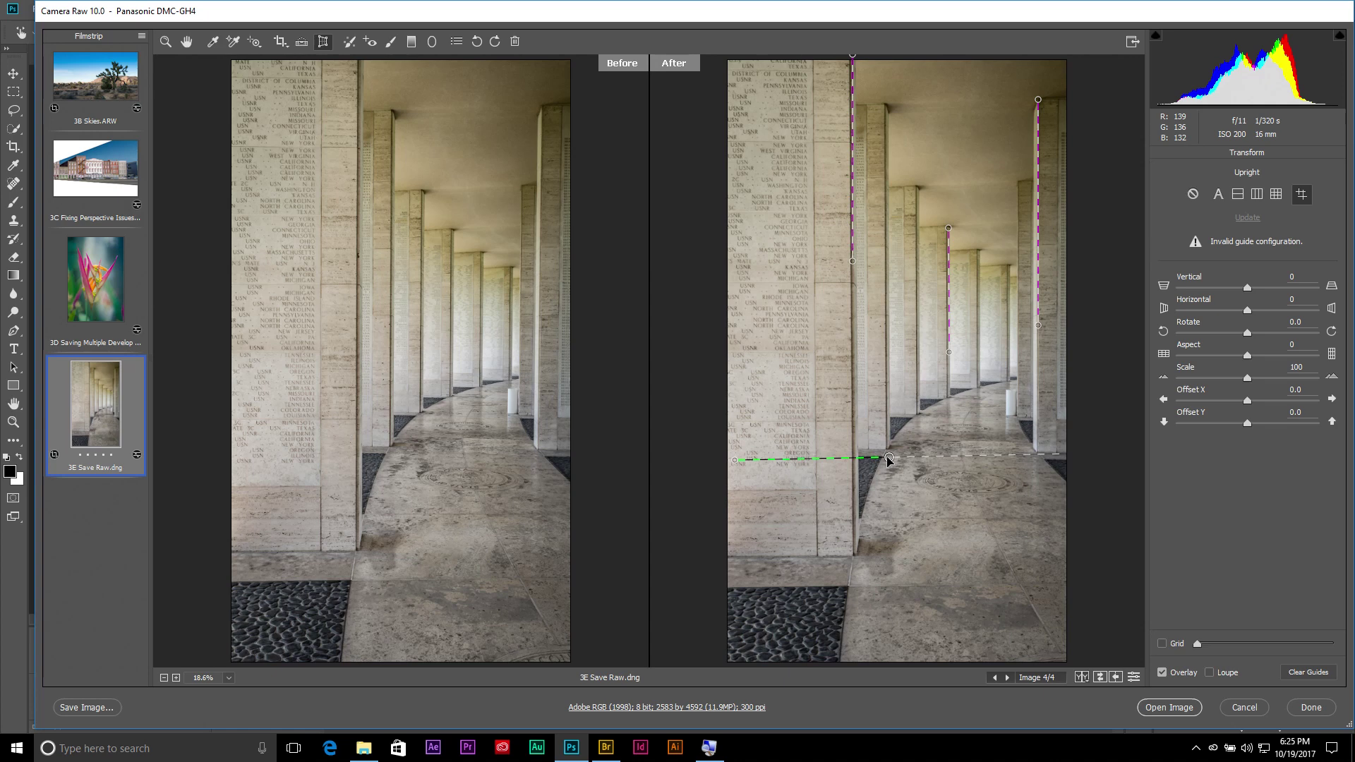
- Turn Upright off for the colonnade photo and reselect Guided Upright
click(1193, 196)
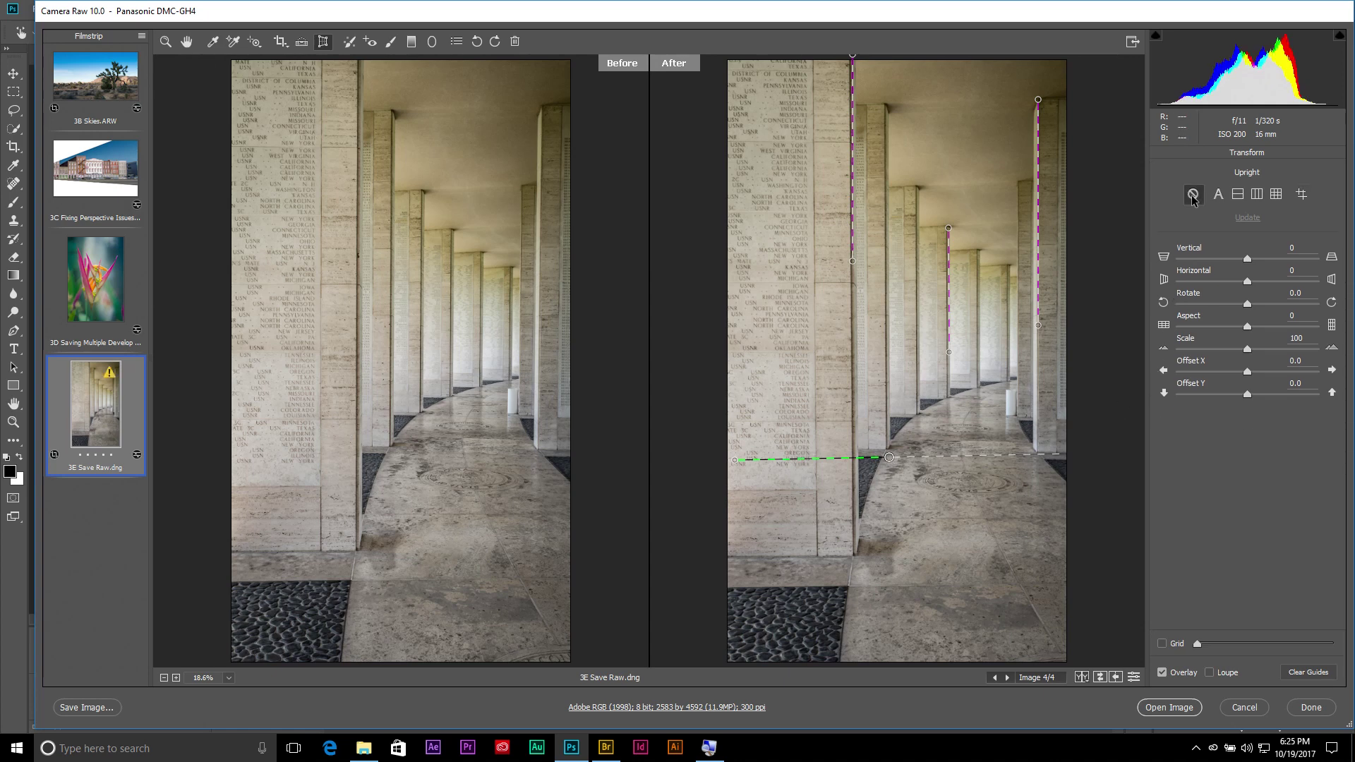
click(1304, 196)
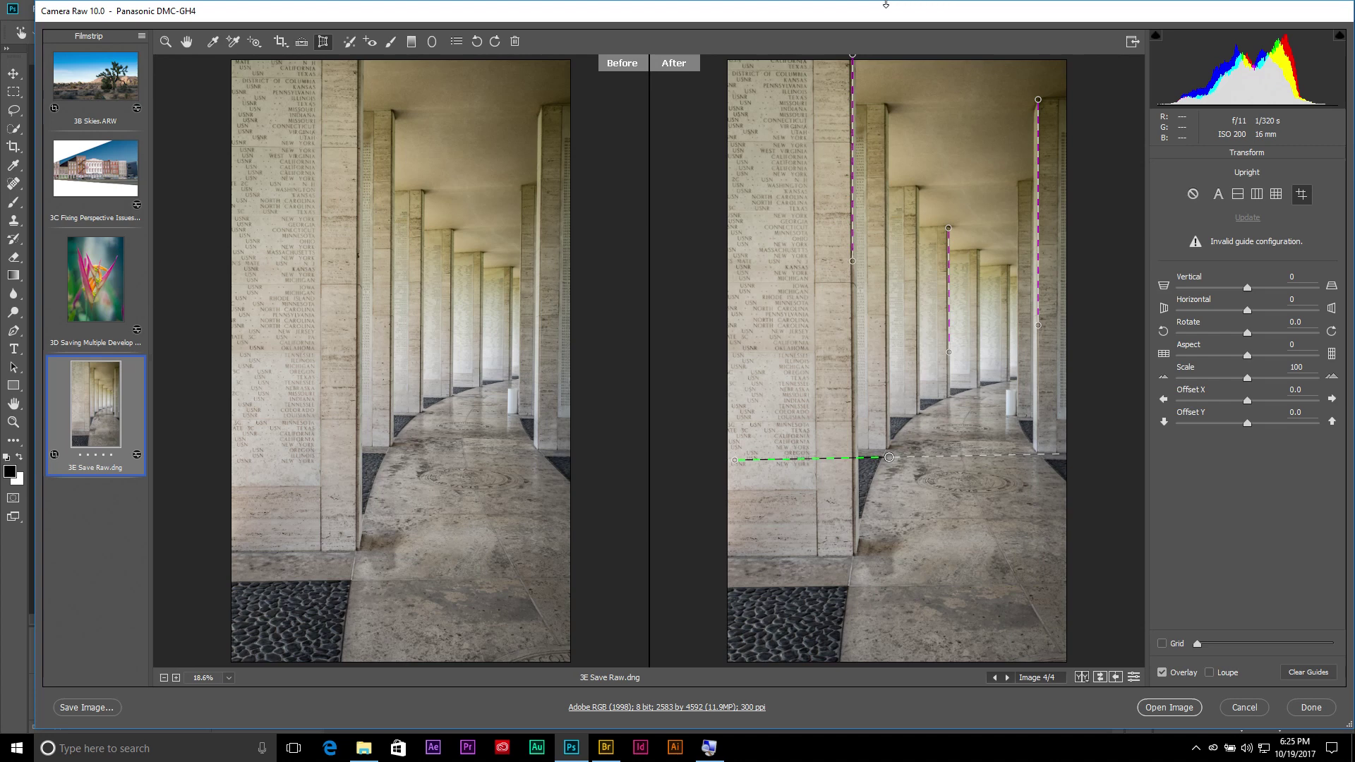
- With the Targeted Adjustment tool on the colonnade photo, set the parametric curve's Lights to +28 and Darks to -32
click(255, 44)
drag(255, 44, 268, 57)
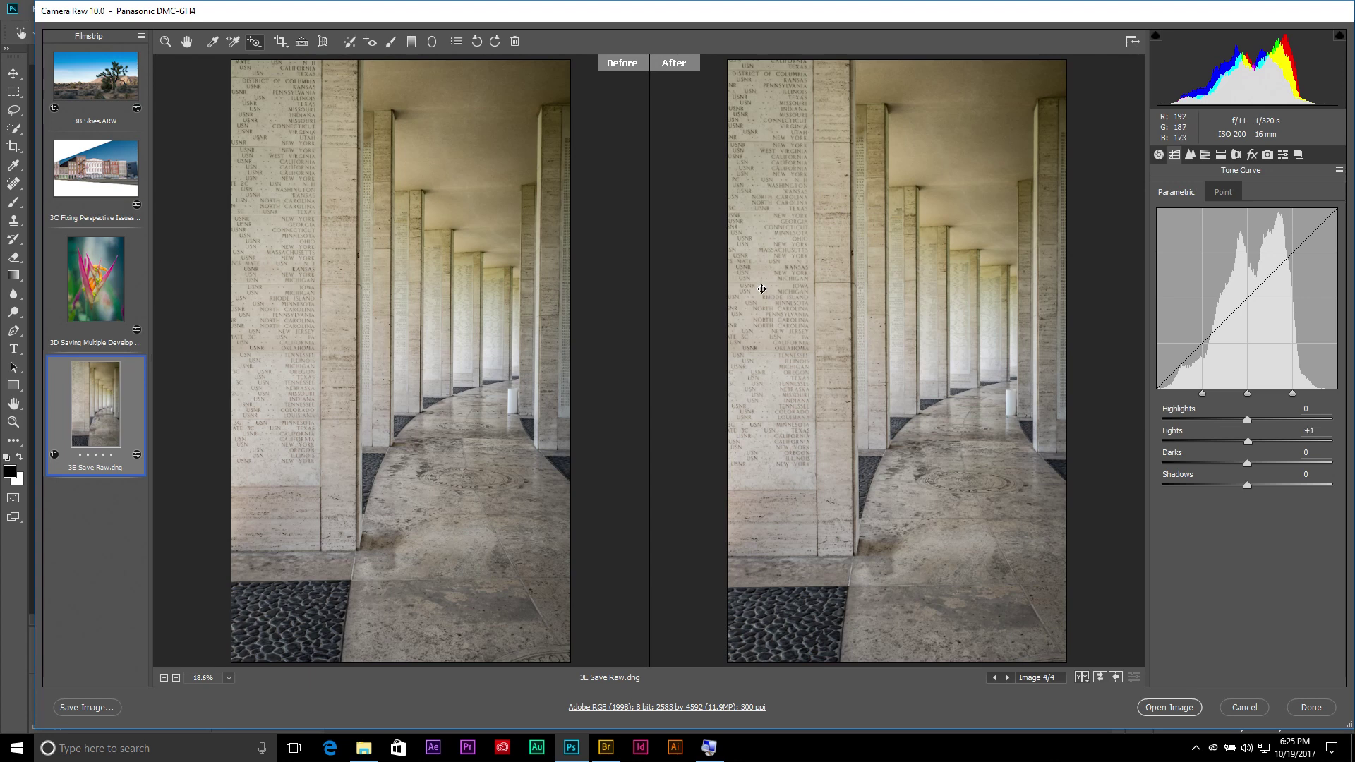
drag(762, 290, 763, 277)
drag(802, 608, 799, 634)
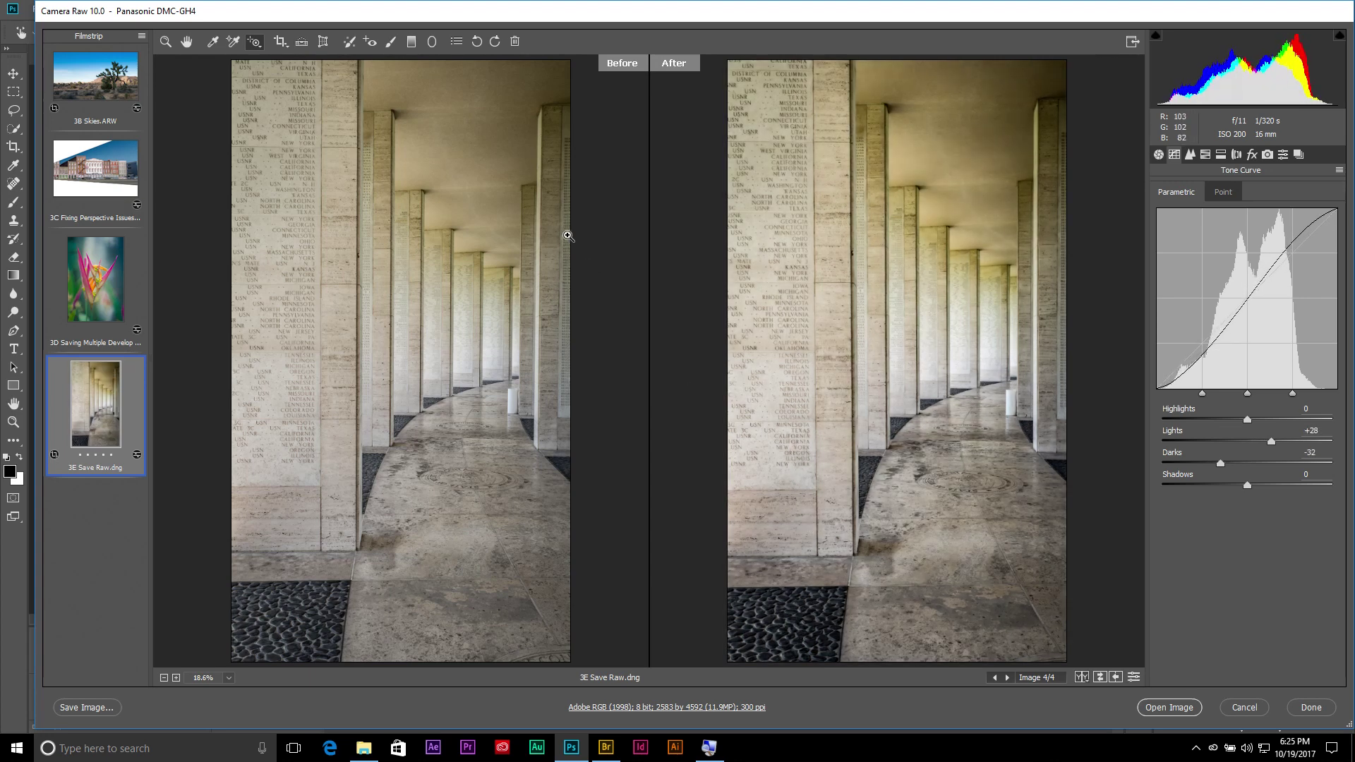
- With targeted adjustments on the ceiling, reduce saturation to Oranges -9 and Yellows -47, and lower the ceiling's luminance
click(254, 43)
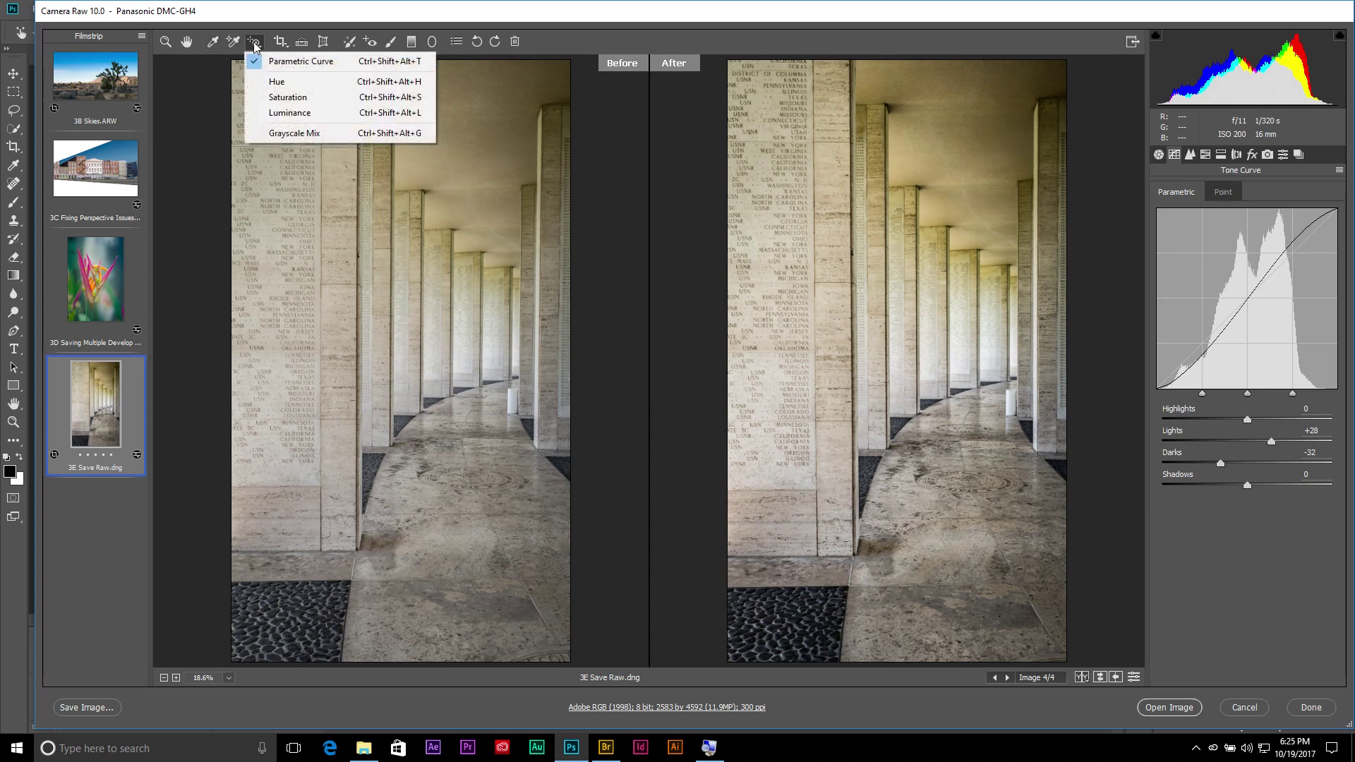
click(288, 97)
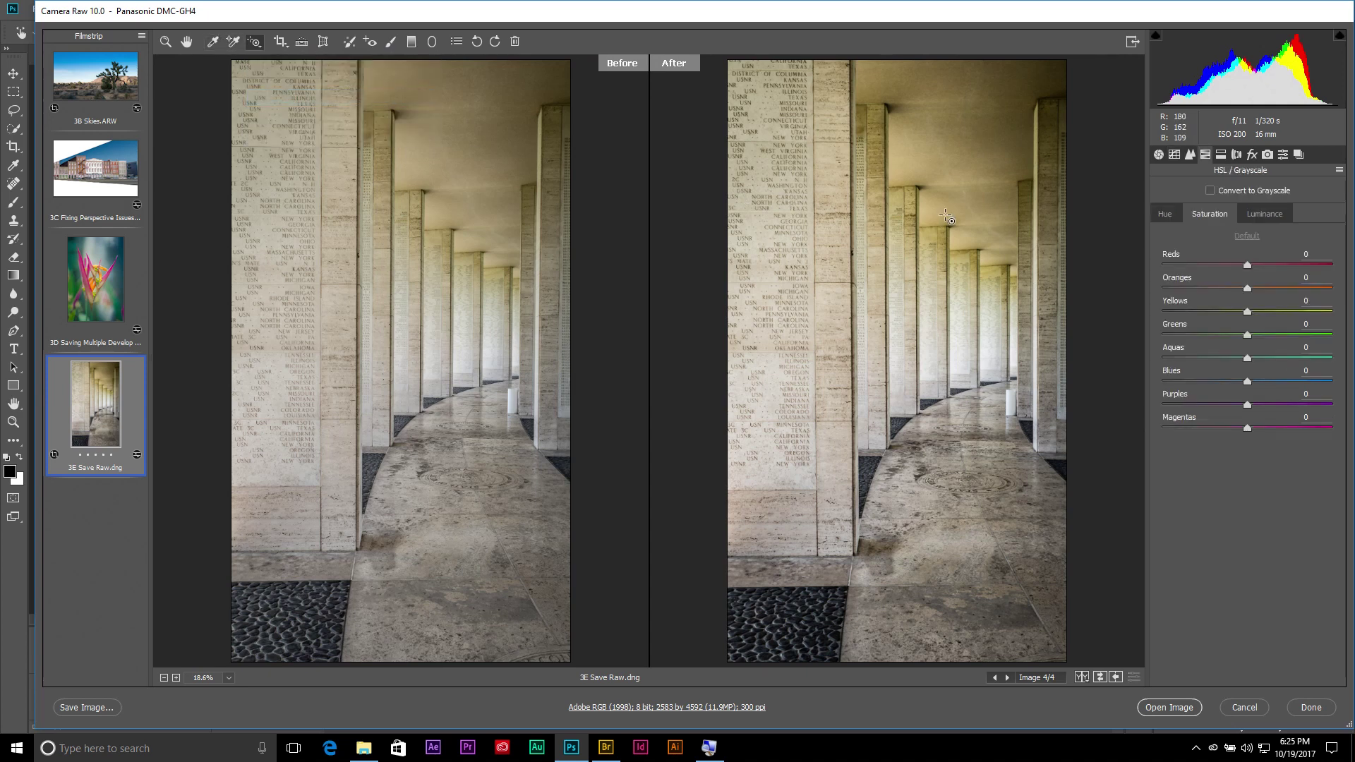
drag(934, 172, 900, 171)
click(255, 46)
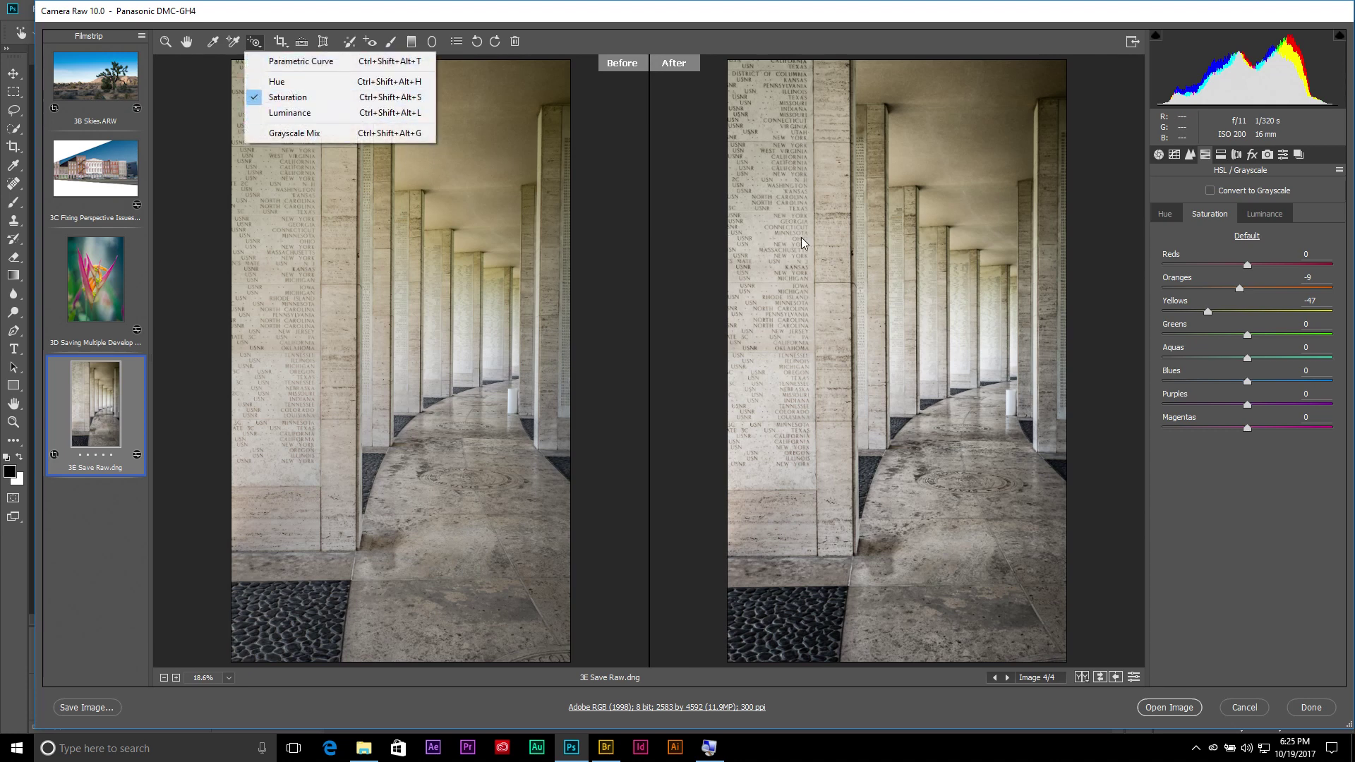
click(289, 113)
drag(990, 188, 984, 212)
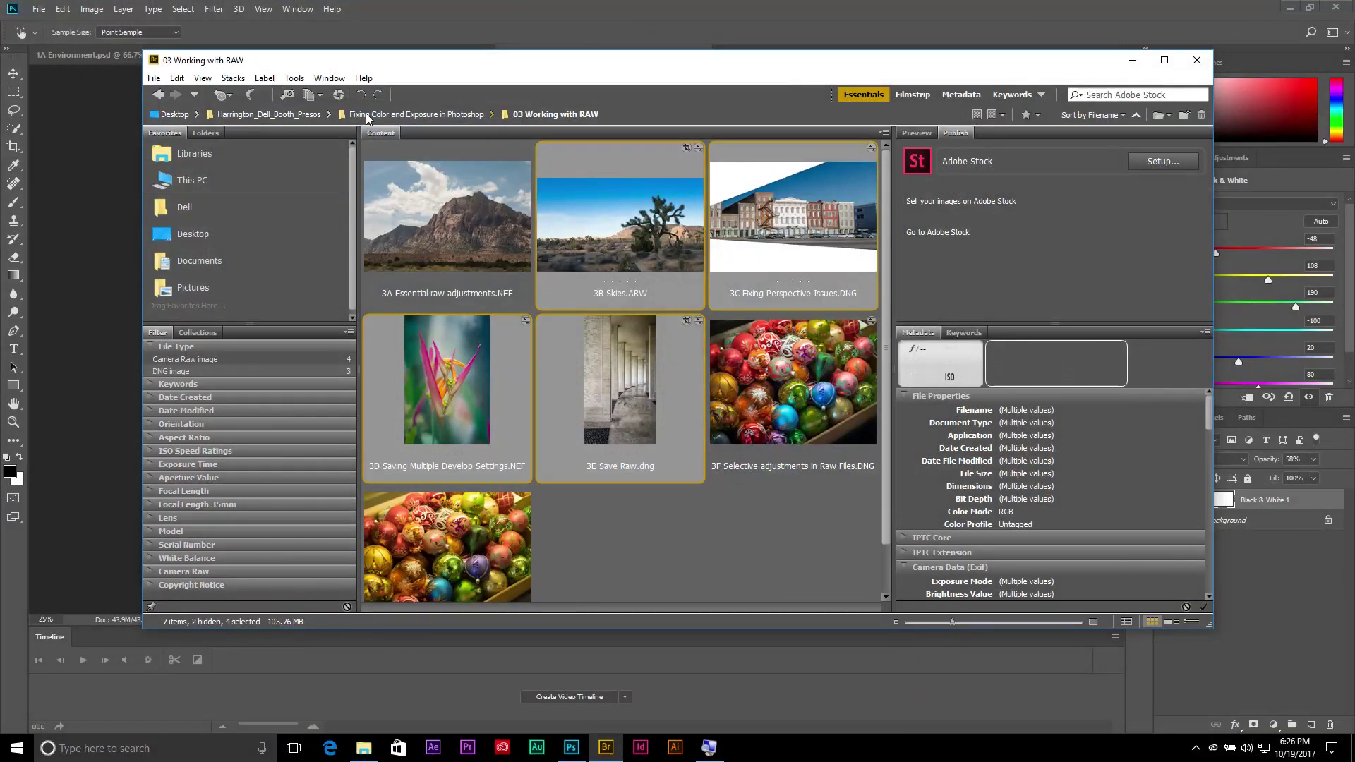
- In Bridge, open 4B Auto Levels.tif from the folder 04 Performing Primary Image Adjustments for Exposure
click(366, 114)
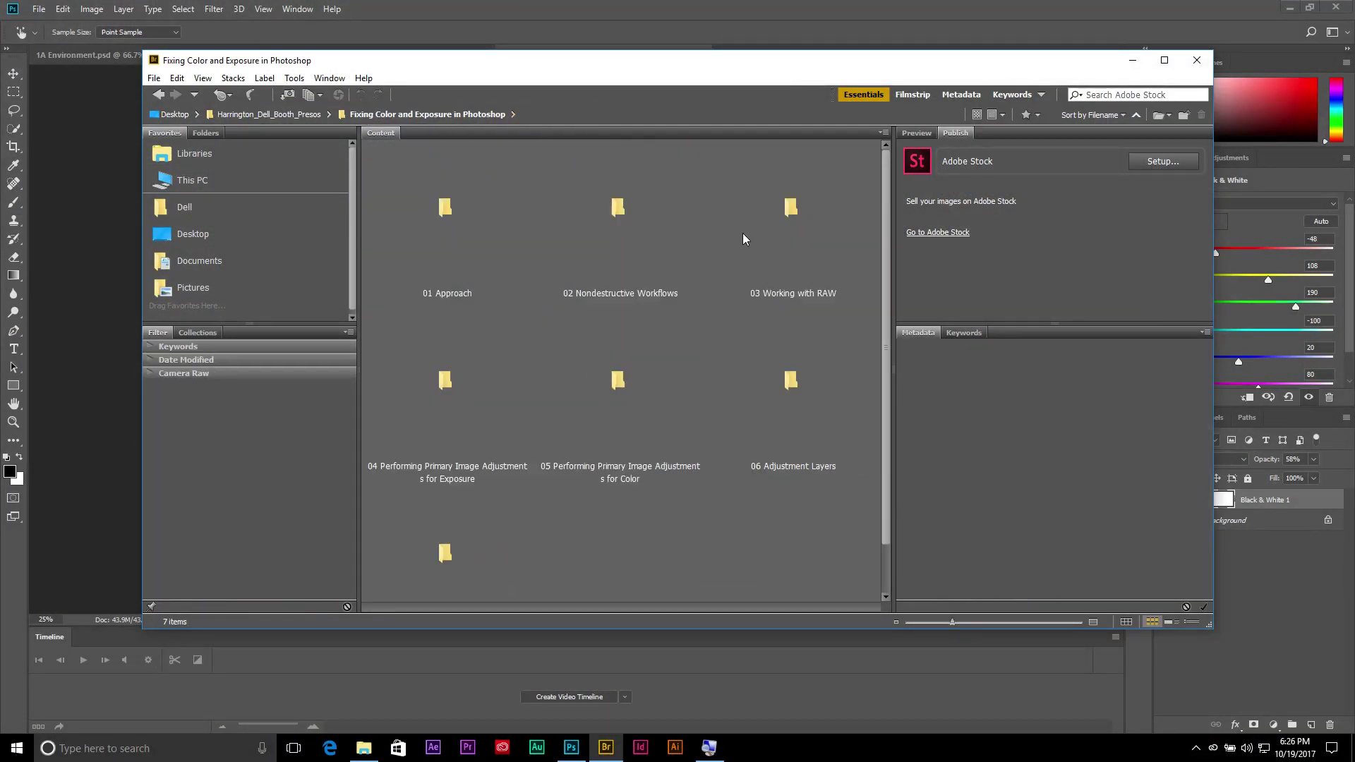
double_click(450, 384)
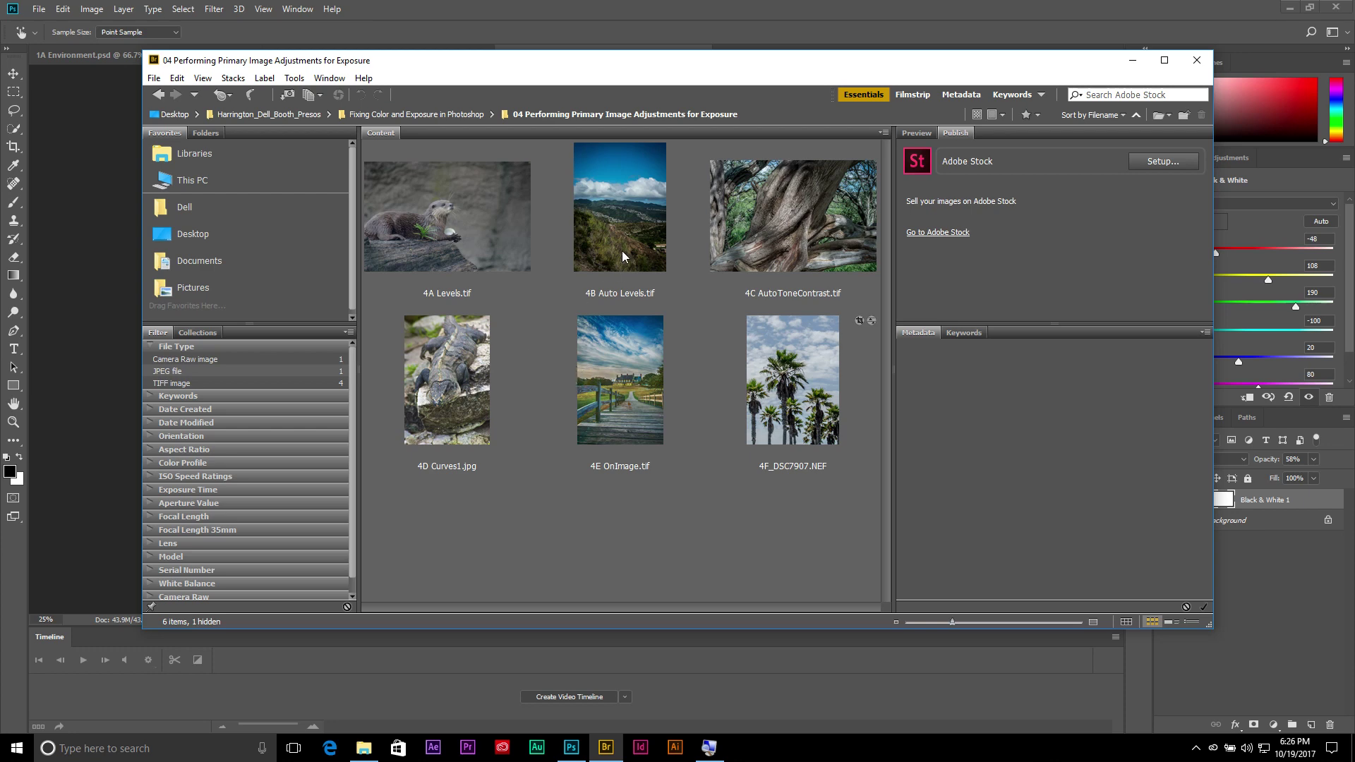
double_click(625, 225)
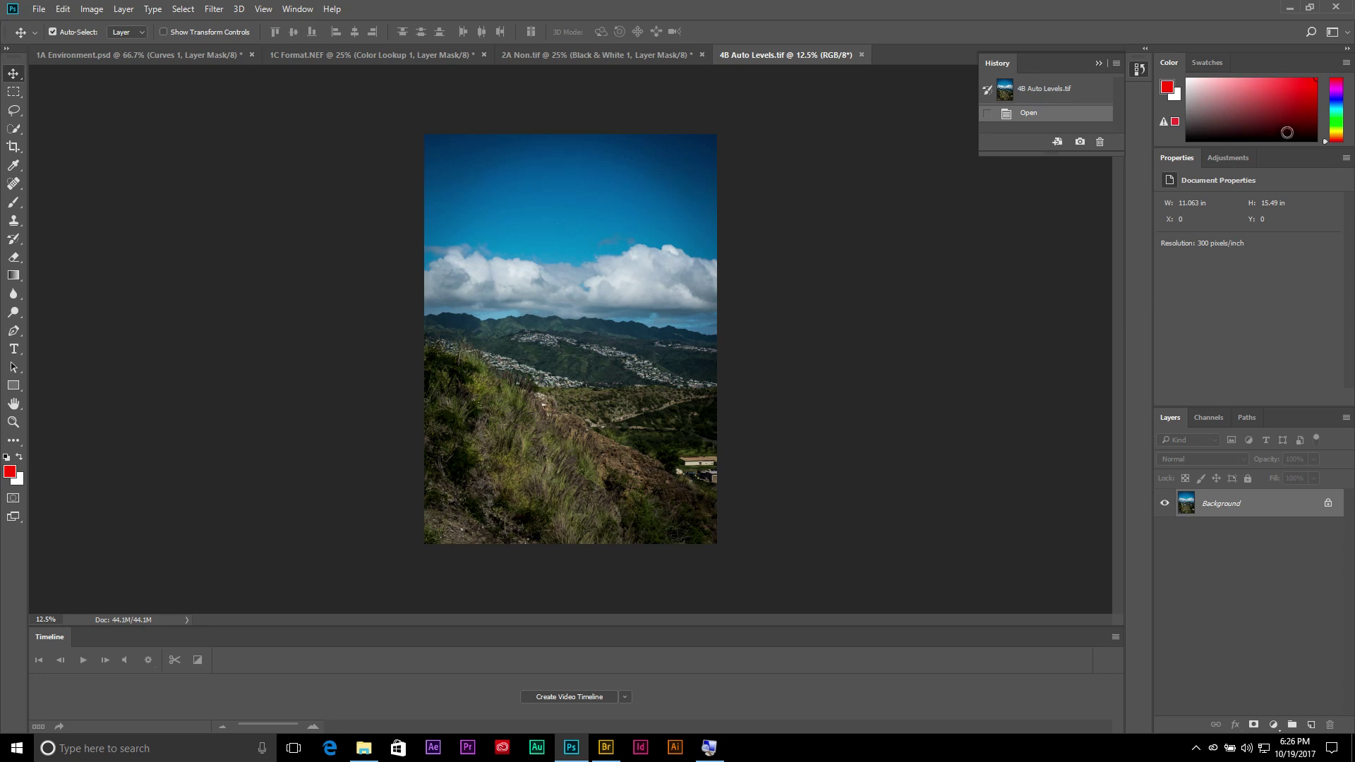
- Add a Curves adjustment layer auto-corrected with Enhance Per Channel Contrast and Snap Neutral Midtones, and compare the photo with and without it
click(1236, 162)
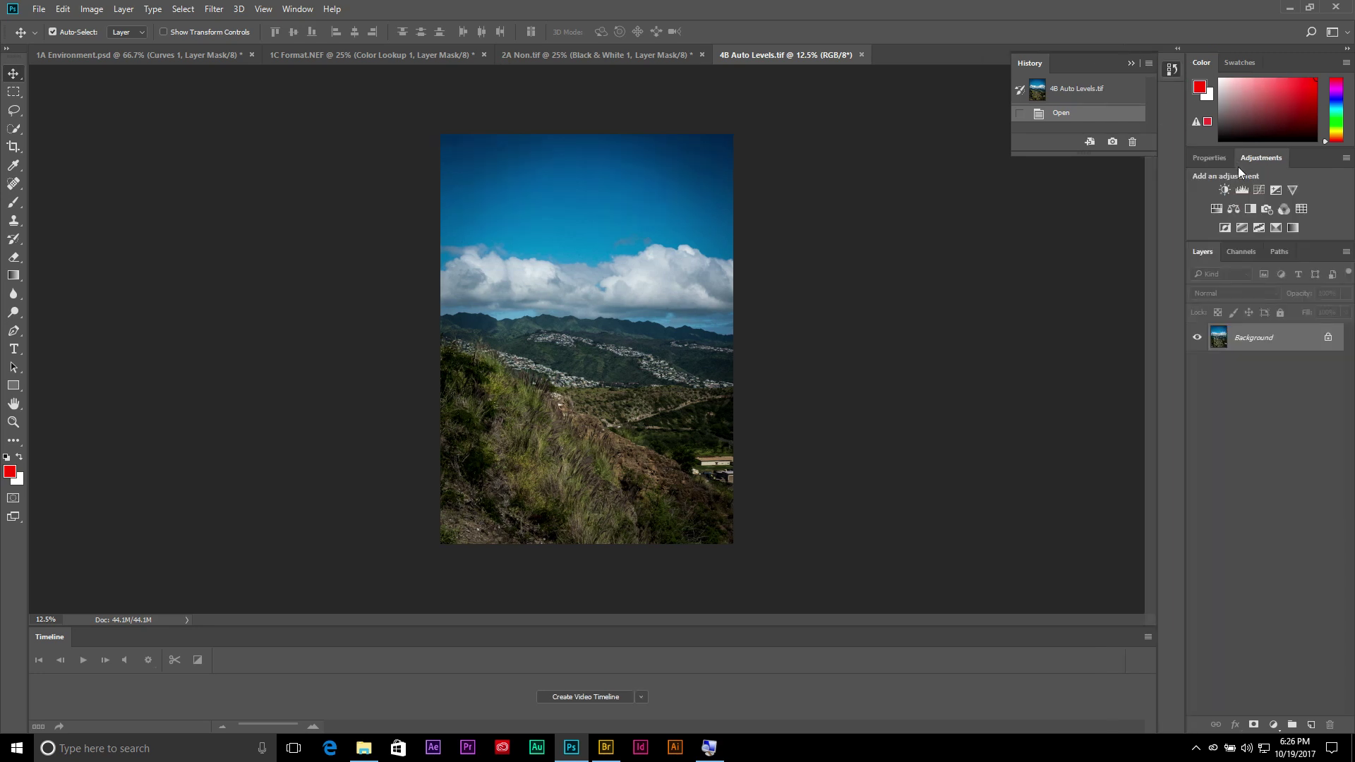
click(1258, 190)
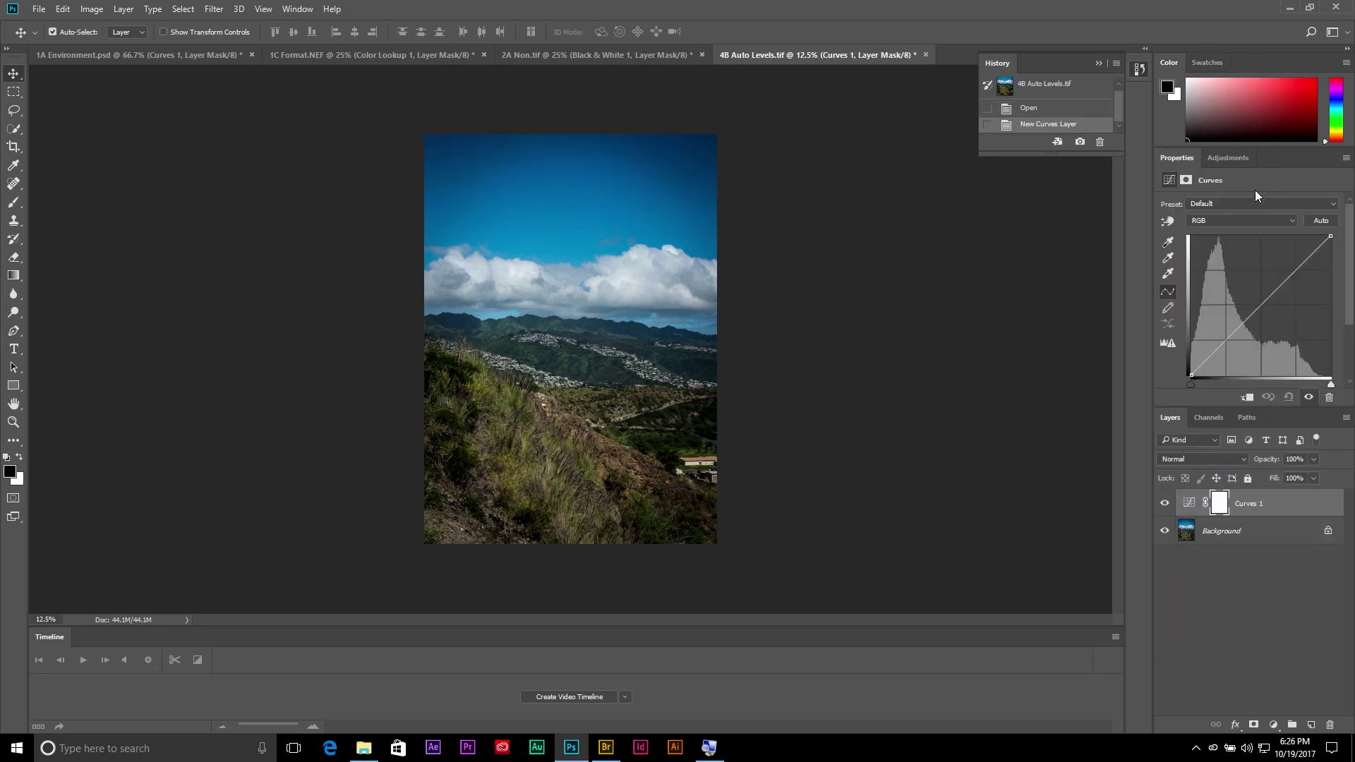
alt+click(1321, 221)
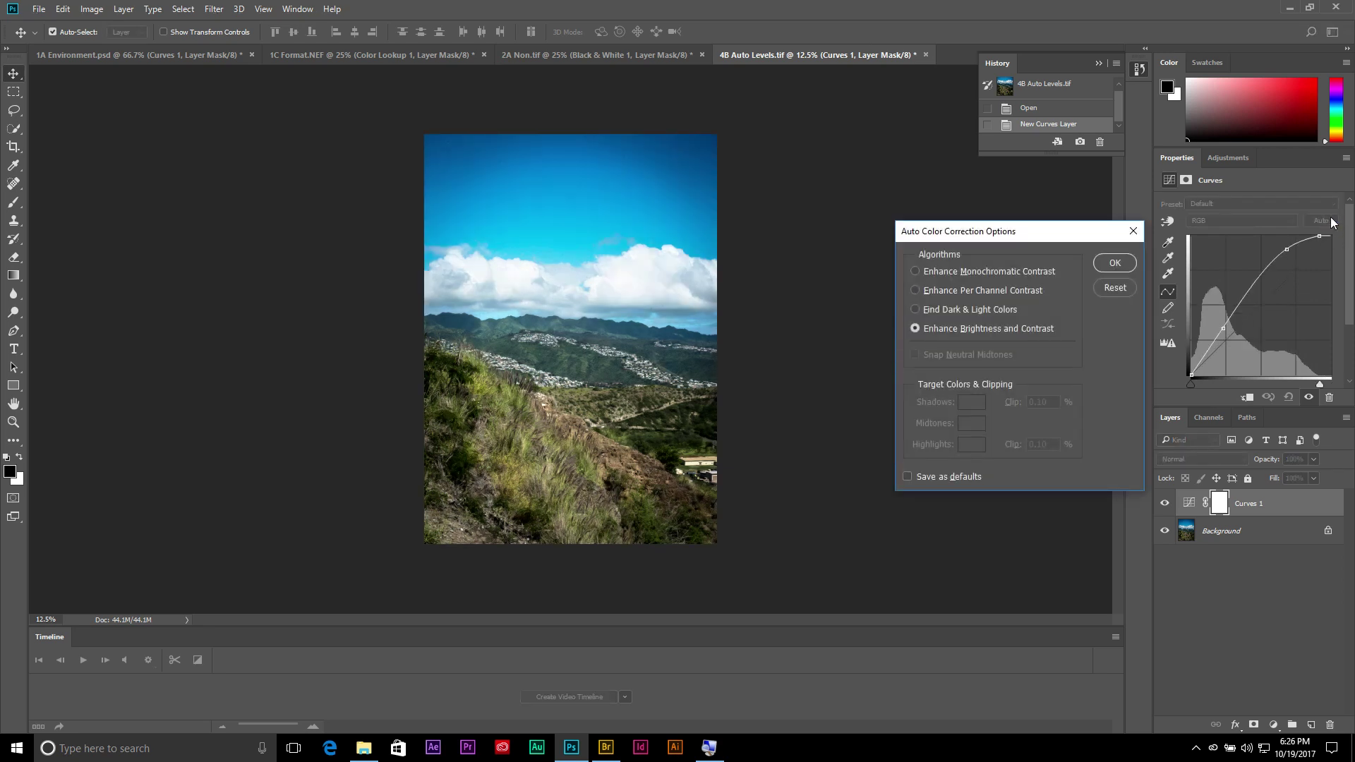
click(1020, 291)
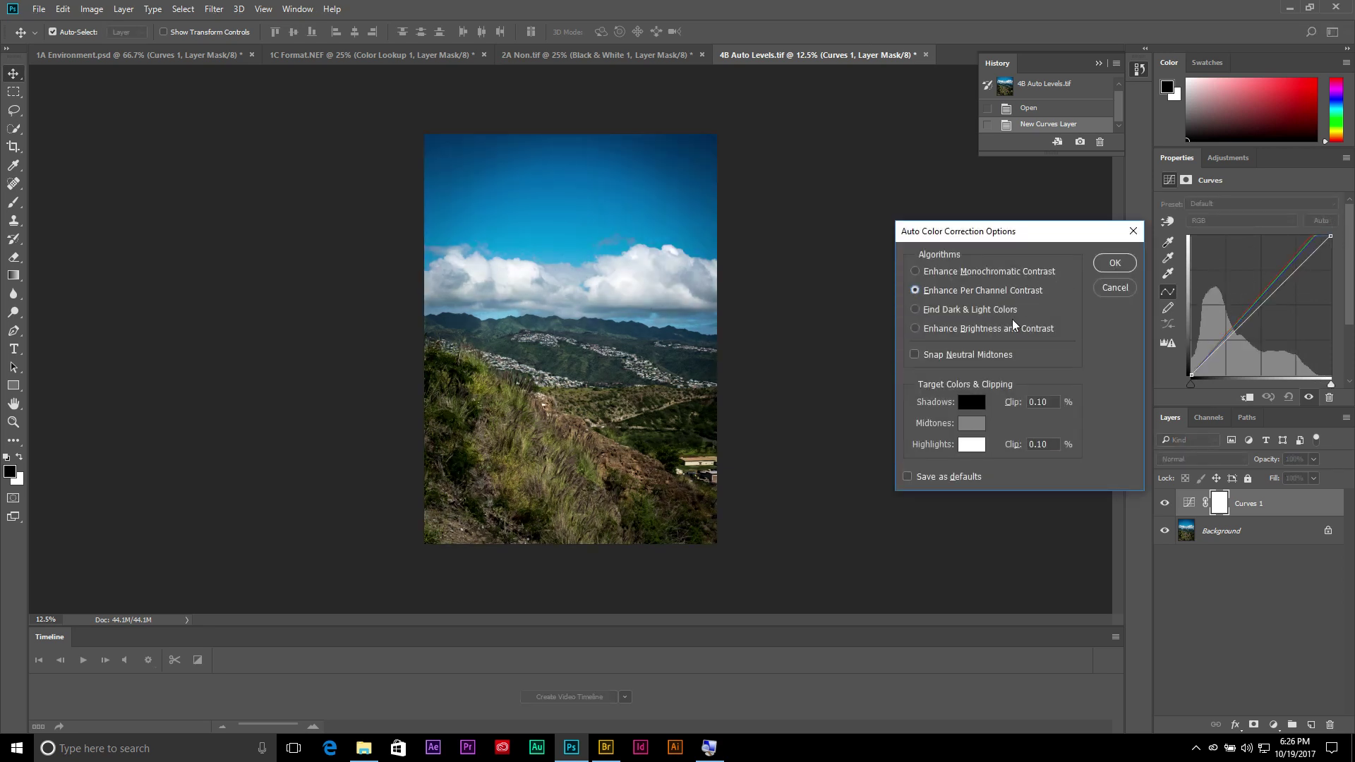
click(972, 357)
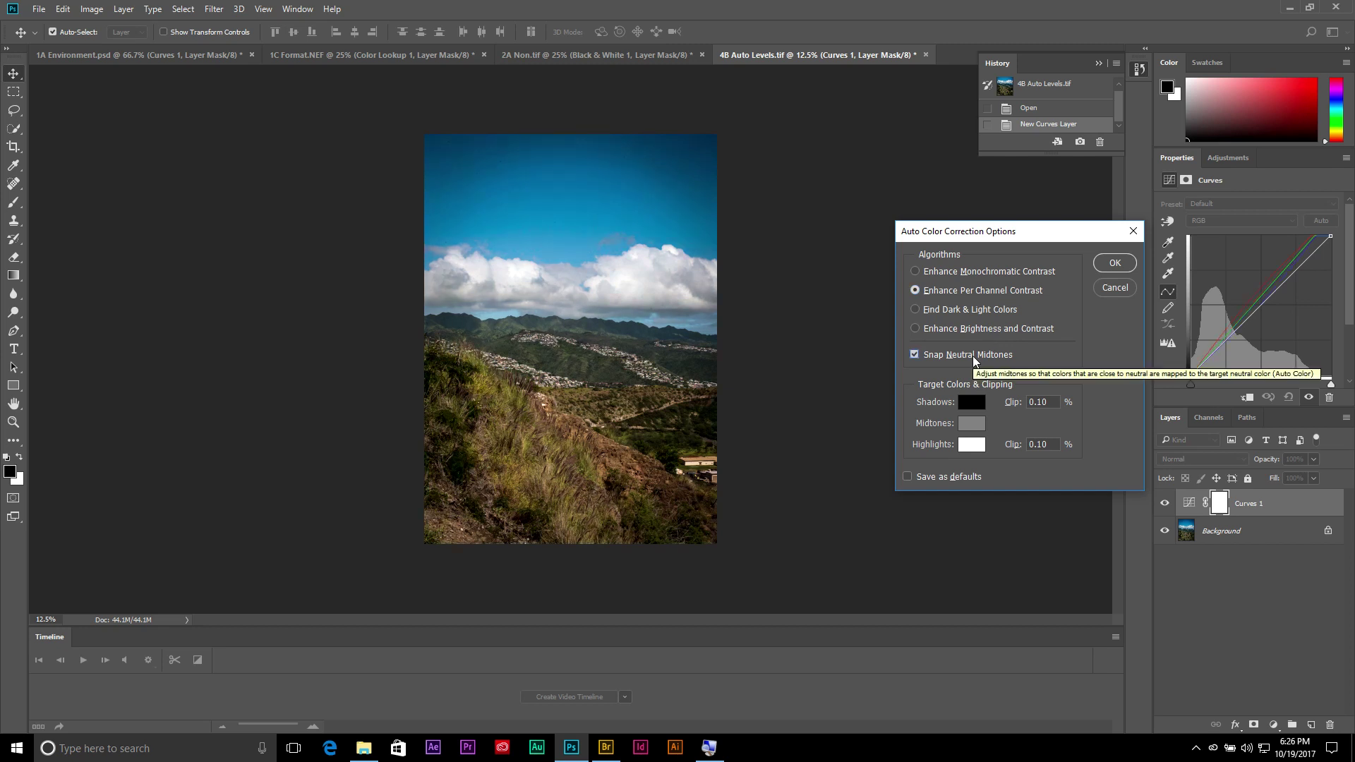
click(1114, 263)
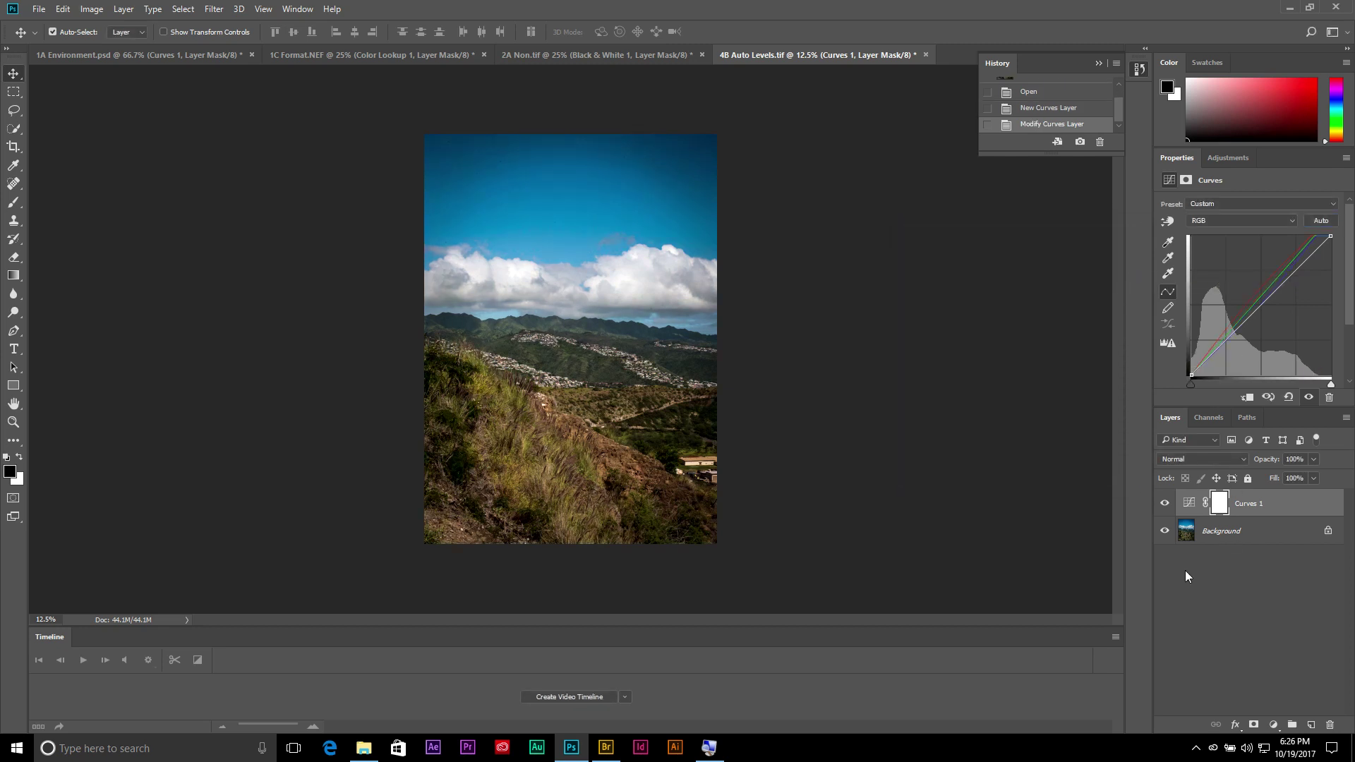
click(1166, 504)
click(1166, 503)
- Add a Hue/Saturation adjustment layer and use on-image adjustment on the sky to set Cyans saturation to -20
click(1212, 161)
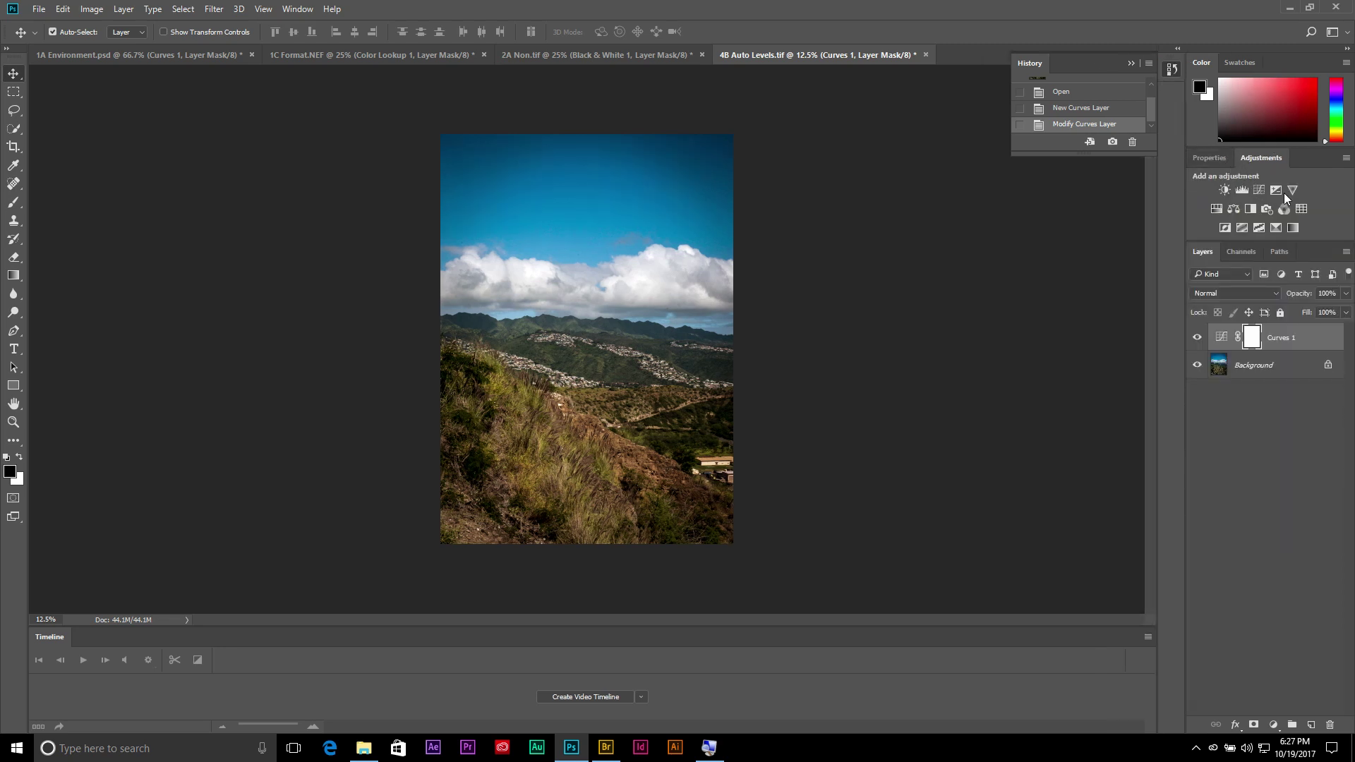
click(1217, 210)
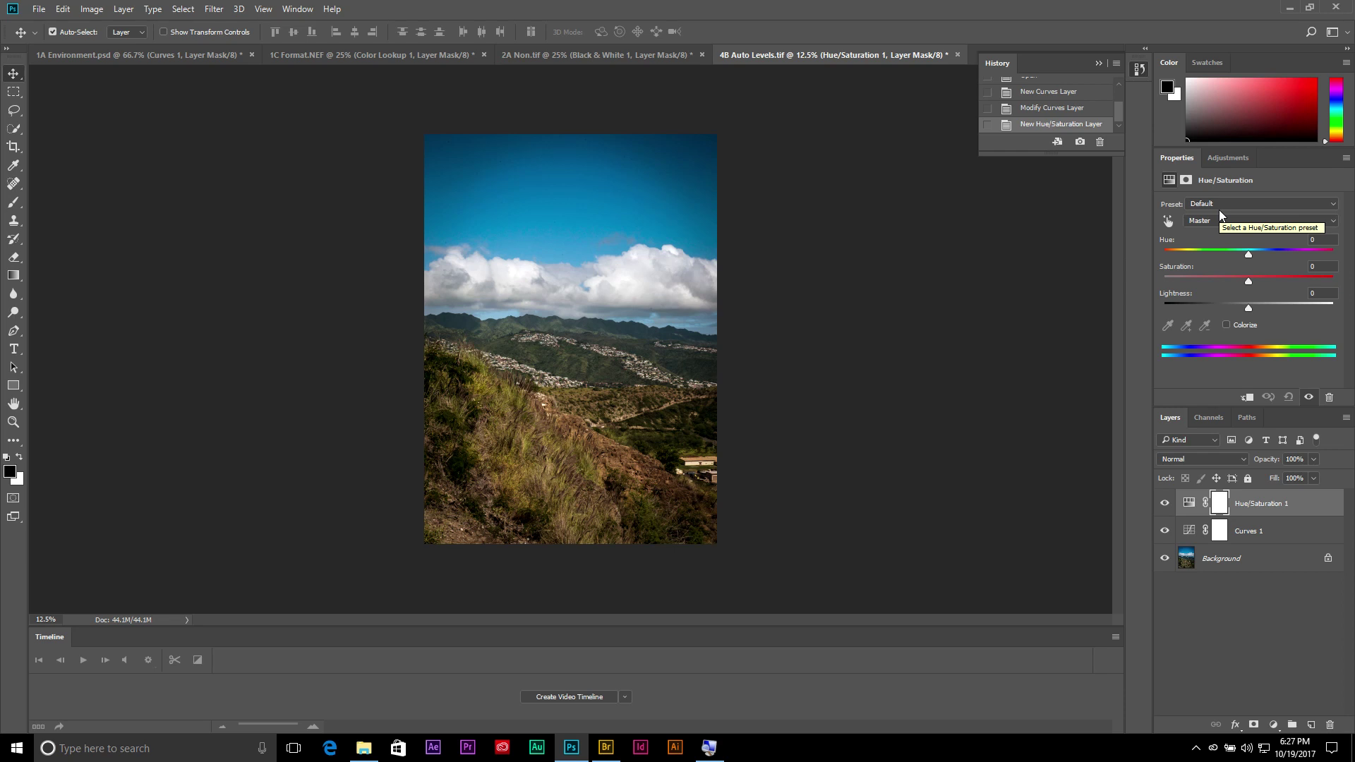
click(1169, 221)
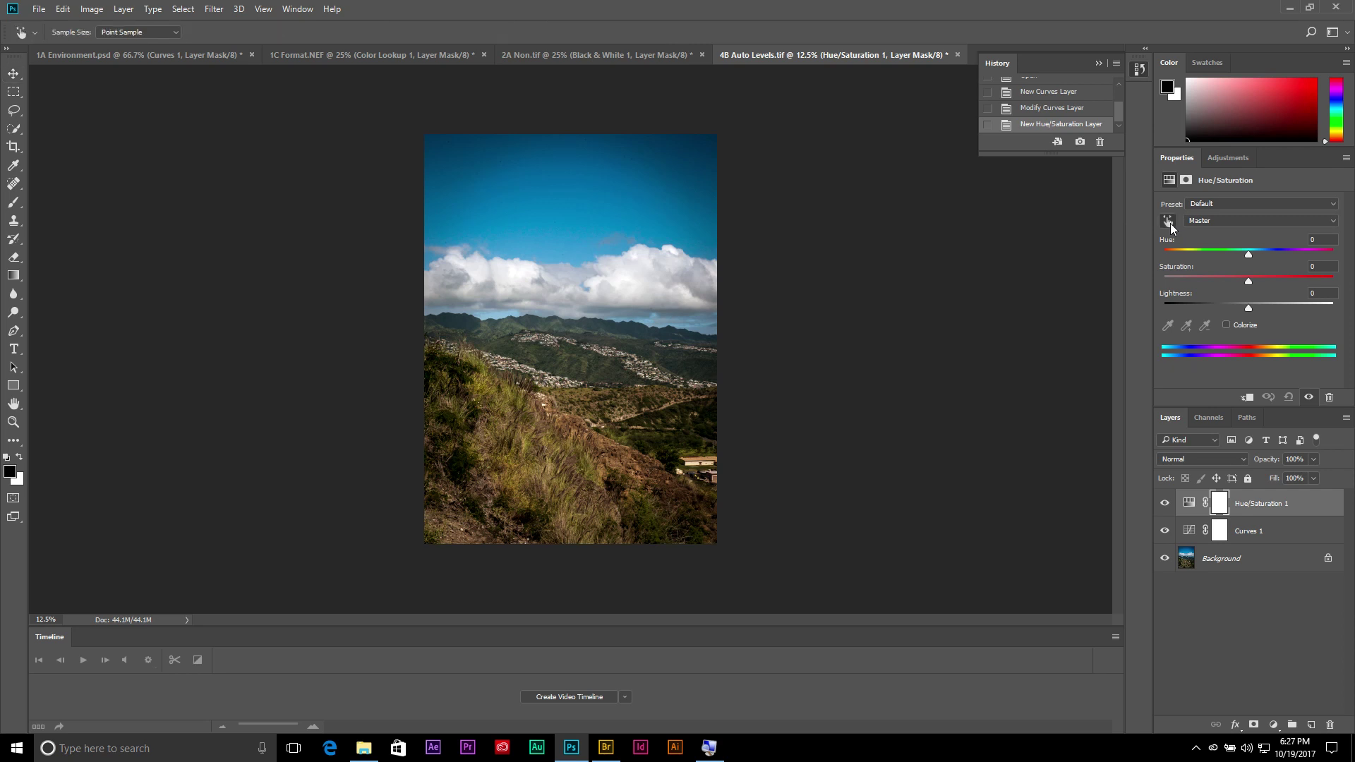
mouse_move(607, 194)
mouse_down()
mouse_move(560, 202)
mouse_move(640, 202)
mouse_move(579, 199)
mouse_move(621, 203)
mouse_move(581, 200)
mouse_move(597, 197)
mouse_up()
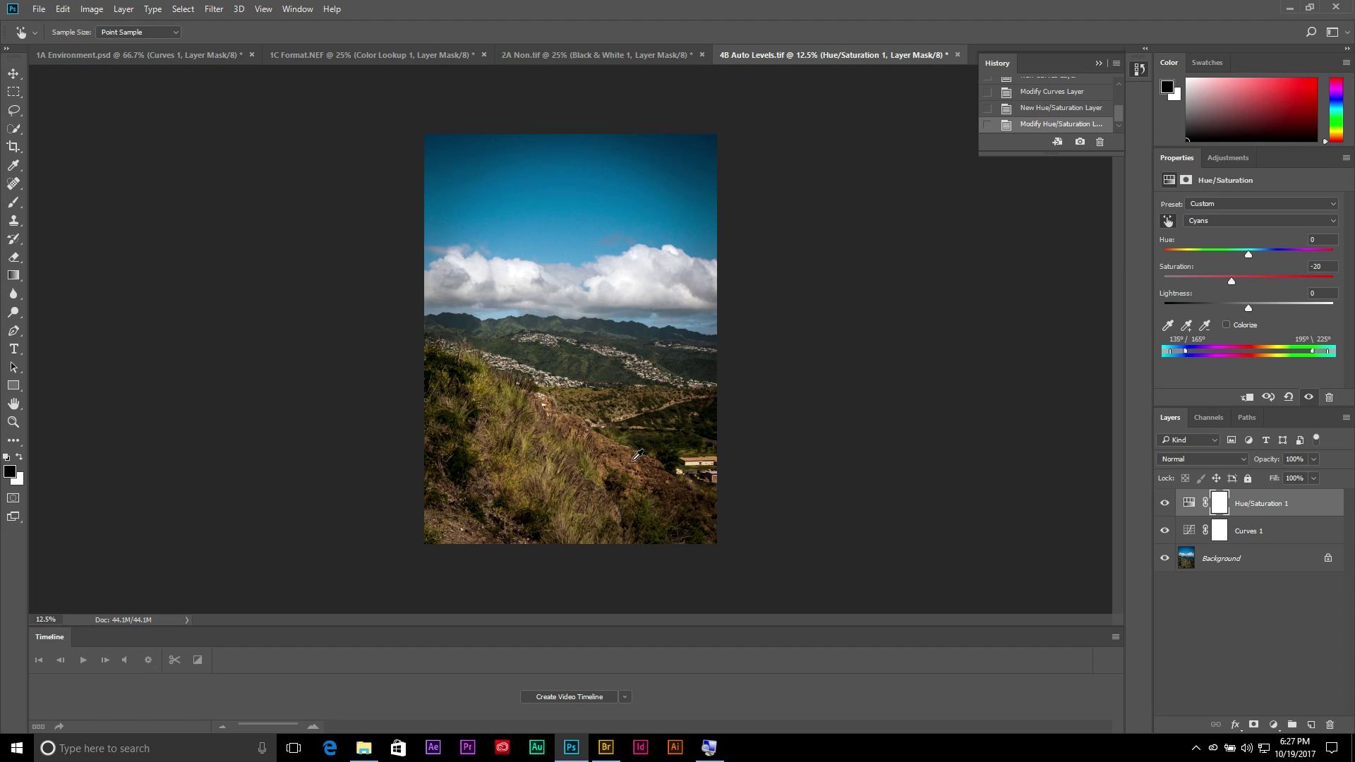
- Adjust the Yellows of the hillside in the Hue/Saturation layer to hue -9, saturation +14 and lightness +25
drag(651, 465, 628, 498)
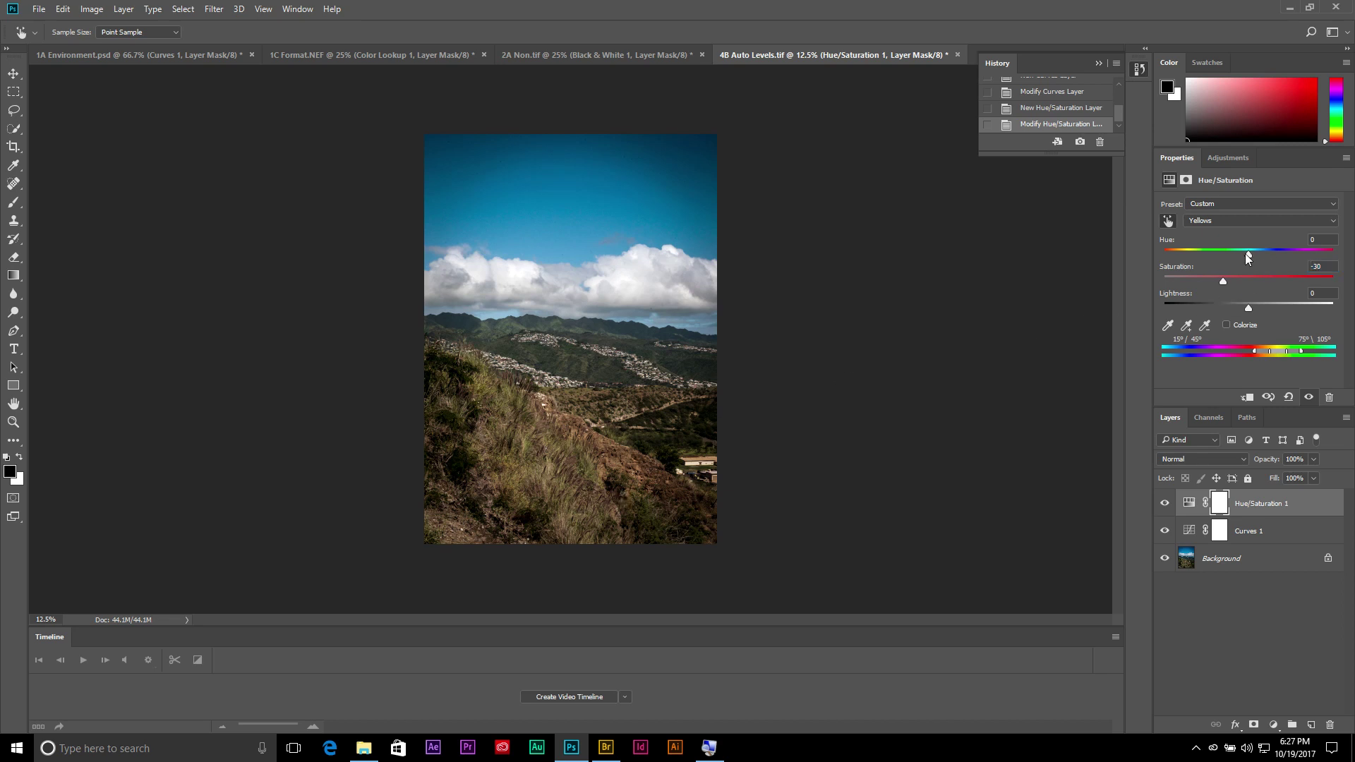
drag(1250, 255, 1236, 265)
mouse_move(592, 359)
mouse_down()
mouse_move(639, 370)
mouse_move(597, 357)
mouse_up()
drag(1247, 309, 1254, 308)
- Switch to Bridge and open 5E Vibrance2.jpg from the folder 05 Performing Primary Image Adjustments for Color
click(604, 748)
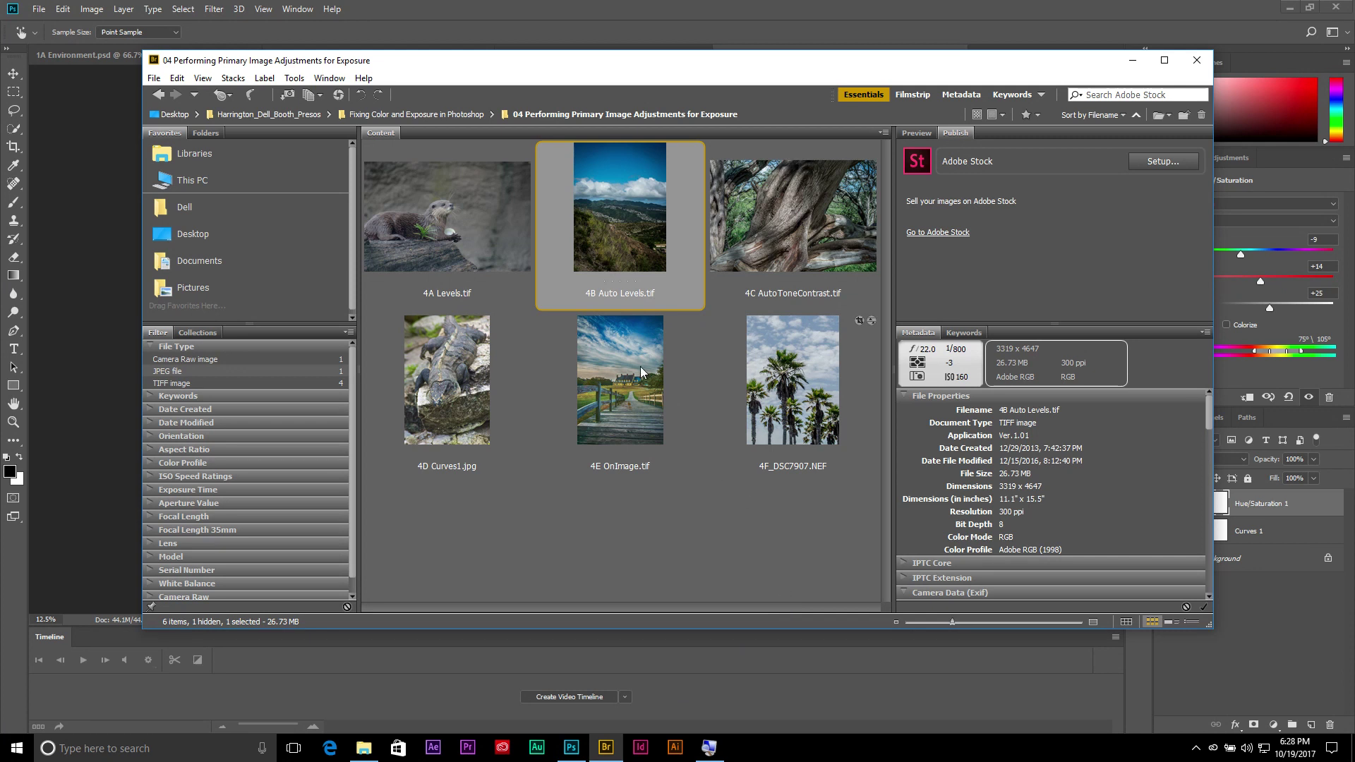
click(449, 116)
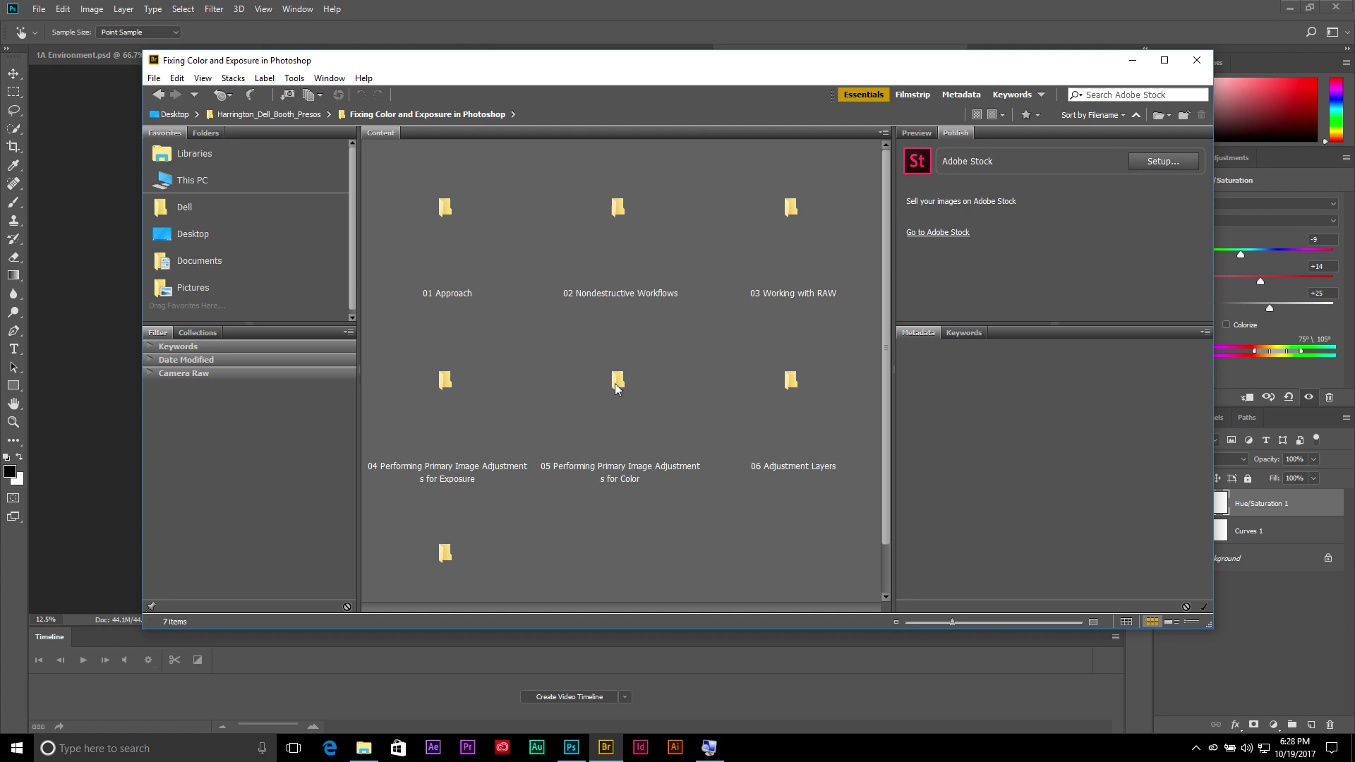
double_click(617, 382)
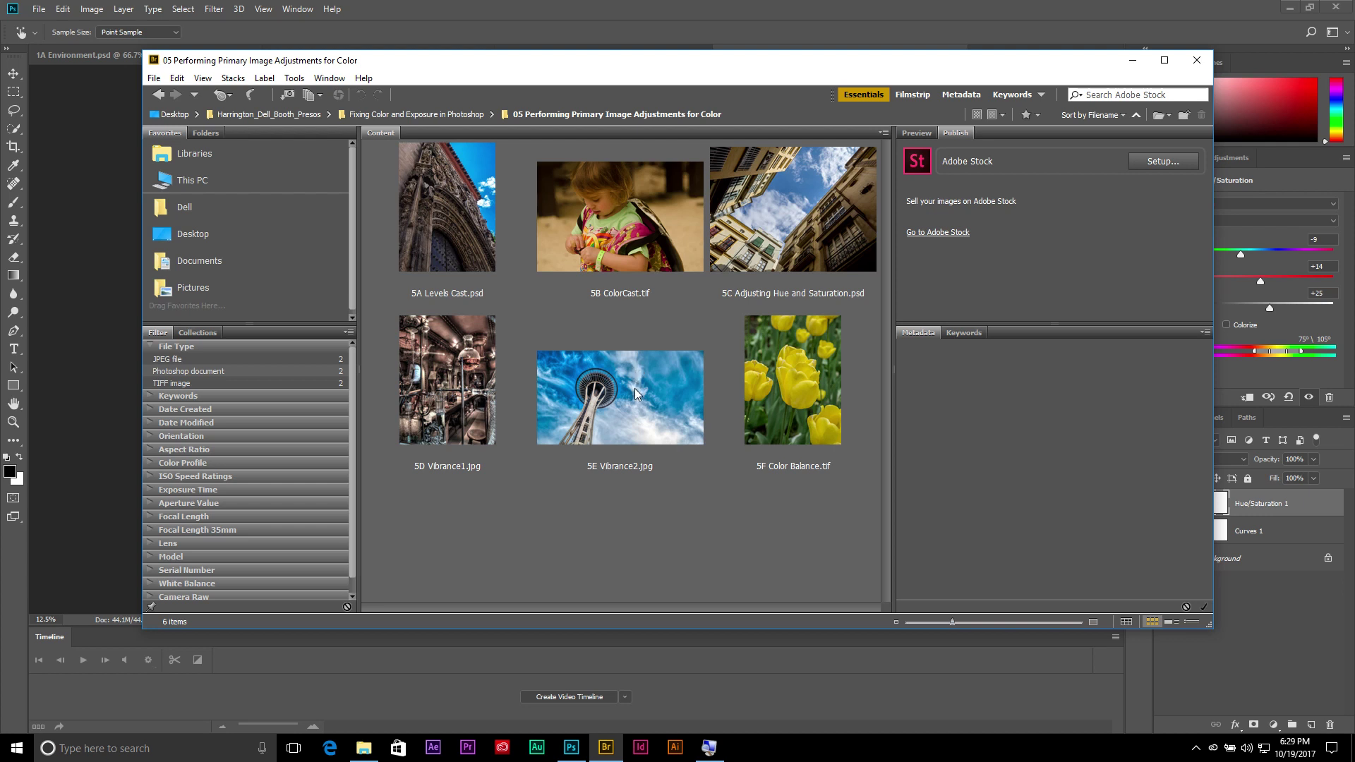
click(634, 388)
double_click(633, 389)
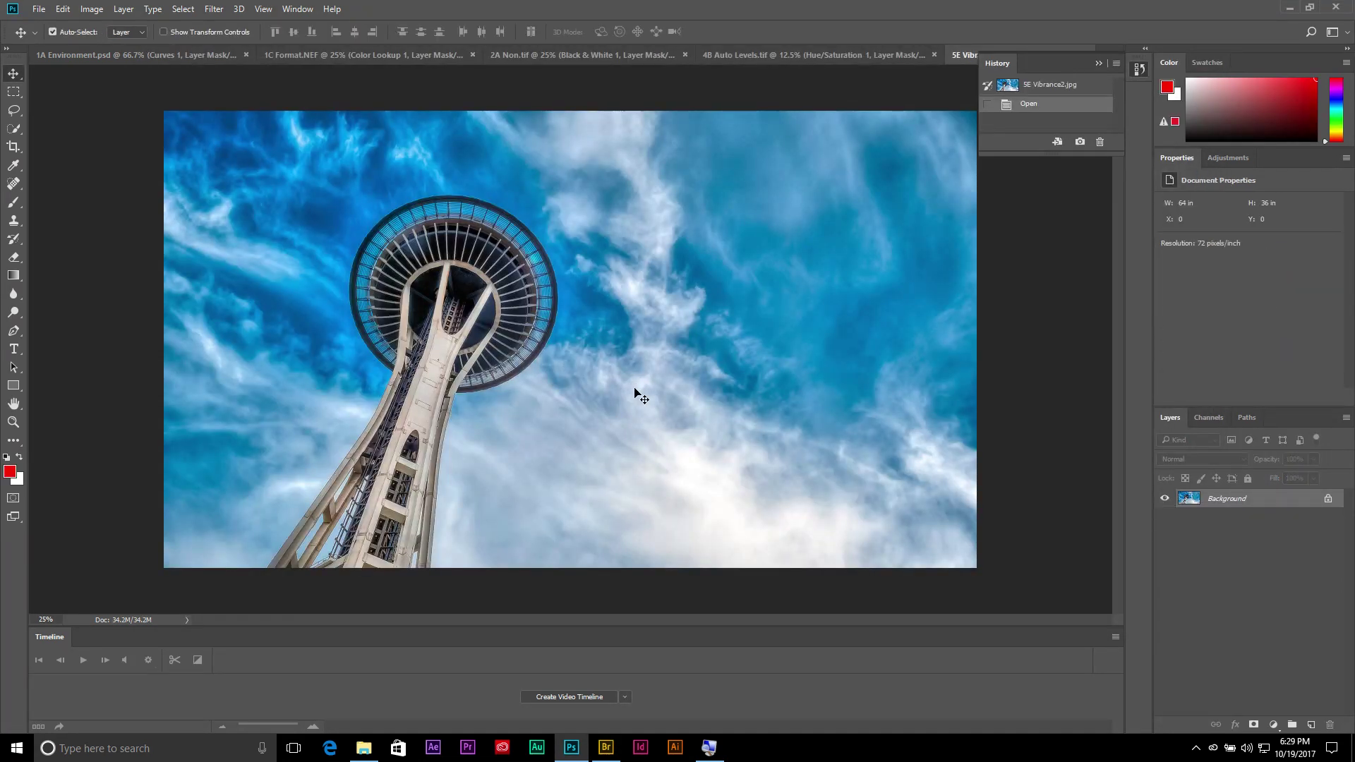
- Add a Vibrance adjustment layer to the tower photo and raise Vibrance to +78
click(1211, 161)
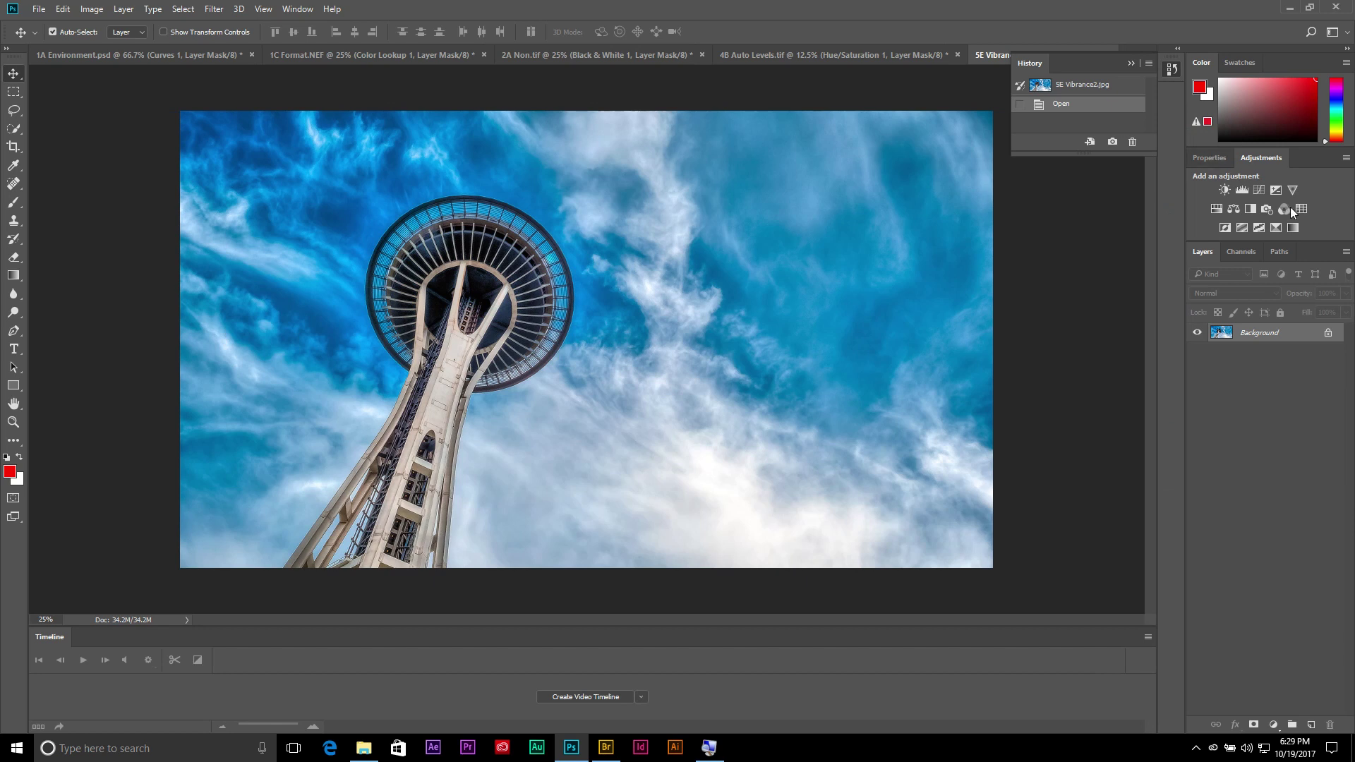
click(1291, 188)
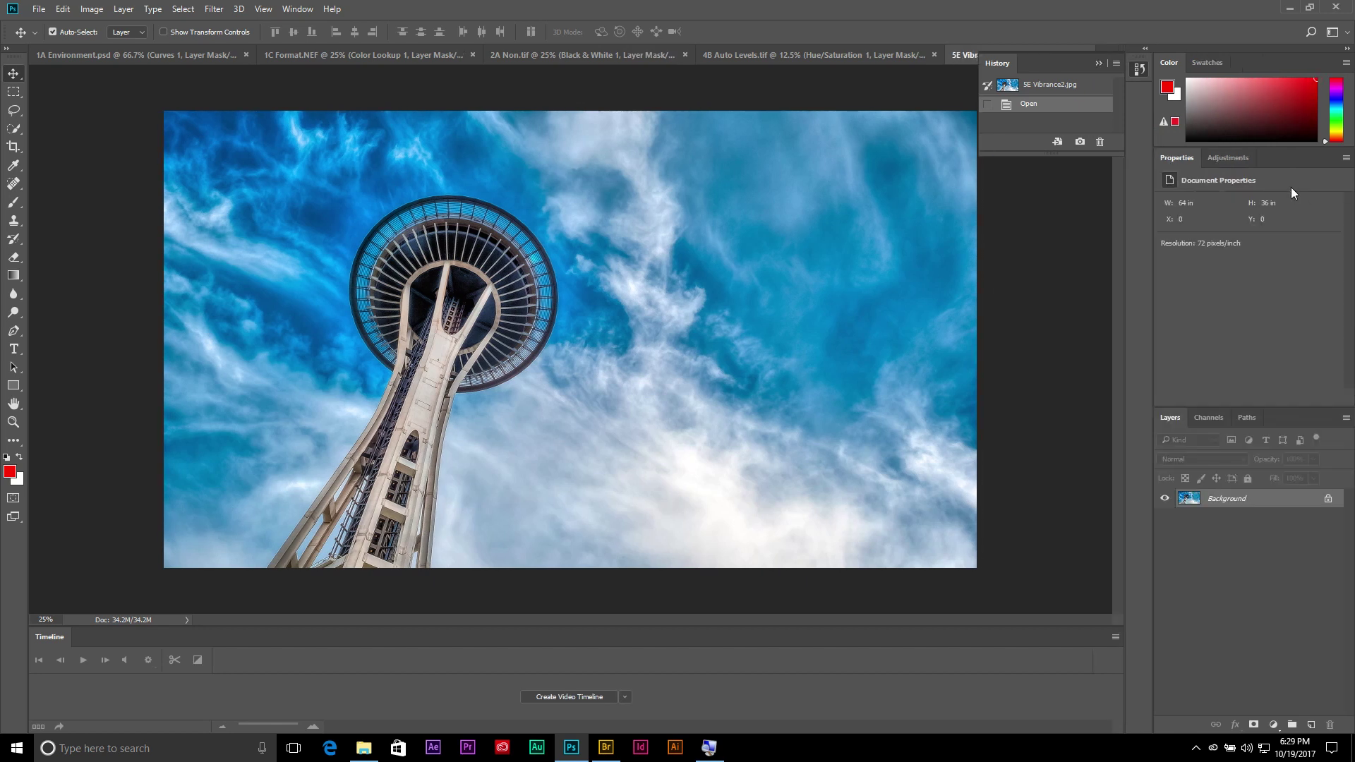
mouse_move(1250, 212)
mouse_down()
mouse_move(1191, 213)
mouse_move(1254, 218)
mouse_up()
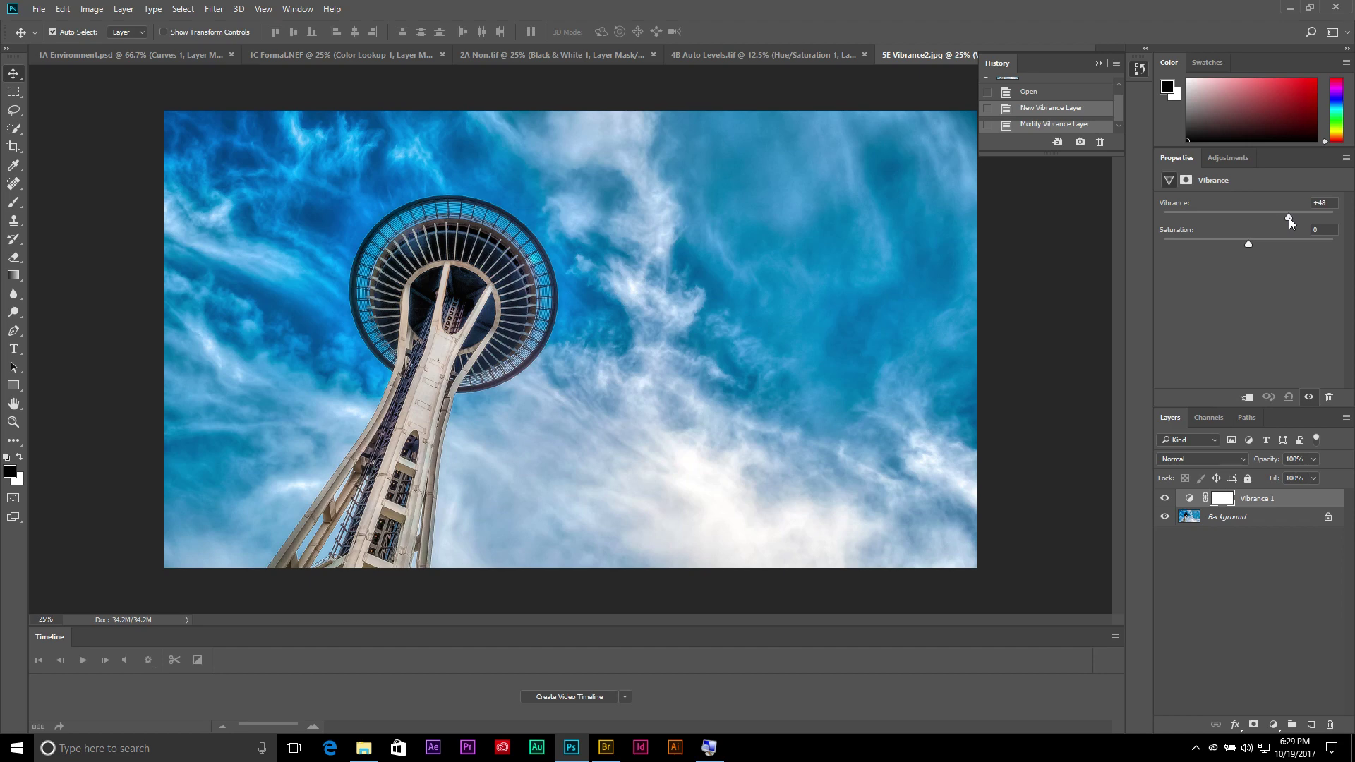
mouse_move(1260, 218)
mouse_down()
mouse_move(1188, 206)
mouse_move(1286, 217)
mouse_up()
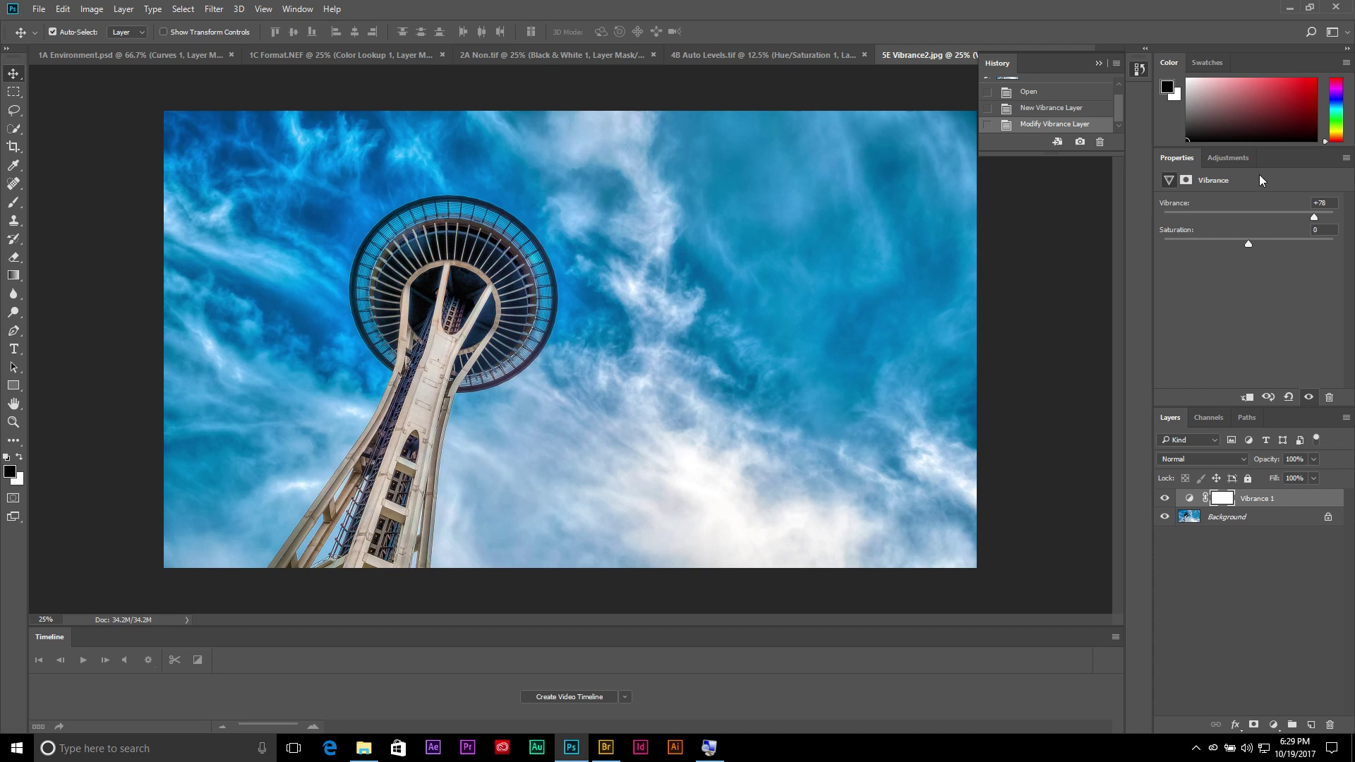
- Add a Hue/Saturation adjustment layer and desaturate the warm tones on the clouds and tower by on-image adjustment, taking Reds saturation to -100
click(1227, 158)
click(1217, 209)
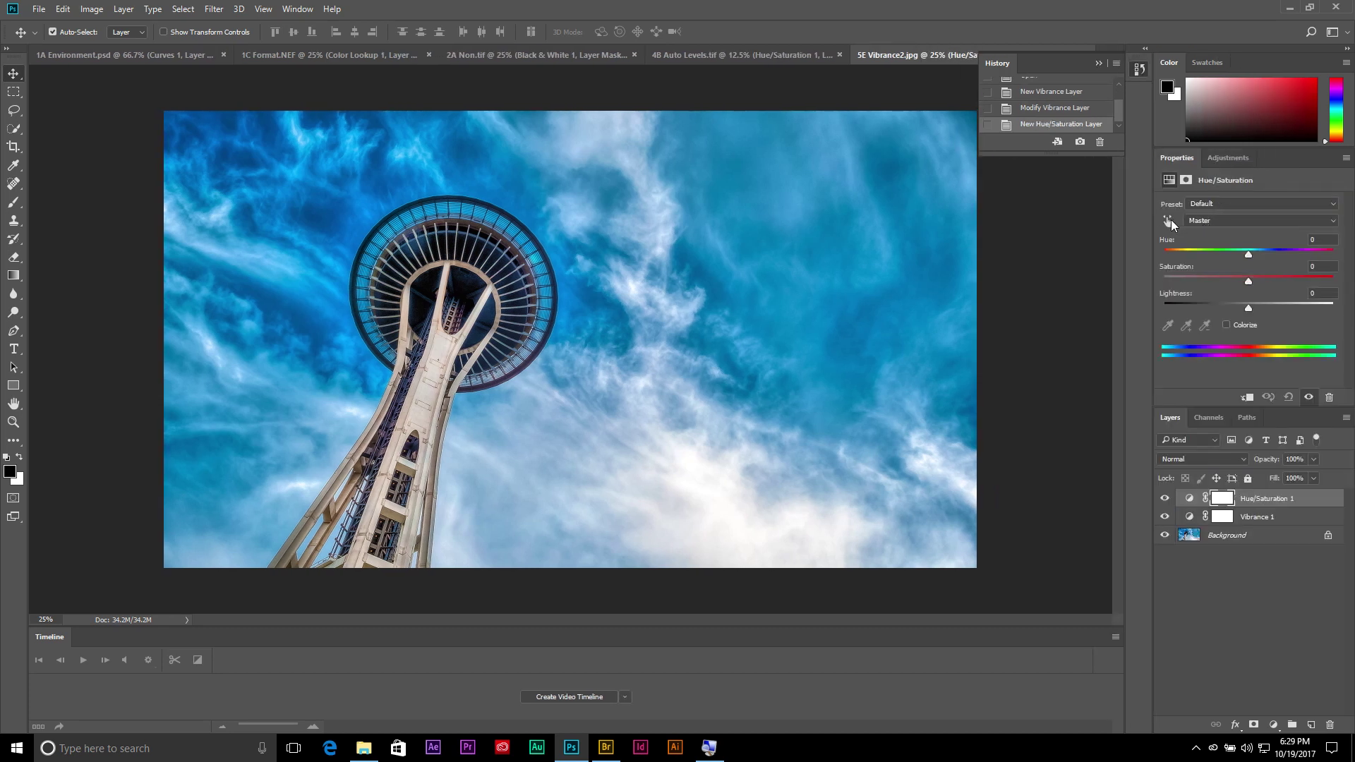
click(1168, 221)
mouse_move(720, 485)
mouse_down()
mouse_move(678, 499)
mouse_move(838, 502)
mouse_move(699, 499)
mouse_up()
drag(438, 389, 361, 414)
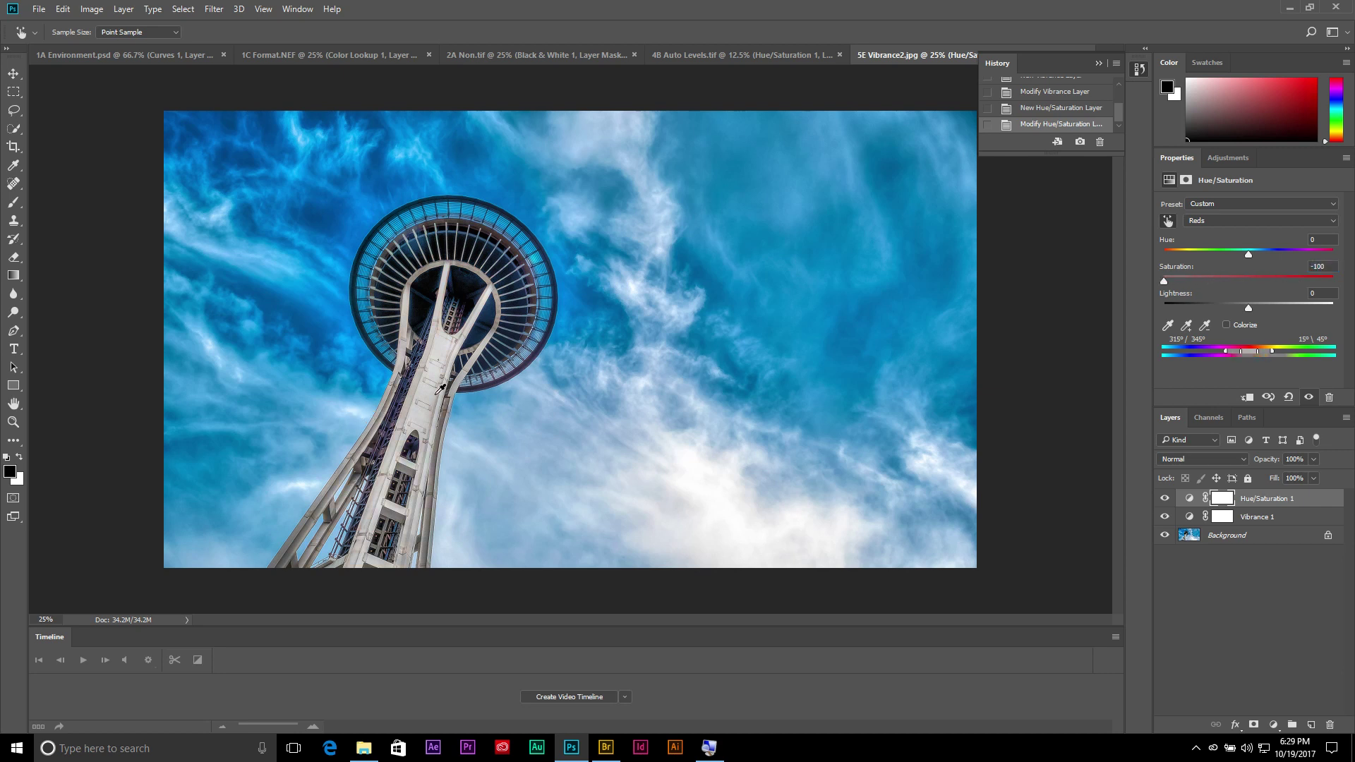